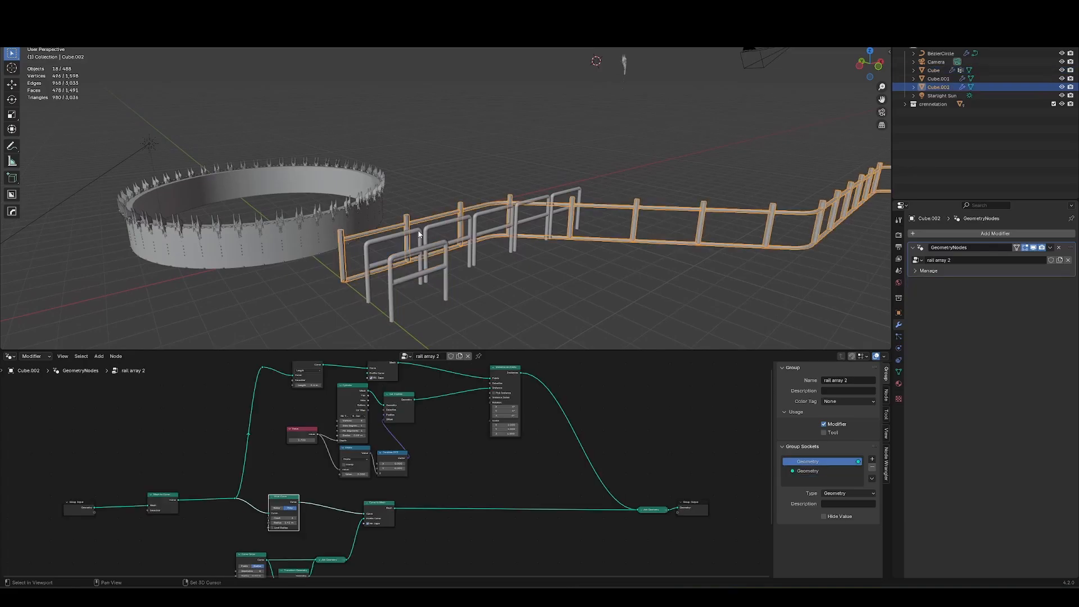
# Examine the finished rail and castle wall objects and their geometry node setups.
pyautogui.click(412, 227)
pyautogui.keyDown('shift'); pyautogui.moveTo(403, 224); pyautogui.dragTo(441, 243, button='middle'); pyautogui.keyUp('shift')
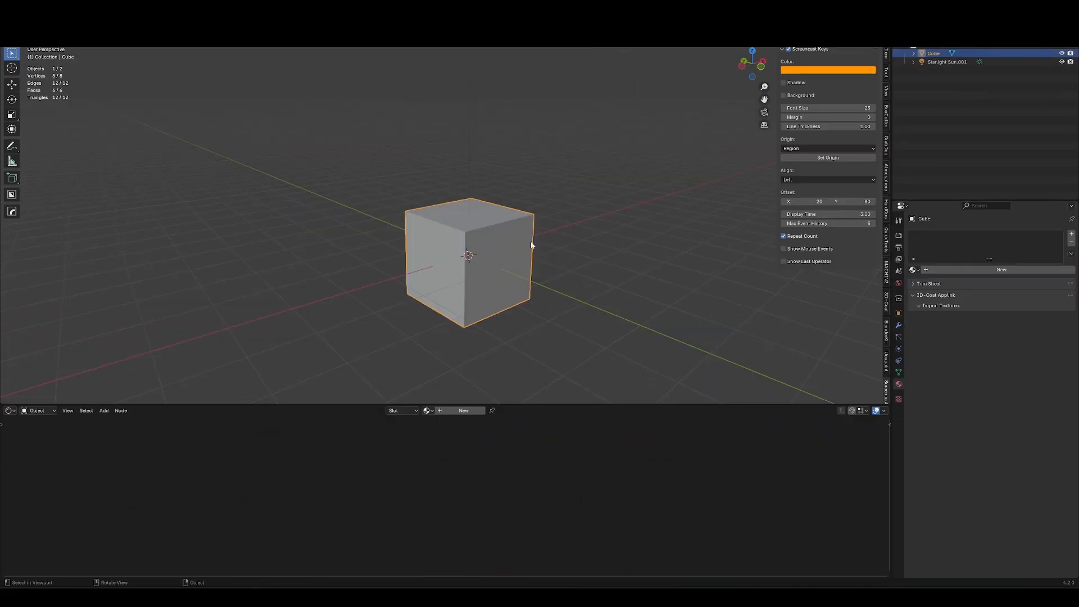
pyautogui.moveTo(530, 249); pyautogui.dragTo(459, 296, button='middle')
# Reduce the new scene's cube in Edit Mode to a single edge lying along the X axis.
pyautogui.press('Tab')
pyautogui.press('a')
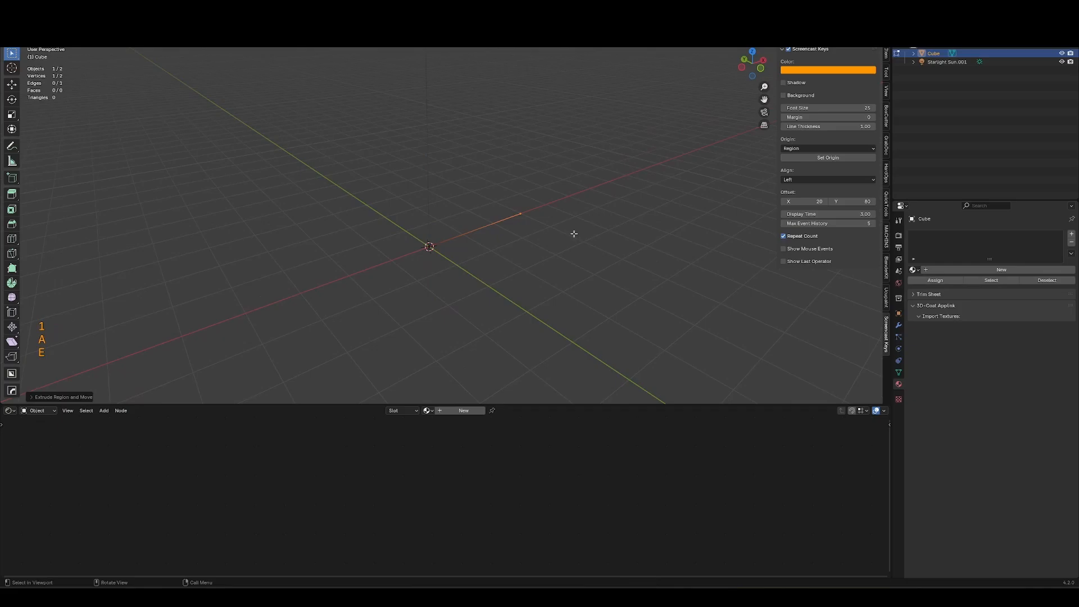
pyautogui.press('Tab')
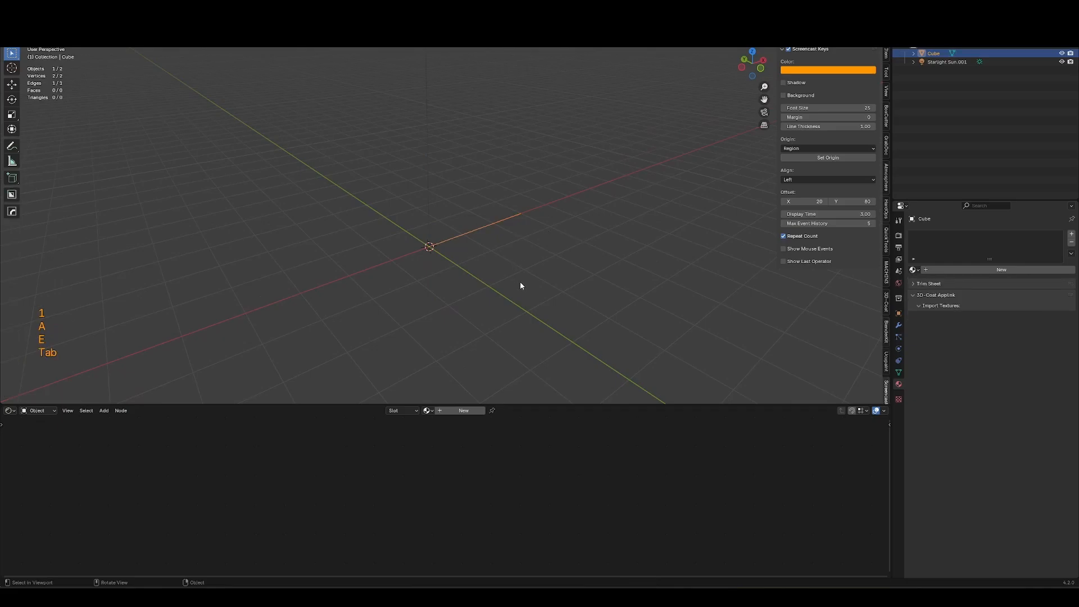
pyautogui.keyDown('shift'); pyautogui.moveTo(483, 274); pyautogui.dragTo(400, 241, button='middle'); pyautogui.keyUp('shift')
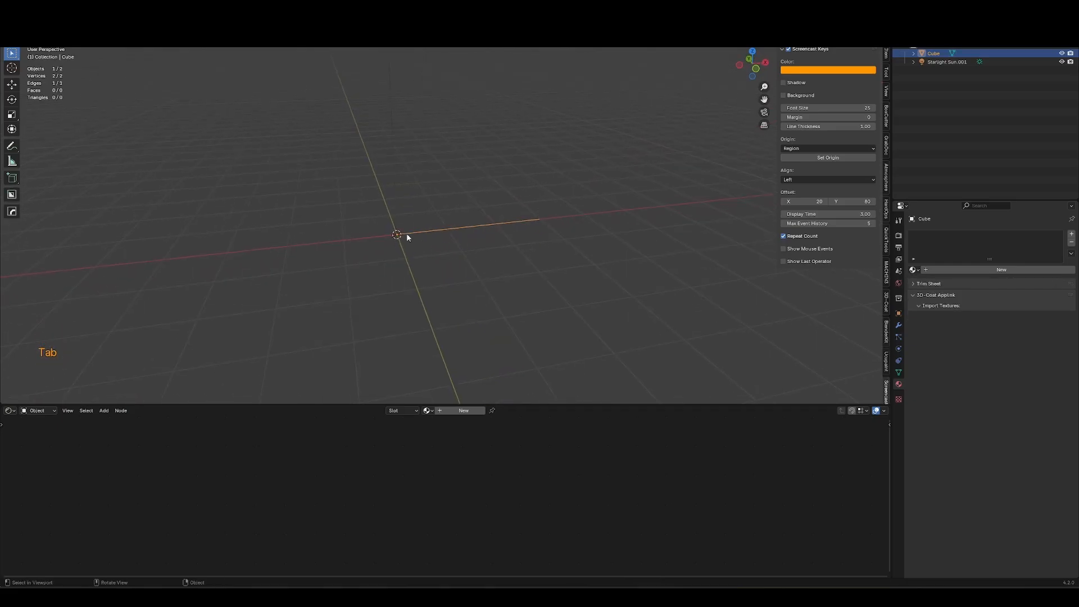
# Switch the lower editor to the Geometry Node editor and create a new node tree for the edge object.
pyautogui.click(9, 411)
pyautogui.press('g')
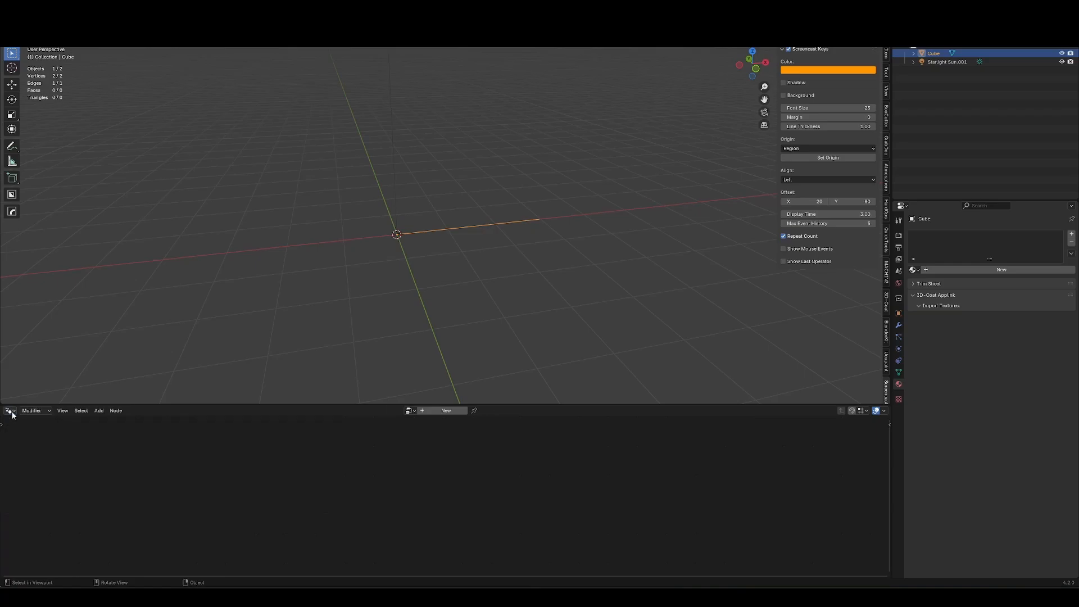
pyautogui.click(444, 411)
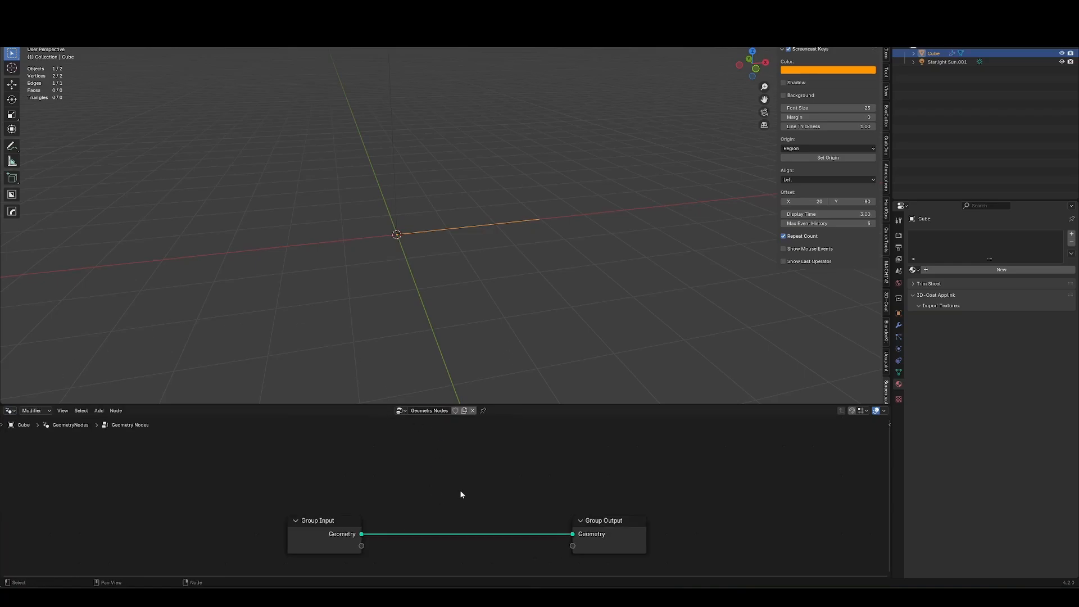
pyautogui.moveTo(470, 263); pyautogui.dragTo(533, 263, button='middle')
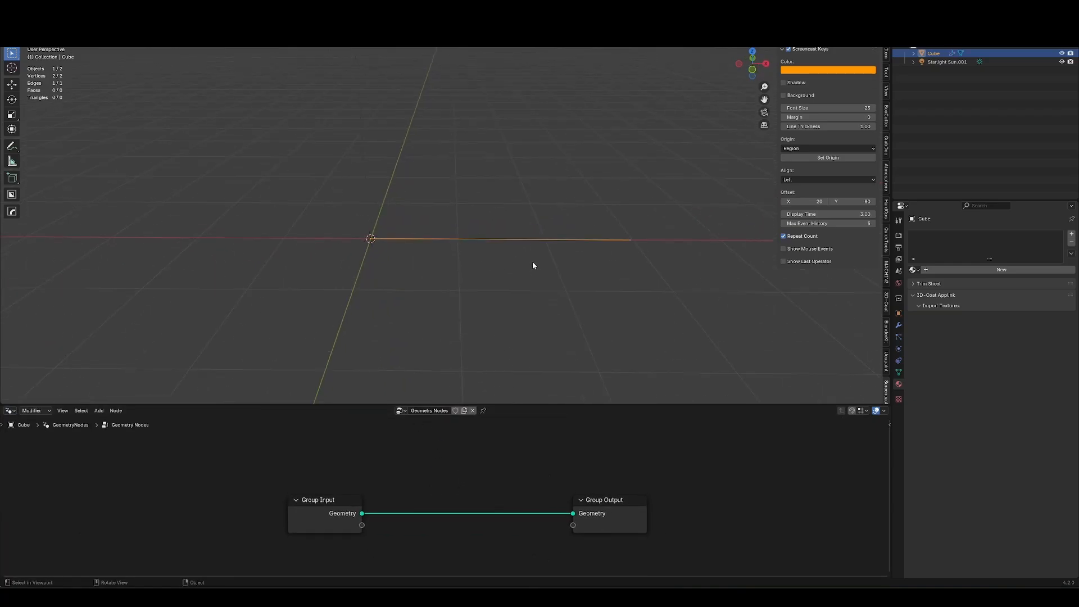
pyautogui.press('Tab')
pyautogui.press('Tab')
pyautogui.moveTo(646, 277); pyautogui.dragTo(487, 279, button='middle')
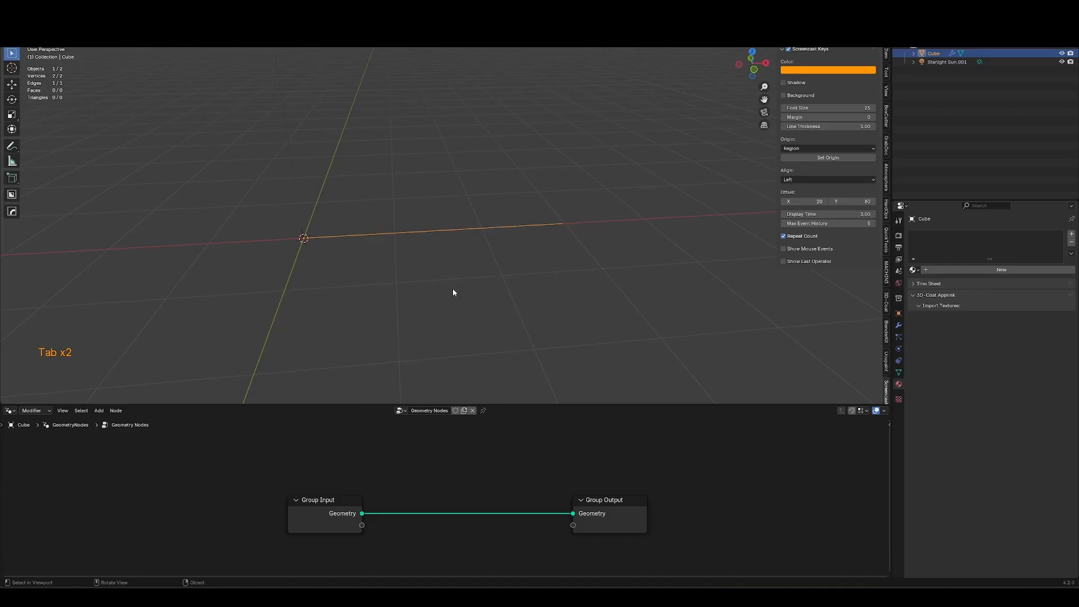
pyautogui.hotkey('shift', 'a')
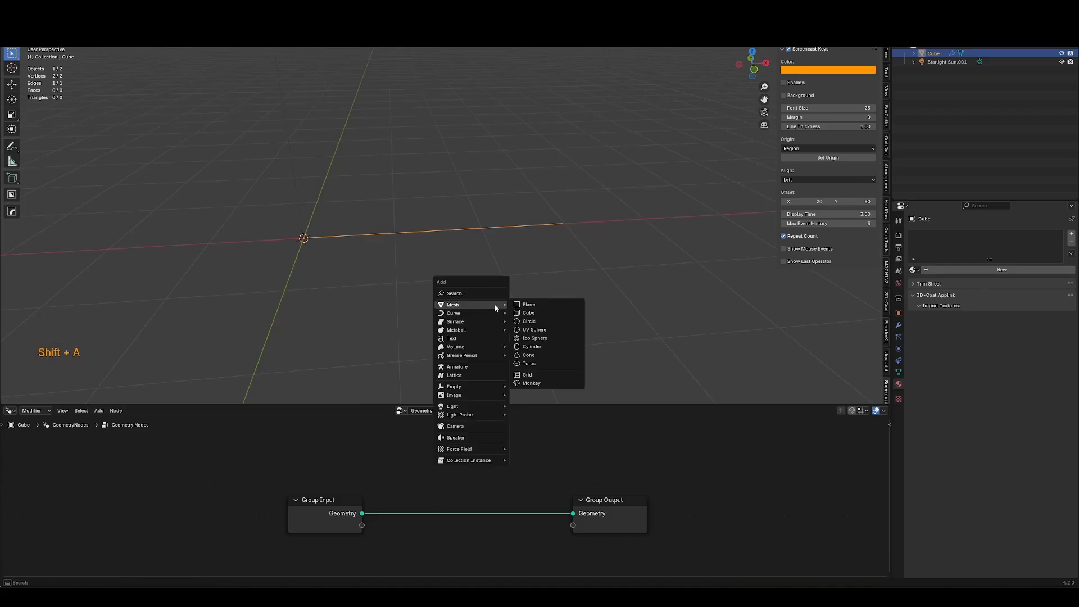
pyautogui.write('mesh to')
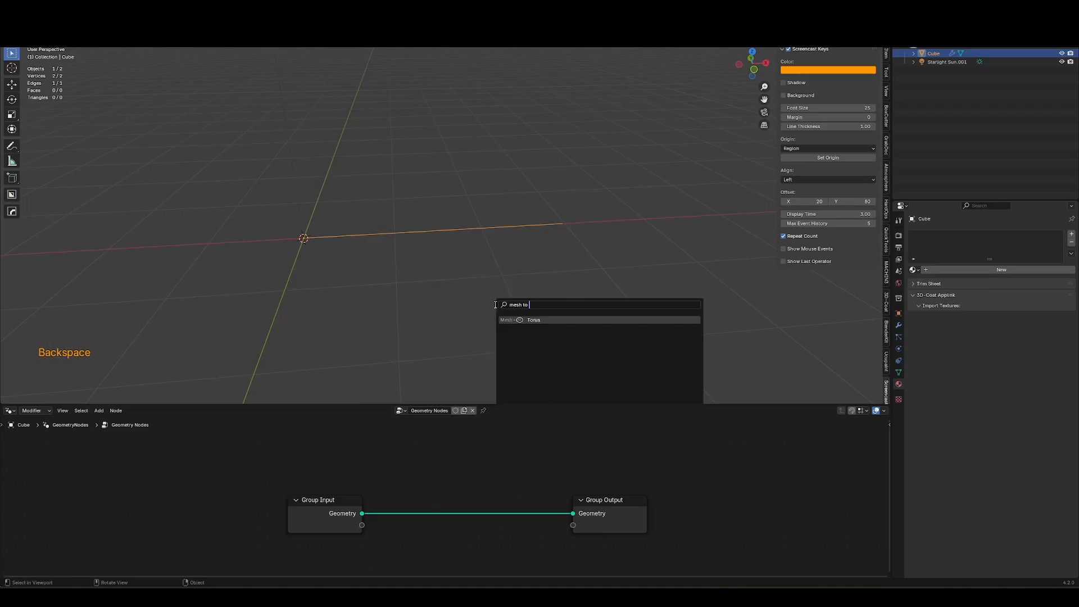
pyautogui.press('Escape')
# Insert a Mesh to Curve node between Group Input and Group Output.
pyautogui.hotkey('shift', 'a')
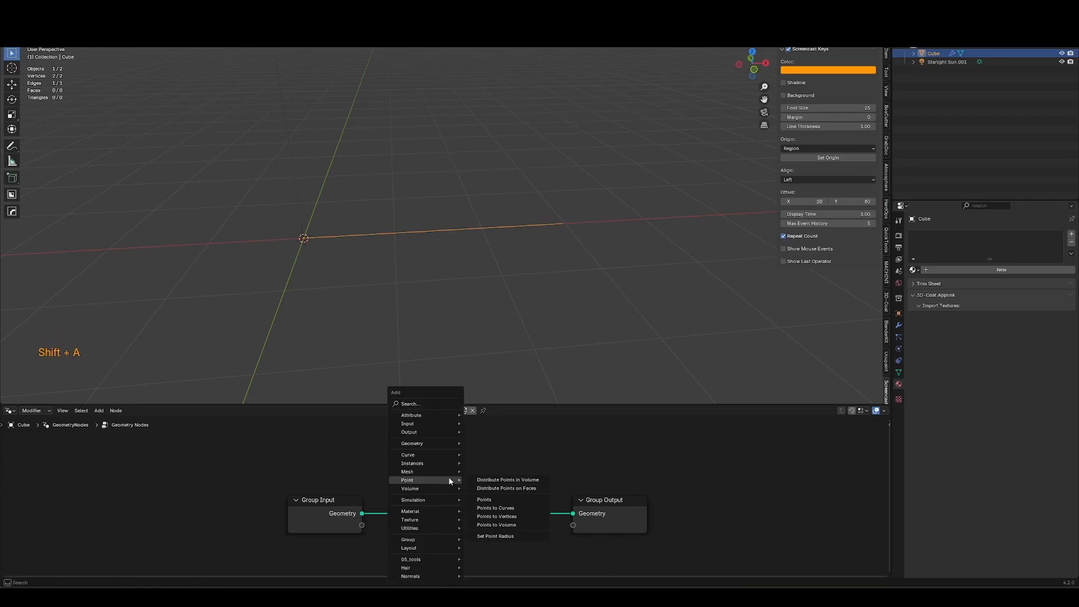
pyautogui.write('mesh to')
pyautogui.press('Return')
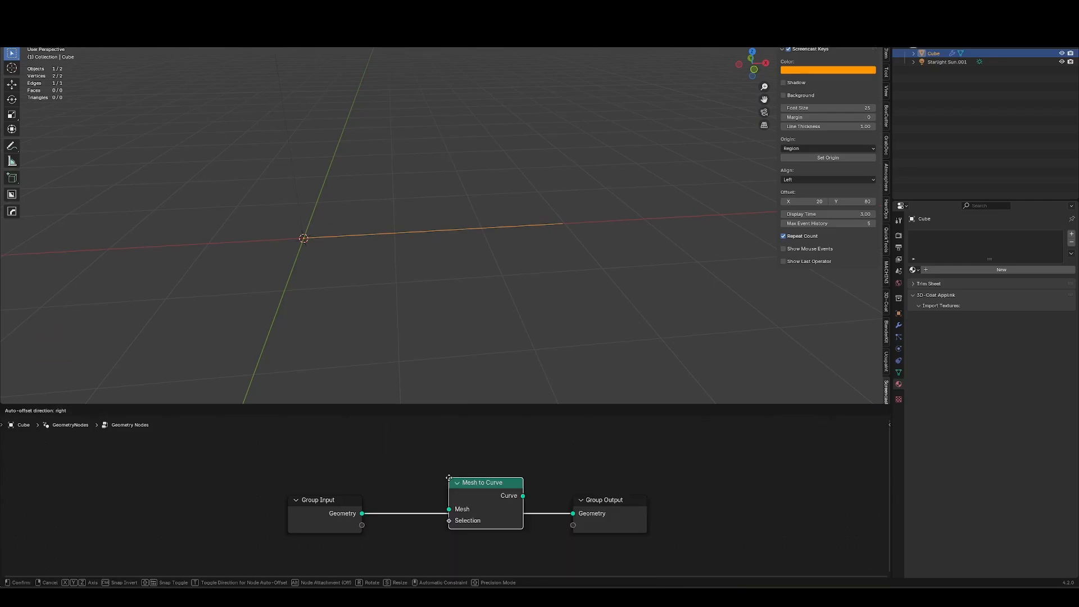
pyautogui.click(386, 497)
# Add a Curve to Mesh node after Mesh to Curve and connect it to the output.
pyautogui.hotkey('shift', 'a')
pyautogui.write('curve to')
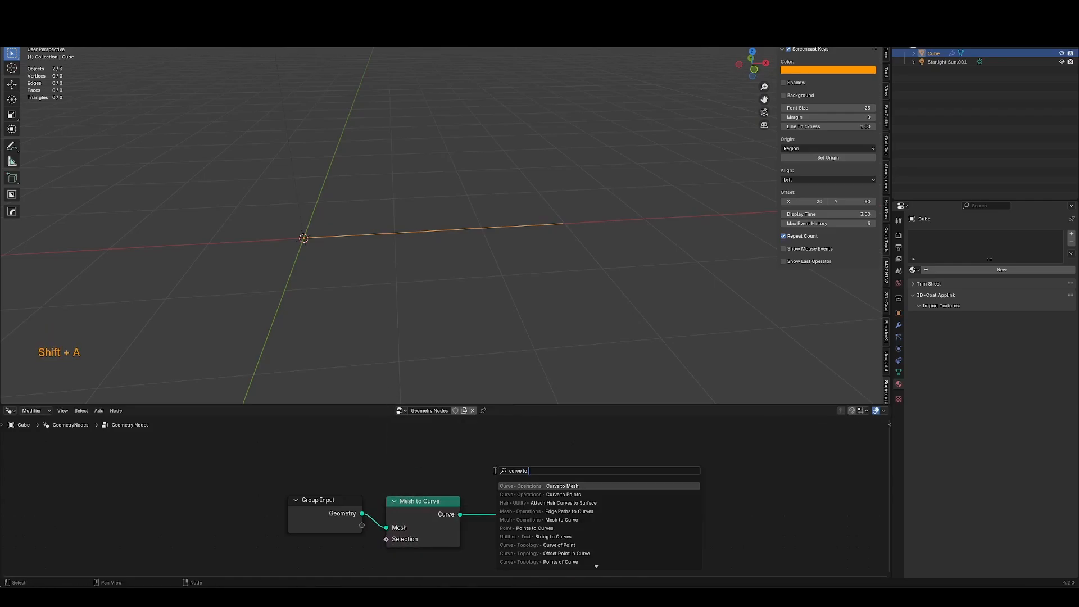
pyautogui.press('Return')
pyautogui.click(500, 482)
pyautogui.moveTo(474, 545); pyautogui.dragTo(499, 510, button='middle')
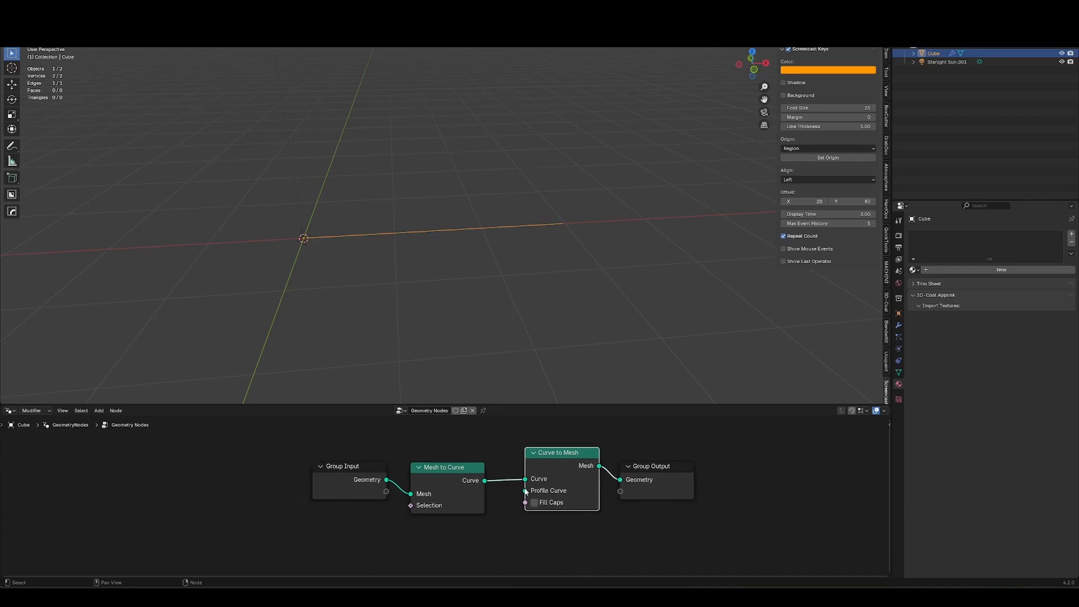
# Add a Curve Circle node from the Profile Curve input of Curve to Mesh.
pyautogui.moveTo(525, 491); pyautogui.dragTo(459, 532)
pyautogui.write('circ')
pyautogui.press('Down')
pyautogui.press('Return')
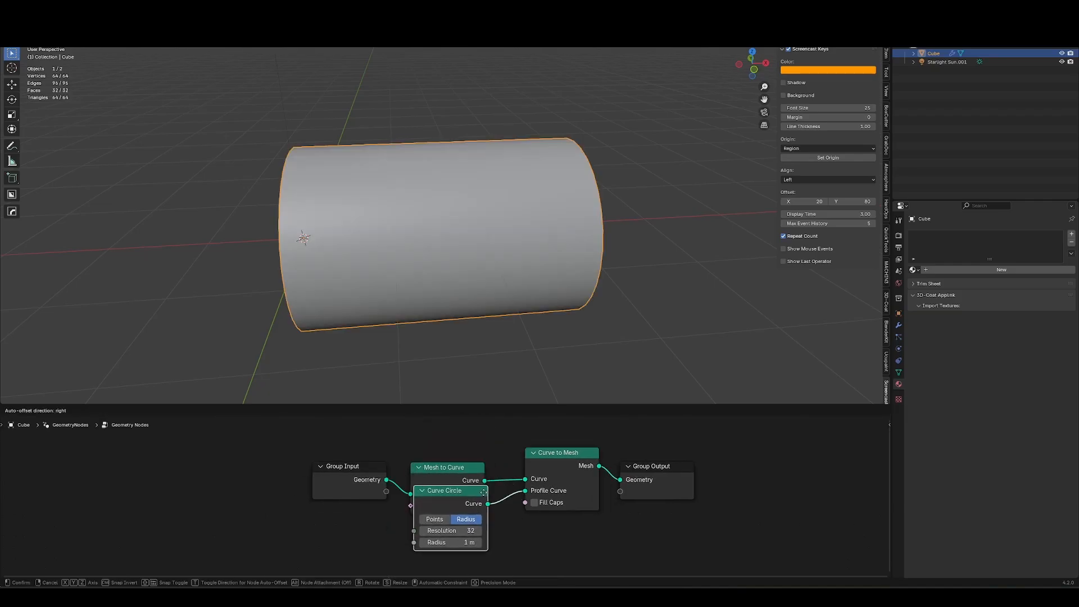
pyautogui.click(477, 531)
# Set the Curve Circle resolution to 6.
pyautogui.scroll(-2, 455, 502)
pyautogui.moveTo(606, 458); pyautogui.dragTo(626, 485)
pyautogui.press('g')
pyautogui.click(638, 474)
pyautogui.keyDown('shift'); pyautogui.moveTo(448, 554); pyautogui.dragTo(430, 554); pyautogui.keyUp('shift')
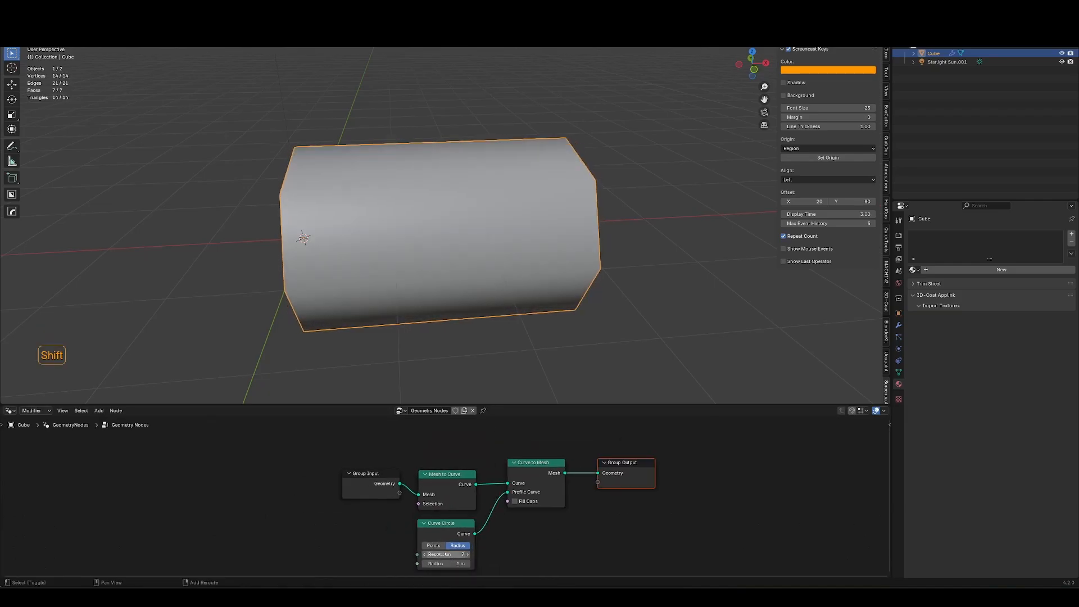
pyautogui.moveTo(515, 322); pyautogui.dragTo(607, 325, button='middle')
pyautogui.hotkey('ctrl', 'shift', 'w')
pyautogui.doubleClick(459, 556)
pyautogui.write('6')
pyautogui.press('Return')
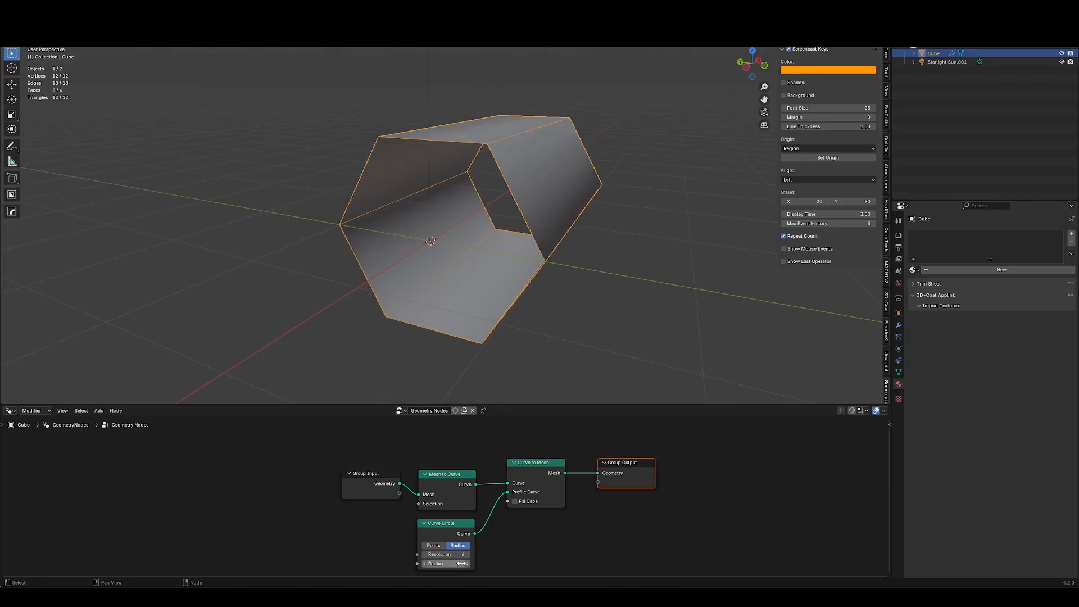
# Reduce the Curve Circle radius to about 0.04 m.
pyautogui.moveTo(460, 572); pyautogui.dragTo(410, 568)
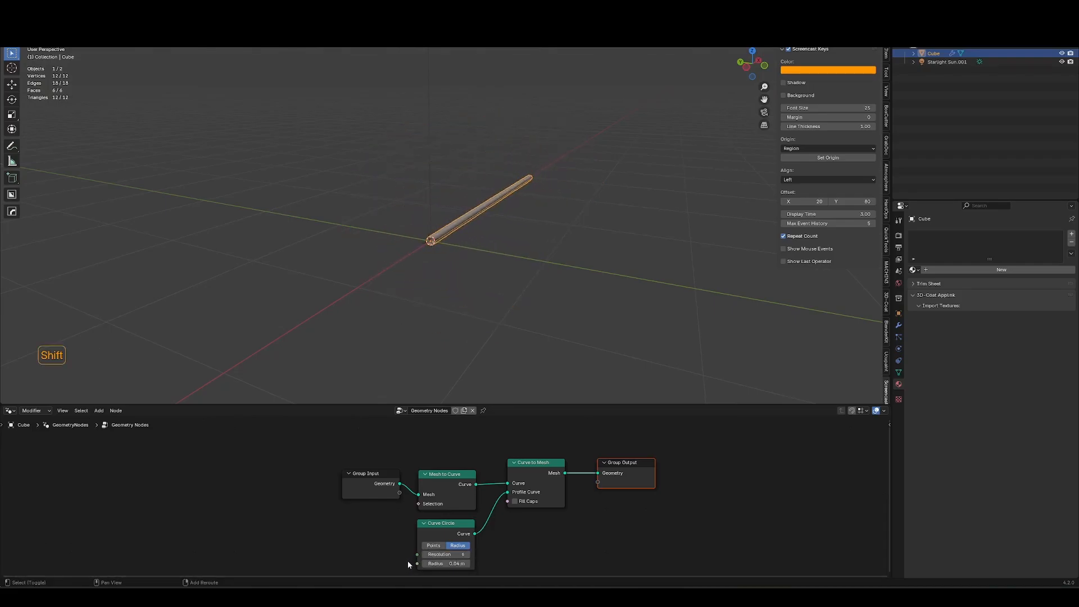
# Extrude the edge's vertices in front view into a rectangular frame-shaped rail path.
pyautogui.press('Tab')
pyautogui.moveTo(675, 315); pyautogui.dragTo(554, 306, button='middle')
pyautogui.hotkey('alt', 'z')
pyautogui.moveTo(553, 321); pyautogui.dragTo(494, 313, button='middle')
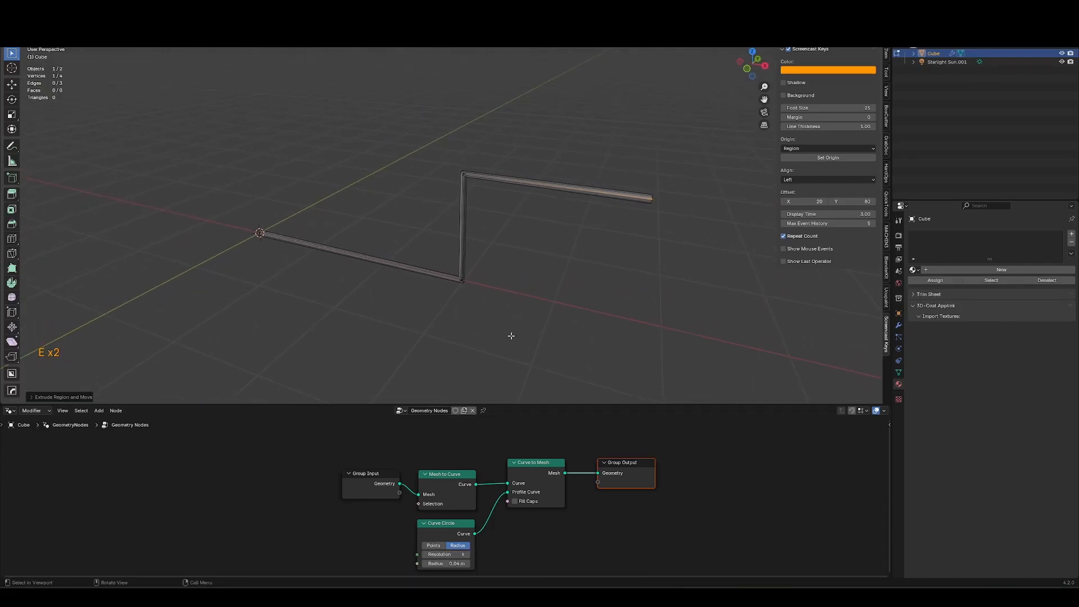
pyautogui.scroll(3, 581, 247)
pyautogui.scroll(3, 467, 247)
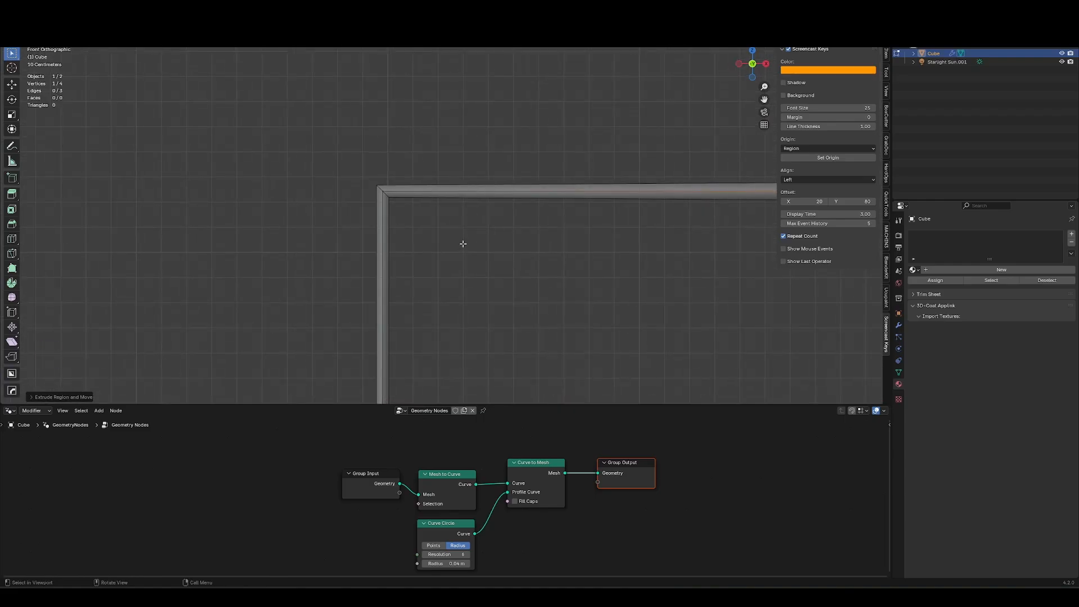
pyautogui.hotkey('alt', 'z')
pyautogui.scroll(-2, 469, 246)
pyautogui.keyDown('shift'); pyautogui.moveTo(457, 278); pyautogui.dragTo(477, 205, button='middle'); pyautogui.keyUp('shift')
pyautogui.scroll(1, 432, 323)
pyautogui.keyDown('shift'); pyautogui.moveTo(428, 324); pyautogui.dragTo(503, 297, button='middle'); pyautogui.keyUp('shift')
pyautogui.press('e')
pyautogui.click(716, 311)
pyautogui.keyDown('shift'); pyautogui.moveTo(722, 298); pyautogui.dragTo(611, 291, button='middle'); pyautogui.keyUp('shift')
pyautogui.press('Tab')
# Insert a Fillet Curve node after Mesh to Curve, set to Poly with a count of 2.
pyautogui.click(612, 540)
pyautogui.hotkey('shift', 'a')
pyautogui.write('fillet')
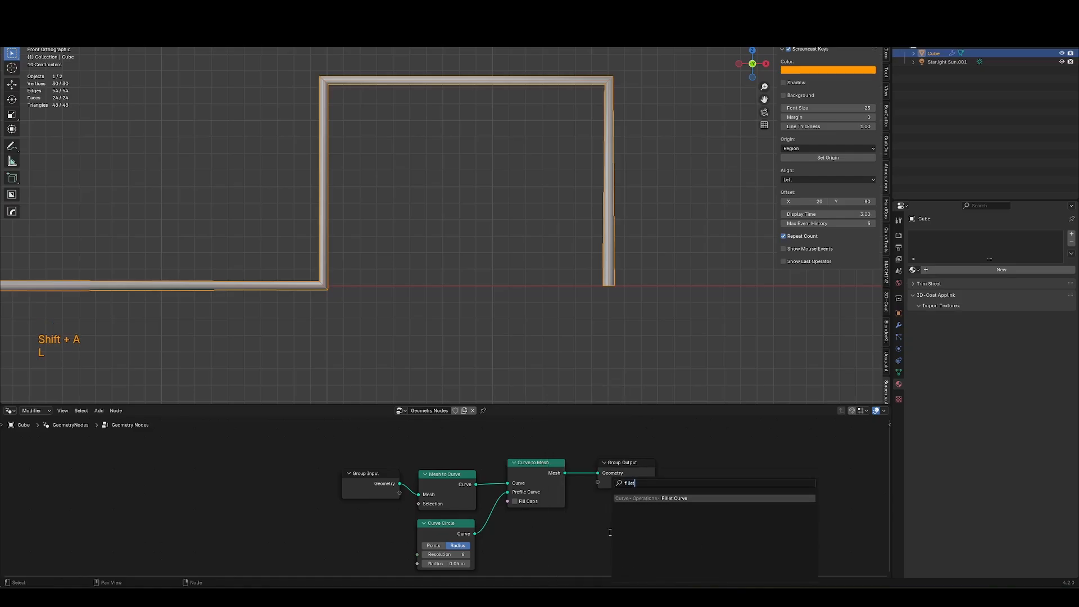
pyautogui.press('Return')
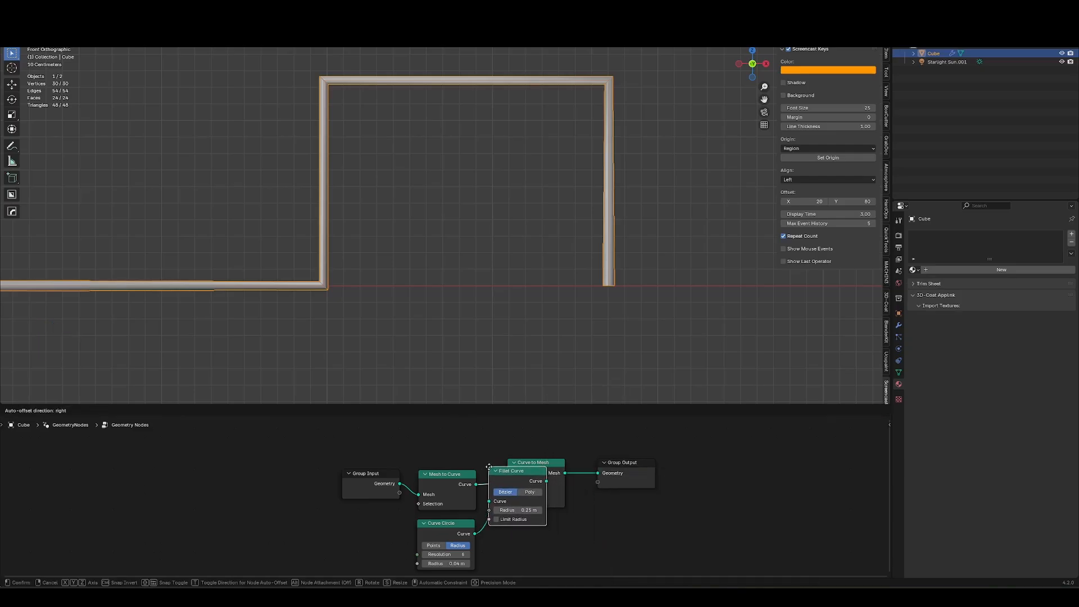
pyautogui.click(458, 490)
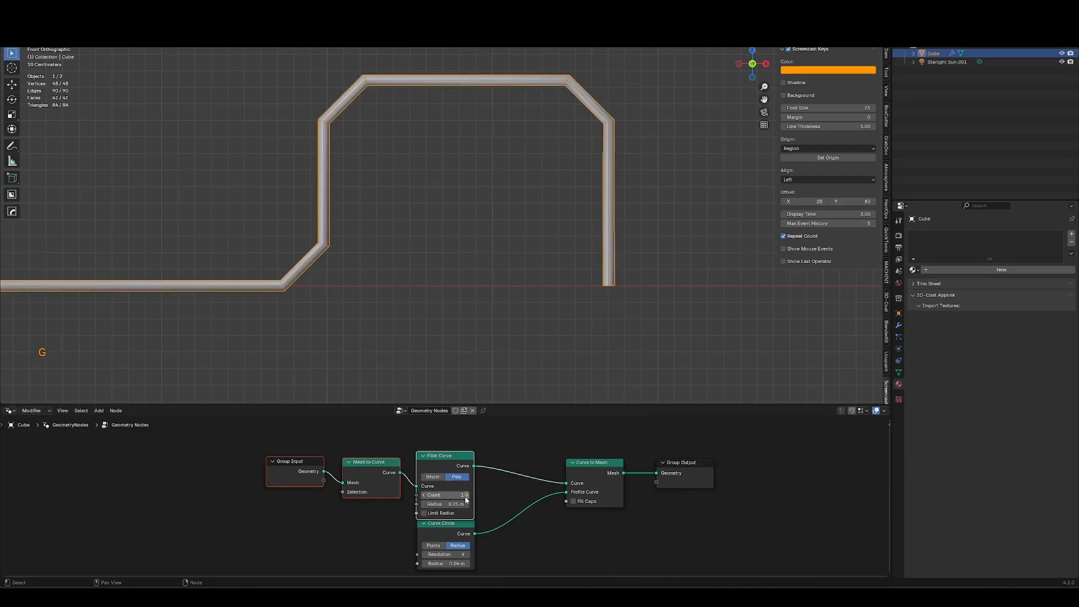
pyautogui.moveTo(462, 504)
pyautogui.keyDown('shift'); pyautogui.mouseDown()
pyautogui.moveTo(445, 503)
pyautogui.moveTo(456, 504)
pyautogui.mouseUp(); pyautogui.keyUp('shift')
pyautogui.click(467, 495)
pyautogui.click(467, 495)
# Extrude the path's end vertex into an additional U-shaped dip.
pyautogui.press('Tab')
pyautogui.press('e')
pyautogui.click(723, 316)
pyautogui.keyDown('shift'); pyautogui.moveTo(723, 315); pyautogui.dragTo(561, 343, button='middle'); pyautogui.keyUp('shift')
pyautogui.press('e')
pyautogui.middleClick(636, 208)
pyautogui.click(647, 197)
pyautogui.keyDown('shift'); pyautogui.moveTo(537, 287); pyautogui.dragTo(495, 263, button='middle'); pyautogui.keyUp('shift')
pyautogui.moveTo(495, 263); pyautogui.dragTo(528, 239, button='middle')
pyautogui.press('Tab')
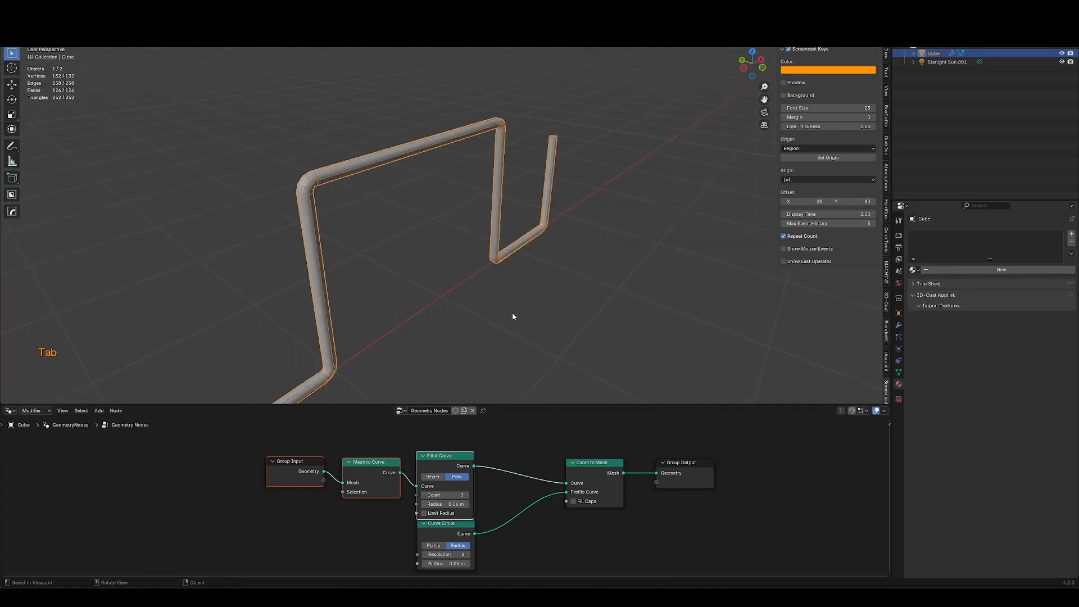
# Extrude the path's end vertex further to add a rising segment and horizontal end.
pyautogui.moveTo(513, 317); pyautogui.dragTo(423, 314, button='middle')
pyautogui.press('Tab')
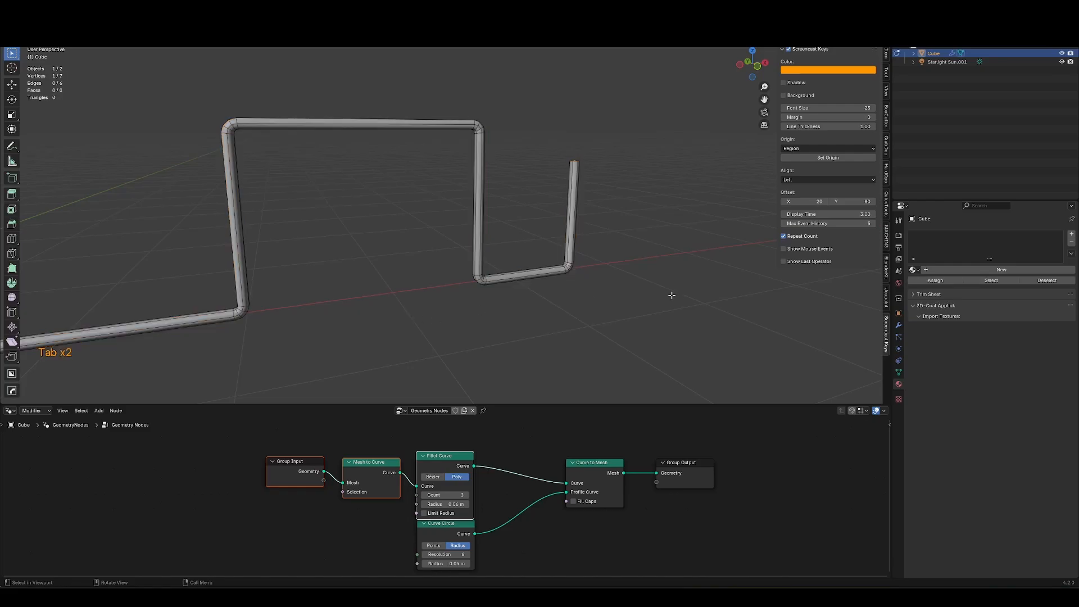
pyautogui.press('e')
pyautogui.middleClick(523, 339)
pyautogui.click(554, 335)
pyautogui.keyDown('shift'); pyautogui.moveTo(671, 294); pyautogui.dragTo(439, 328, button='middle'); pyautogui.keyUp('shift')
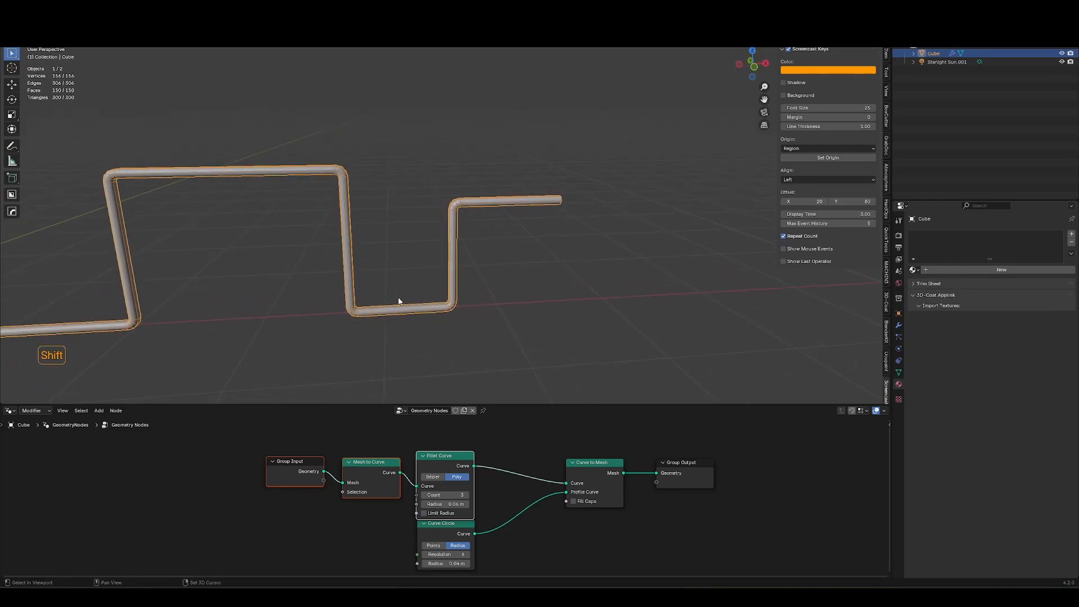
# Duplicate the rail object and move the copy sideways along the Y axis.
pyautogui.hotkey('shift', 'd')
pyautogui.press('x')
pyautogui.moveTo(437, 248); pyautogui.dragTo(475, 279, button='middle')
pyautogui.press('x')
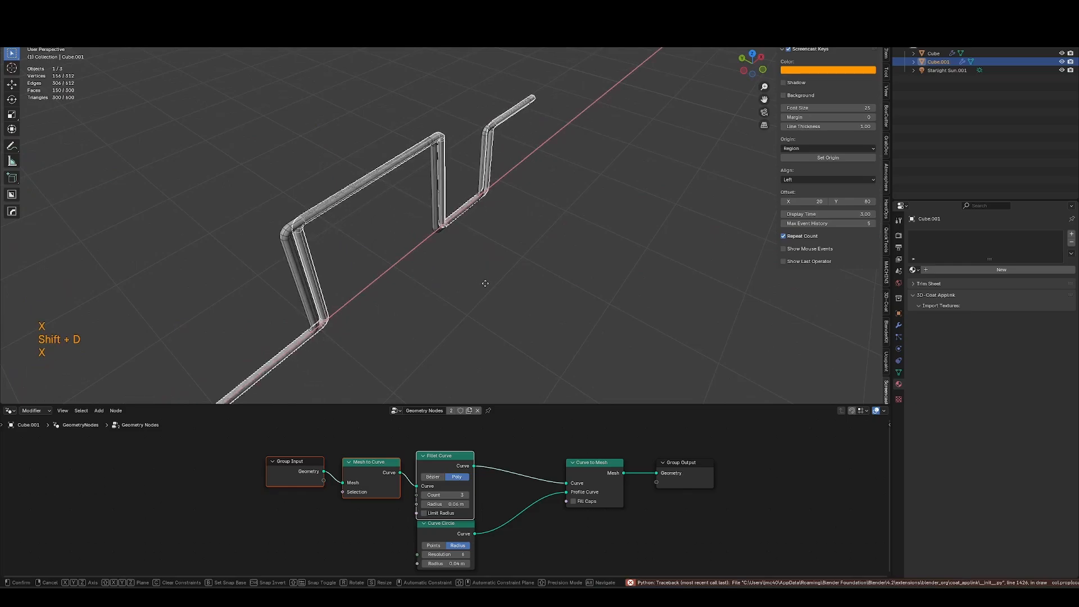
pyautogui.press('y')
pyautogui.click(489, 286)
# Expose the Curve Circle radius as a modifier input and set it to 0.063 m on the copy.
pyautogui.click(899, 325)
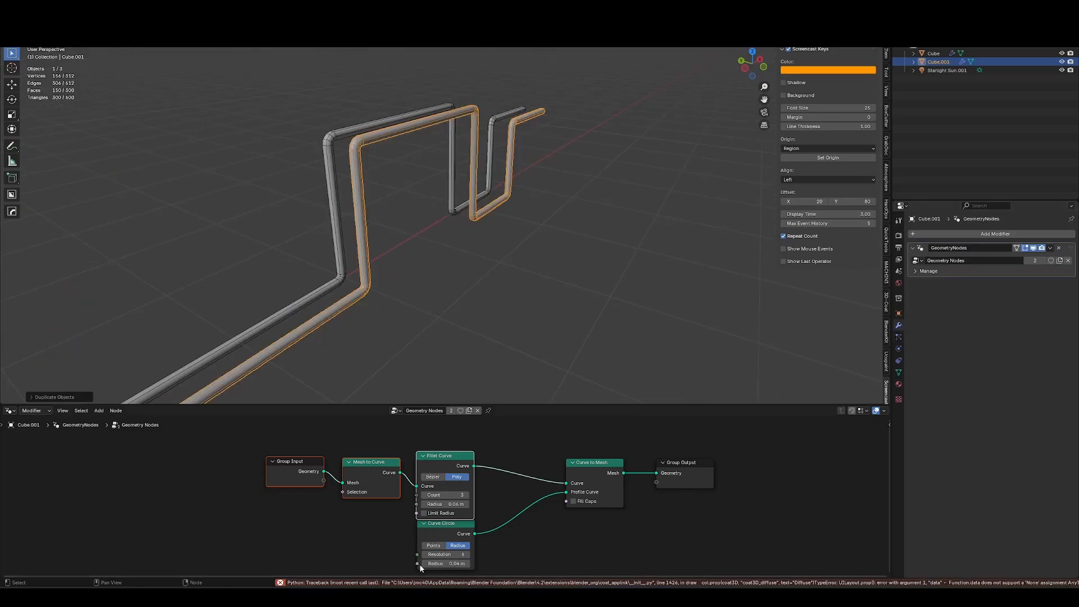
pyautogui.moveTo(418, 563); pyautogui.dragTo(324, 480)
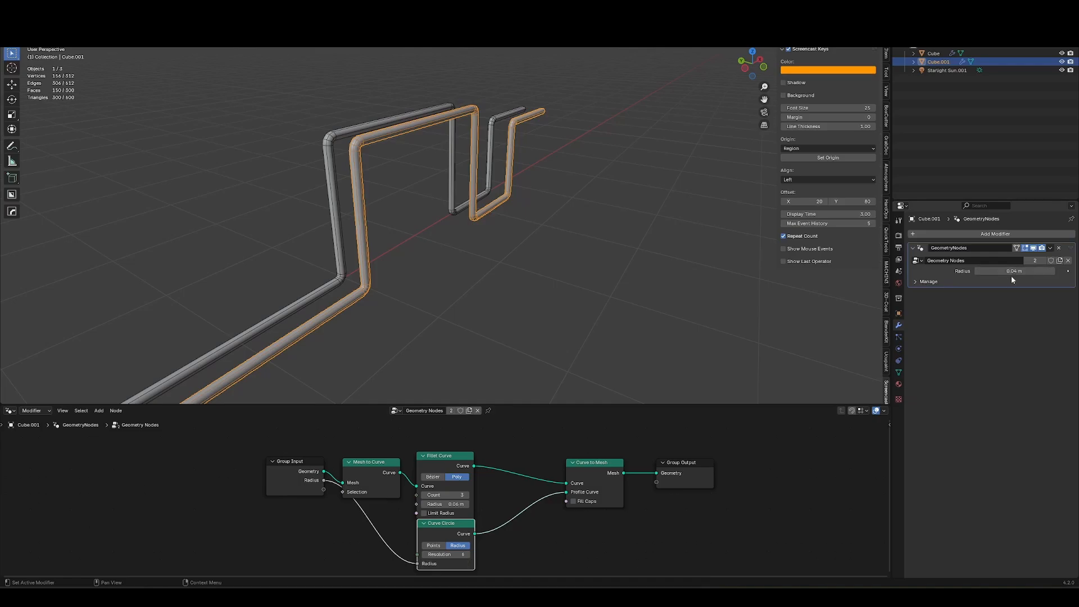
pyautogui.keyDown('shift'); pyautogui.moveTo(1009, 272); pyautogui.dragTo(998, 296); pyautogui.keyUp('shift')
# Connect the Fillet Curve radius to a second Group Input socket.
pyautogui.press('g')
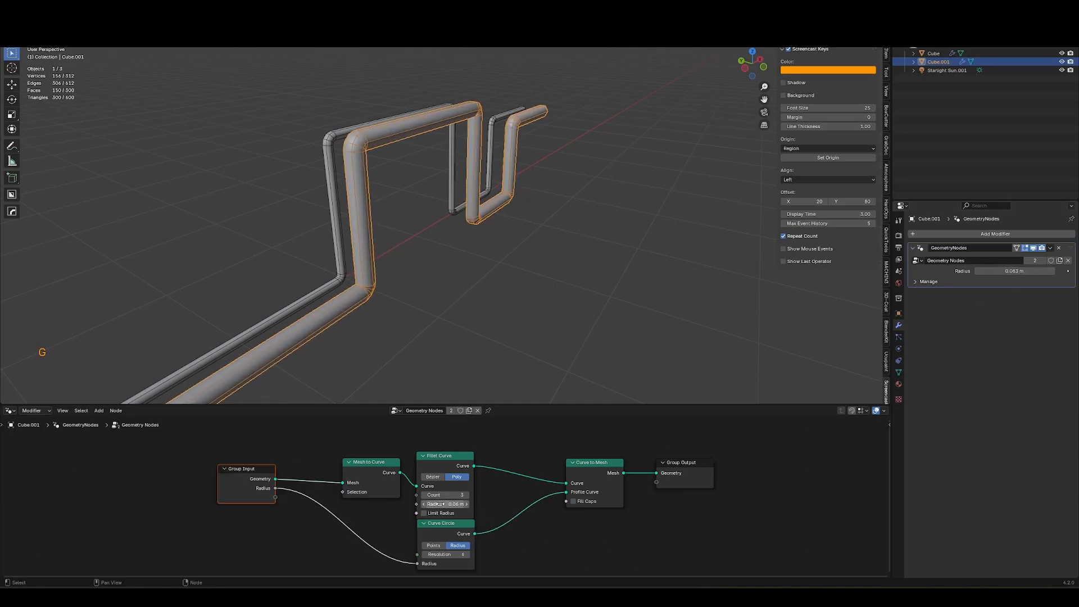
pyautogui.moveTo(417, 504); pyautogui.dragTo(275, 497)
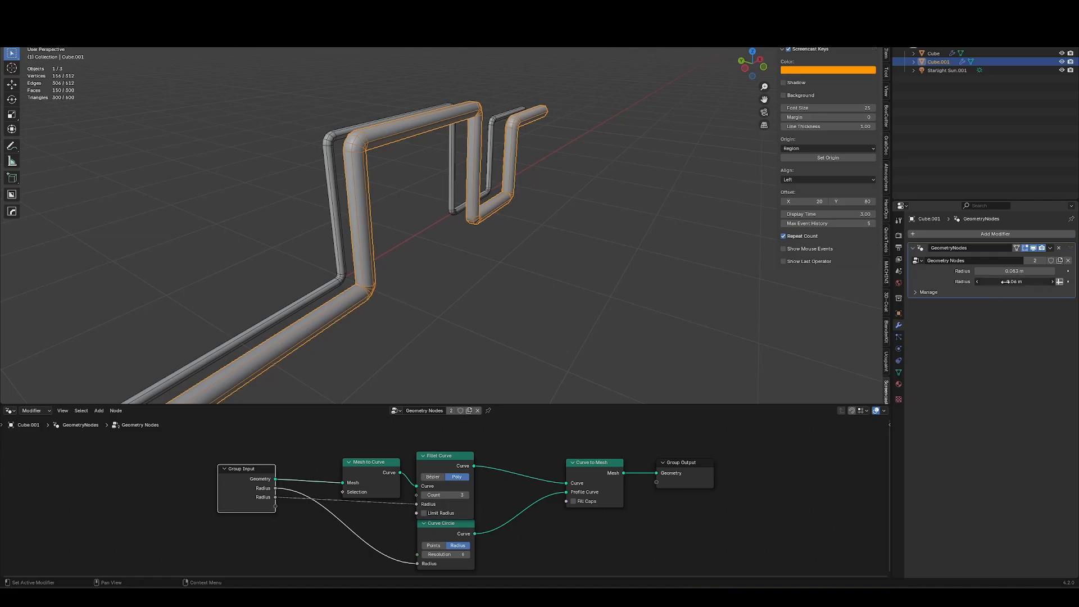
pyautogui.moveTo(626, 313); pyautogui.dragTo(642, 324, button='middle')
# Duplicate the rail again, move the copy aside, and set its profile radius to 0.023 m.
pyautogui.hotkey('shift', 'd')
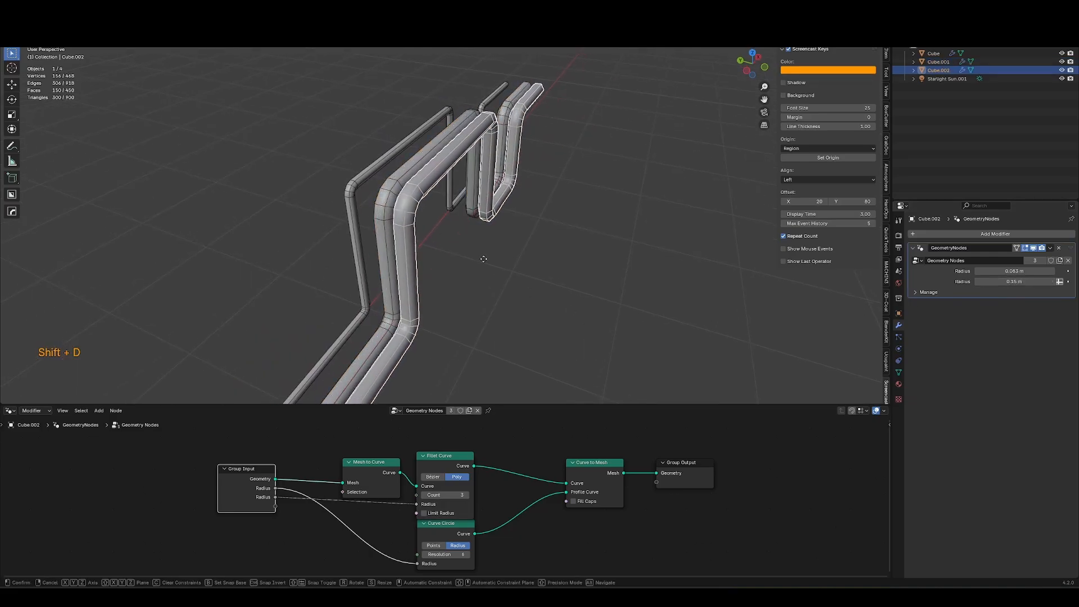
pyautogui.click(483, 258)
pyautogui.moveTo(1015, 271); pyautogui.dragTo(1057, 282)
pyautogui.moveTo(672, 321); pyautogui.dragTo(528, 351, button='middle')
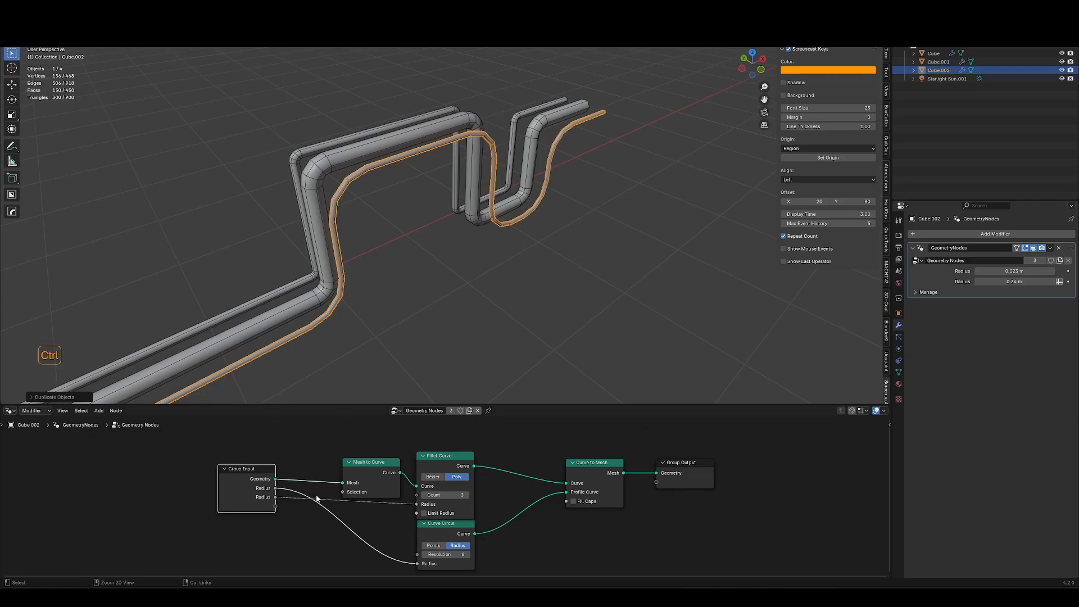
# Cut the links from the Group Input radius sockets to the Fillet Curve and Curve Circle nodes.
pyautogui.keyDown('ctrl'); pyautogui.moveTo(318, 493); pyautogui.dragTo(304, 551, button='right'); pyautogui.keyUp('ctrl')
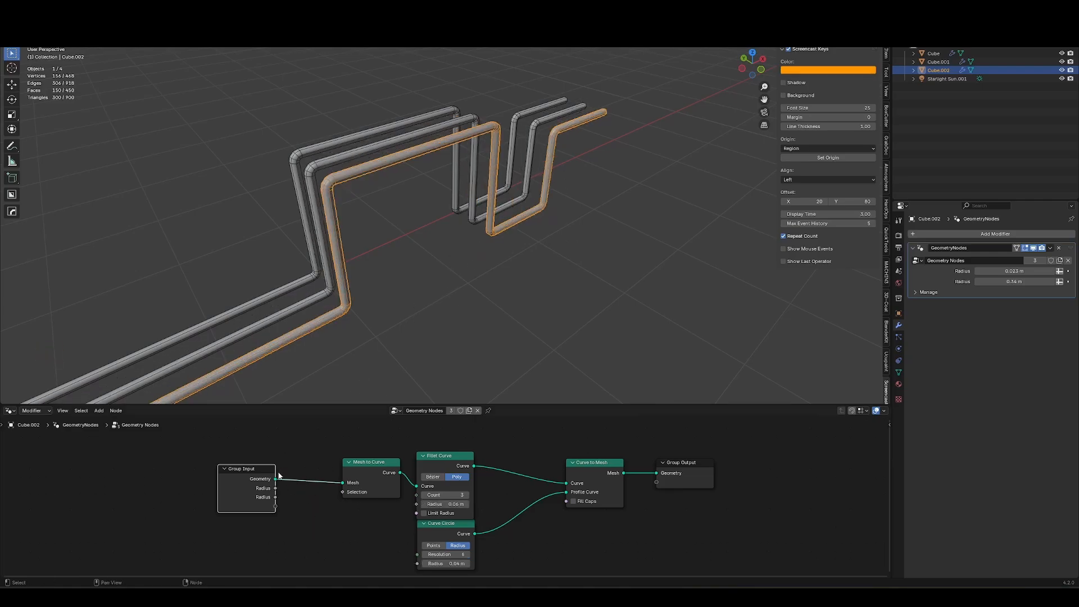
pyautogui.moveTo(700, 275); pyautogui.dragTo(596, 243, button='middle')
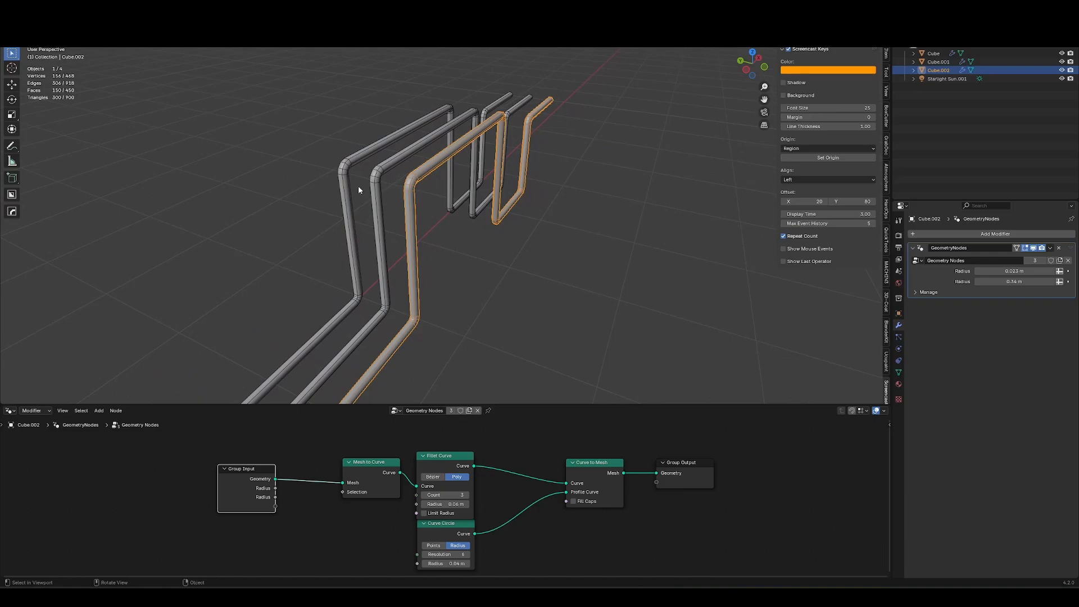
# Undo the last change and delete the two duplicated rail objects.
pyautogui.hotkey('ctrl', 'z')
pyautogui.press('x')
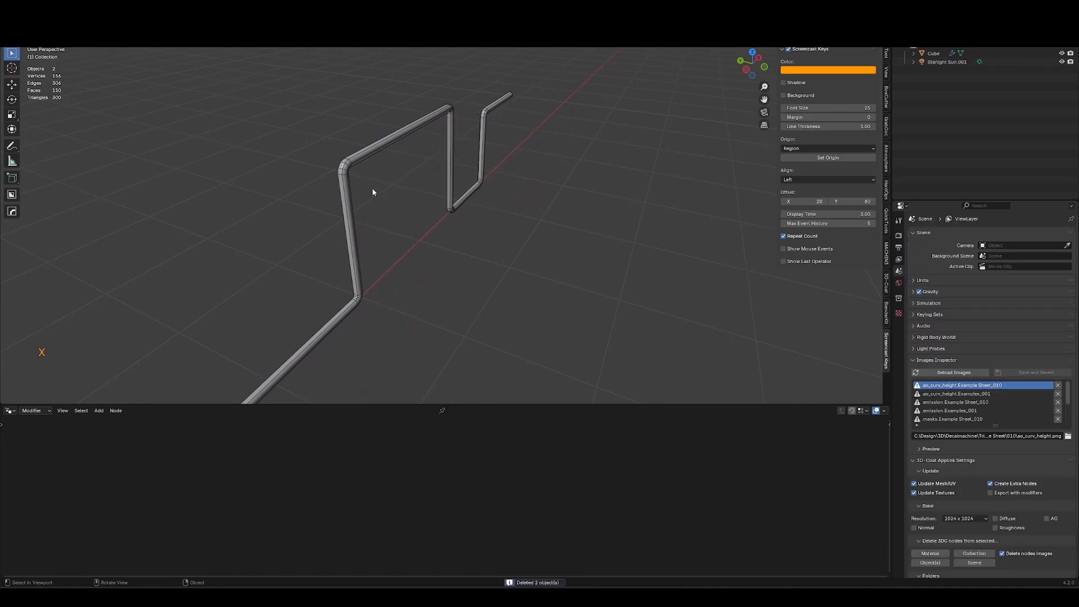
pyautogui.click(451, 209)
pyautogui.moveTo(451, 209); pyautogui.dragTo(397, 218, button='middle')
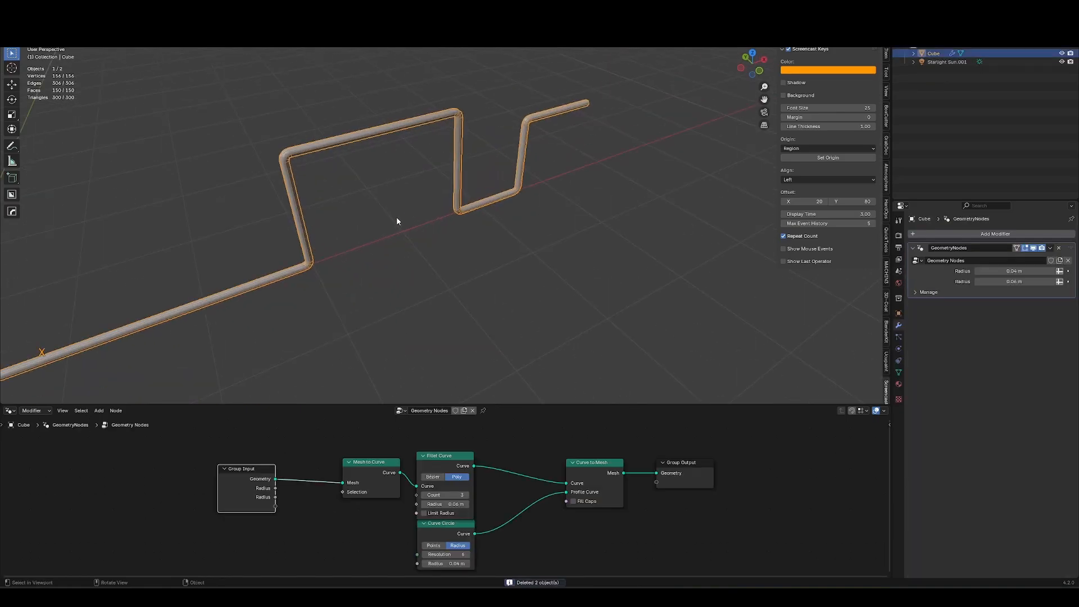
# Delete the bent vertices of the rail path in Edit Mode, leaving a single straight edge.
pyautogui.press('Tab')
pyautogui.hotkey('alt', 'z')
pyautogui.moveTo(660, 60); pyautogui.dragTo(360, 281)
pyautogui.press('x')
pyautogui.click(380, 303)
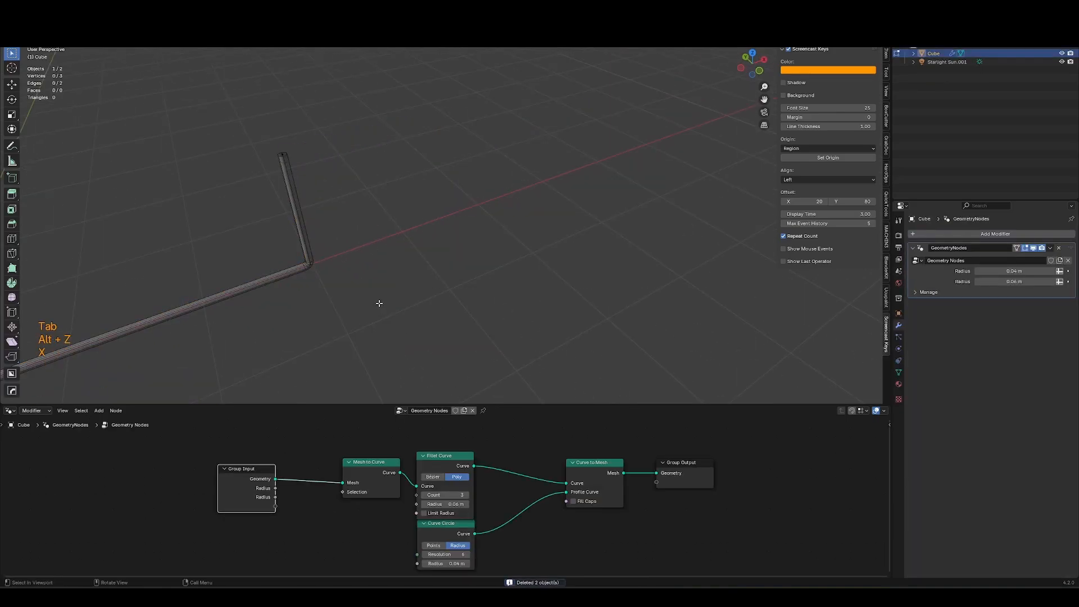
pyautogui.moveTo(410, 95); pyautogui.dragTo(236, 205)
pyautogui.press('x')
pyautogui.click(201, 254)
pyautogui.keyDown('shift'); pyautogui.moveTo(217, 269); pyautogui.dragTo(458, 180, button='middle'); pyautogui.keyUp('shift')
pyautogui.press('a')
pyautogui.moveTo(427, 260); pyautogui.dragTo(453, 239, button='middle')
pyautogui.press('Tab')
# Move the Curve Circle node down and insert a Transform Geometry node between it and the Curve to Mesh profile input.
pyautogui.moveTo(446, 530); pyautogui.dragTo(412, 448, button='middle')
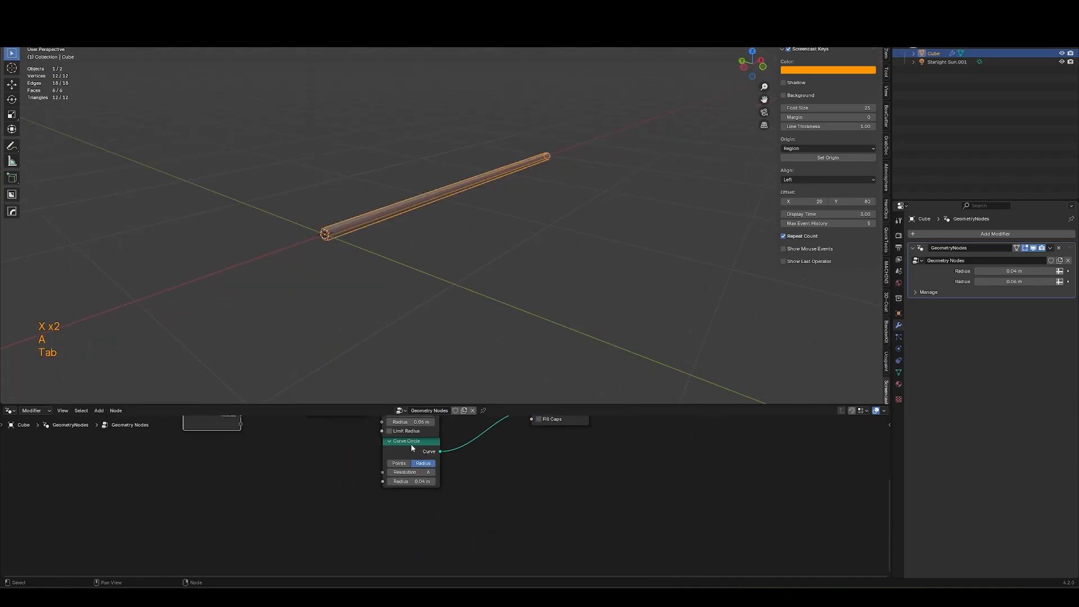
pyautogui.click(413, 448)
pyautogui.press('g')
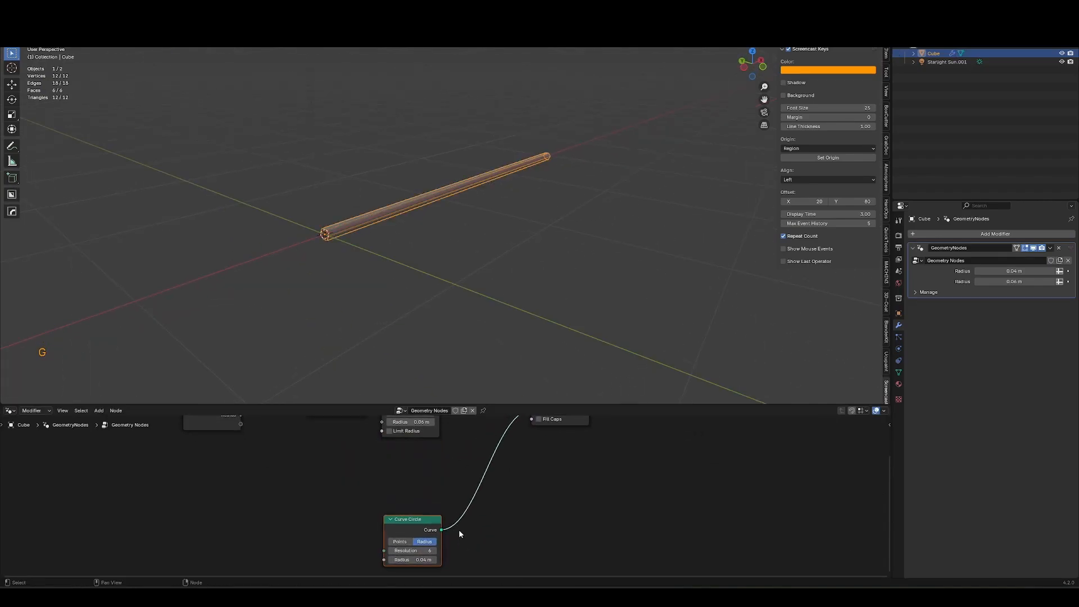
pyautogui.click(459, 529)
pyautogui.moveTo(519, 405); pyautogui.dragTo(519, 337)
pyautogui.hotkey('shift', 'a')
pyautogui.write('trans')
pyautogui.press('Return')
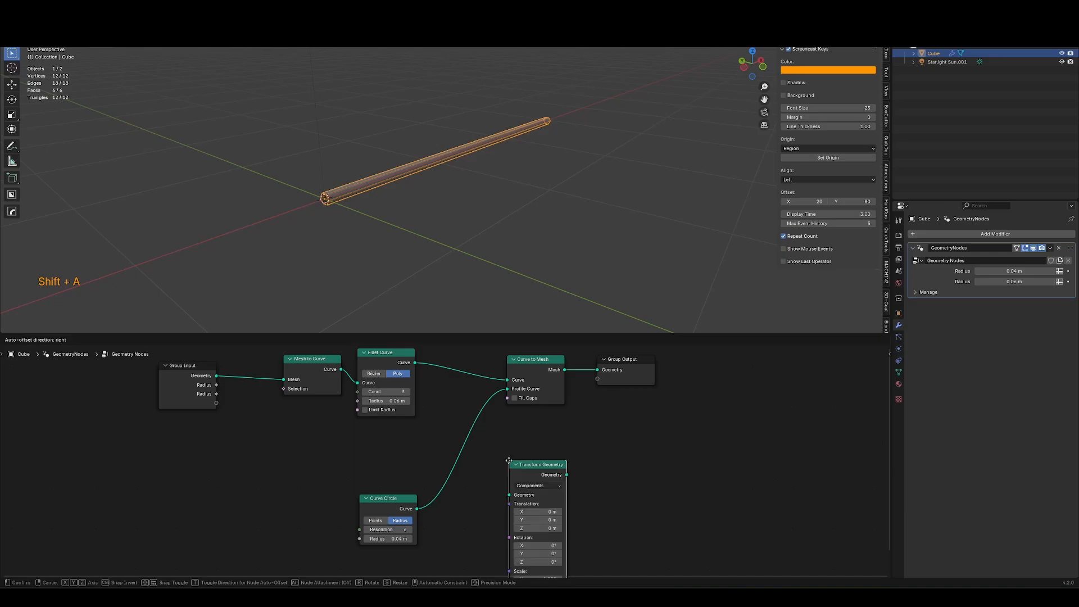
pyautogui.press('g')
pyautogui.click(441, 501)
pyautogui.press('g')
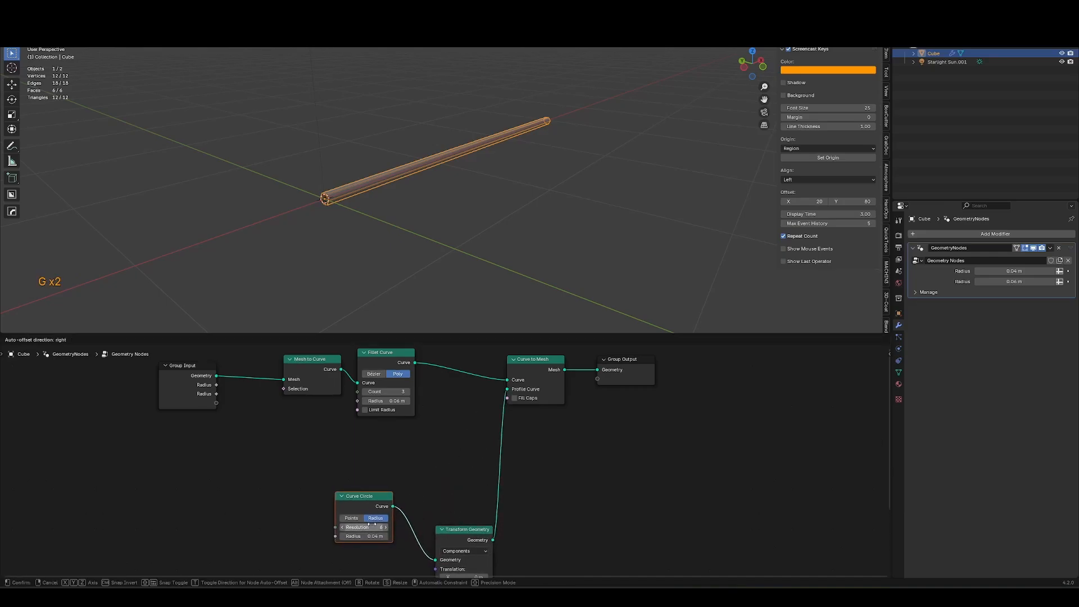
# Merge the Curve Circle and Transform Geometry outputs in a Join Geometry node feeding the Curve to Mesh profile.
pyautogui.keyDown('ctrl'); pyautogui.hscroll(5, 373, 494); pyautogui.keyUp('ctrl')
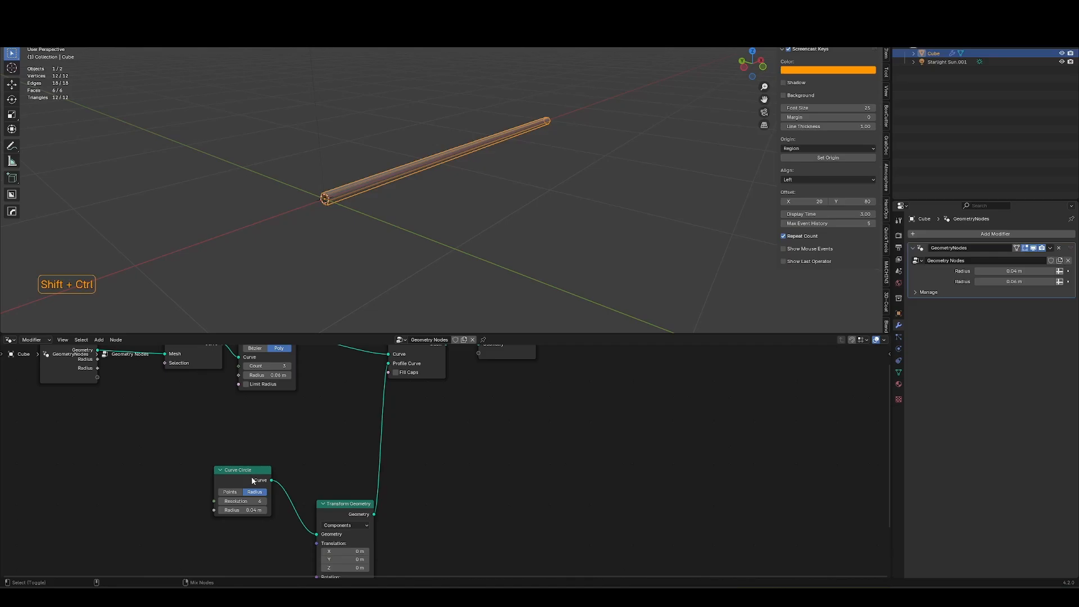
pyautogui.keyDown('ctrl'); pyautogui.keyDown('shift'); pyautogui.moveTo(252, 482); pyautogui.dragTo(348, 526, button='right'); pyautogui.keyUp('shift'); pyautogui.keyUp('ctrl')
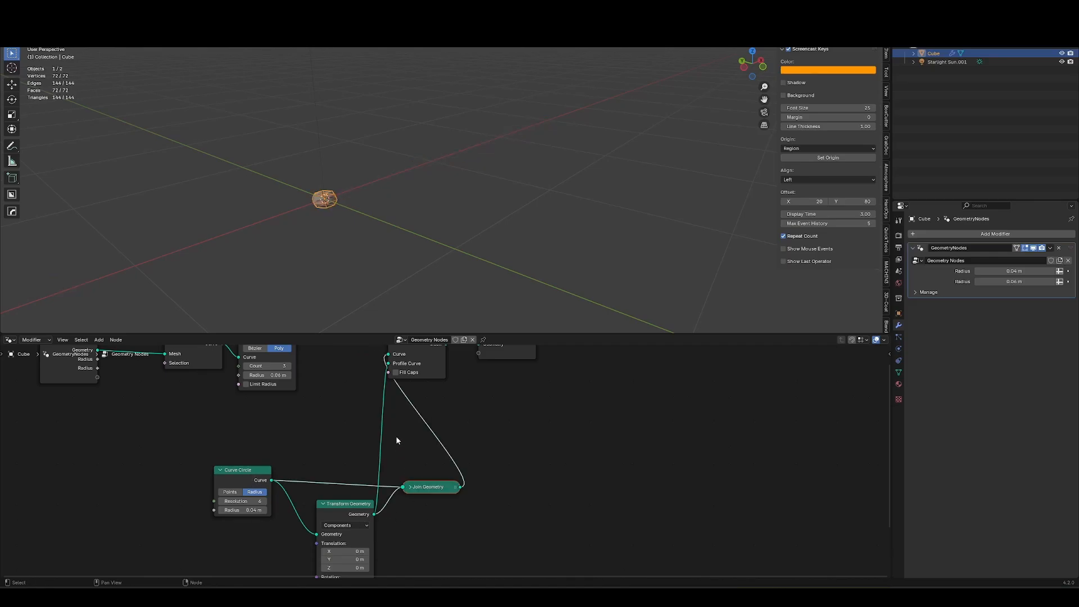
pyautogui.moveTo(395, 436); pyautogui.dragTo(386, 461, button='middle')
pyautogui.moveTo(288, 361); pyautogui.dragTo(380, 379)
pyautogui.press('g')
pyautogui.click(317, 463)
pyautogui.moveTo(356, 450); pyautogui.dragTo(375, 444)
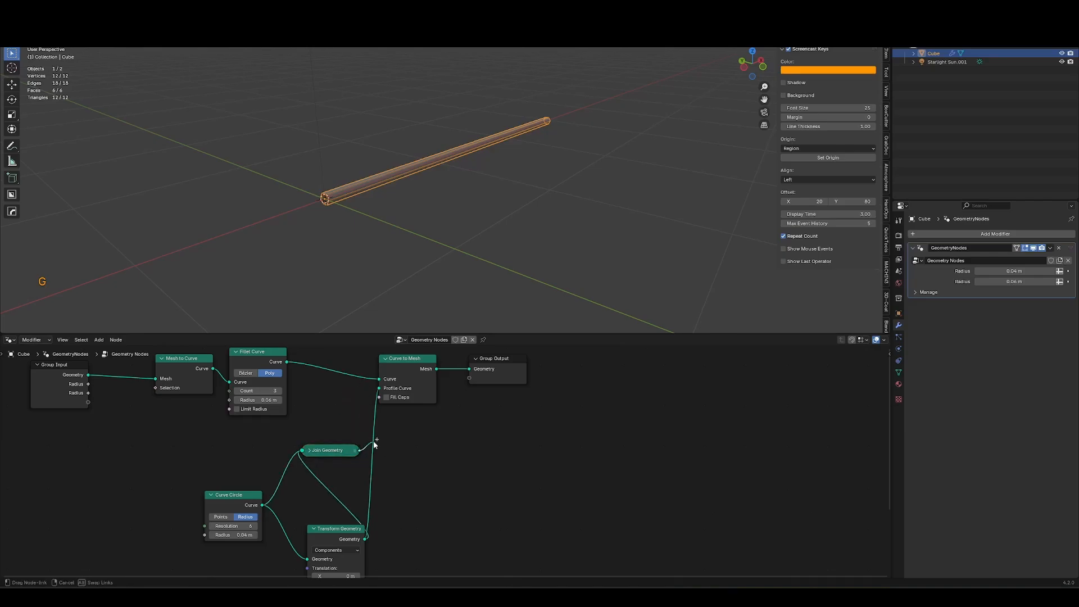
pyautogui.moveTo(382, 390); pyautogui.dragTo(380, 390)
pyautogui.moveTo(326, 504); pyautogui.dragTo(402, 471, button='middle')
pyautogui.moveTo(308, 426); pyautogui.dragTo(371, 488)
pyautogui.press('g')
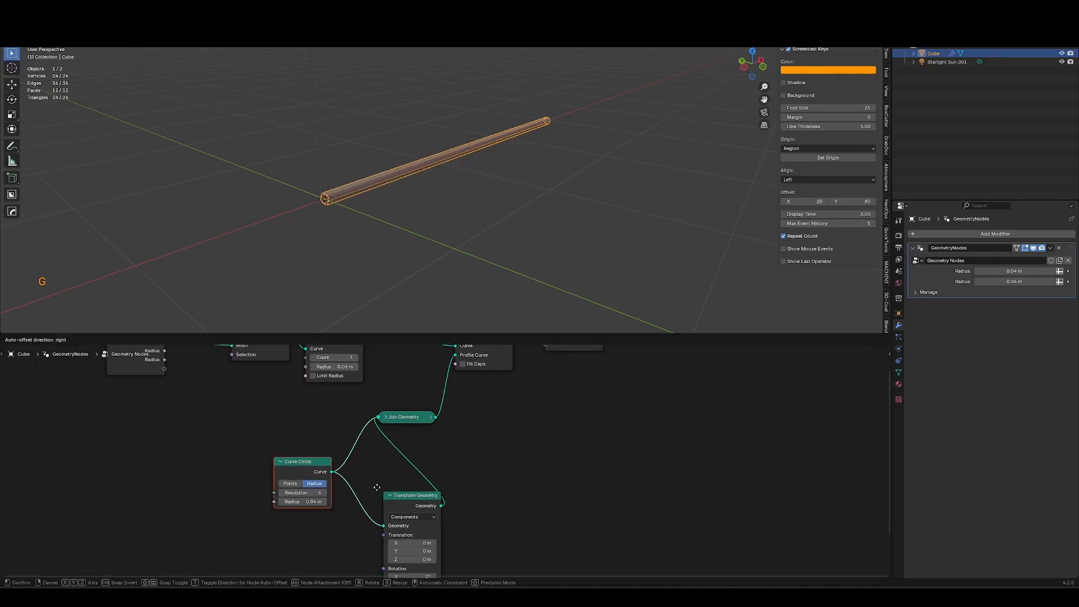
# Rearrange the profile nodes and set the Transform Geometry Y translation to -0.52 m.
pyautogui.click(324, 456)
pyautogui.click(397, 511)
pyautogui.press('g')
pyautogui.click(324, 495)
pyautogui.moveTo(304, 481); pyautogui.dragTo(250, 437)
pyautogui.press('g')
pyautogui.click(257, 424)
pyautogui.moveTo(393, 523); pyautogui.dragTo(404, 505, button='middle')
pyautogui.moveTo(345, 511)
pyautogui.mouseDown()
pyautogui.moveTo(368, 511)
pyautogui.moveTo(327, 517)
pyautogui.mouseUp()
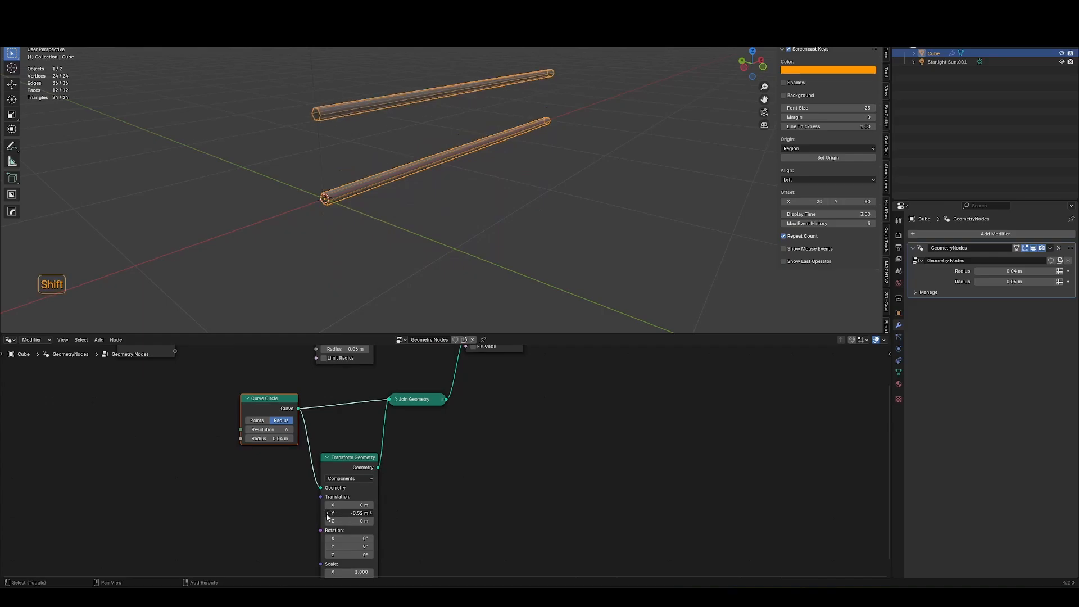
# Set the Curve Circle resolution to 10 and tidy the node layout.
pyautogui.moveTo(270, 484); pyautogui.dragTo(315, 531, button='middle')
pyautogui.moveTo(304, 477)
pyautogui.mouseDown()
pyautogui.moveTo(321, 477)
pyautogui.moveTo(304, 477)
pyautogui.mouseUp()
pyautogui.press('g')
pyautogui.click(351, 464)
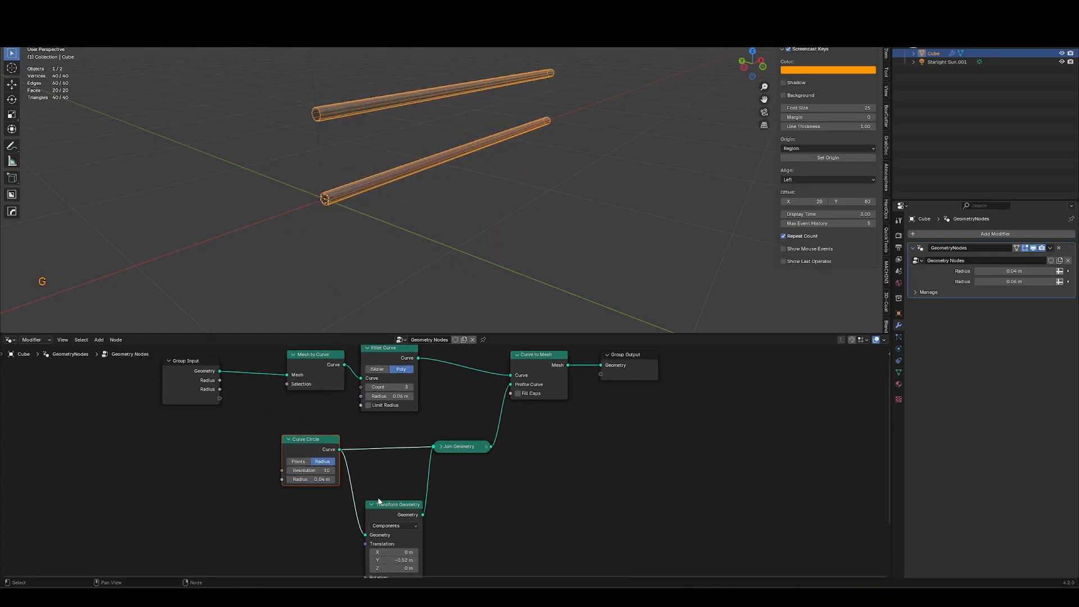
pyautogui.moveTo(378, 499); pyautogui.dragTo(346, 475, button='middle')
pyautogui.click(290, 424)
pyautogui.click(364, 484)
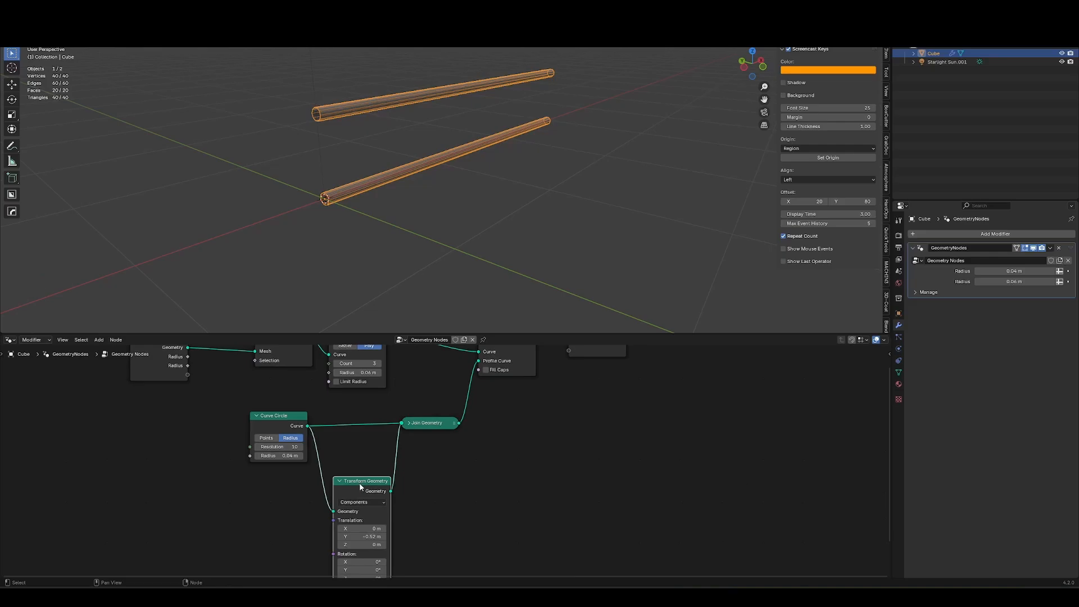
pyautogui.press('g')
pyautogui.moveTo(488, 326); pyautogui.dragTo(530, 225, button='middle')
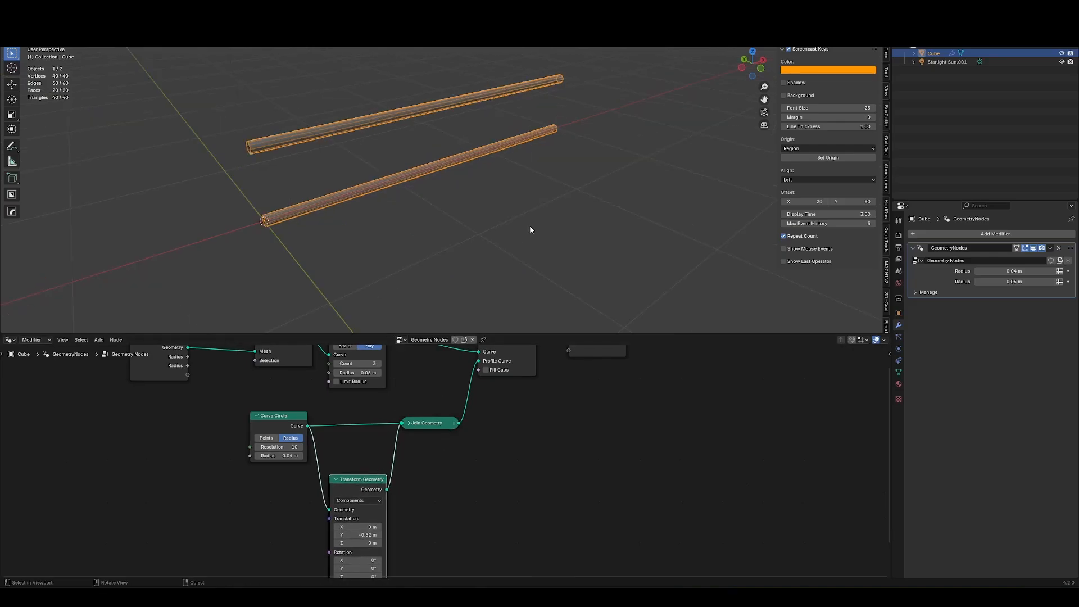
# Try to extrude the path end in Edit Mode, then undo the extrusion.
pyautogui.press('Tab')
pyautogui.moveTo(584, 160); pyautogui.dragTo(540, 186, button='middle')
pyautogui.press('e')
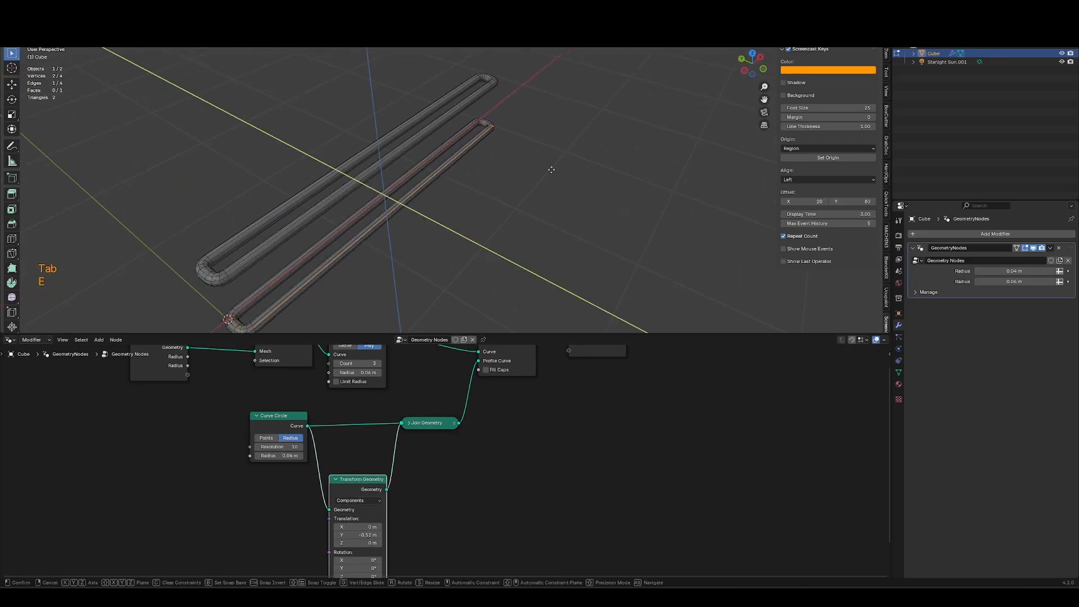
pyautogui.moveTo(293, 154); pyautogui.dragTo(260, 163, button='middle')
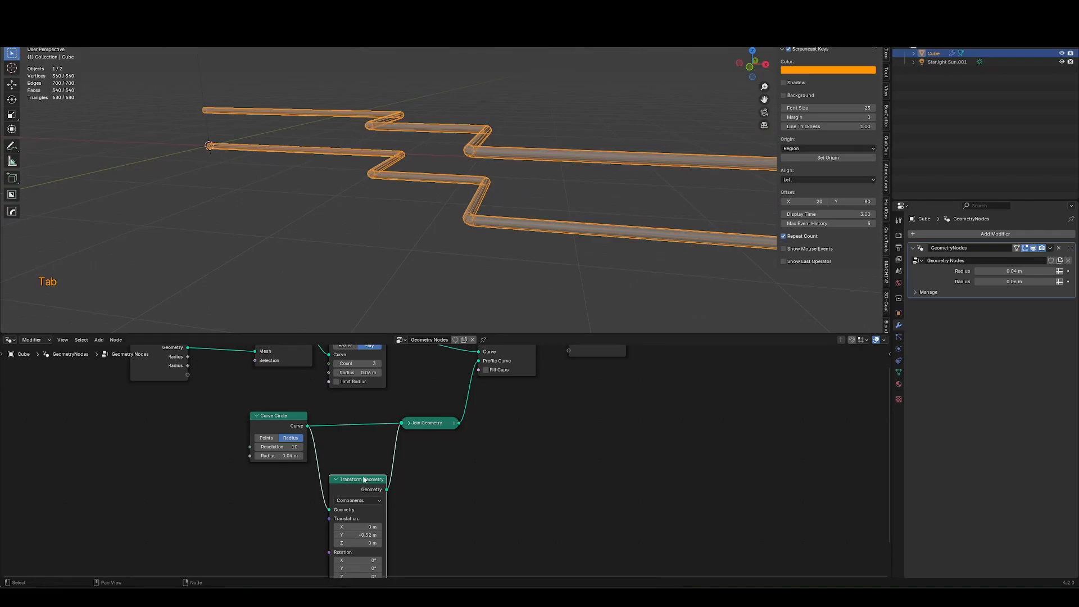
pyautogui.moveTo(541, 276); pyautogui.dragTo(493, 225, button='middle')
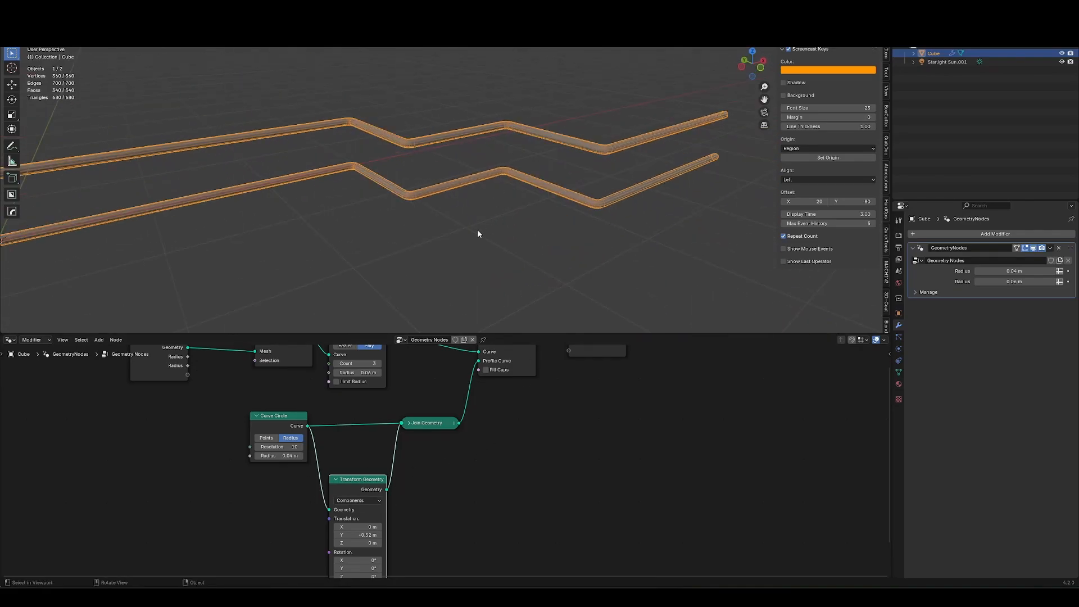
pyautogui.press('Tab')
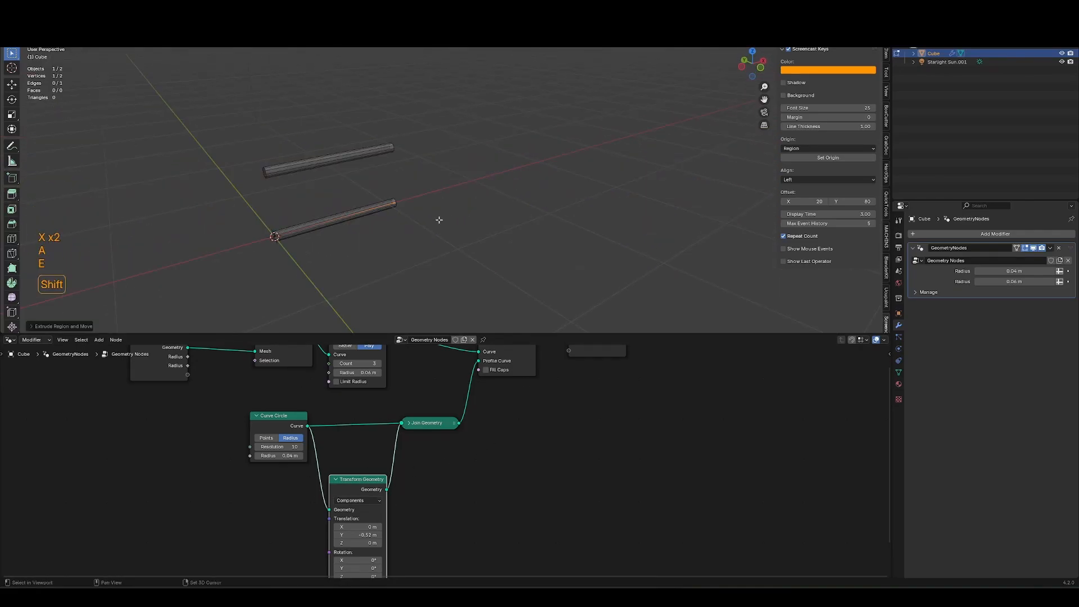
pyautogui.moveTo(438, 222); pyautogui.dragTo(503, 200, button='middle')
pyautogui.hotkey('ctrl', 'z')
# Extrude the path end upward, across and back down to form a gate-shaped frame.
pyautogui.press('e')
pyautogui.press('z')
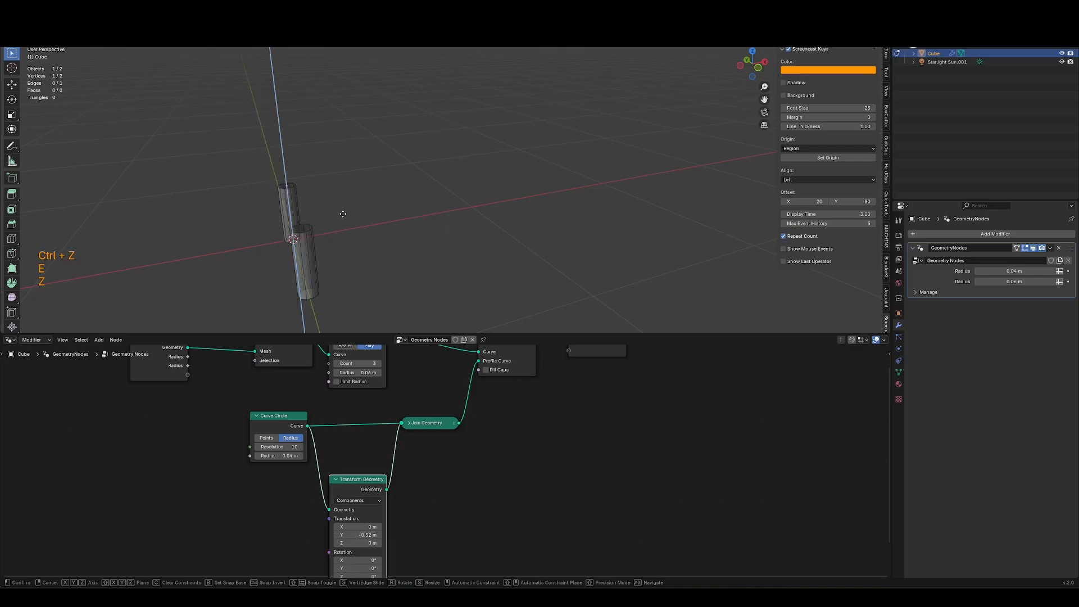
pyautogui.moveTo(345, 107); pyautogui.dragTo(361, 131, button='middle')
pyautogui.press('e')
pyautogui.middleClick(383, 149)
pyautogui.click(507, 134)
pyautogui.press('e')
pyautogui.middleClick(512, 225)
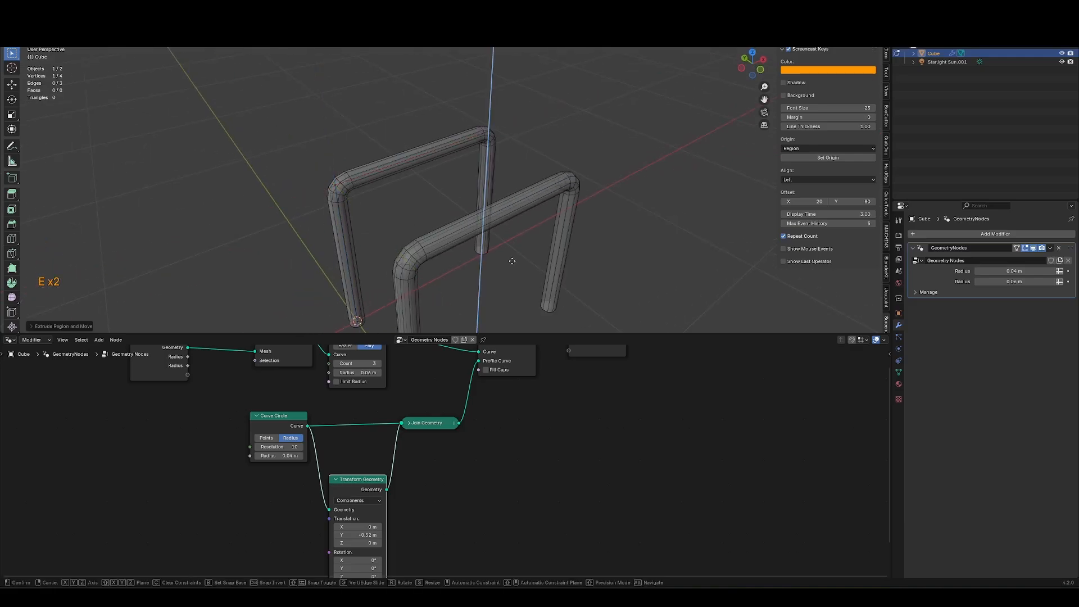
pyautogui.click(511, 260)
pyautogui.keyDown('shift'); pyautogui.moveTo(489, 323); pyautogui.dragTo(491, 245, button='middle'); pyautogui.keyUp('shift')
pyautogui.press('Tab')
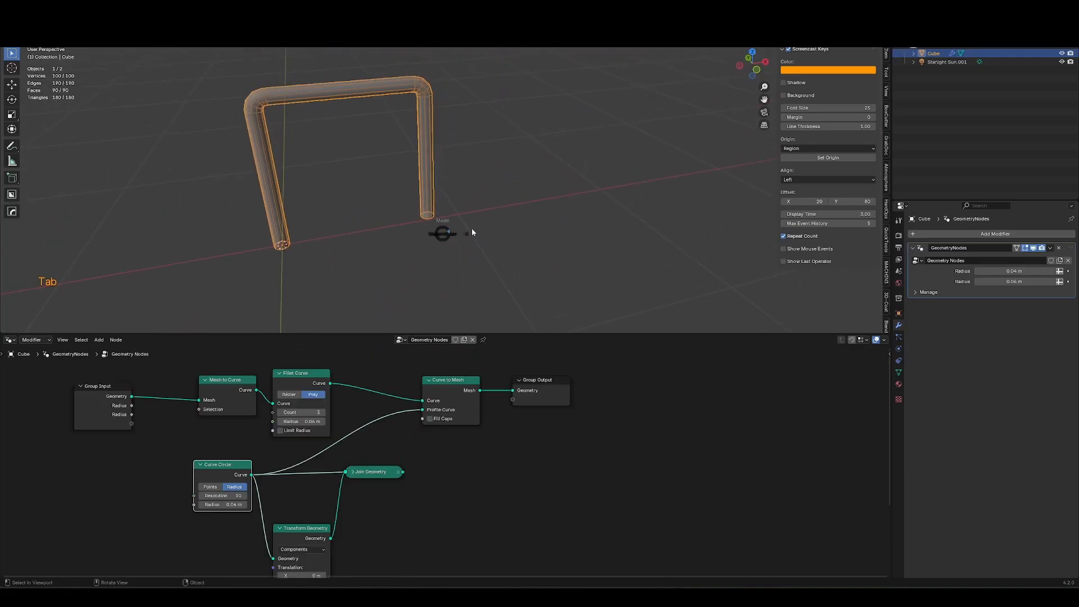
# Duplicate the frame's top edge and lower it to add a middle rail.
pyautogui.press('Tab')
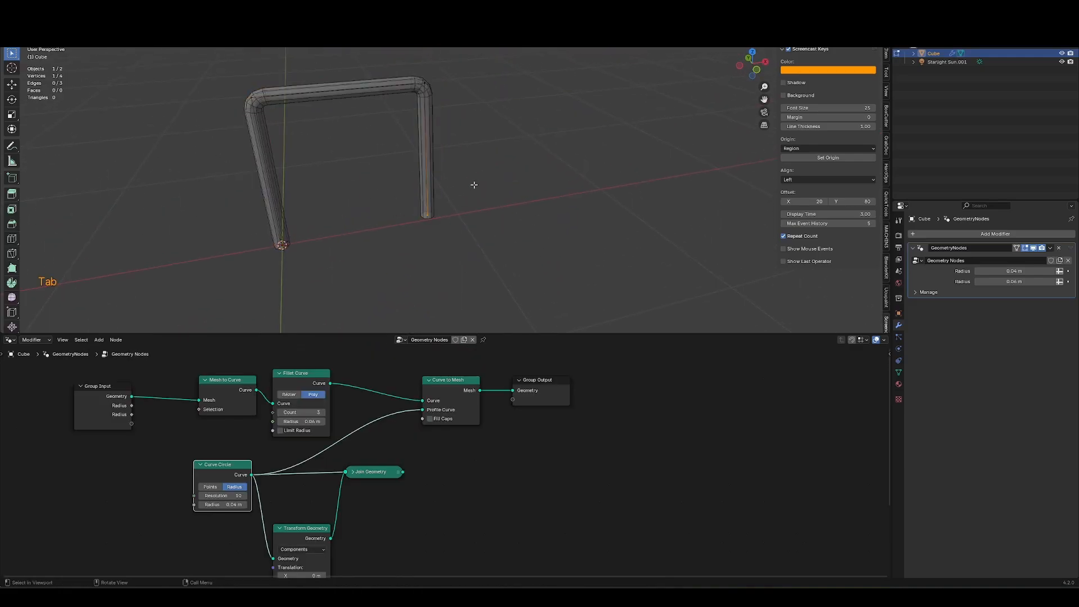
pyautogui.press('1')
pyautogui.press('g')
pyautogui.press('2')
pyautogui.click(370, 88)
pyautogui.hotkey('shift', 'd')
pyautogui.middleClick(388, 145)
pyautogui.click(398, 191)
pyautogui.press('Tab')
# Add an Array modifier with a count of 5 and move it above the Geometry Nodes modifier.
pyautogui.moveTo(506, 207); pyautogui.dragTo(534, 209, button='middle')
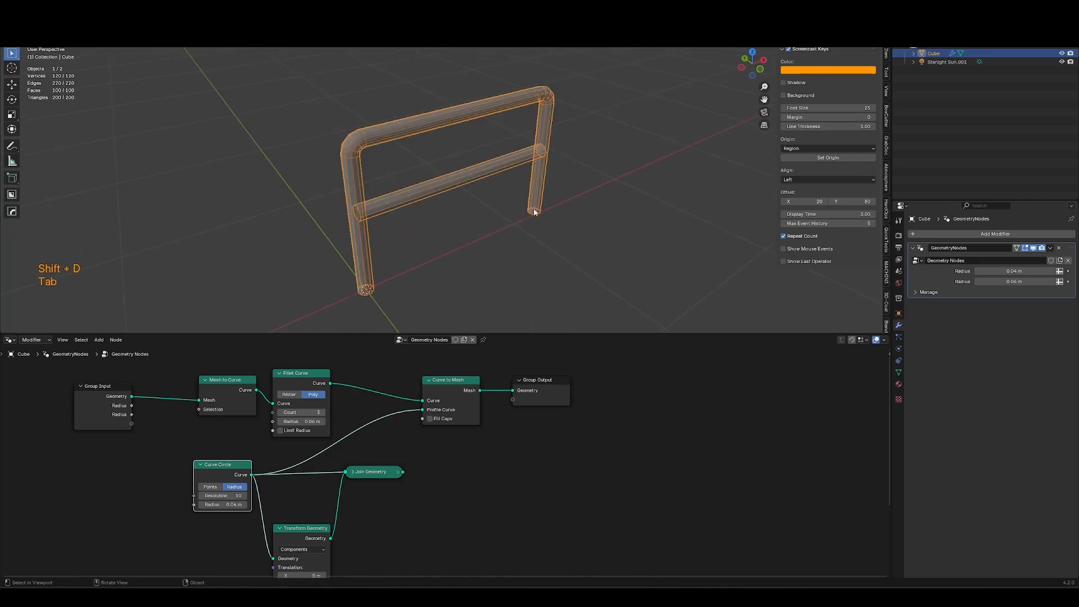
pyautogui.moveTo(644, 212); pyautogui.dragTo(454, 213, button='middle')
pyautogui.click(952, 233)
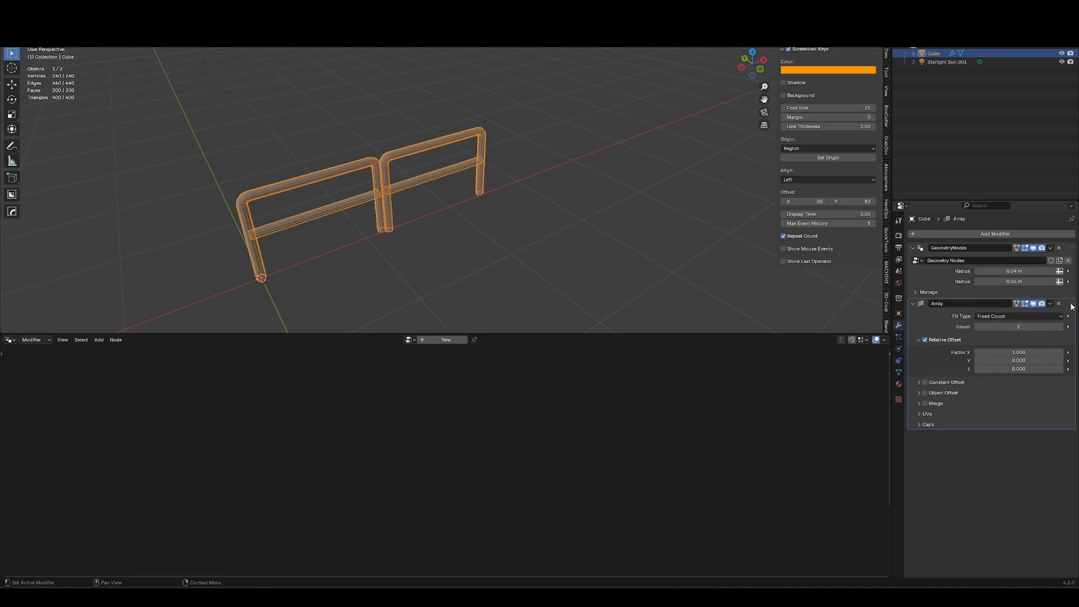
pyautogui.moveTo(1071, 304); pyautogui.dragTo(1070, 243)
pyautogui.keyDown('ctrl'); pyautogui.moveTo(610, 160); pyautogui.dragTo(610, 207, button='middle'); pyautogui.keyUp('ctrl')
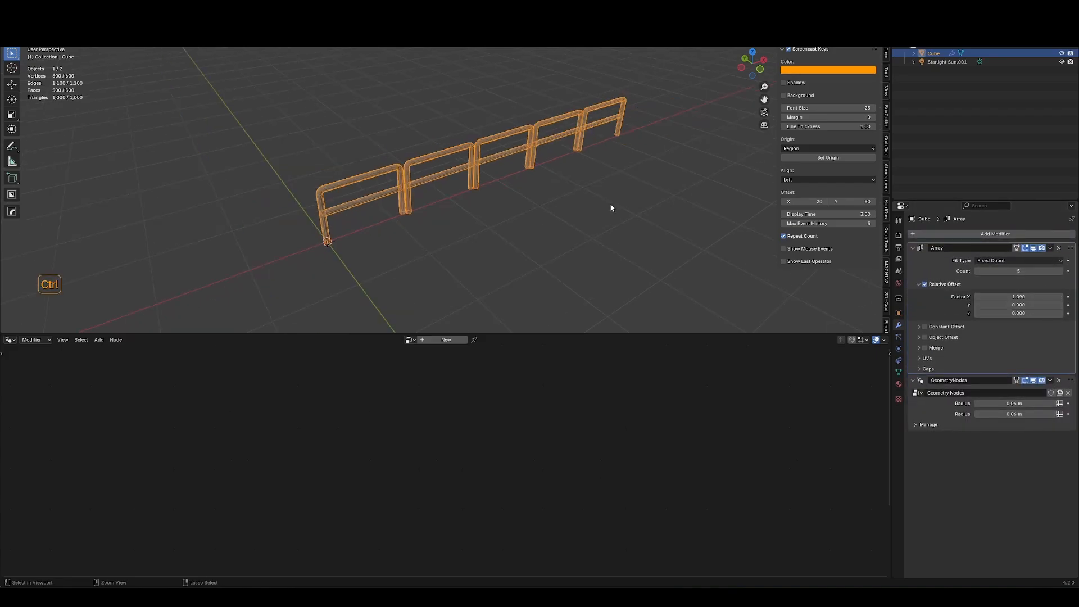
# Try duplicating the arrayed fence into a corner section rotated -90° about Z, then delete the copies.
pyautogui.keyDown('shift'); pyautogui.moveTo(517, 200); pyautogui.dragTo(362, 246, button='middle'); pyautogui.keyUp('shift')
pyautogui.hotkey('shift', 'd')
pyautogui.press('r')
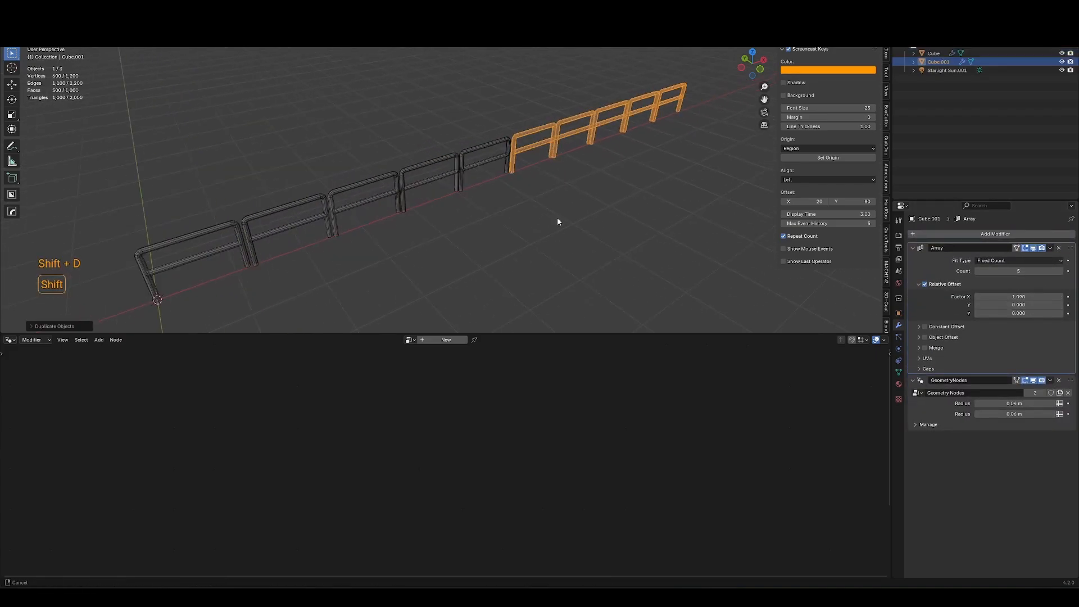
pyautogui.press('z')
pyautogui.click(626, 285)
pyautogui.keyDown('shift'); pyautogui.moveTo(627, 285); pyautogui.dragTo(491, 281, button='middle'); pyautogui.keyUp('shift')
pyautogui.hotkey('shift', 'd')
pyautogui.hotkey('shift', 'z')
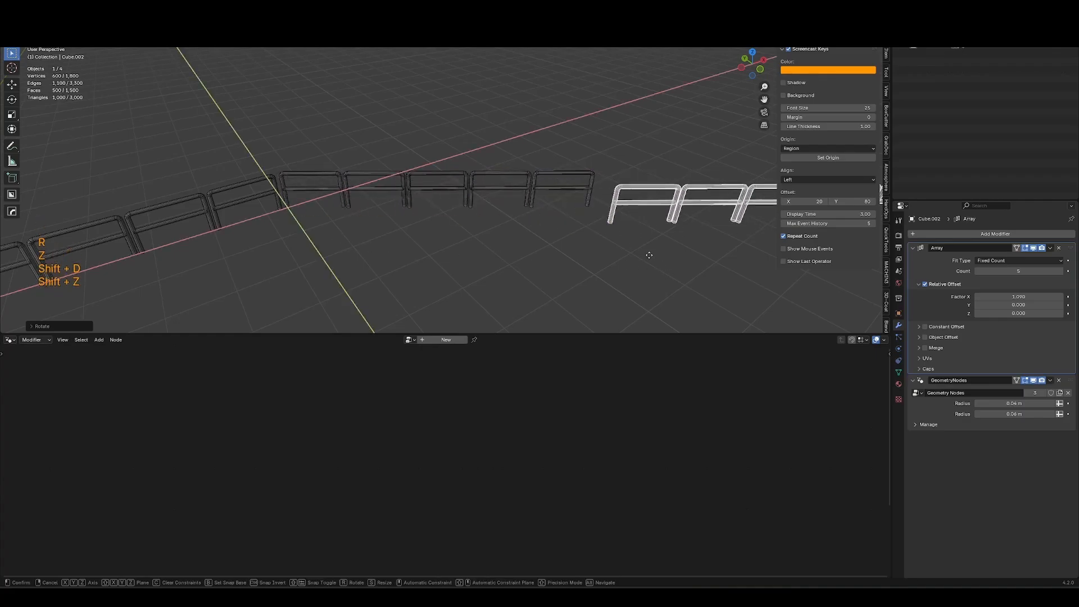
pyautogui.click(629, 244)
pyautogui.hotkey('alt', 'r')
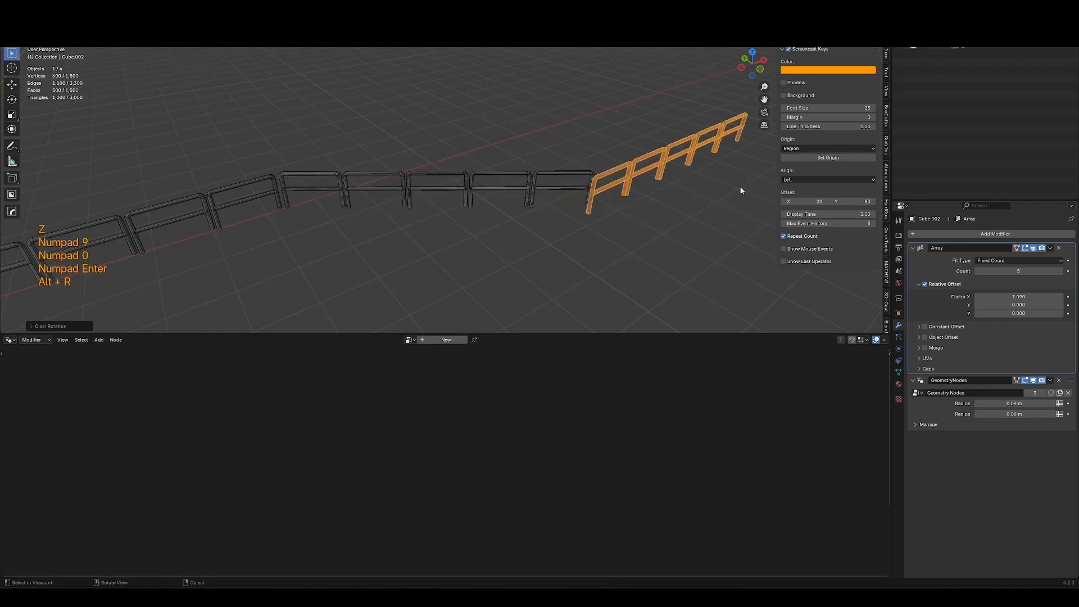
pyautogui.write('rz90-')
pyautogui.press('Return')
pyautogui.press('KP_Decimal')
pyautogui.press('g')
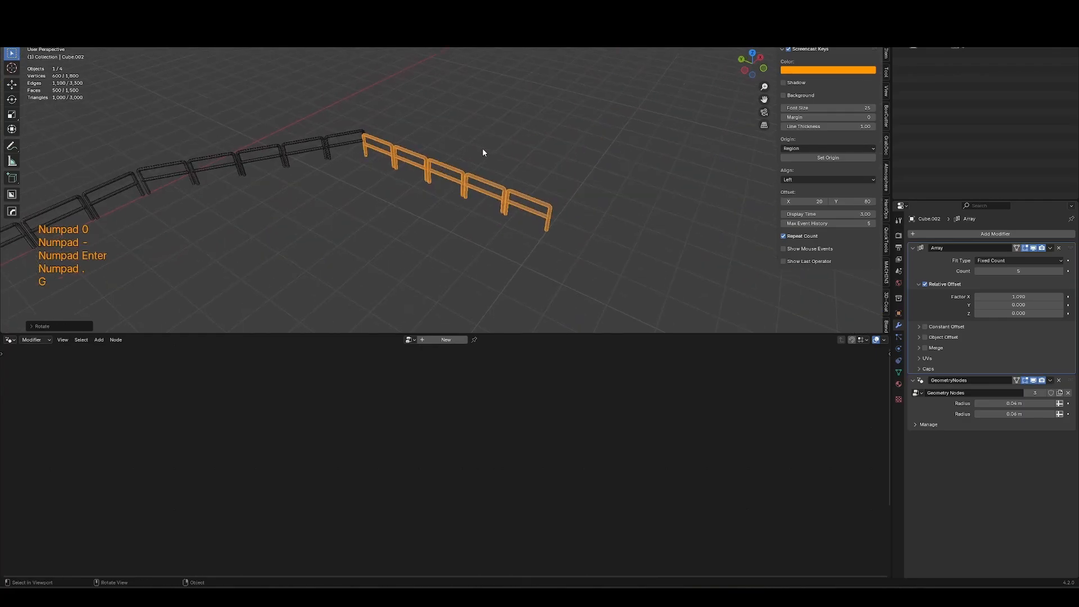
pyautogui.press('g')
pyautogui.click(488, 151)
pyautogui.keyDown('shift'); pyautogui.moveTo(314, 222); pyautogui.dragTo(553, 200, button='middle'); pyautogui.keyUp('shift')
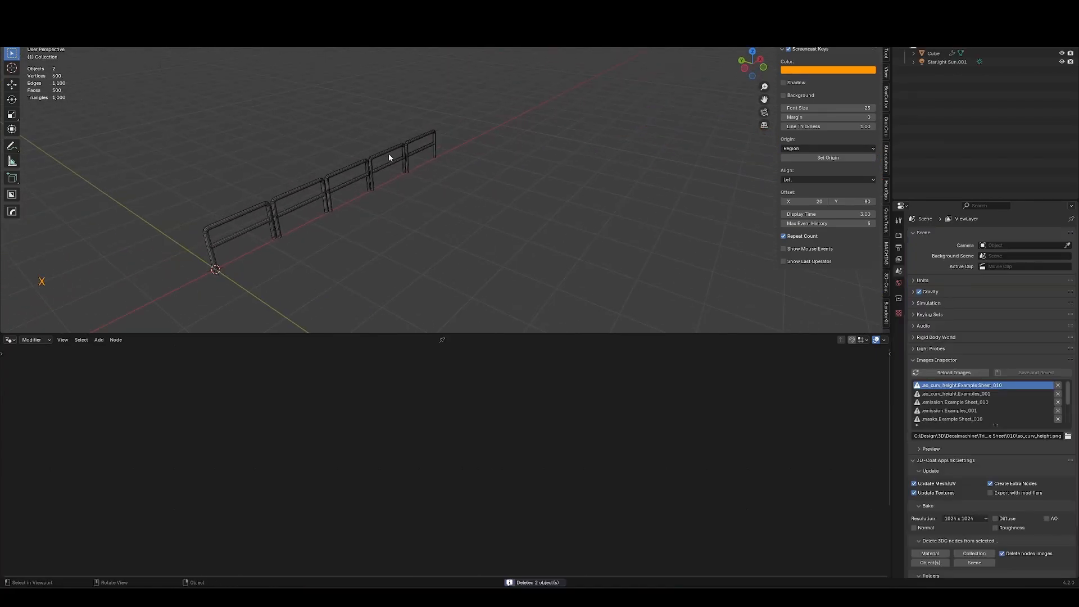
pyautogui.click(389, 155)
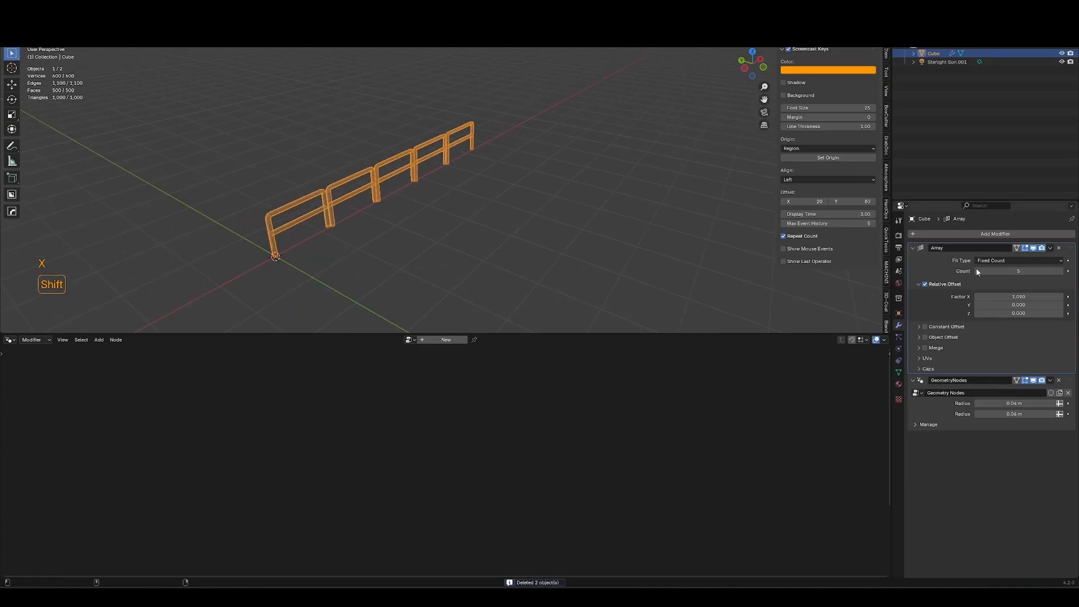
# Remove the Array modifier from the rail.
pyautogui.press('x')
pyautogui.click(1060, 249)
# Move the rail aside and rename its node group to rail.
pyautogui.keyDown('shift'); pyautogui.moveTo(404, 299); pyautogui.dragTo(571, 233, button='middle'); pyautogui.keyUp('shift')
pyautogui.press('g')
pyautogui.click(597, 235)
pyautogui.press('Return')
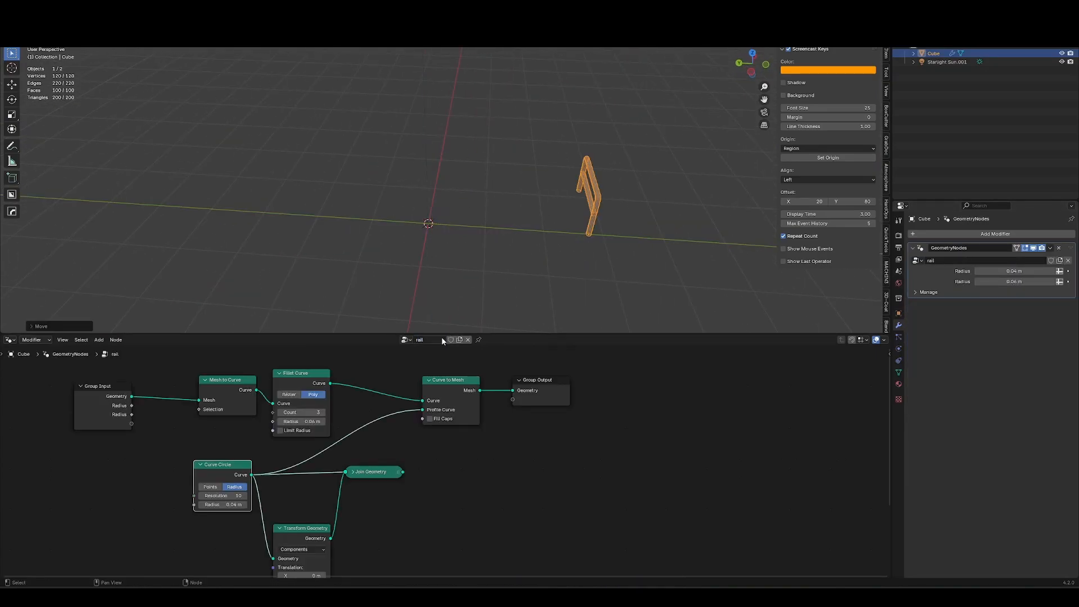
# Duplicate the rail object with its own single-user node group.
pyautogui.moveTo(610, 271); pyautogui.dragTo(523, 248, button='middle')
pyautogui.press('KP_Decimal')
pyautogui.scroll(-2, 471, 225)
pyautogui.moveTo(549, 144); pyautogui.dragTo(549, 265, button='middle')
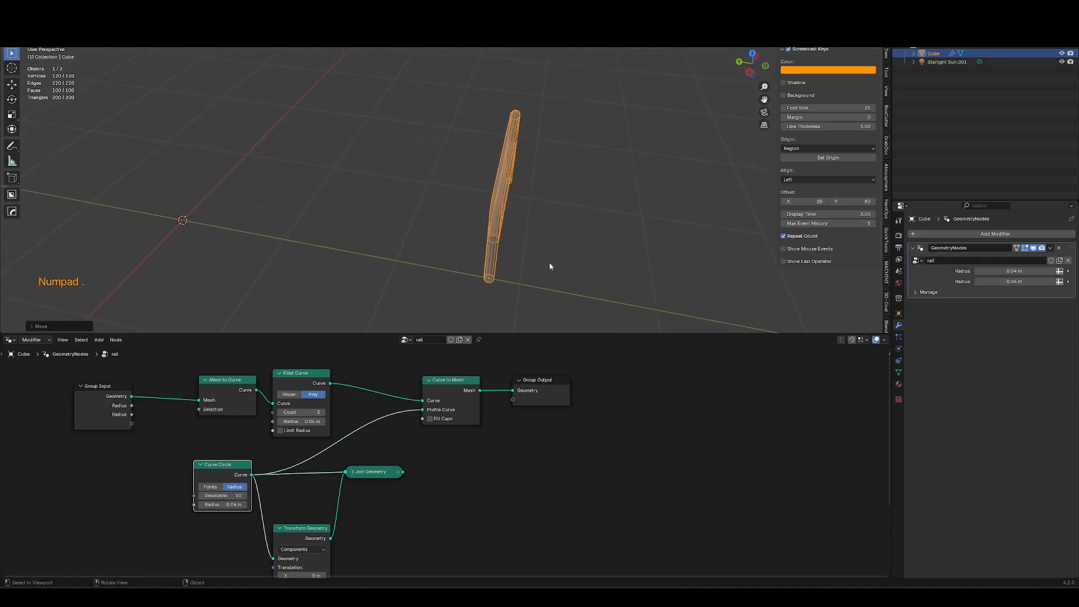
pyautogui.hotkey('shift', 'd')
pyautogui.click(376, 329)
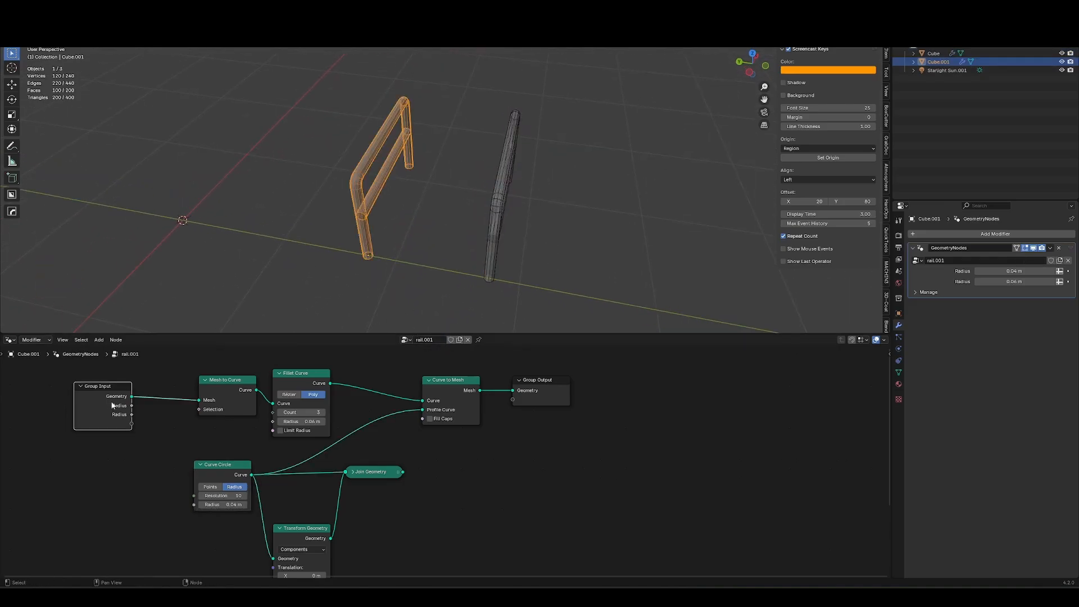
# Remove both Radius inputs from the duplicate's node group interface.
pyautogui.press('n')
pyautogui.click(887, 359)
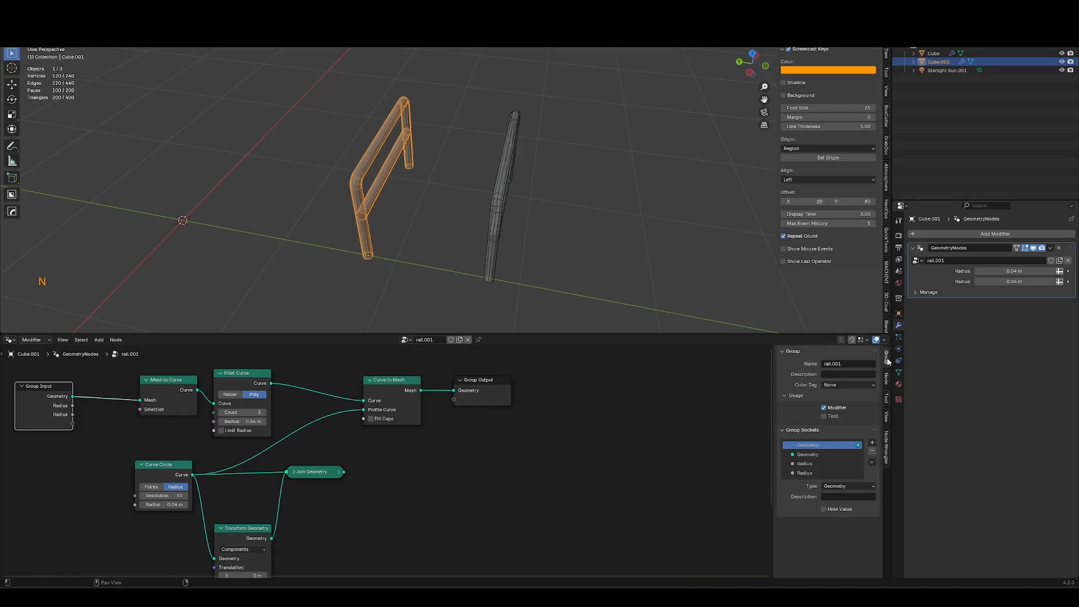
pyautogui.click(812, 470)
pyautogui.click(872, 451)
pyautogui.click(872, 452)
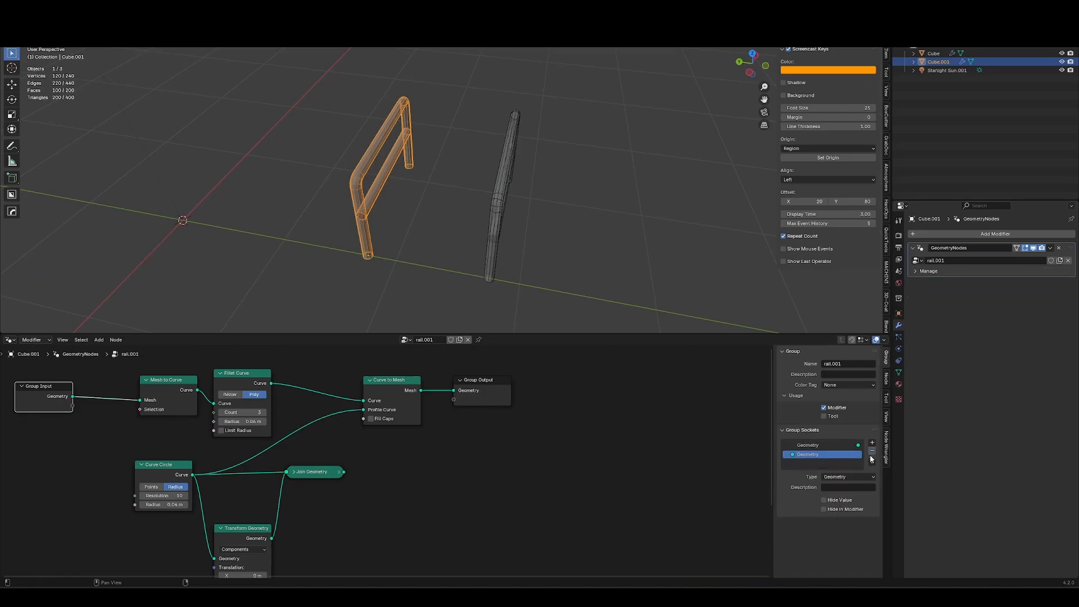
# Reduce the duplicate's path to a single straight edge in Edit Mode.
pyautogui.moveTo(375, 216); pyautogui.dragTo(398, 223, button='middle')
pyautogui.press('Tab')
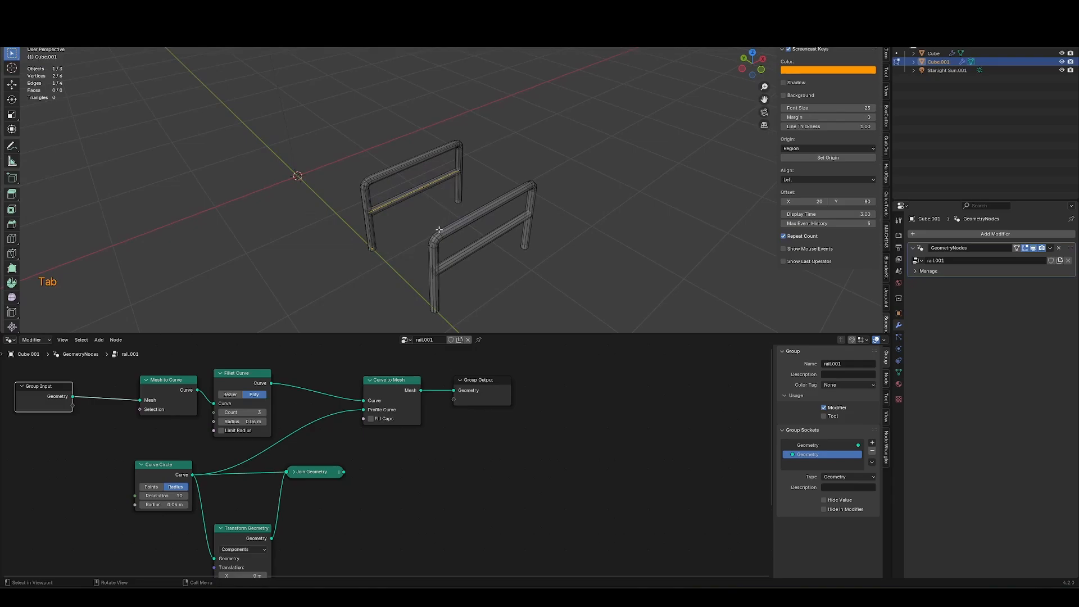
pyautogui.keyDown('ctrl'); pyautogui.click(644, 130); pyautogui.keyUp('ctrl')
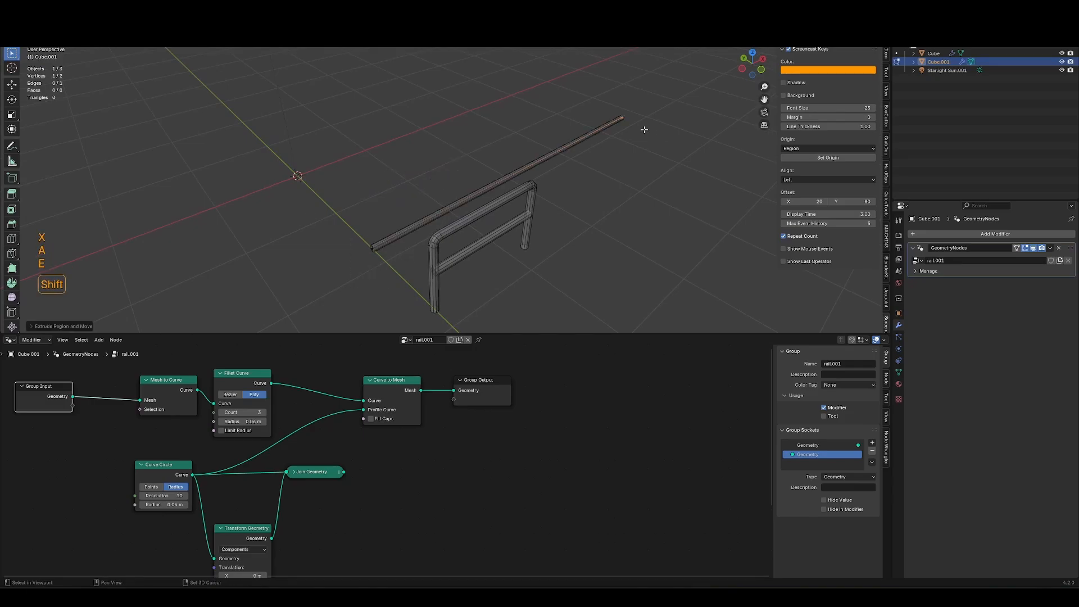
pyautogui.moveTo(643, 130); pyautogui.dragTo(618, 135, button='middle')
pyautogui.press('Tab')
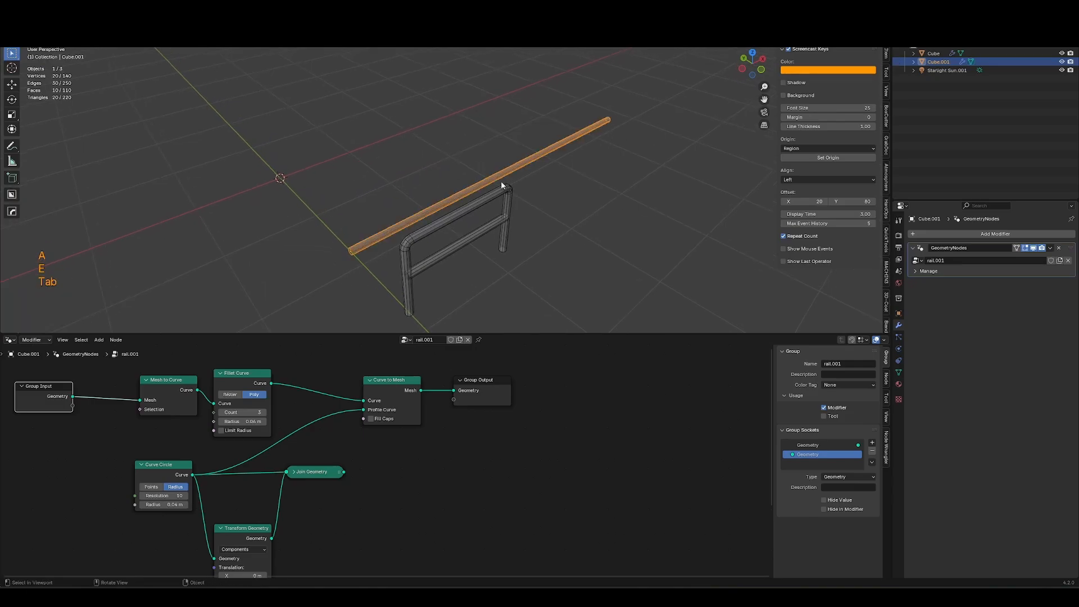
pyautogui.moveTo(501, 182); pyautogui.dragTo(378, 210, button='middle')
pyautogui.press('Tab')
pyautogui.hotkey('alt', 'z')
pyautogui.hotkey('alt', 'z')
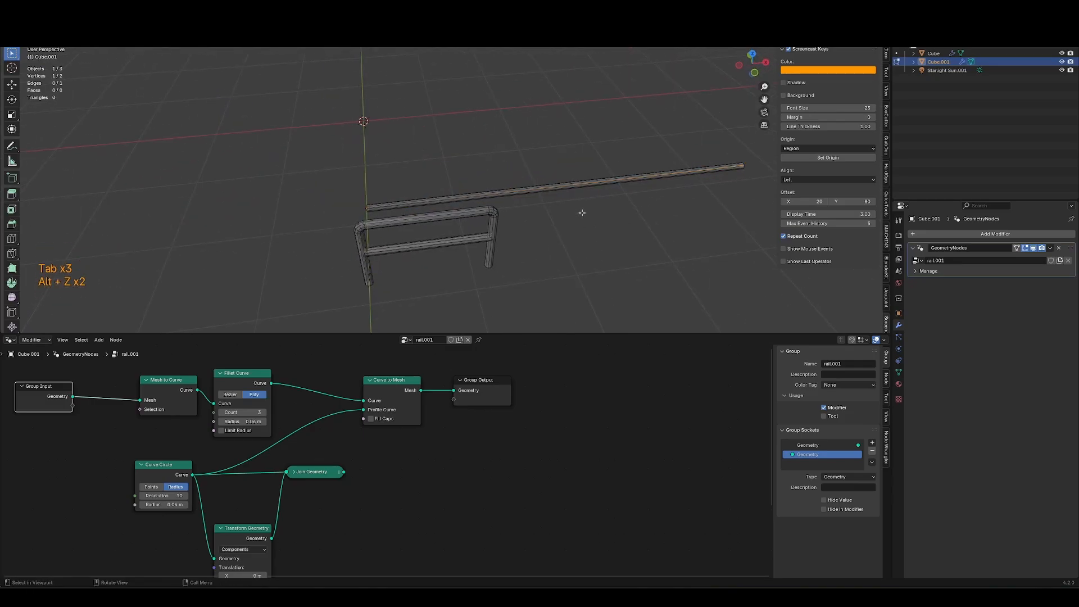
# Extrude the straight path's end twice to add an angled rise and a further horizontal segment.
pyautogui.press('a')
pyautogui.moveTo(639, 192); pyautogui.dragTo(728, 214, button='middle')
pyautogui.press('e')
pyautogui.hotkey('shift', 'z')
pyautogui.click(784, 132)
pyautogui.press('e')
pyautogui.click(832, 152)
pyautogui.keyDown('shift'); pyautogui.moveTo(490, 256); pyautogui.dragTo(525, 221, button='middle'); pyautogui.keyUp('shift')
pyautogui.press('Tab')
pyautogui.moveTo(559, 193); pyautogui.dragTo(554, 250, button='middle')
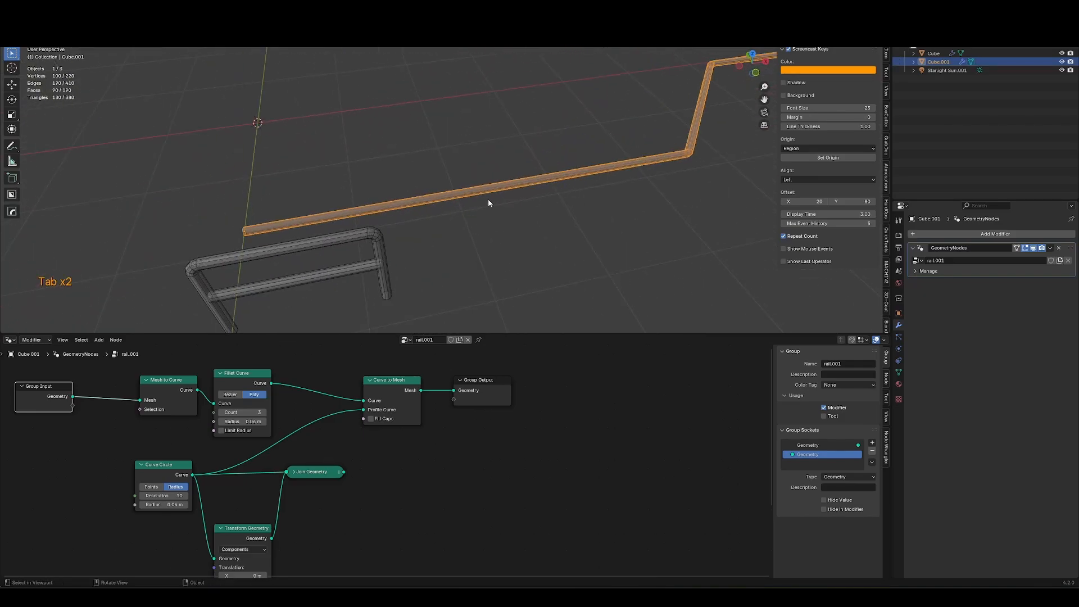
# Delete the tube-building nodes from the duplicate's node group, leaving only the group input and output.
pyautogui.press('Tab')
pyautogui.moveTo(122, 449)
pyautogui.mouseDown()
pyautogui.moveTo(184, 453)
pyautogui.moveTo(345, 542)
pyautogui.mouseUp()
pyautogui.hotkey('ctrl', 'x')
pyautogui.moveTo(239, 423); pyautogui.dragTo(292, 446, button='middle')
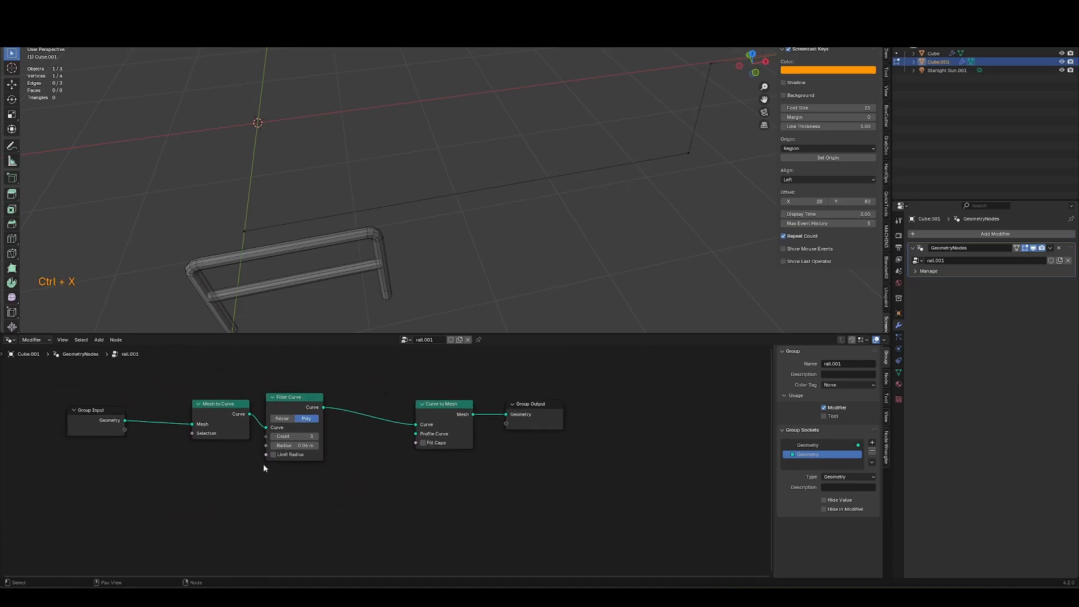
pyautogui.moveTo(239, 477); pyautogui.dragTo(458, 401)
pyautogui.hotkey('ctrl', 'x')
# Add an Instance on Points node between input and output and rename the node group to rail array 1.
pyautogui.hotkey('shift', 'a')
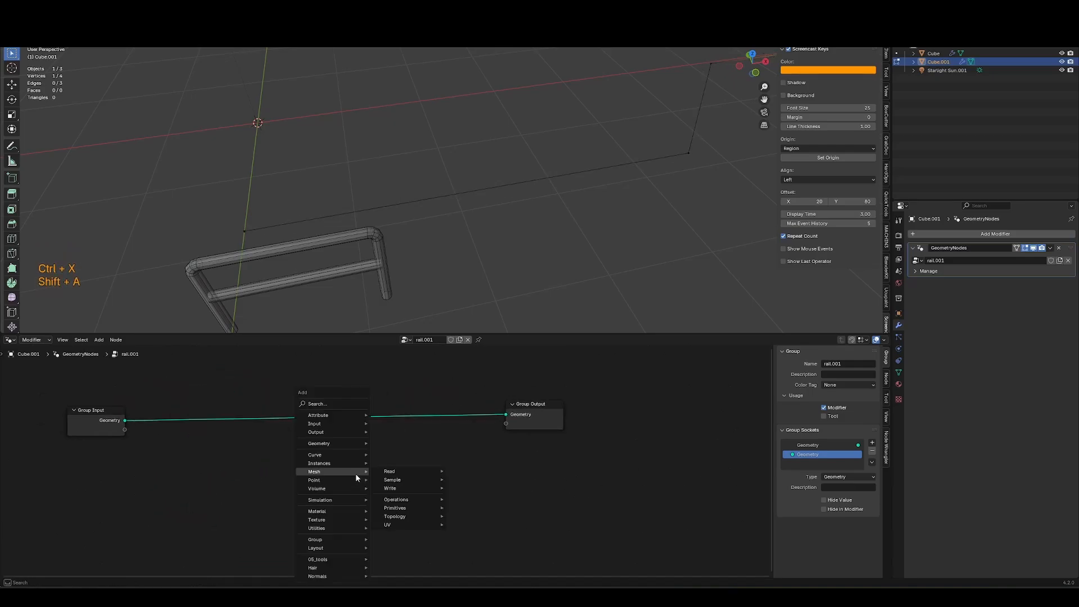
pyautogui.write('instance on points')
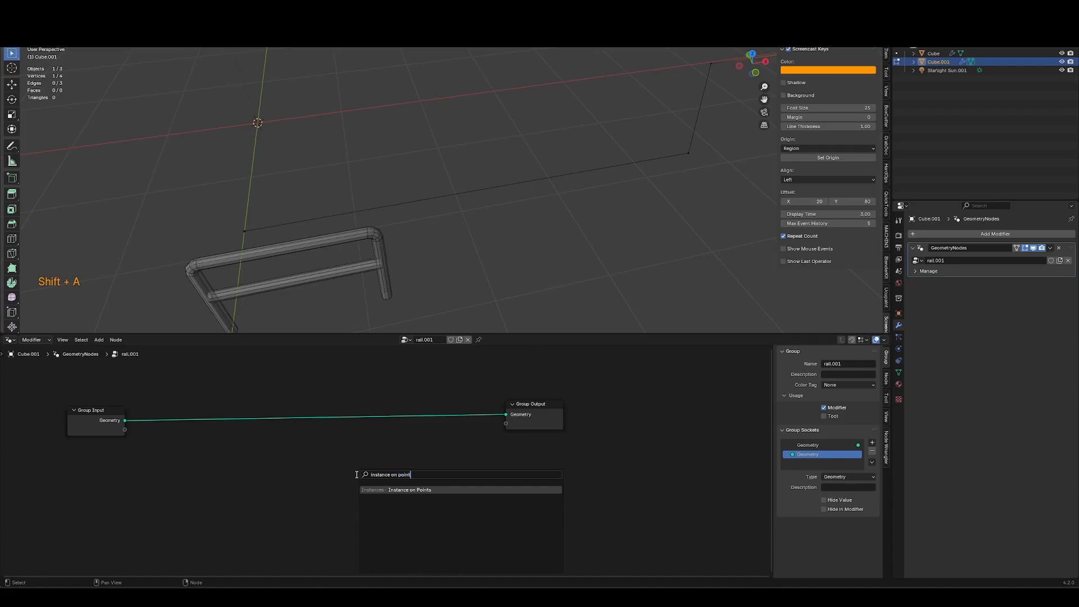
pyautogui.press('Return')
pyautogui.doubleClick(425, 340)
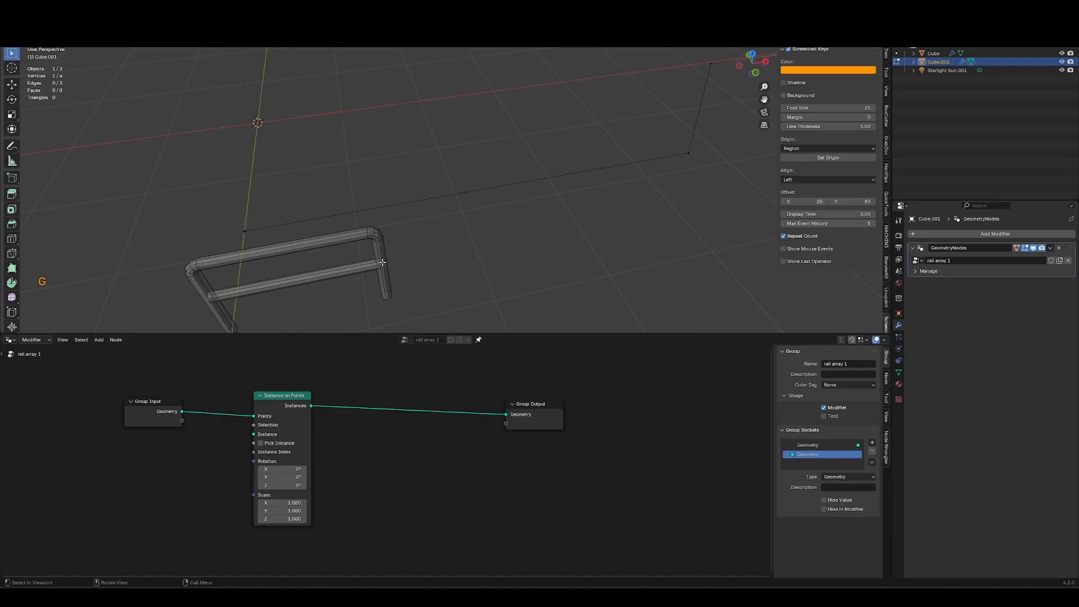
# Add an Object Info node for the original Cube rail and connect its geometry to the Instance input.
pyautogui.press('Tab')
pyautogui.click(382, 267)
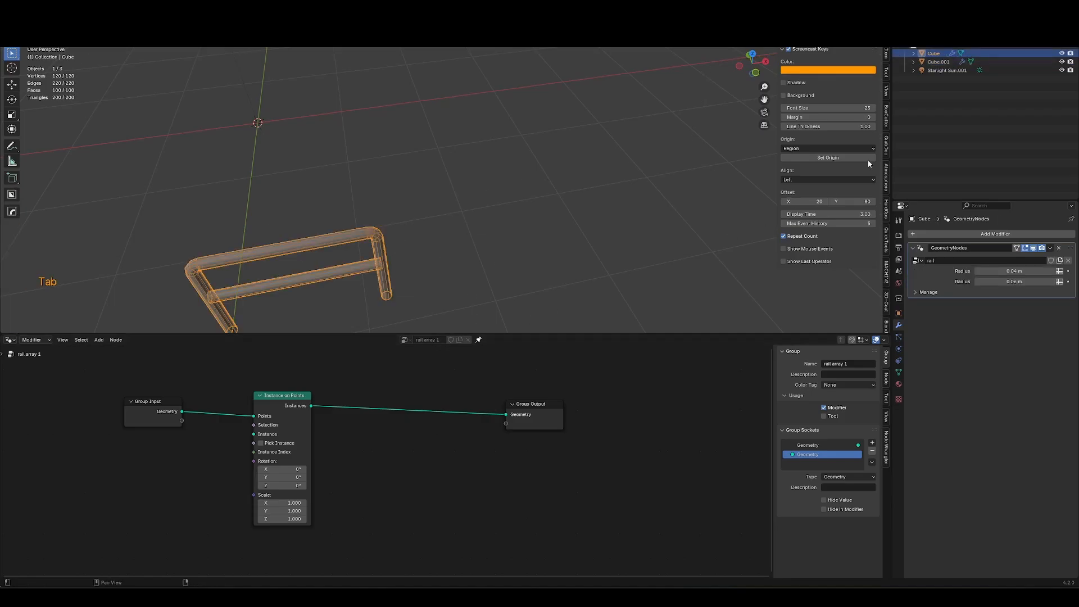
pyautogui.moveTo(936, 56); pyautogui.dragTo(149, 503)
pyautogui.moveTo(197, 538); pyautogui.dragTo(267, 415)
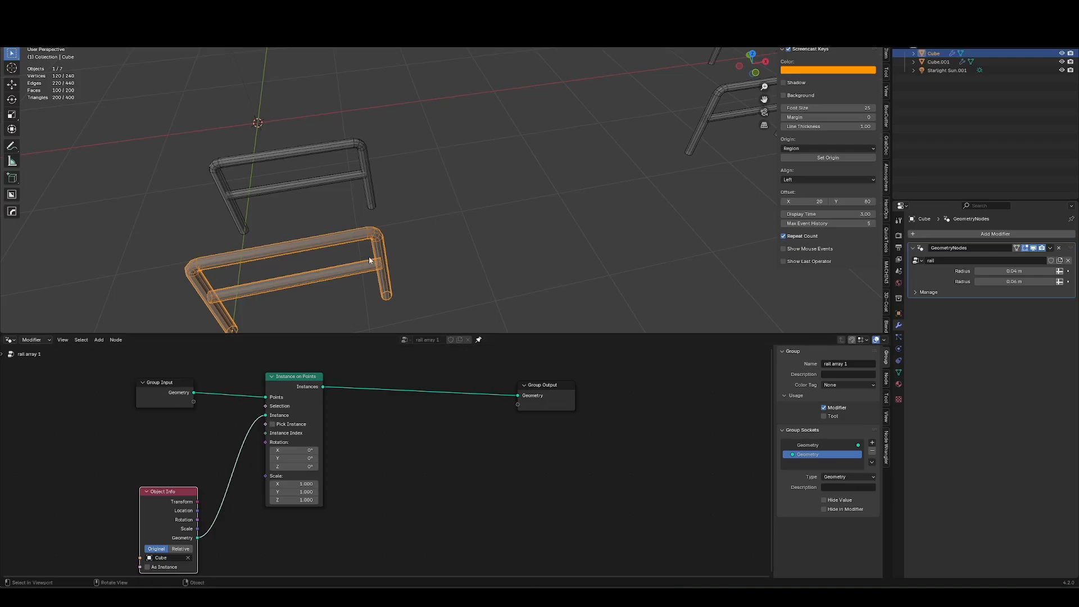
# Reshape the array object's path in Edit Mode by deleting, moving and extruding vertices into a longer path.
pyautogui.press('Tab')
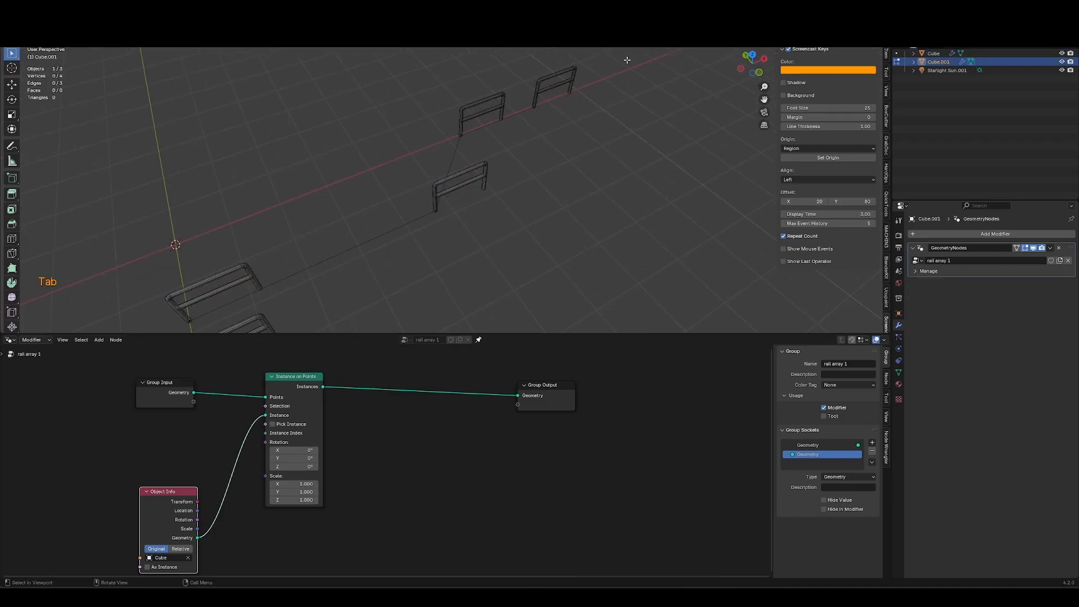
pyautogui.moveTo(633, 58); pyautogui.dragTo(401, 163)
pyautogui.press('x')
pyautogui.moveTo(516, 178); pyautogui.dragTo(396, 277)
pyautogui.press('g')
pyautogui.click(461, 248)
pyautogui.moveTo(461, 249); pyautogui.dragTo(498, 170, button='middle')
pyautogui.press('g')
pyautogui.middleClick(475, 175)
pyautogui.click(316, 218)
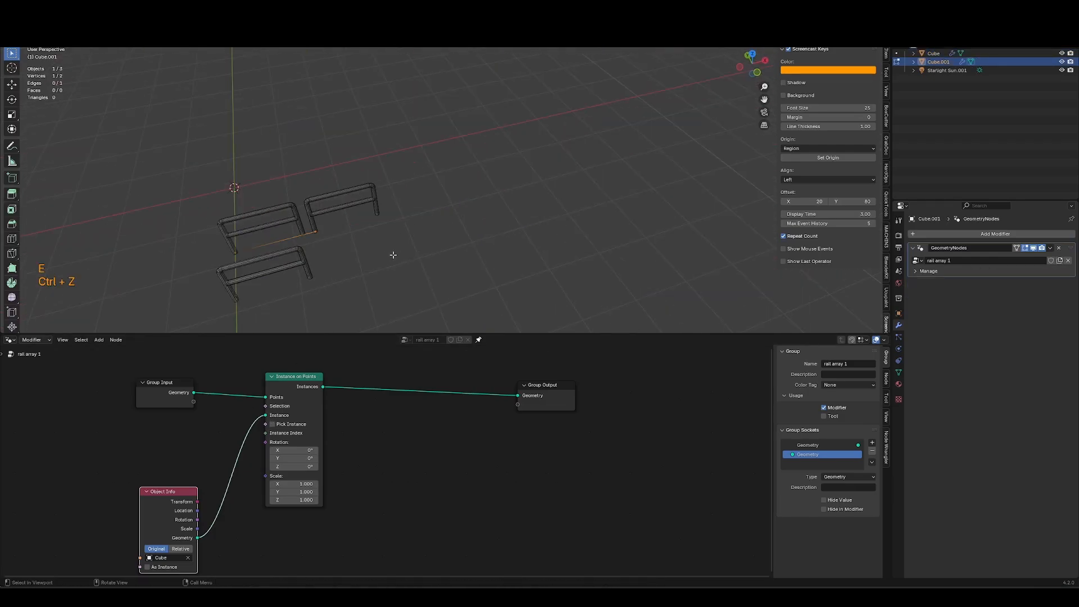
pyautogui.press('a')
pyautogui.keyDown('shift'); pyautogui.moveTo(348, 255); pyautogui.dragTo(412, 234, button='middle'); pyautogui.keyUp('shift')
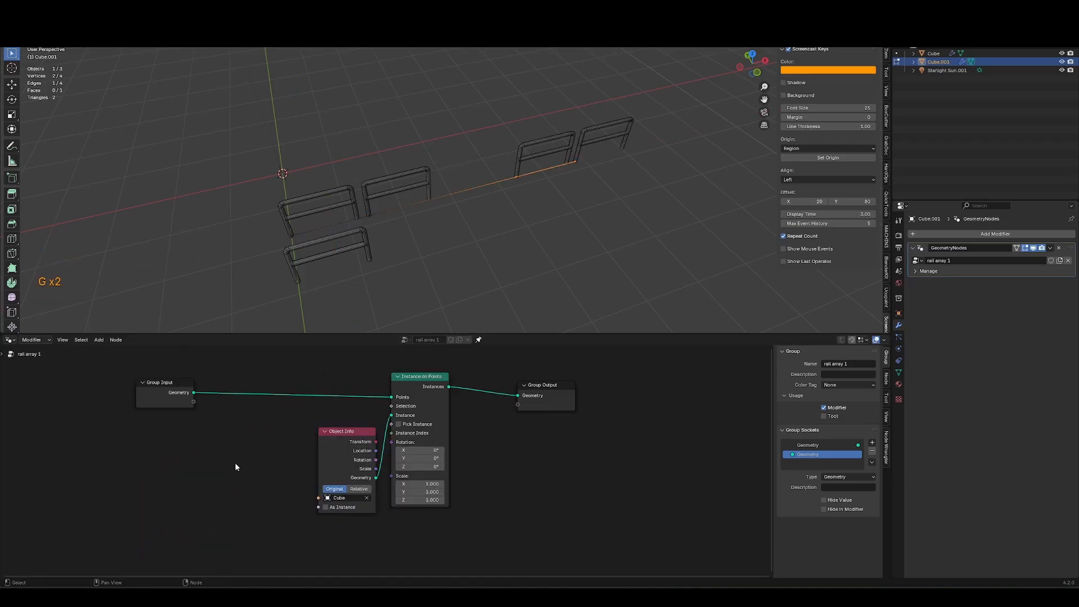
pyautogui.hotkey('shift', 'a')
pyautogui.write('resample c')
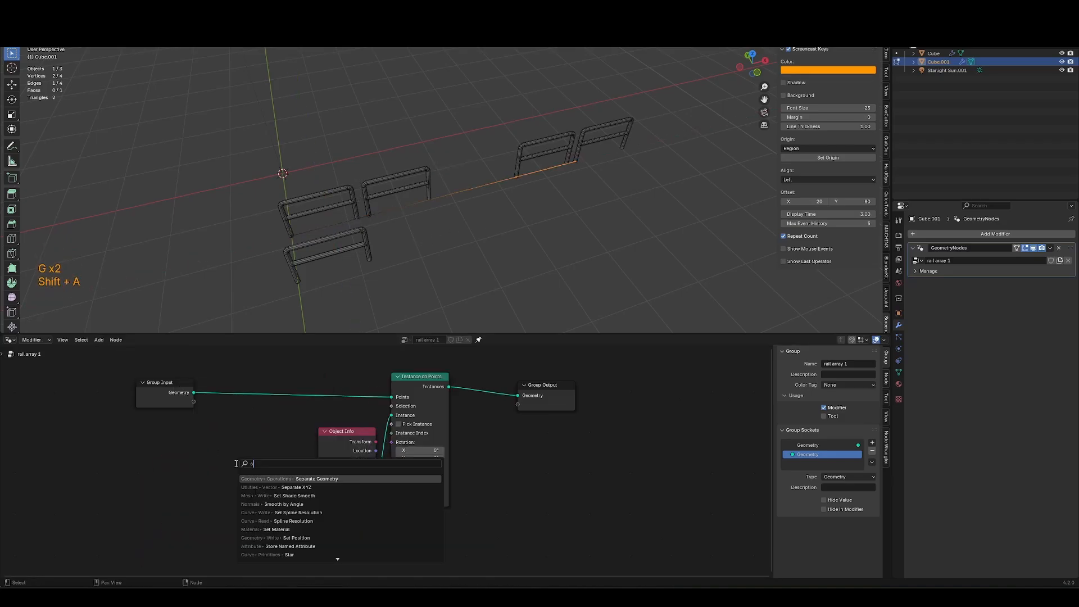
pyautogui.press('Escape')
# Insert Mesh to Curve and Resample Curve nodes between the group input and the Instance on Points node.
pyautogui.hotkey('shift', 'a')
pyautogui.write('mesh to')
pyautogui.press('Return')
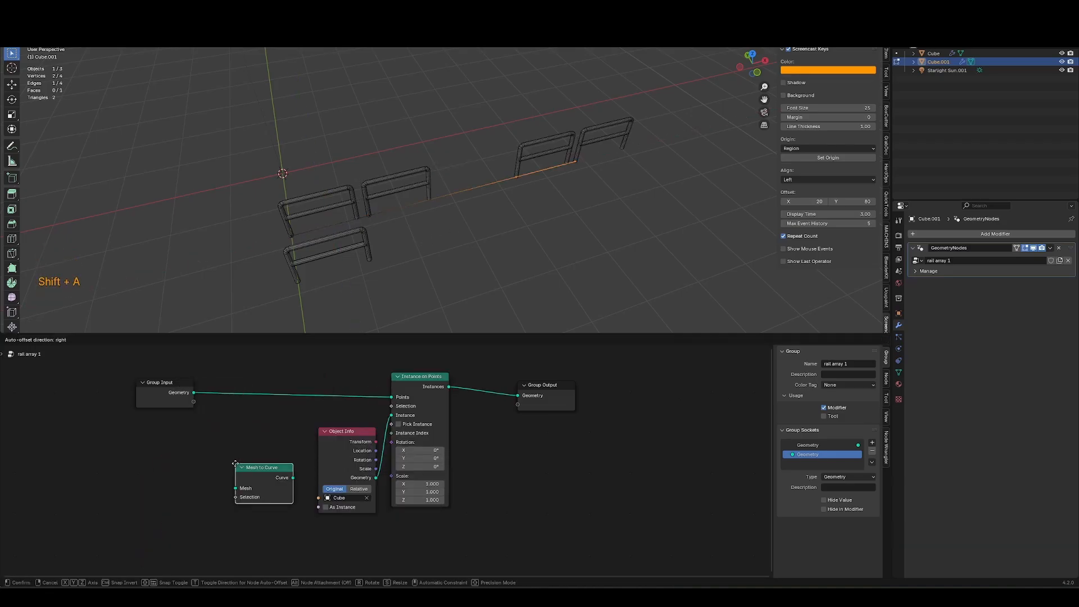
pyautogui.click(233, 385)
pyautogui.hotkey('shift', 'a')
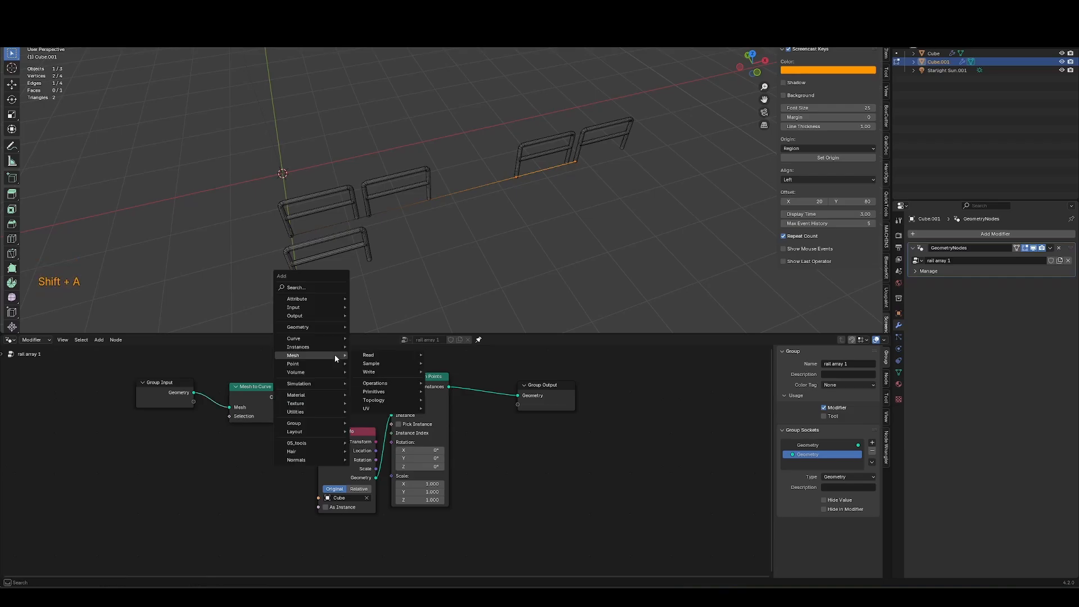
pyautogui.write('res')
pyautogui.press('Return')
pyautogui.click(314, 375)
pyautogui.click(241, 371)
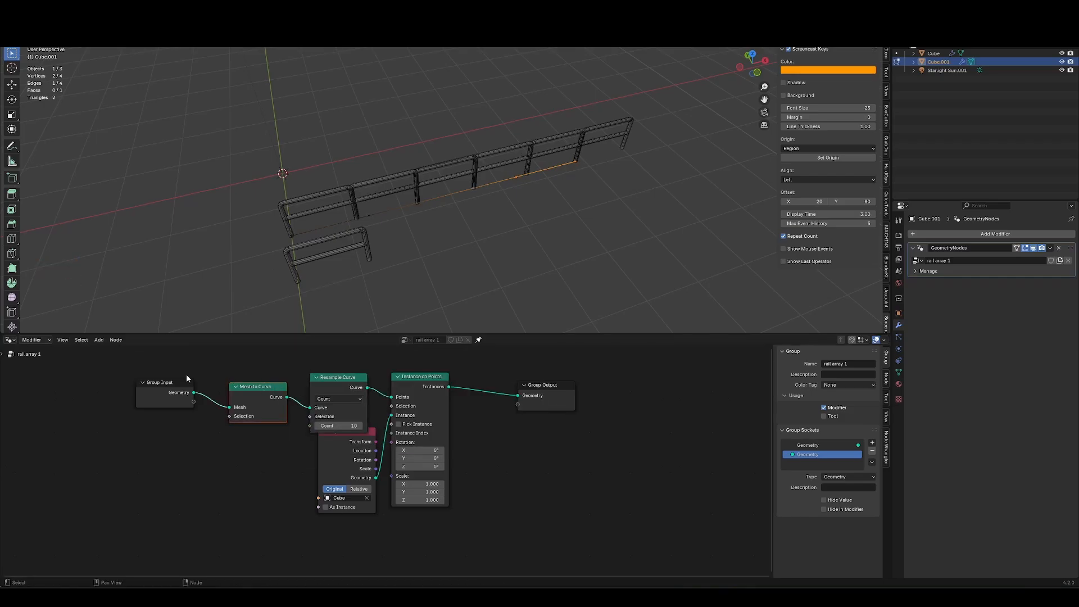
# Rearrange the input, Mesh to Curve and Resample Curve nodes into a tidy row.
pyautogui.moveTo(112, 372); pyautogui.dragTo(253, 408)
pyautogui.press('g')
pyautogui.click(265, 401)
pyautogui.keyDown('shift'); pyautogui.click(337, 393); pyautogui.keyUp('shift')
pyautogui.press('g')
pyautogui.click(362, 382)
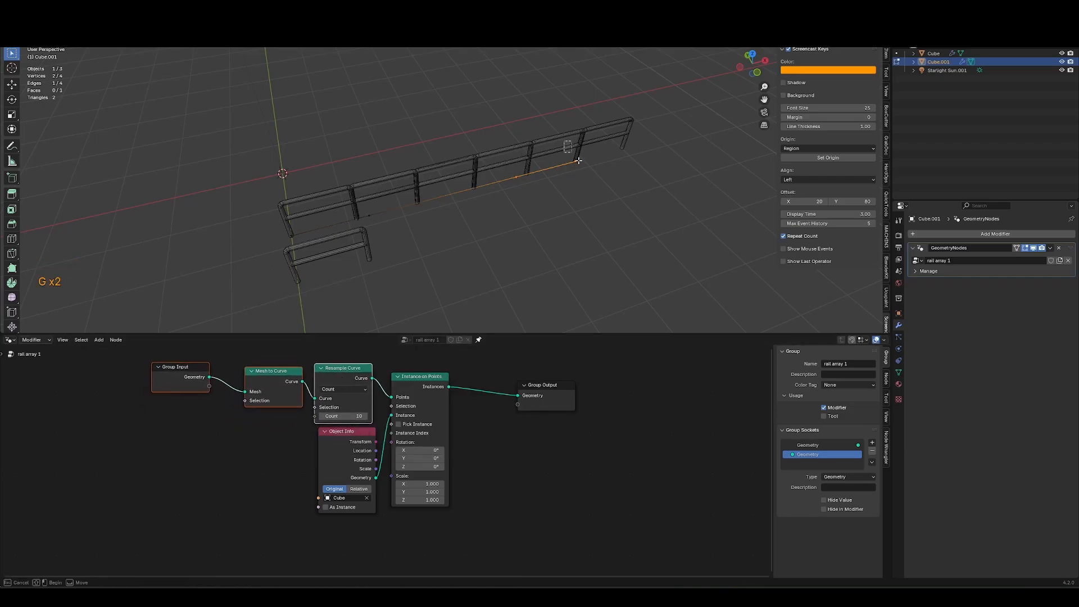
# Replace the path with a single straight edge extruded along the X axis.
pyautogui.keyDown('shift'); pyautogui.moveTo(603, 230); pyautogui.dragTo(422, 263, button='middle'); pyautogui.keyUp('shift')
pyautogui.press('a')
pyautogui.press('x')
pyautogui.click(161, 278)
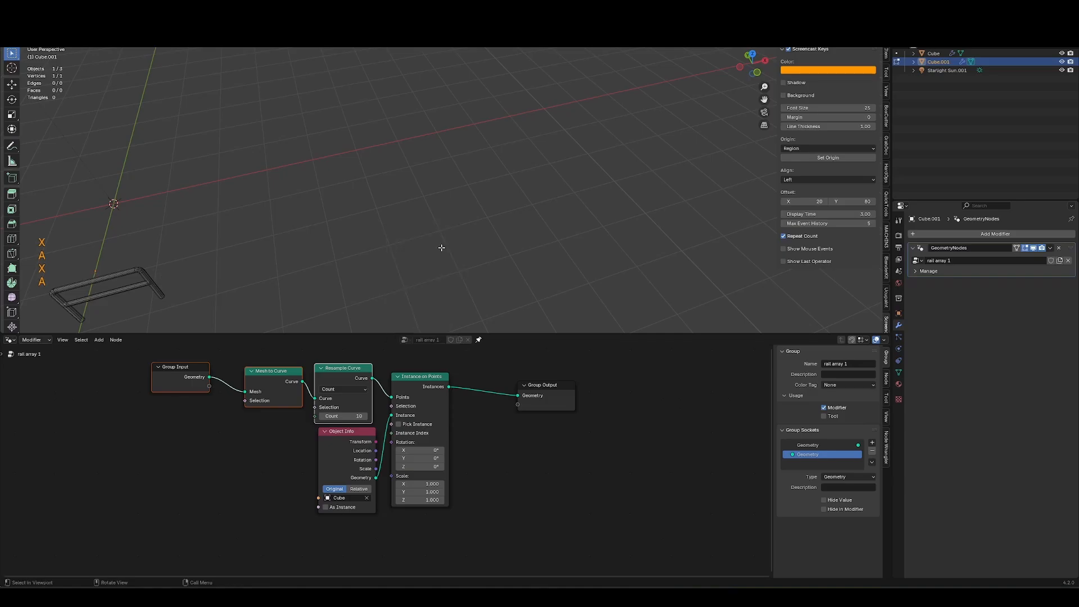
pyautogui.press('e')
pyautogui.press('x')
pyautogui.click(603, 157)
# Set the Resample Curve count to 8.
pyautogui.doubleClick(358, 416)
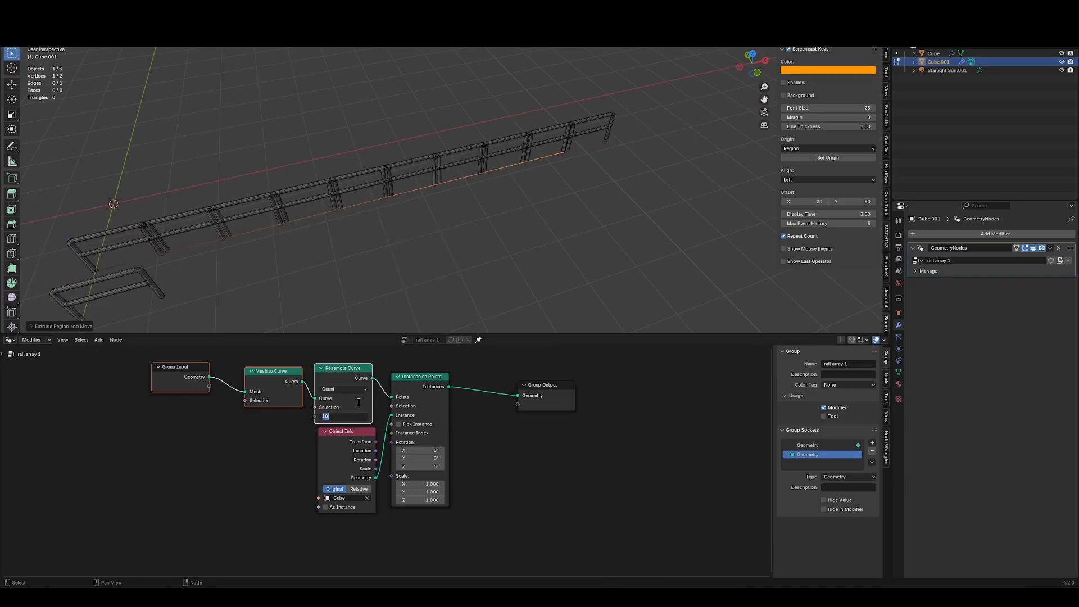
pyautogui.write('8')
pyautogui.press('Return')
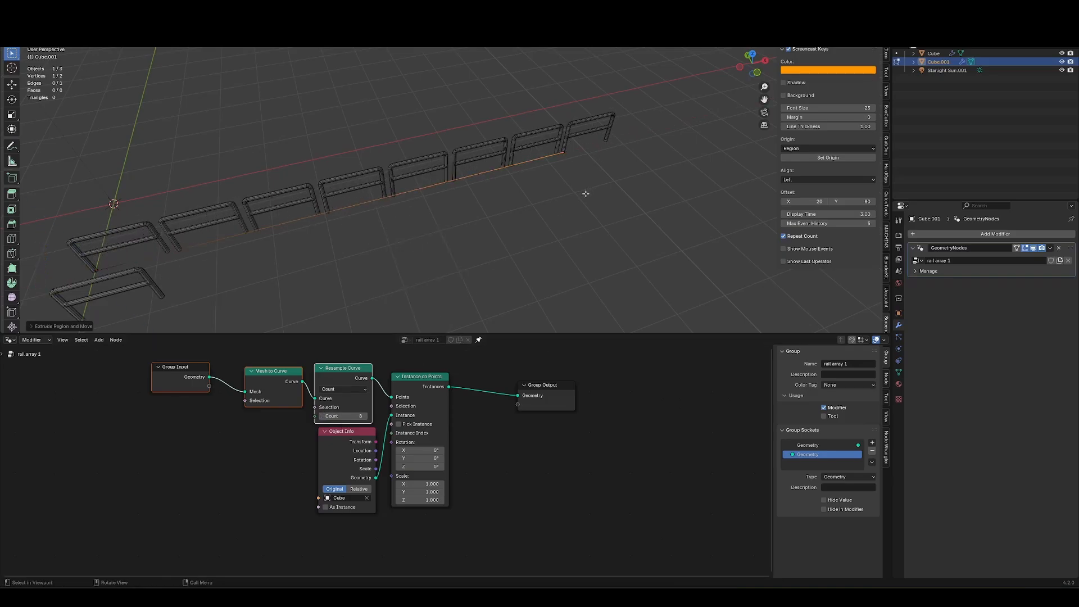
# Extrude the path's end twice to add further segments.
pyautogui.keyDown('shift'); pyautogui.moveTo(586, 194); pyautogui.dragTo(499, 243, button='middle'); pyautogui.keyUp('shift')
pyautogui.press('e')
pyautogui.click(654, 194)
pyautogui.press('g')
pyautogui.middleClick(638, 180)
pyautogui.click(601, 126)
pyautogui.press('e')
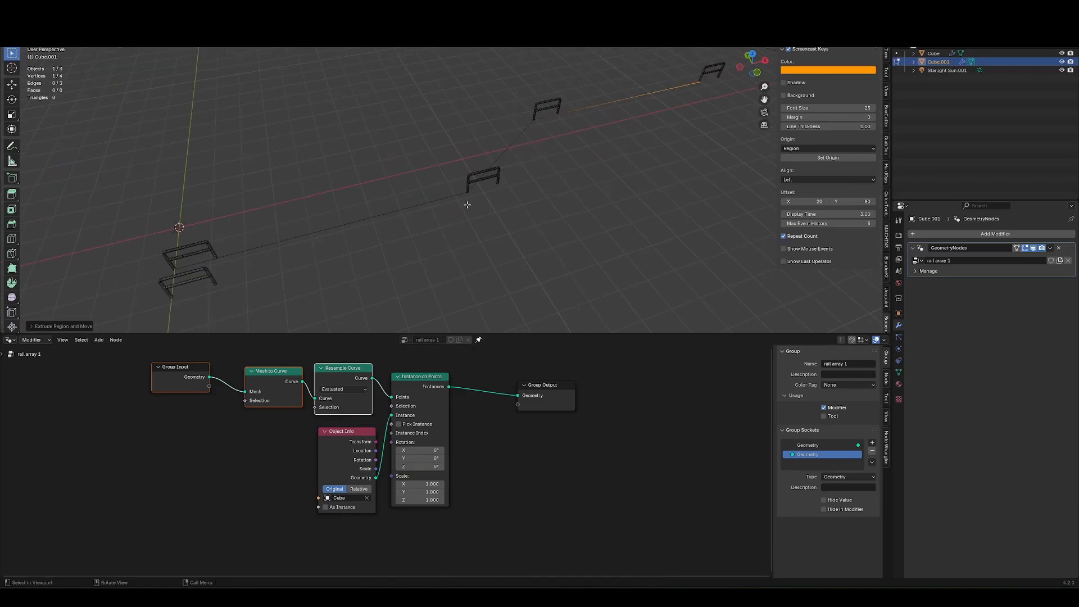
# Switch Resample Curve to Length mode and set the length to about 0.97 m.
pyautogui.click(349, 389)
pyautogui.click(335, 416)
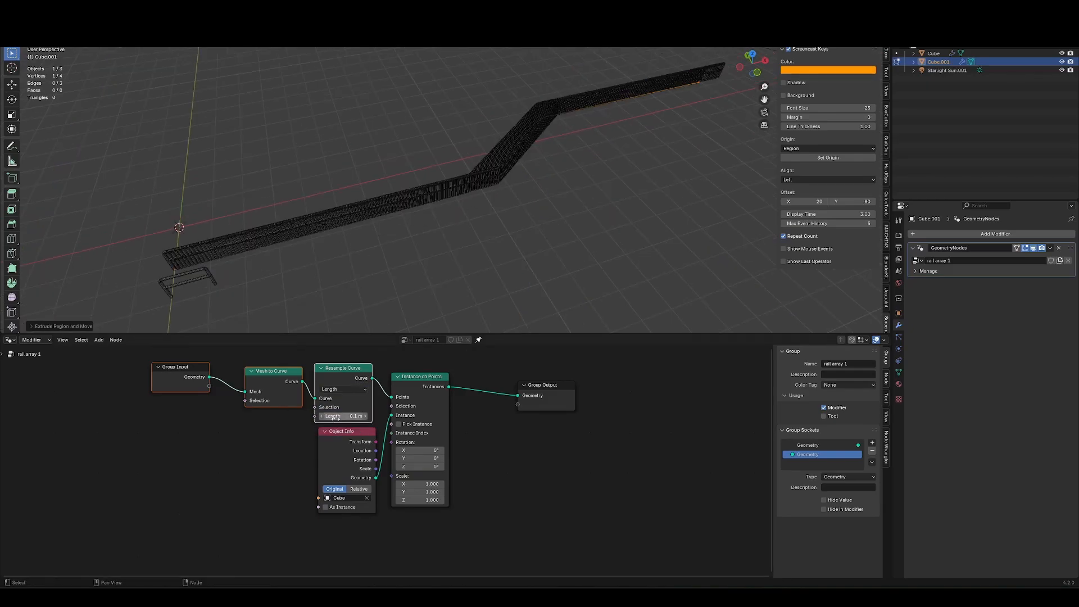
pyautogui.write('.8')
pyautogui.press('Return')
pyautogui.moveTo(352, 416); pyautogui.dragTo(365, 416)
# Move the path's selected vertex along the X axis.
pyautogui.moveTo(593, 201); pyautogui.dragTo(412, 232, button='middle')
pyautogui.press('g')
pyautogui.press('x')
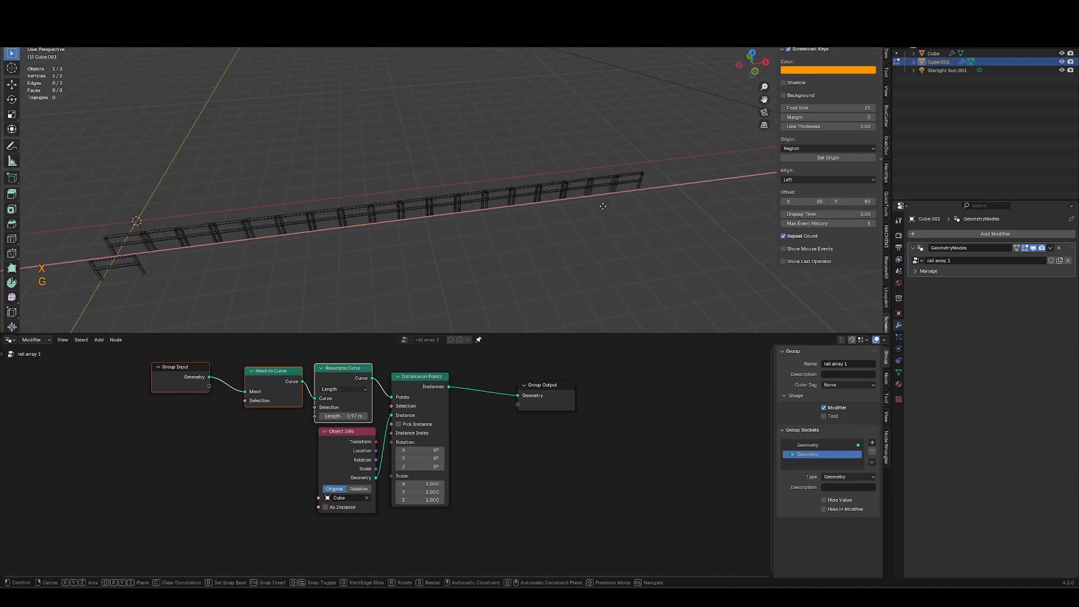
pyautogui.click(337, 287)
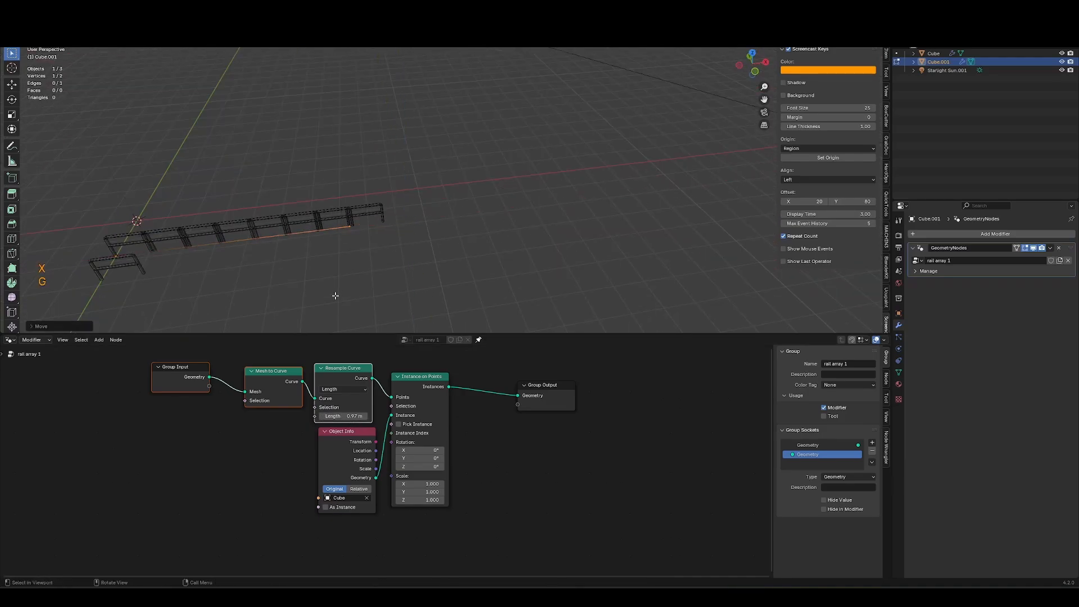
# Increase the resample length to about 1.14 m.
pyautogui.scroll(3, 326, 388)
pyautogui.keyDown('shift'); pyautogui.moveTo(319, 392); pyautogui.dragTo(337, 391); pyautogui.keyUp('shift')
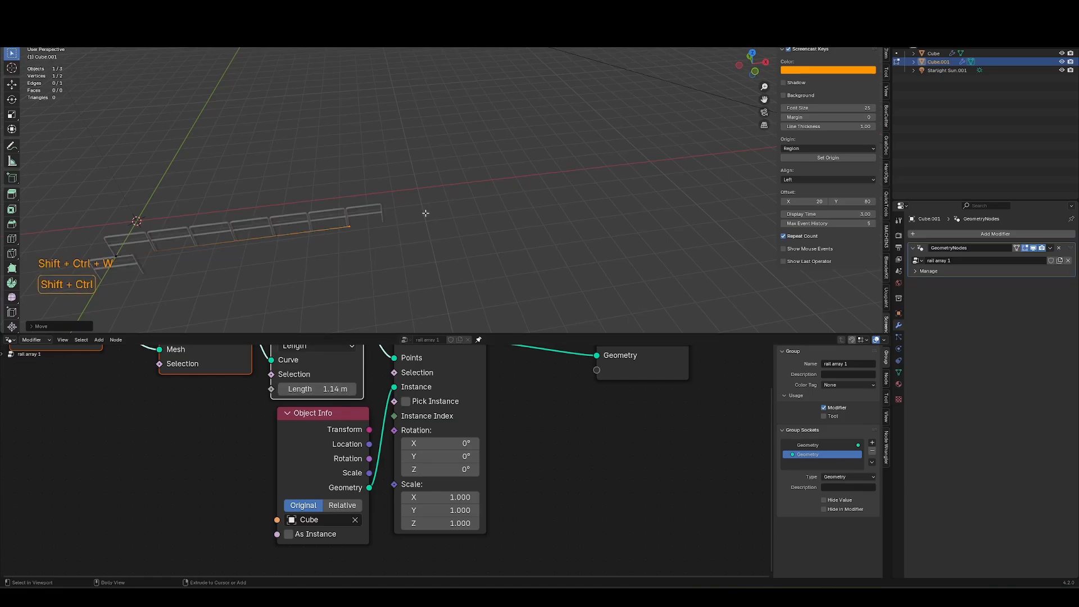
# Flatten the original rail path's selected vertices by scaling them to zero along Z in Edit Mode.
pyautogui.press('Tab')
pyautogui.moveTo(405, 96); pyautogui.dragTo(436, 200, button='middle')
pyautogui.press('Tab')
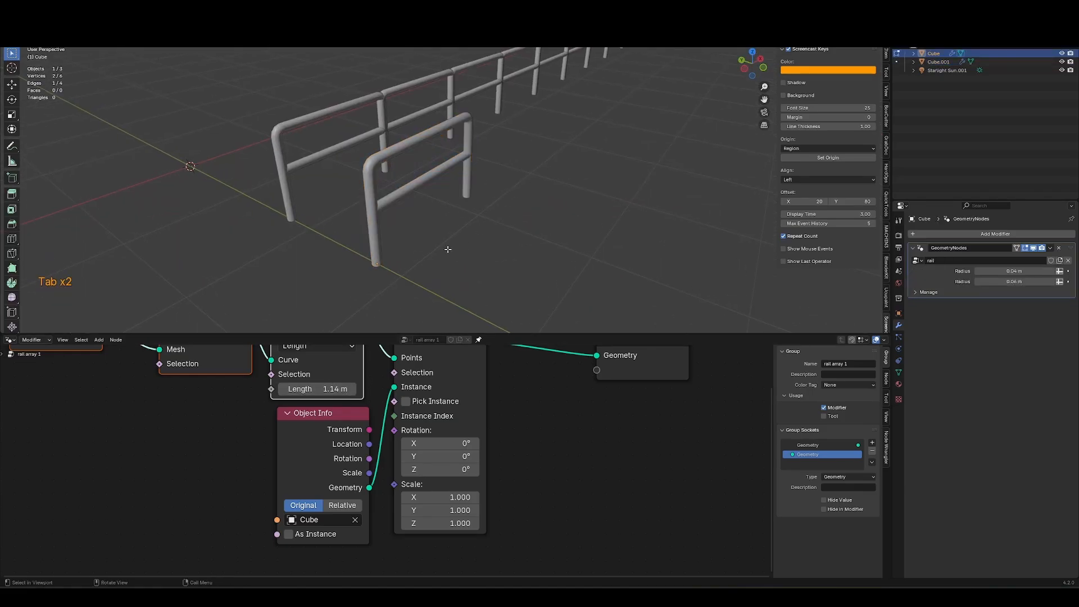
pyautogui.hotkey('alt', 'z')
pyautogui.press('1')
pyautogui.press('s')
pyautogui.press('z')
pyautogui.press('KP_0')
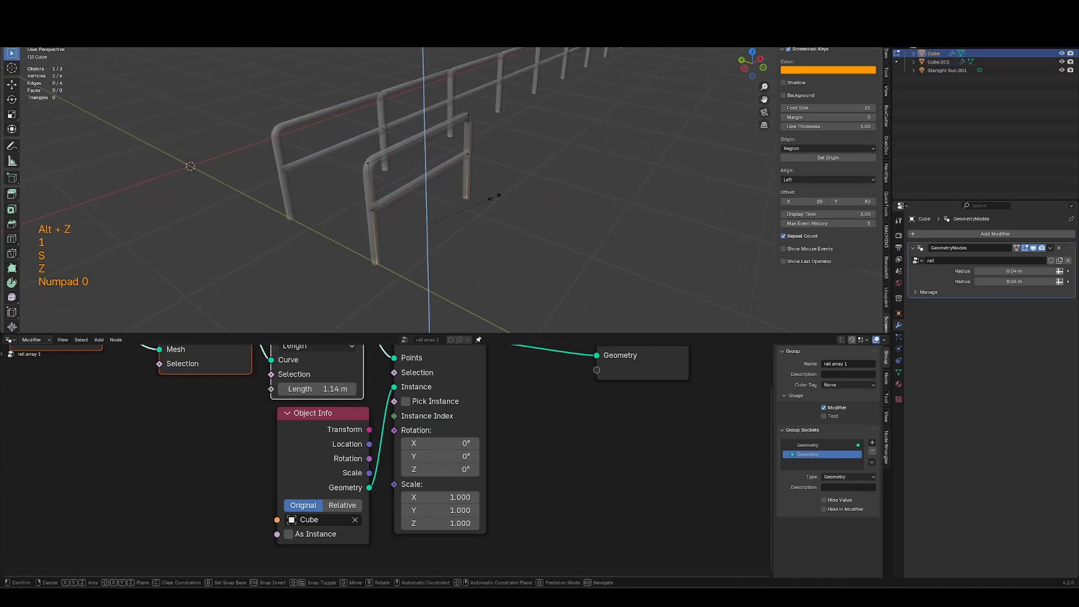
pyautogui.press('KP_Enter')
pyautogui.moveTo(494, 193); pyautogui.dragTo(476, 186, button='middle')
pyautogui.press('Tab')
# Set the resample length to about 1.18 m.
pyautogui.moveTo(370, 216); pyautogui.dragTo(397, 213, button='middle')
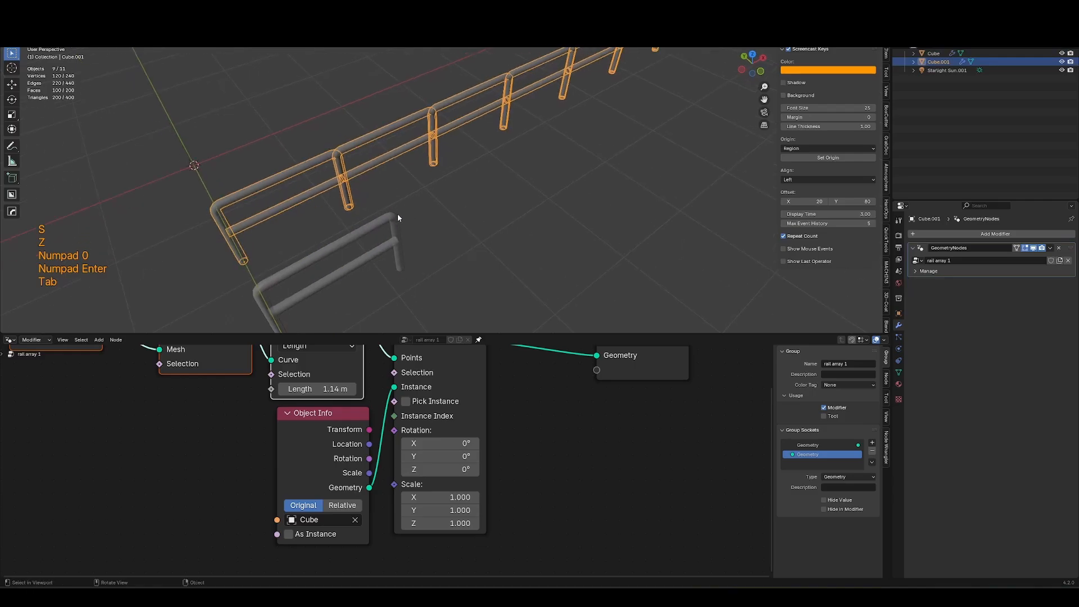
pyautogui.hotkey('alt', 'z')
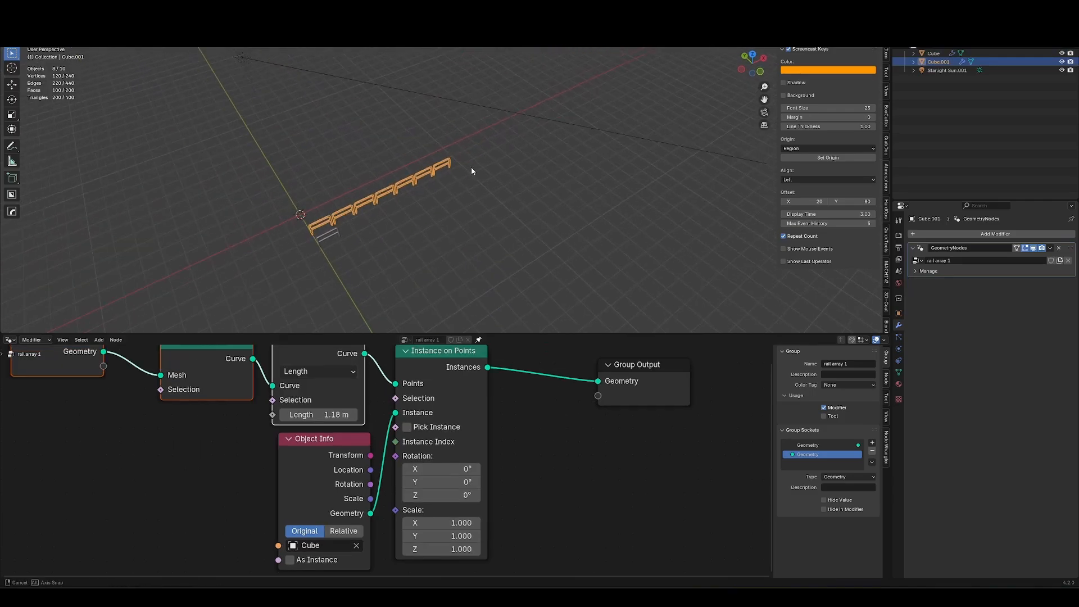
pyautogui.moveTo(473, 171); pyautogui.dragTo(445, 171, button='middle')
pyautogui.scroll(6, 433, 172)
pyautogui.scroll(-2, 410, 175)
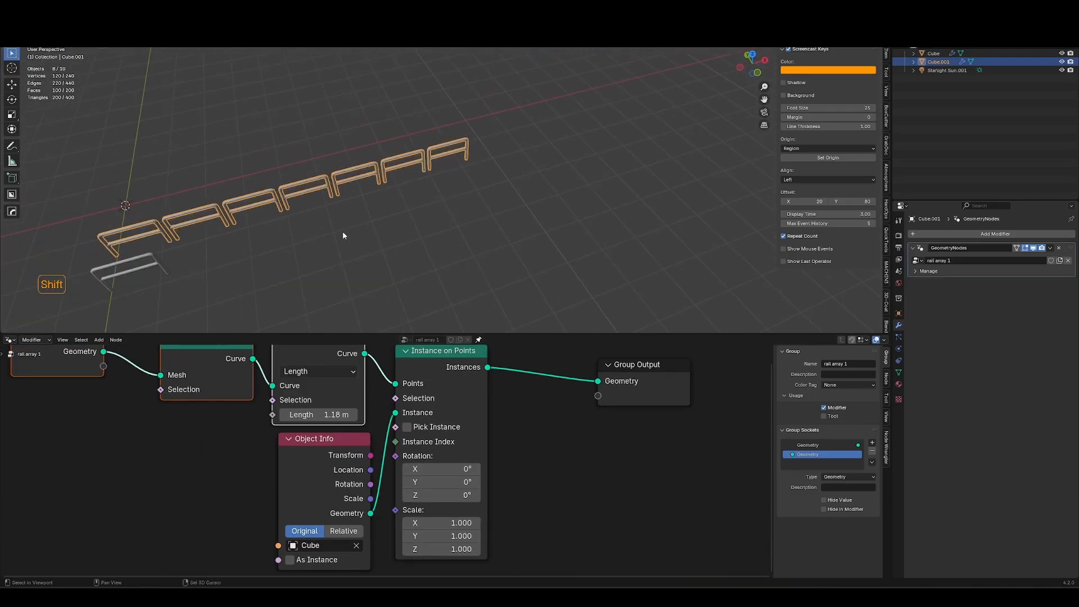
pyautogui.keyDown('shift'); pyautogui.moveTo(342, 233); pyautogui.dragTo(433, 220, button='middle'); pyautogui.keyUp('shift')
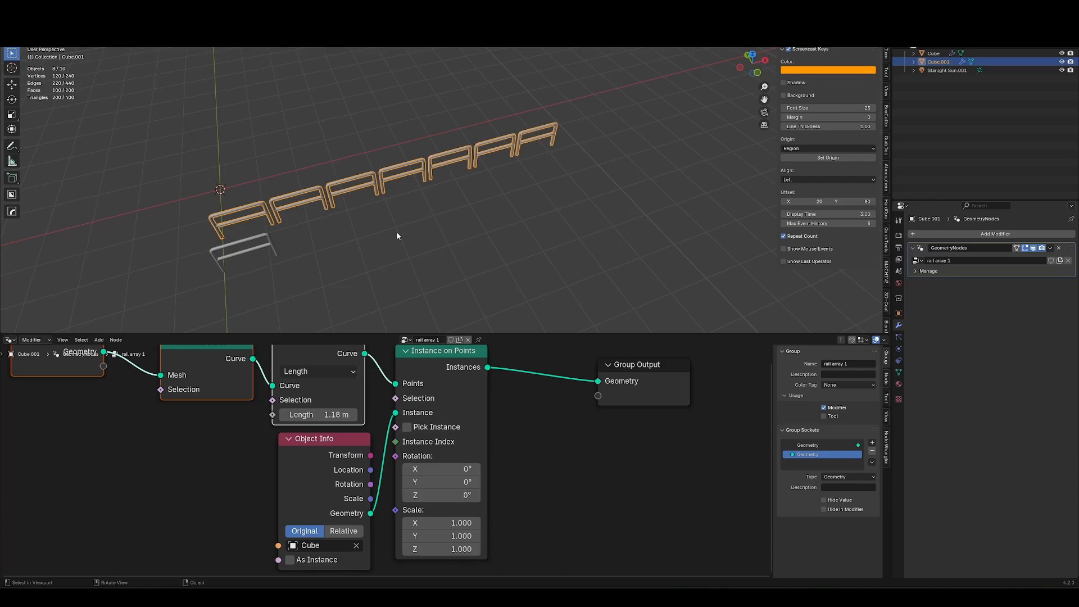
# Add an Align Rotation to Vector node feeding the Instance on Points rotation.
pyautogui.press('Tab')
pyautogui.keyDown('shift'); pyautogui.moveTo(562, 138); pyautogui.dragTo(369, 248, button='middle'); pyautogui.keyUp('shift')
pyautogui.press('Tab')
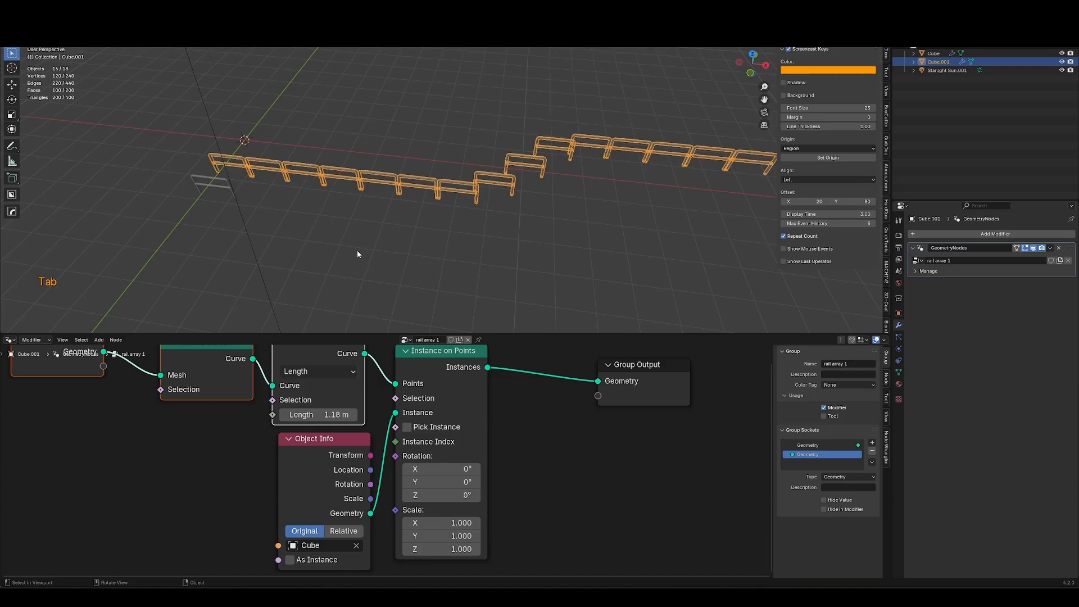
pyautogui.press('Home')
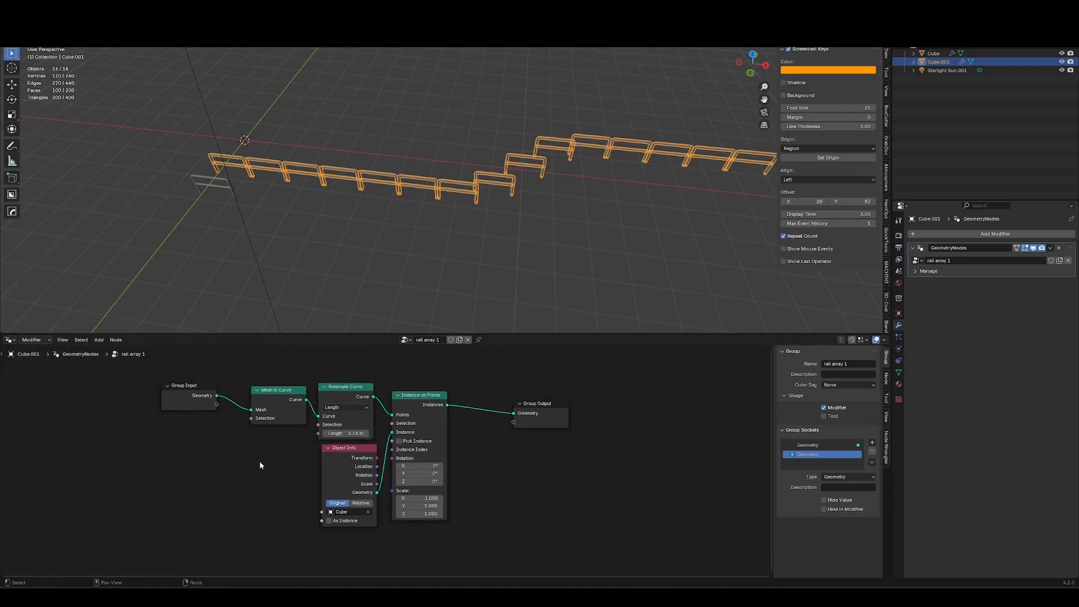
pyautogui.press('g')
pyautogui.click(60, 475)
pyautogui.hotkey('shift', 'a')
pyautogui.write('align')
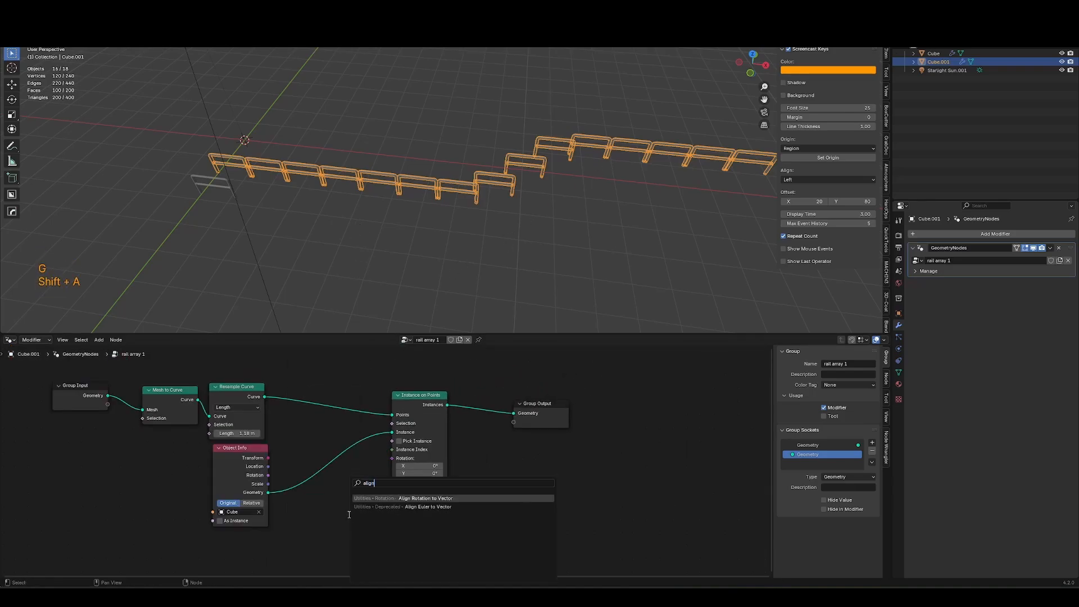
pyautogui.press('Return')
pyautogui.click(297, 533)
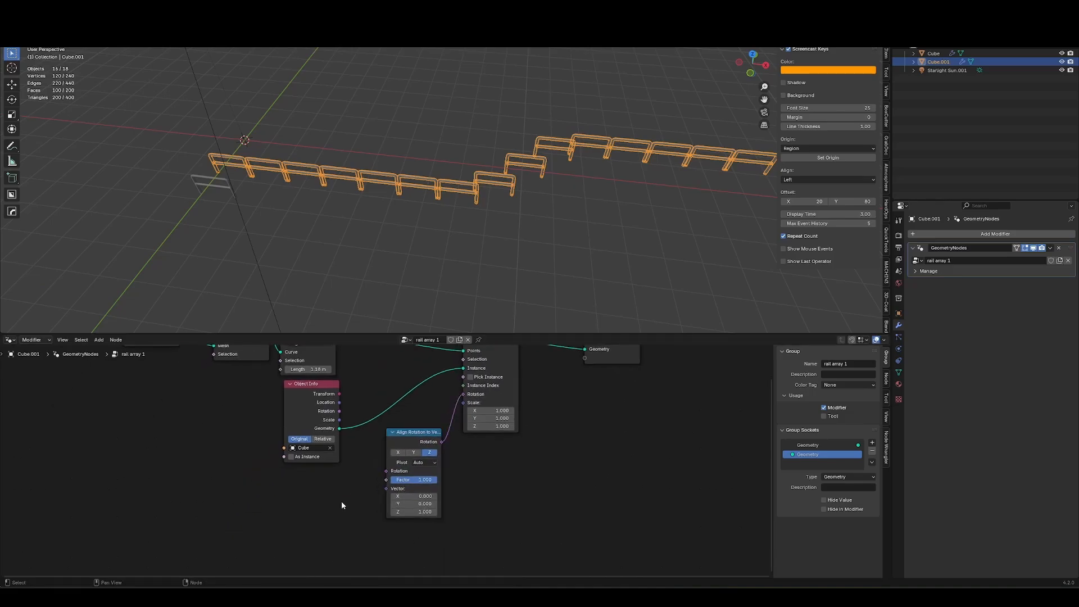
# Connect a Normal node to the align node's Vector input and set its axis to X.
pyautogui.hotkey('shift', 'a')
pyautogui.write('normal')
pyautogui.press('Return')
pyautogui.moveTo(345, 502); pyautogui.dragTo(386, 489)
pyautogui.click(414, 452)
# Extrude the array path's end vertex once more.
pyautogui.moveTo(523, 314); pyautogui.dragTo(646, 232, button='middle')
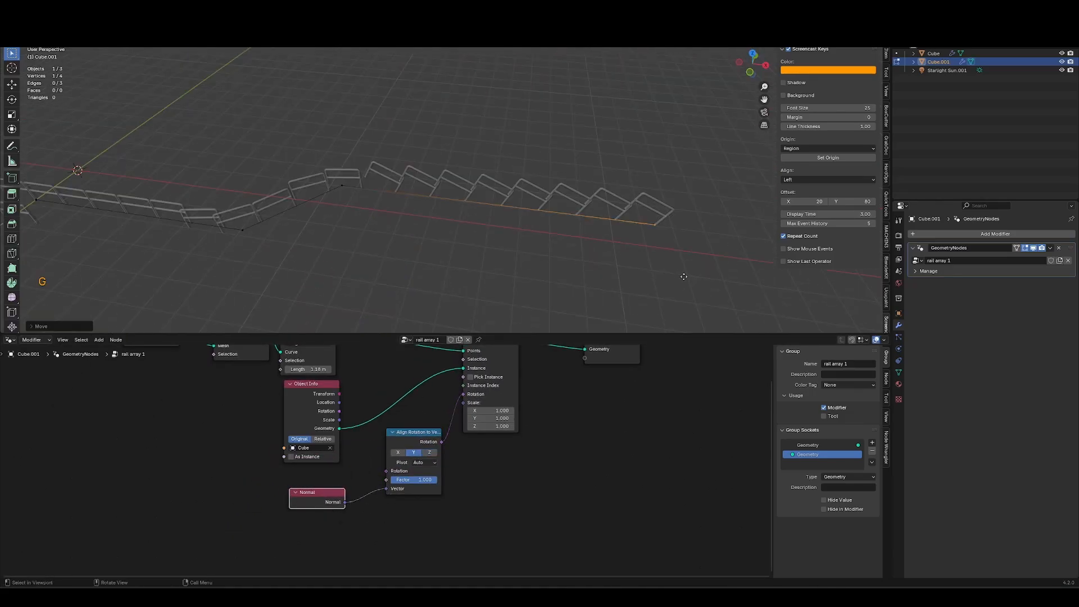
pyautogui.press('e')
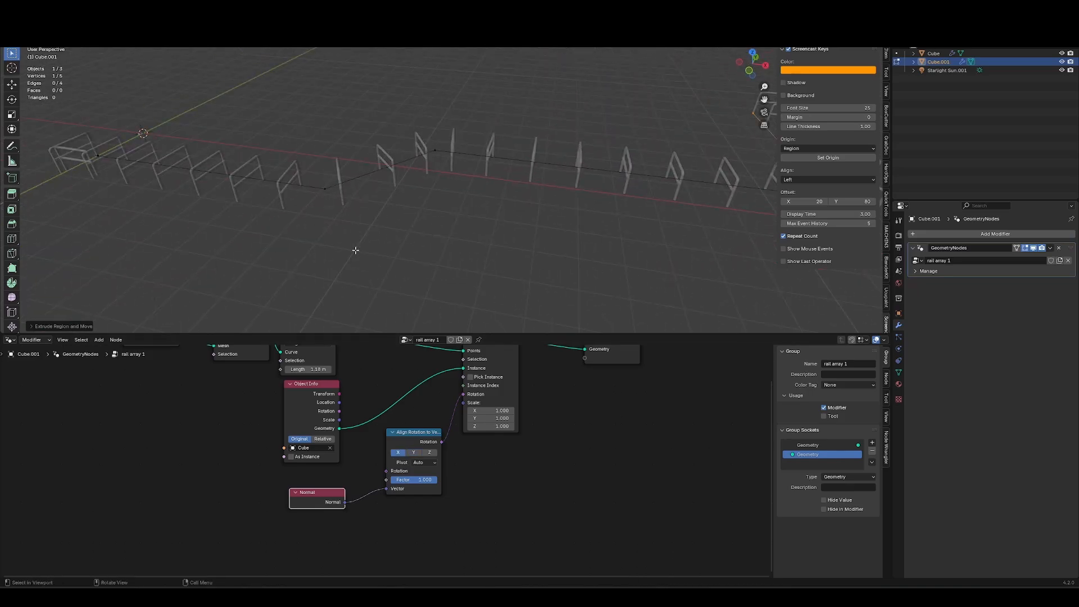
pyautogui.click(374, 201)
pyautogui.scroll(-3, 417, 185)
# Select the original Cube rail and move it along the Y axis.
pyautogui.press('Tab')
pyautogui.keyDown('shift'); pyautogui.moveTo(242, 236); pyautogui.dragTo(439, 219, button='middle'); pyautogui.keyUp('shift')
pyautogui.click(431, 205)
pyautogui.press('g')
pyautogui.press('y')
pyautogui.click(488, 264)
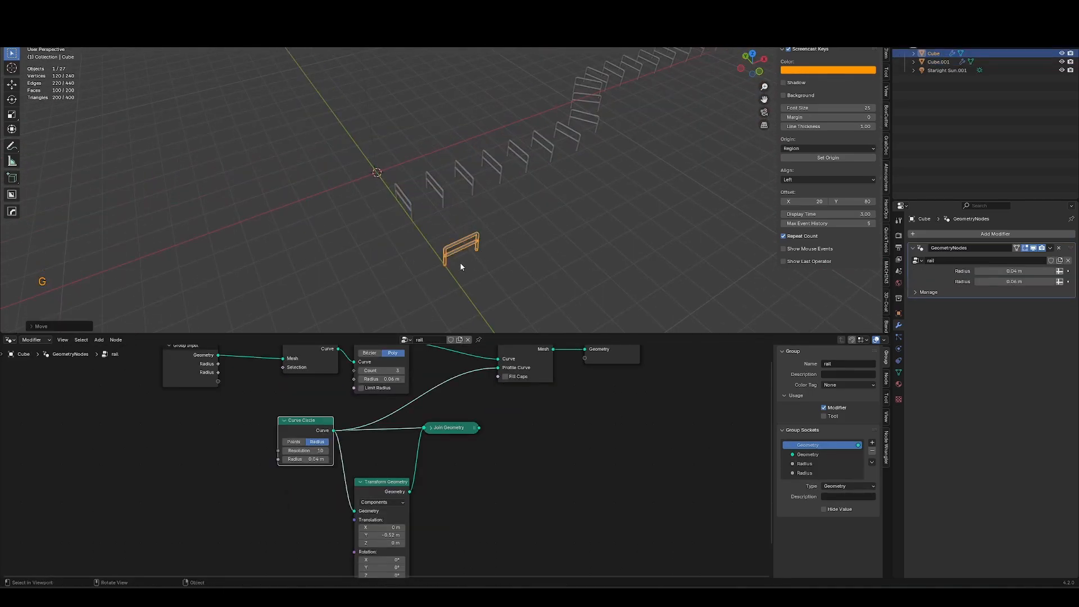
# Rotate the original rail 90° about Z and apply its rotation.
pyautogui.write('rz90')
pyautogui.press('KP_Enter')
pyautogui.hotkey('ctrl', 'a')
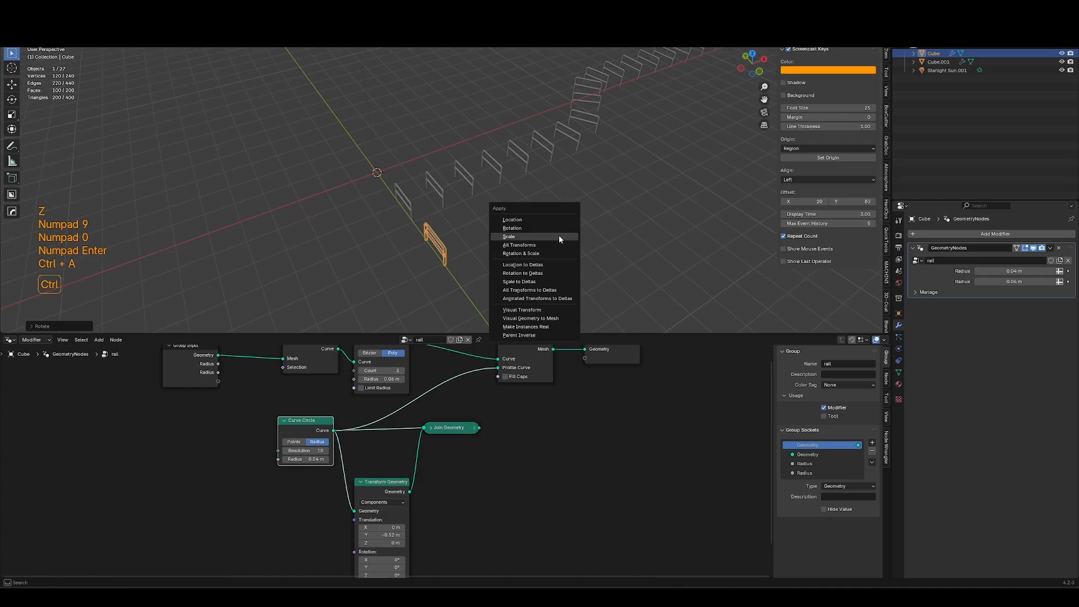
pyautogui.click(558, 228)
# Try to bevel a corner vertex of the array object's path, then undo it.
pyautogui.moveTo(669, 203); pyautogui.dragTo(635, 208, button='middle')
pyautogui.click(543, 190)
pyautogui.press('Tab')
pyautogui.hotkey('ctrl', 'shift', 'b')
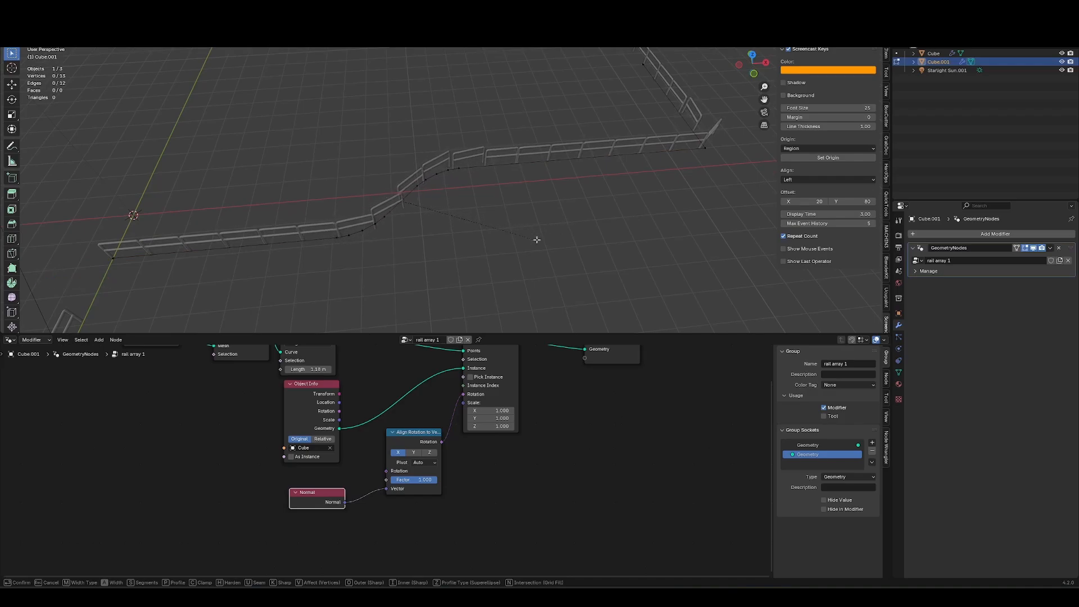
pyautogui.click(545, 239)
pyautogui.hotkey('ctrl', 'z')
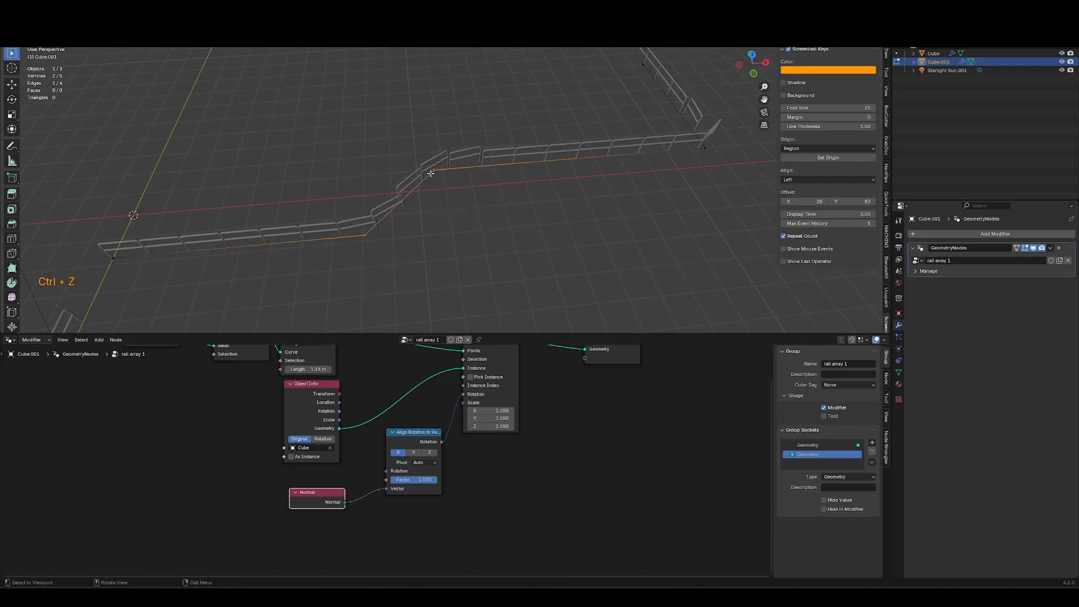
# Paste a Fillet Curve node between Resample Curve and Instance on Points and set its radius to about 2.61 m.
pyautogui.moveTo(437, 403); pyautogui.dragTo(428, 492, button='middle')
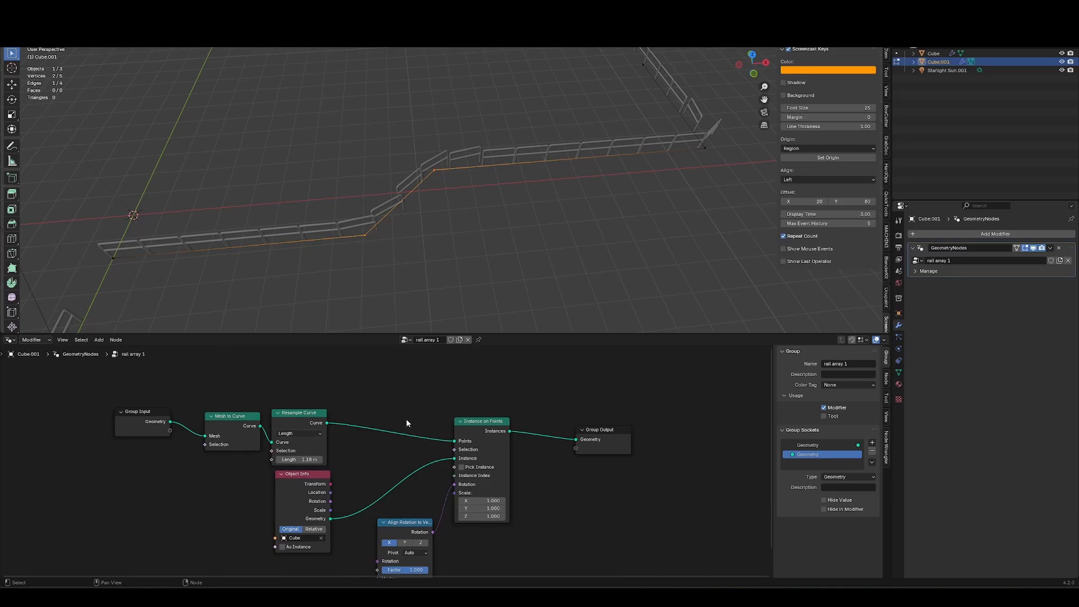
pyautogui.hotkey('ctrl', 'v')
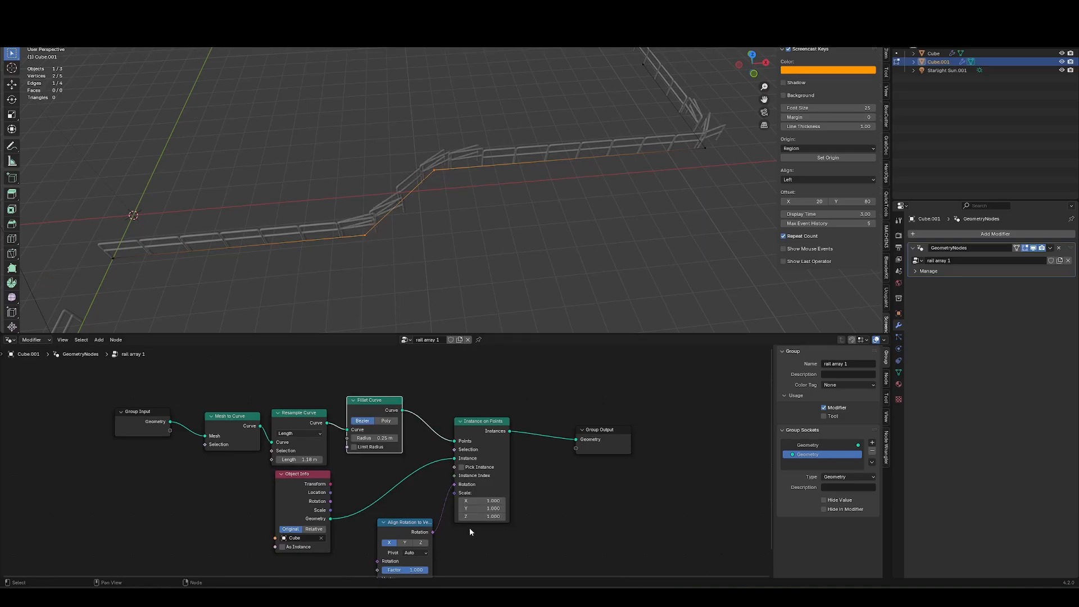
pyautogui.keyDown('shift'); pyautogui.moveTo(548, 496); pyautogui.dragTo(500, 480, button='middle'); pyautogui.keyUp('shift')
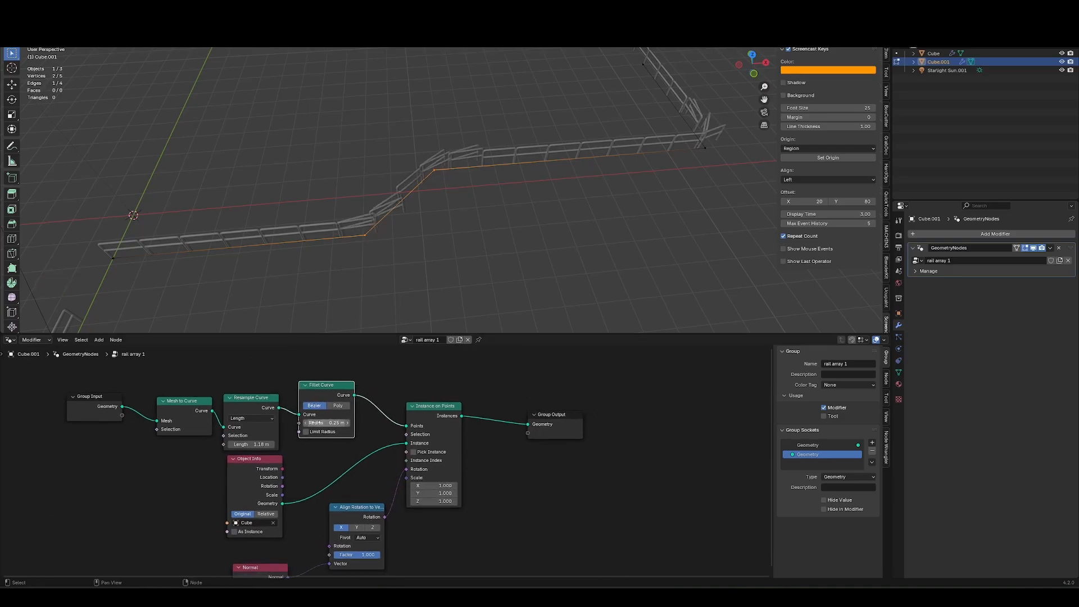
pyautogui.moveTo(326, 423); pyautogui.dragTo(403, 365)
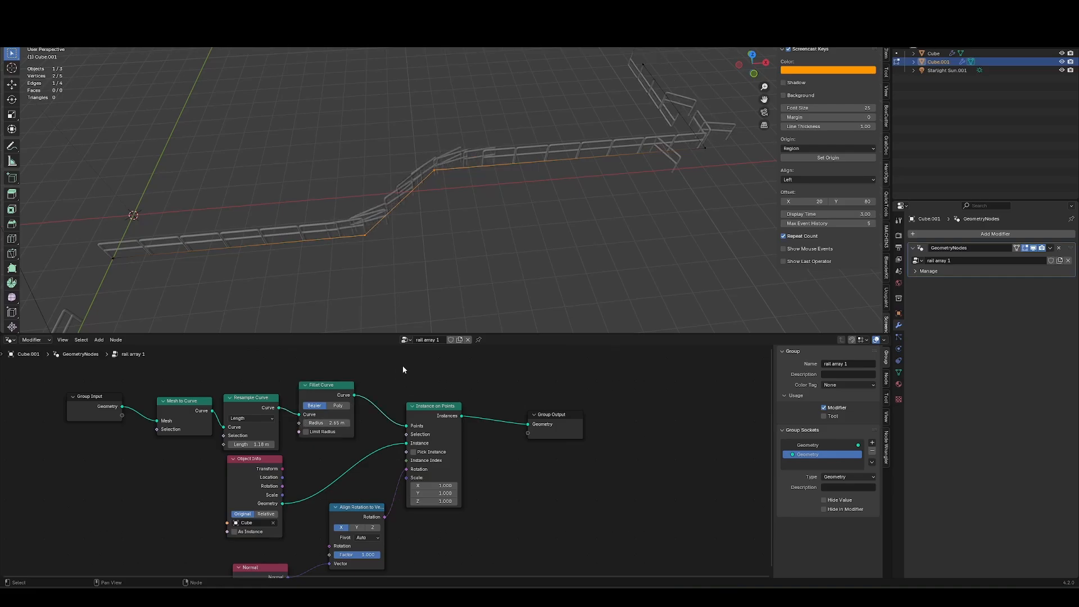
# Move the Resample Curve node so it follows the Fillet Curve node in the chain.
pyautogui.hotkey('shift', 'a')
pyautogui.click(266, 413)
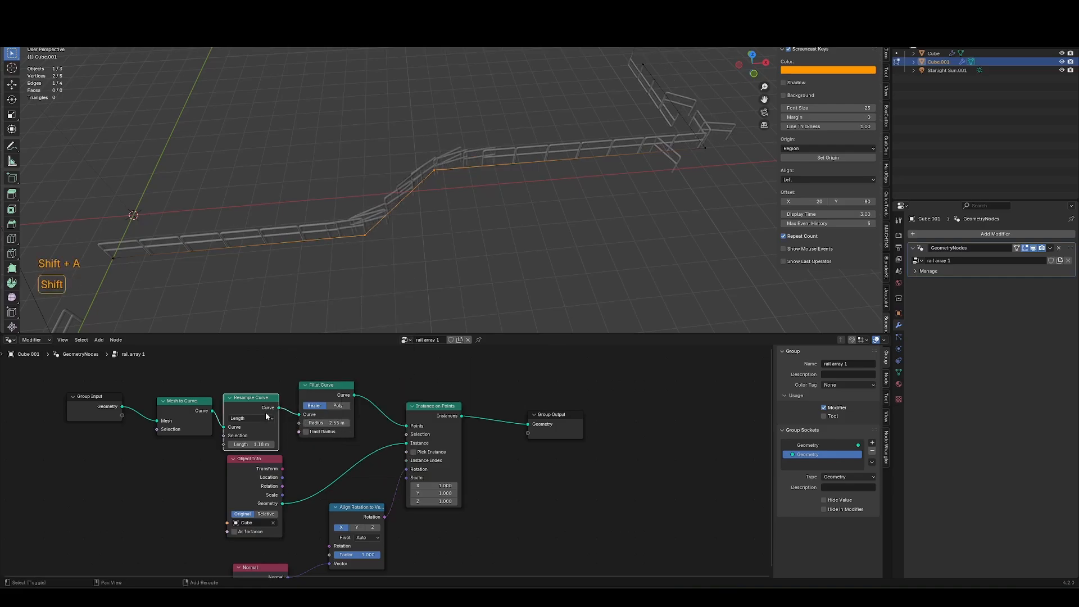
pyautogui.moveTo(259, 399); pyautogui.dragTo(406, 387)
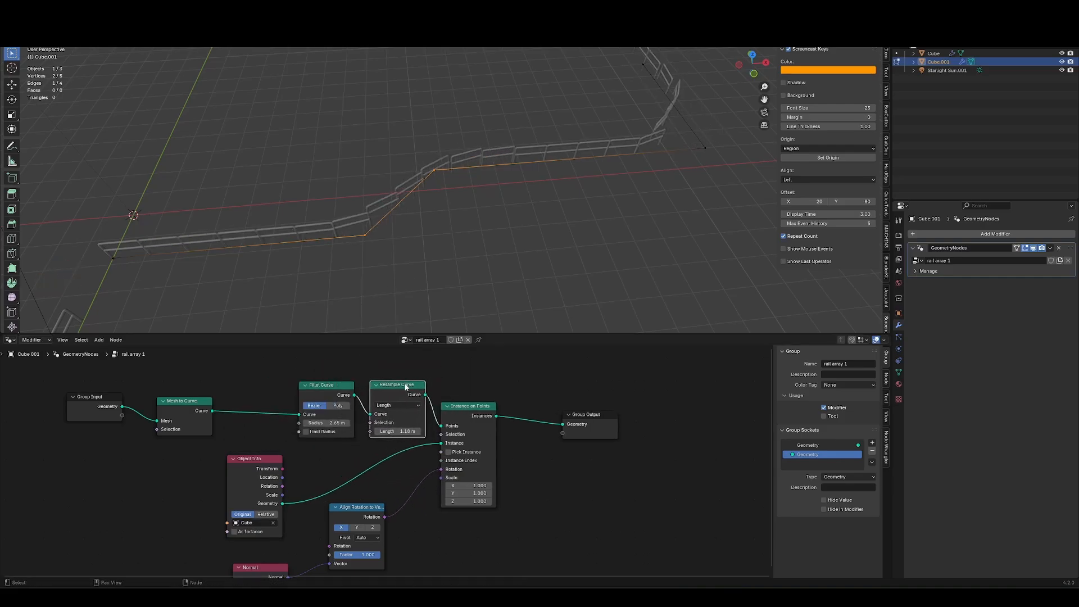
# Reduce the Fillet Curve radius to about 2.11 m.
pyautogui.moveTo(456, 275); pyautogui.dragTo(432, 245, button='middle')
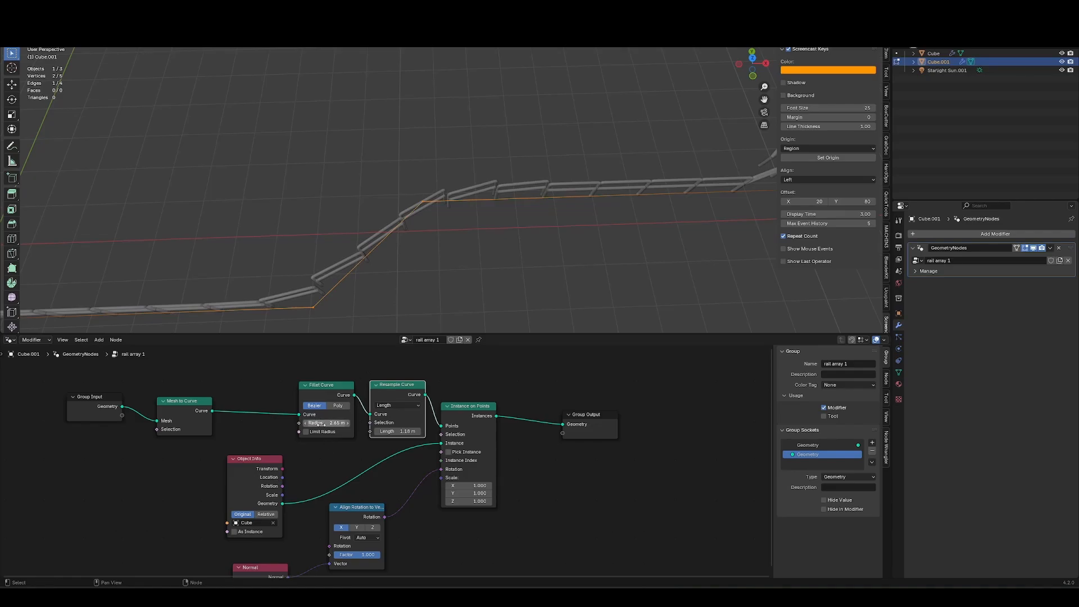
pyautogui.moveTo(321, 424)
pyautogui.mouseDown()
pyautogui.moveTo(334, 424)
pyautogui.moveTo(316, 424)
pyautogui.mouseUp()
# Extrude another segment from the rail array path's end vertex.
pyautogui.scroll(-3, 646, 214)
pyautogui.keyDown('shift'); pyautogui.moveTo(675, 203); pyautogui.dragTo(527, 258, button='middle'); pyautogui.keyUp('shift')
pyautogui.moveTo(470, 88); pyautogui.dragTo(525, 151)
pyautogui.press('e')
pyautogui.moveTo(528, 156); pyautogui.dragTo(605, 154, button='middle')
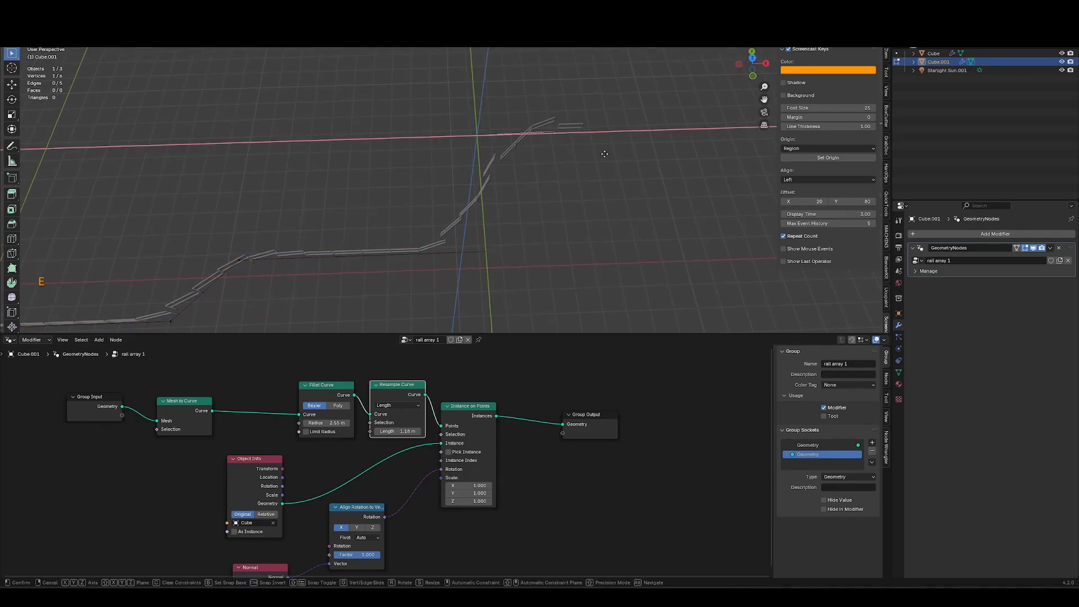
pyautogui.click(600, 245)
# Delete the last vertices of the rail array path.
pyautogui.moveTo(600, 245); pyautogui.dragTo(463, 217, button='middle')
pyautogui.moveTo(700, 131); pyautogui.dragTo(395, 258)
pyautogui.press('x')
pyautogui.click(395, 258)
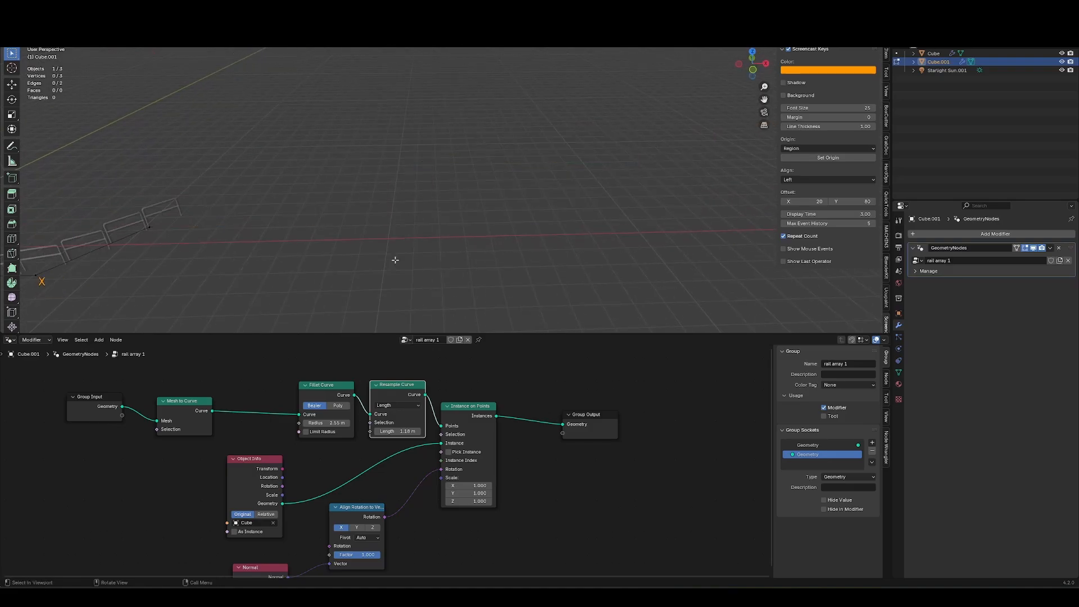
# Leave Edit Mode, box-select several scene objects and move them to a new spot.
pyautogui.press('x')
pyautogui.press('Tab')
pyautogui.keyDown('shift'); pyautogui.moveTo(112, 265); pyautogui.dragTo(526, 207, button='middle'); pyautogui.keyUp('shift')
pyautogui.press('g')
pyautogui.click(565, 262)
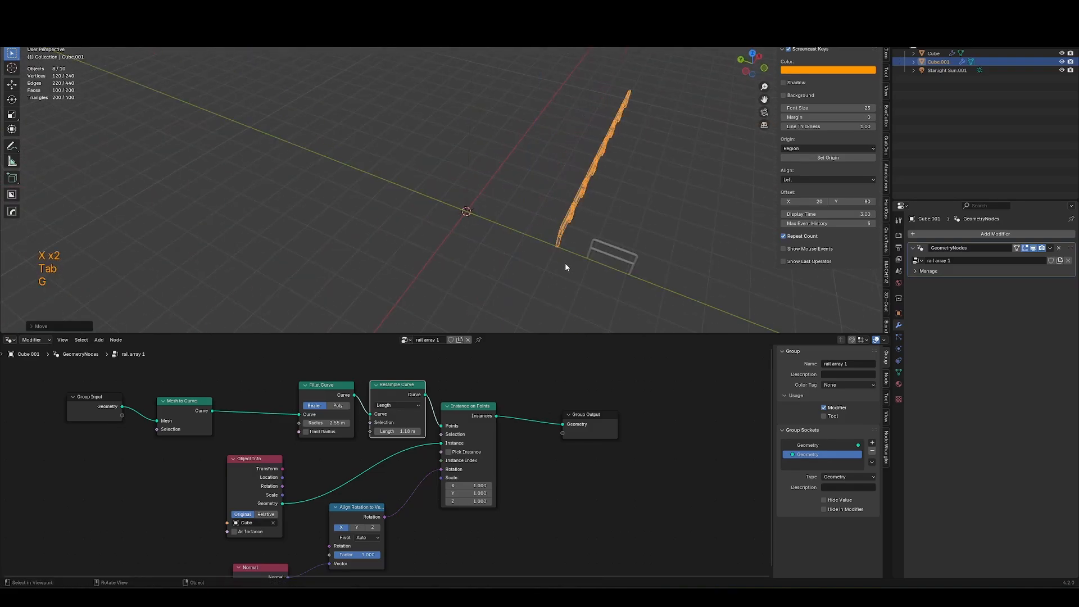
pyautogui.moveTo(565, 262); pyautogui.dragTo(436, 226, button='middle')
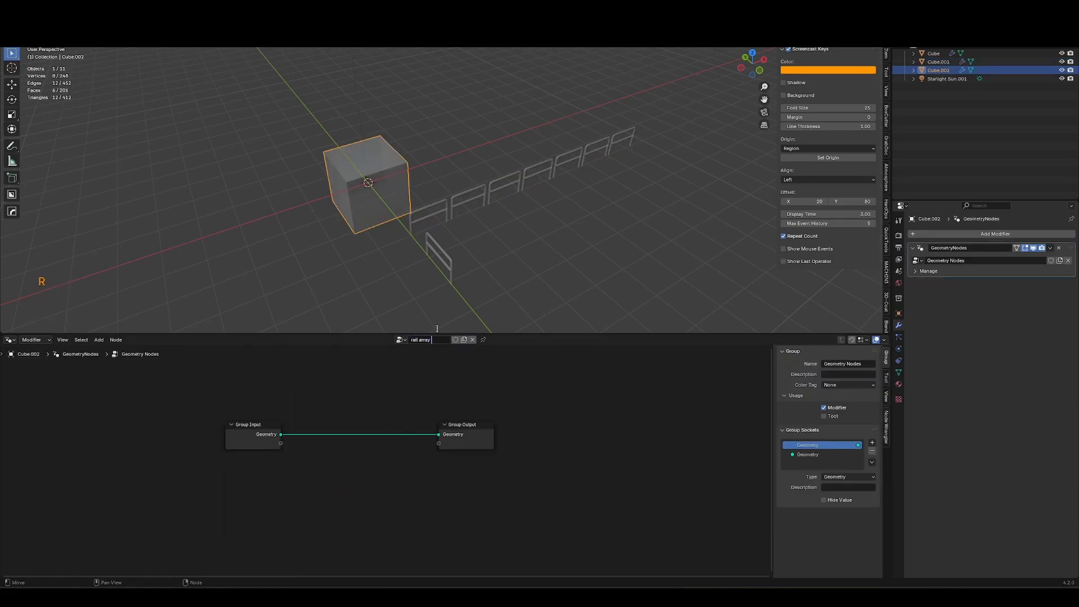
# Name the new cube's node group rail array 3 and merge all its vertices at the center.
pyautogui.write('3')
pyautogui.press('Return')
pyautogui.press('Tab')
pyautogui.press('a')
pyautogui.press('m')
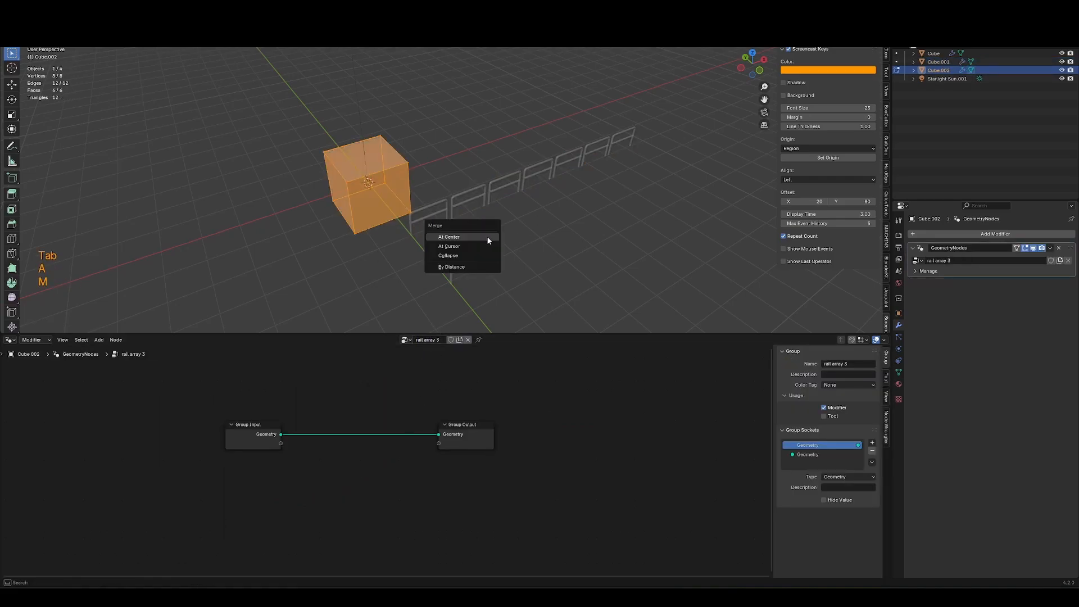
pyautogui.click(478, 237)
# Extrude the merged vertex along the X axis to form a straight path edge.
pyautogui.press('1')
pyautogui.press('e')
pyautogui.middleClick(447, 169)
pyautogui.click(475, 155)
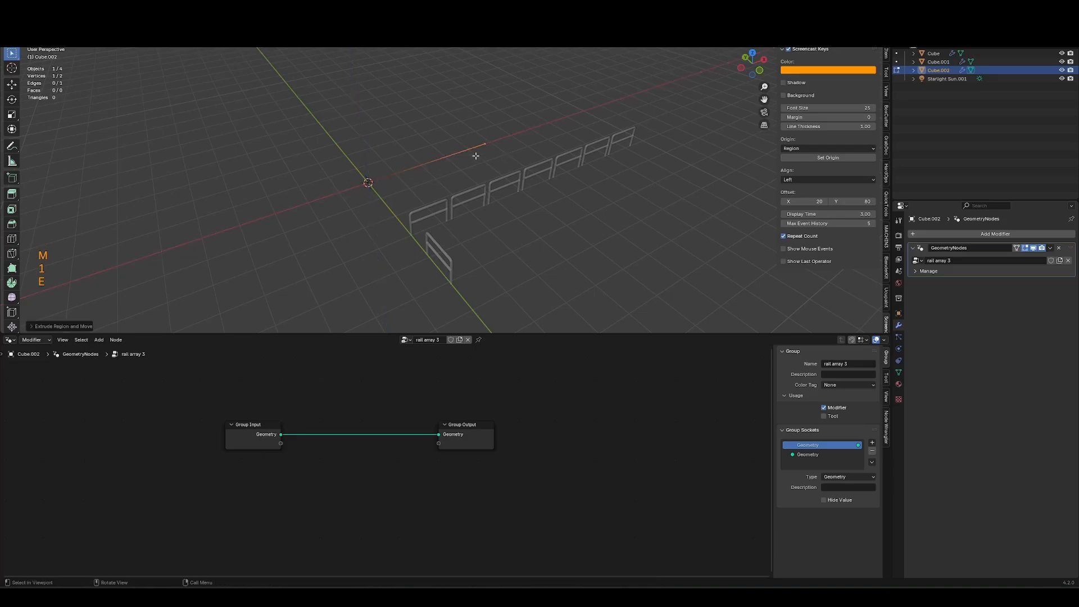
pyautogui.press('Tab')
# Try to copy the Cube rail's nodes and paste them into the new path object's node tree.
pyautogui.moveTo(401, 219); pyautogui.dragTo(394, 101, button='middle')
pyautogui.keyDown('shift'); pyautogui.moveTo(393, 102); pyautogui.dragTo(433, 215, button='middle'); pyautogui.keyUp('shift')
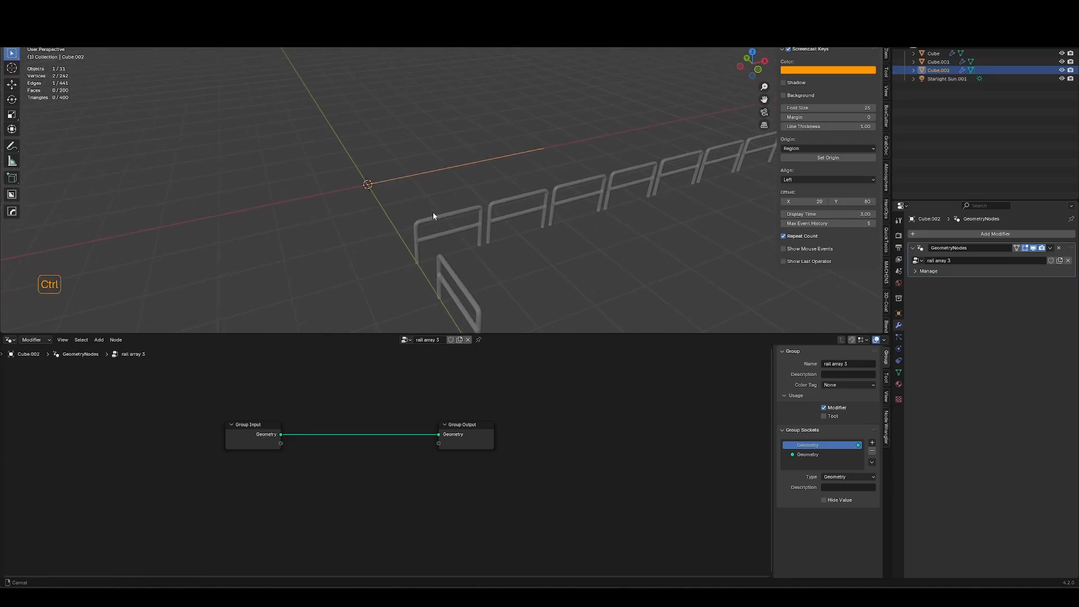
pyautogui.click(455, 290)
pyautogui.keyDown('ctrl'); pyautogui.moveTo(357, 464); pyautogui.dragTo(363, 479, button='middle'); pyautogui.keyUp('ctrl')
pyautogui.moveTo(243, 568); pyautogui.dragTo(464, 388)
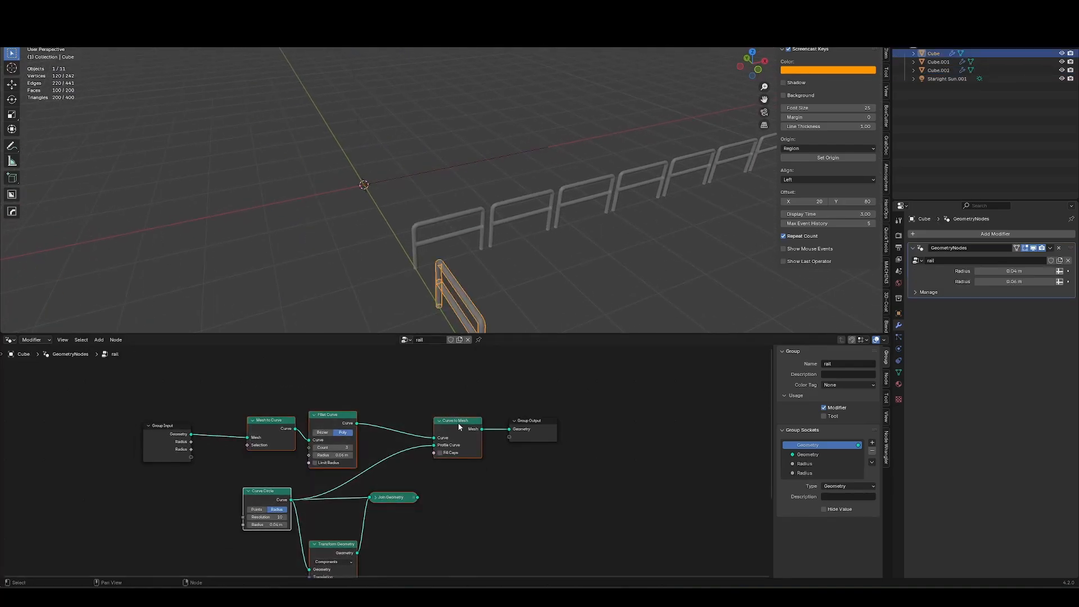
pyautogui.keyDown('shift'); pyautogui.click(460, 421); pyautogui.keyUp('shift')
pyautogui.hotkey('ctrl', 'shift', 'v')
pyautogui.hotkey('ctrl', 'v')
pyautogui.moveTo(194, 399); pyautogui.dragTo(483, 569)
pyautogui.click(441, 165)
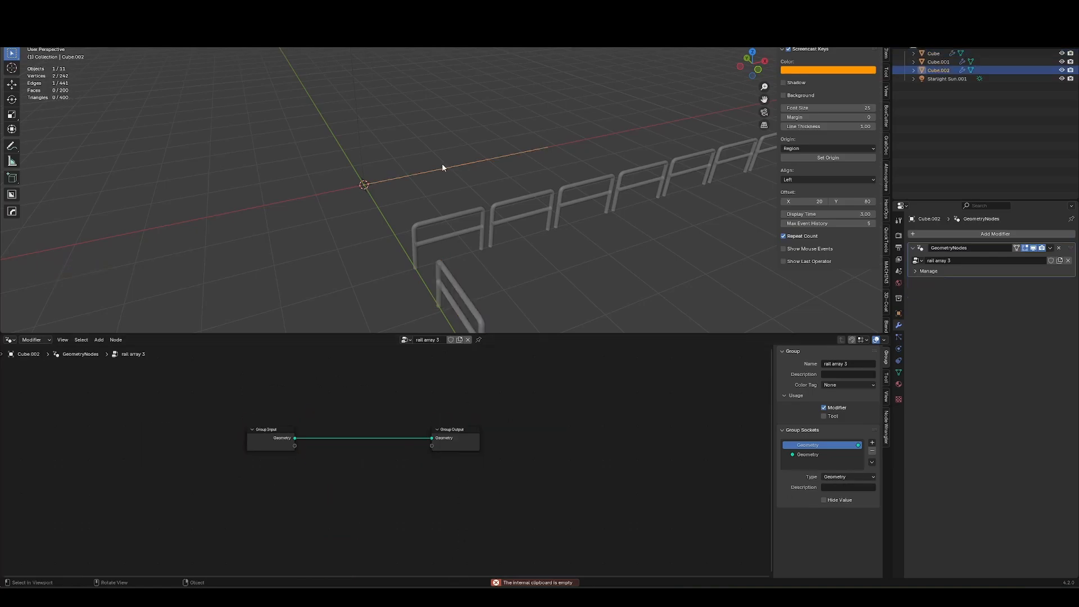
# Delete the new path object.
pyautogui.press('x')
pyautogui.click(440, 266)
pyautogui.moveTo(468, 260); pyautogui.dragTo(447, 241, button='middle')
# Duplicate the Cube rail object and pick a different node group for the copy's modifier.
pyautogui.hotkey('shift', 'd')
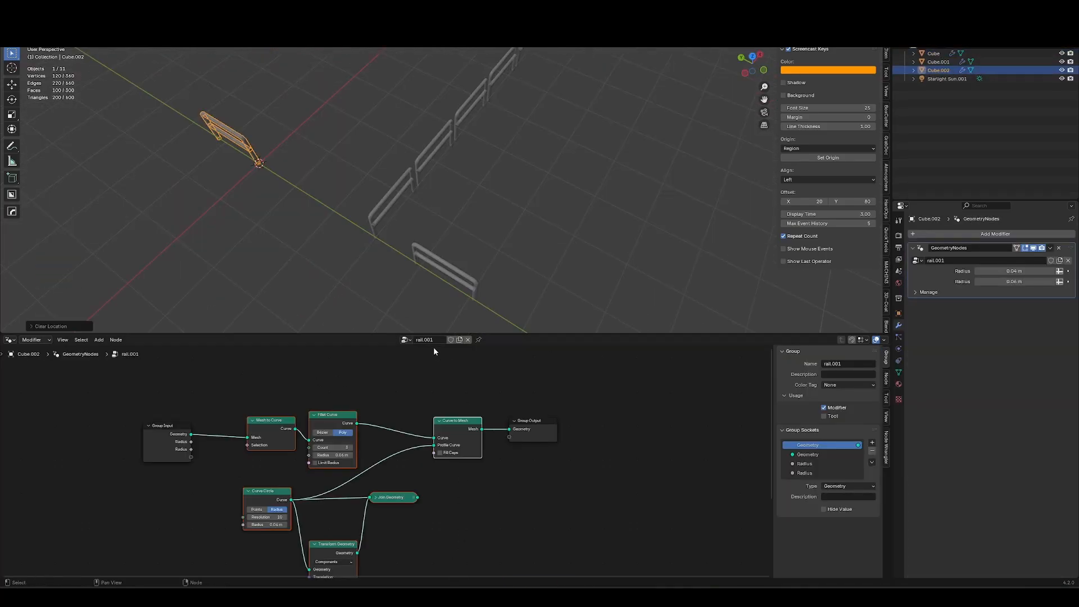
pyautogui.click(406, 340)
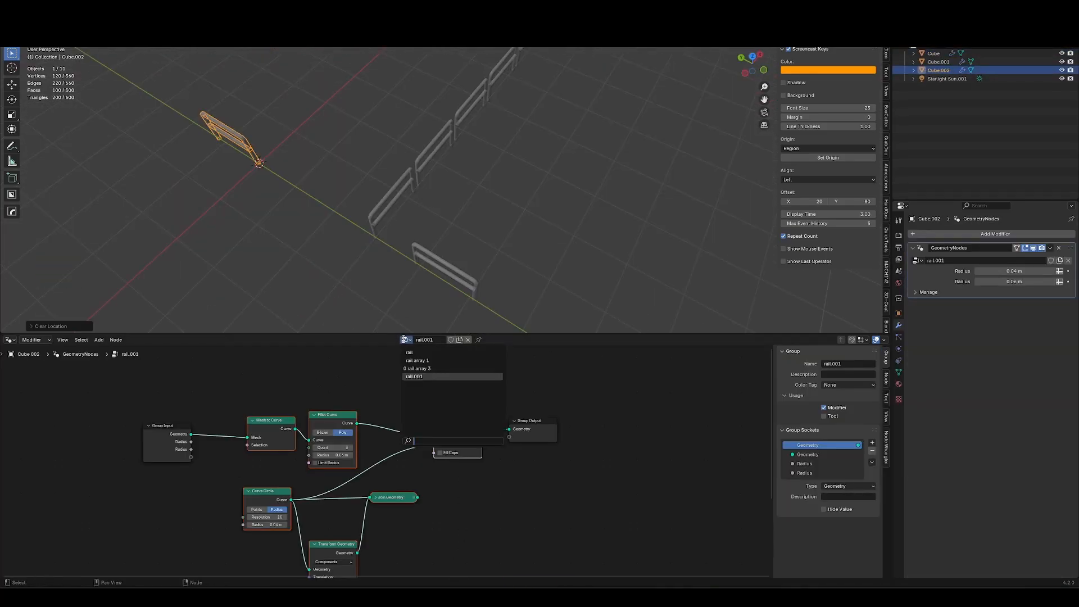
pyautogui.click(425, 369)
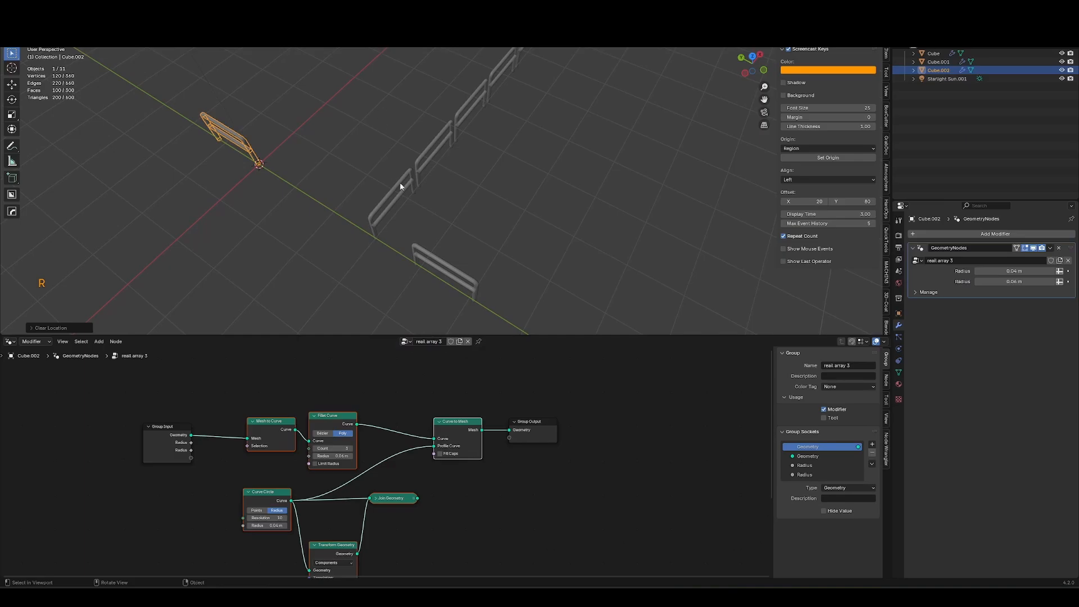
# Delete all but one edge of the duplicated rail's path so it becomes a single straight segment.
pyautogui.press('e')
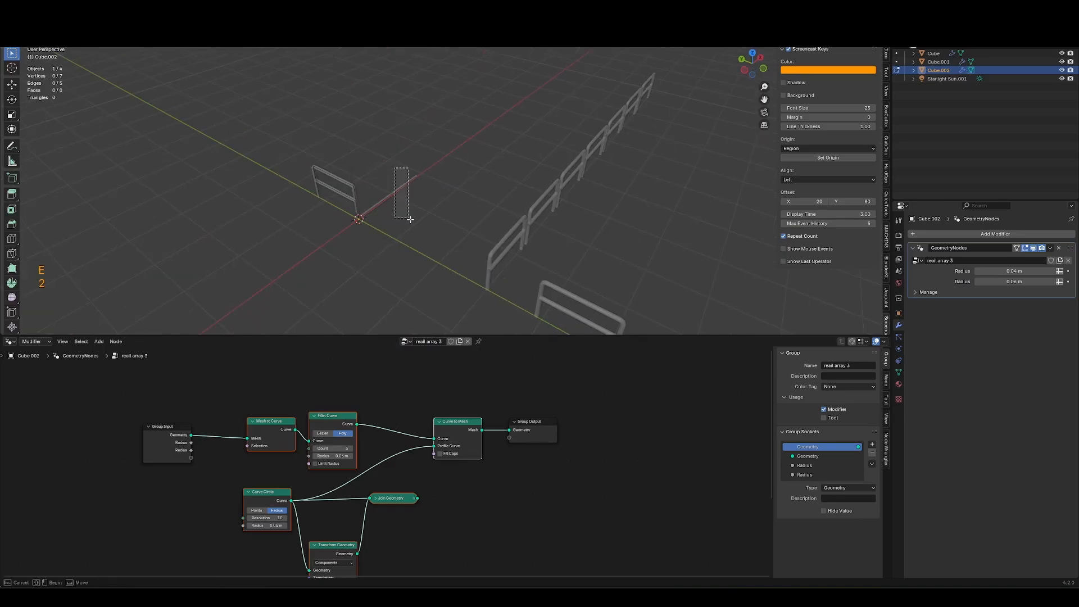
pyautogui.press('2')
pyautogui.hotkey('ctrl', 'i')
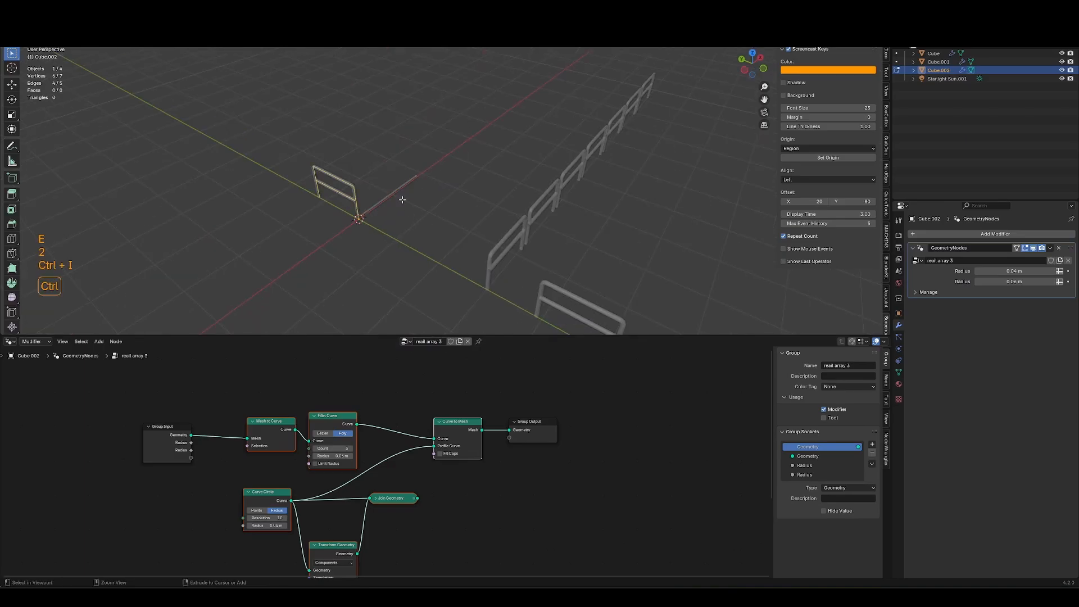
pyautogui.press('x')
pyautogui.click(403, 220)
pyautogui.moveTo(442, 208); pyautogui.dragTo(383, 233, button='middle')
pyautogui.press('Tab')
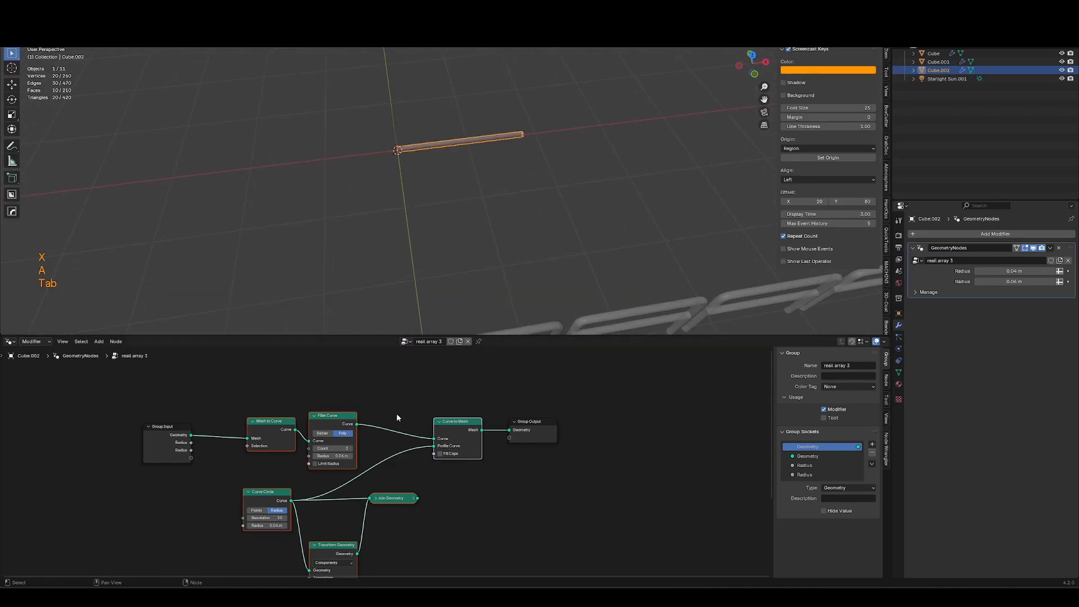
pyautogui.moveTo(419, 500); pyautogui.dragTo(437, 455)
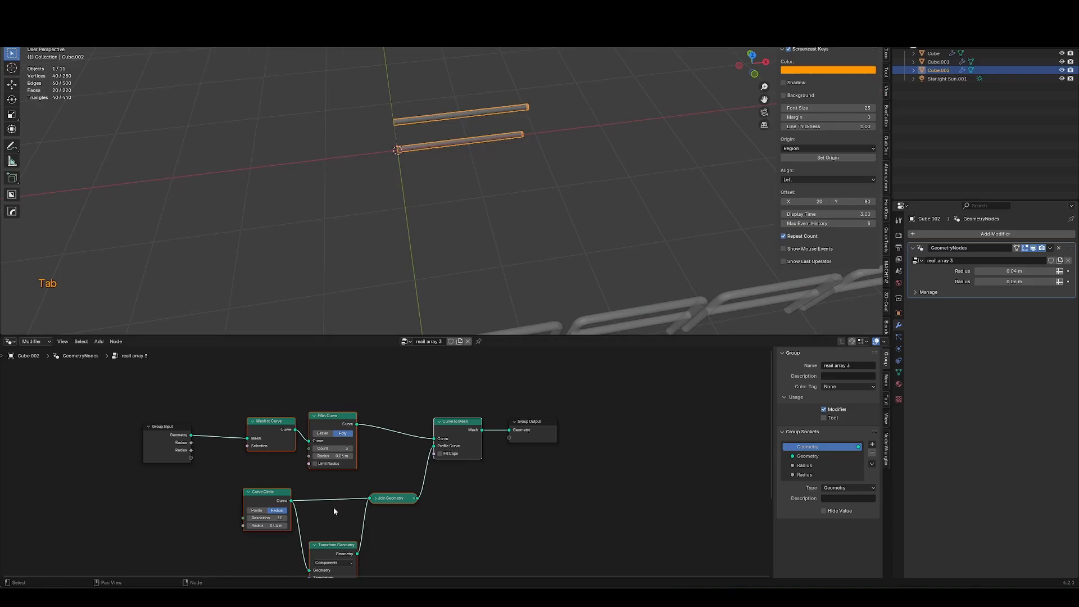
pyautogui.moveTo(441, 197); pyautogui.dragTo(495, 160, button='middle')
pyautogui.press('Tab')
pyautogui.press('1')
pyautogui.press('Tab')
pyautogui.scroll(-3, 483, 242)
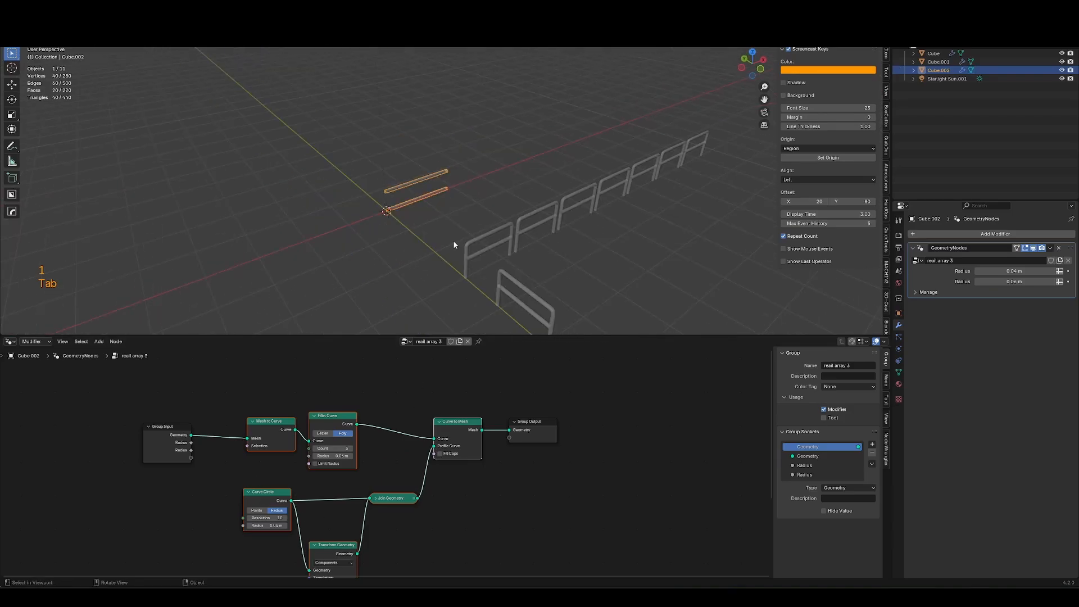
# Select the rail array object and extrude its path's end vertex twice more.
pyautogui.click(465, 241)
pyautogui.keyDown('shift'); pyautogui.moveTo(655, 196); pyautogui.dragTo(573, 244, button='middle'); pyautogui.keyUp('shift')
pyautogui.press('Tab')
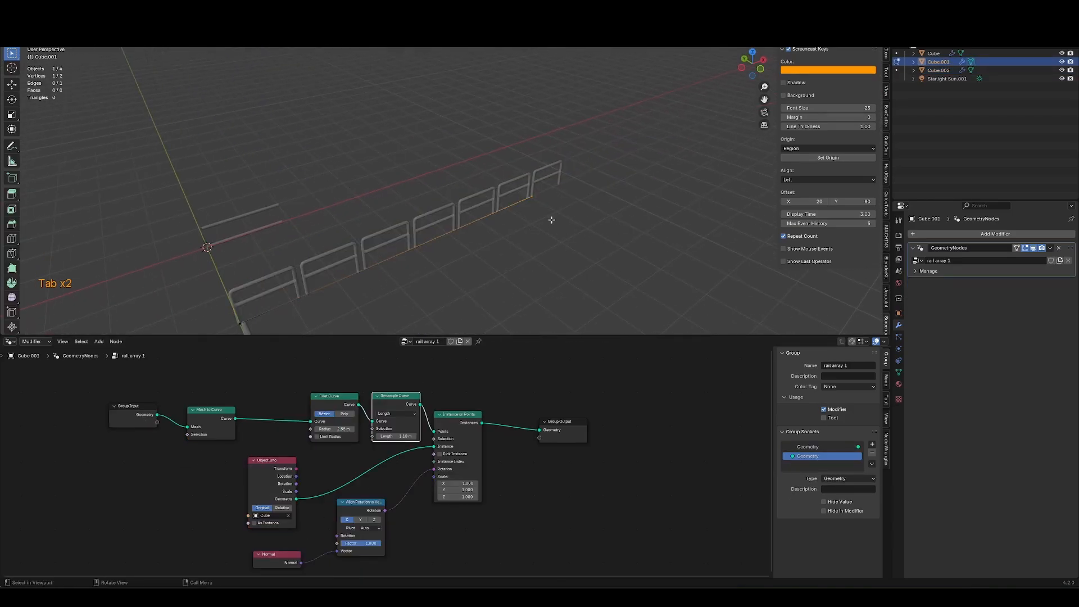
pyautogui.press('e')
pyautogui.hotkey('shift', 'z')
pyautogui.click(660, 236)
pyautogui.keyDown('shift'); pyautogui.moveTo(660, 236); pyautogui.dragTo(504, 272, button='middle'); pyautogui.keyUp('shift')
pyautogui.press('e')
pyautogui.moveTo(567, 253); pyautogui.dragTo(670, 225, button='middle')
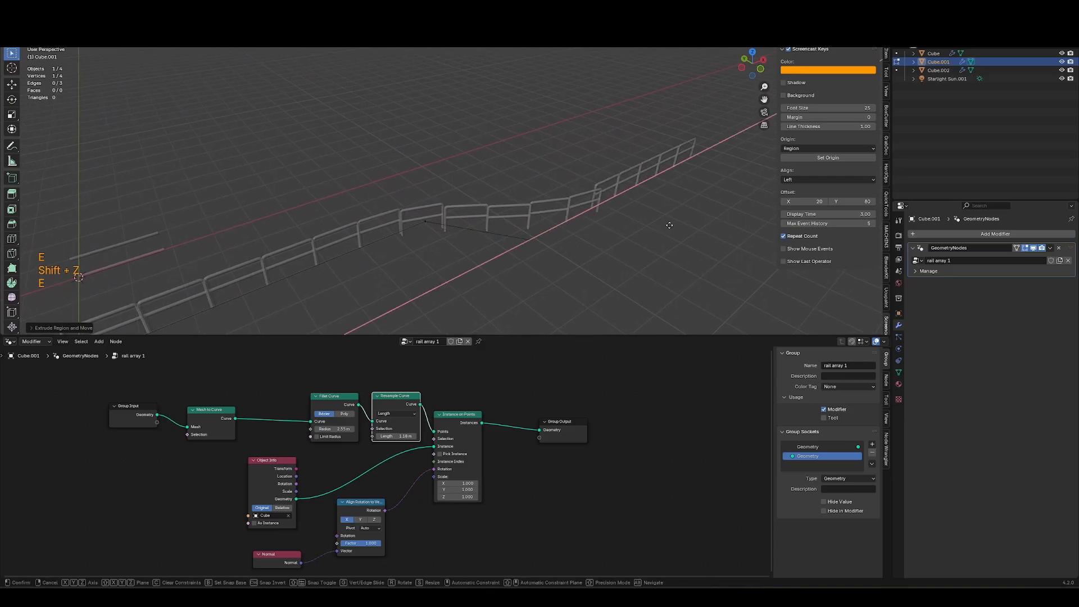
pyautogui.click(670, 225)
pyautogui.press('Tab')
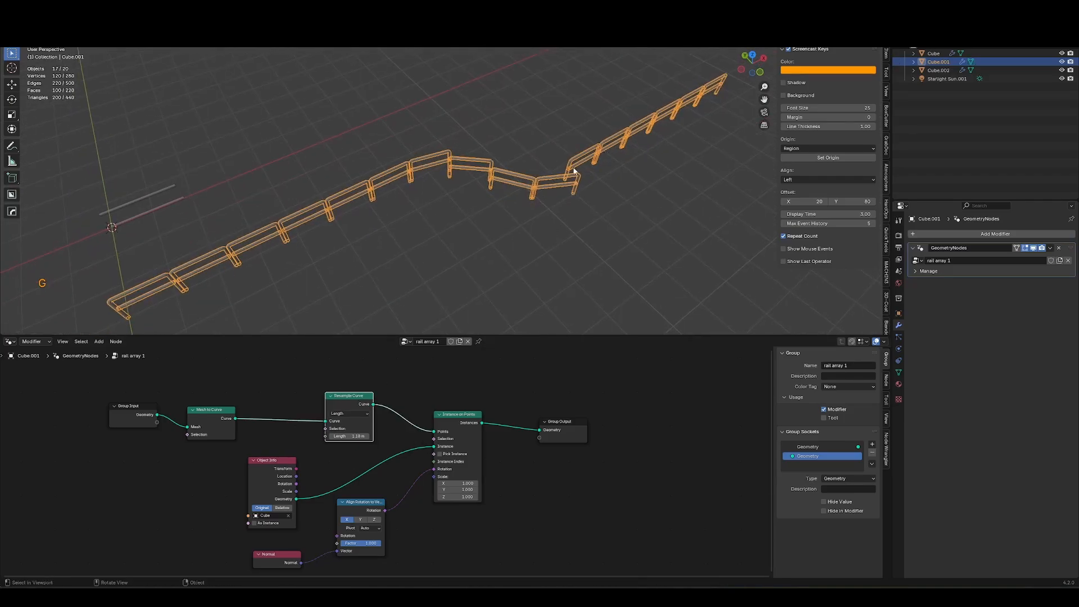
# Try extruding the duplicated rail's whole path in Edit Mode, then undo it.
pyautogui.click(180, 205)
pyautogui.keyDown('shift'); pyautogui.moveTo(143, 252); pyautogui.dragTo(557, 171, button='middle'); pyautogui.keyUp('shift')
pyautogui.press('Tab')
pyautogui.press('a')
pyautogui.keyDown('shift'); pyautogui.moveTo(408, 208); pyautogui.dragTo(446, 266, button='middle'); pyautogui.keyUp('shift')
pyautogui.press('e')
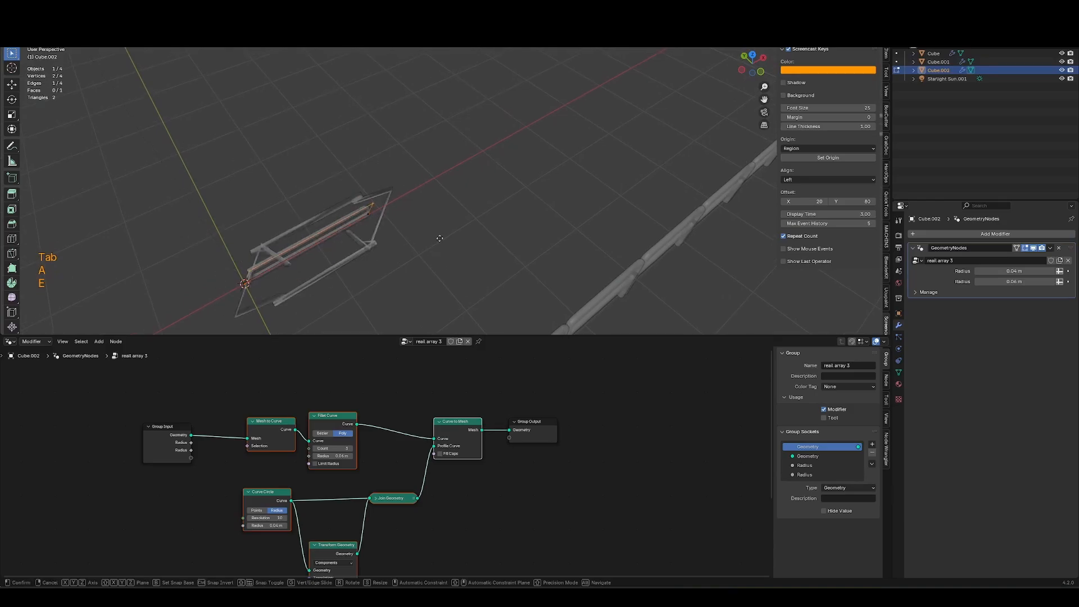
pyautogui.hotkey('shift', 'z')
pyautogui.hotkey('ctrl', 'z')
# Extrude the duplicated rail's path end vertex twice to give it angled bends.
pyautogui.press('1')
pyautogui.click(373, 214)
pyautogui.press('e')
pyautogui.hotkey('shift', 'z')
pyautogui.click(447, 130)
pyautogui.keyDown('shift'); pyautogui.moveTo(409, 193); pyautogui.dragTo(376, 242, button='middle'); pyautogui.keyUp('shift')
pyautogui.press('e')
pyautogui.middleClick(473, 189)
pyautogui.click(578, 122)
pyautogui.press('Tab')
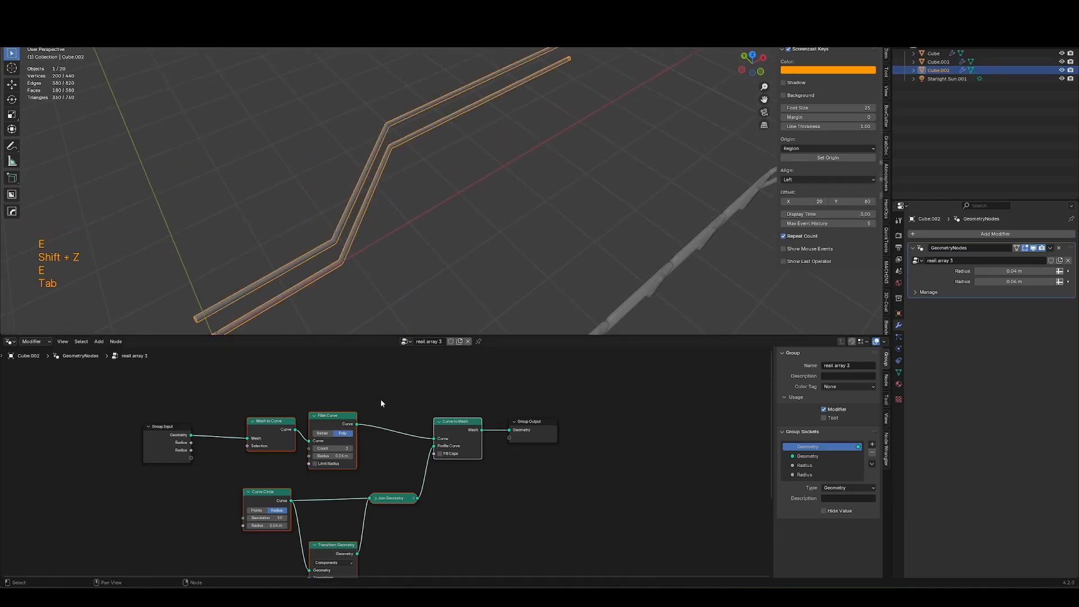
# Adjust the duplicated rail's Fillet Curve radius to round its bends.
pyautogui.click(380, 399)
pyautogui.keyDown('ctrl'); pyautogui.moveTo(383, 279); pyautogui.dragTo(446, 204, button='middle'); pyautogui.keyUp('ctrl')
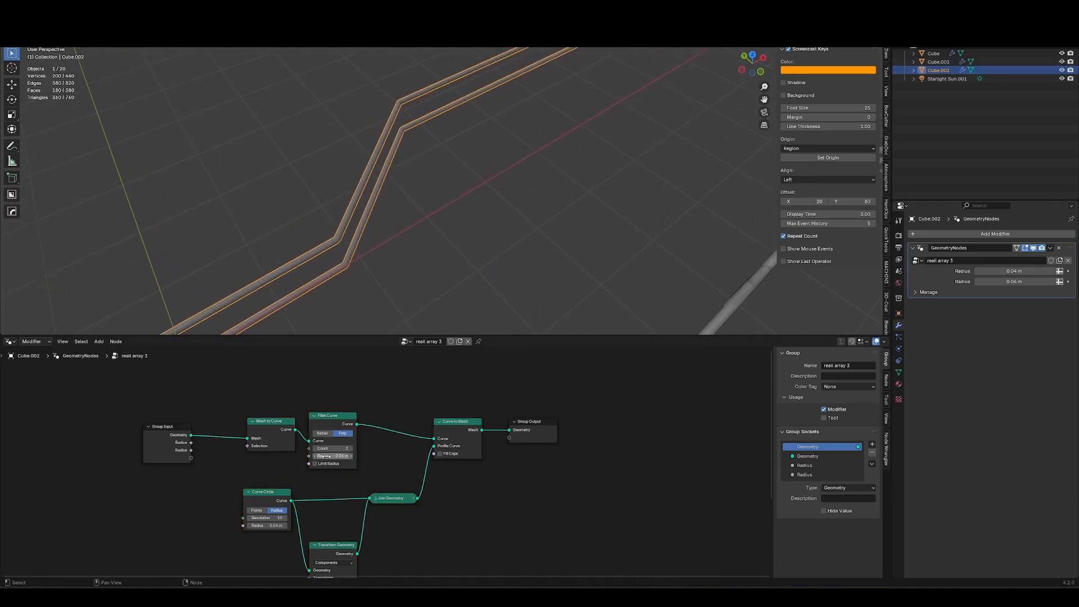
pyautogui.keyDown('shift'); pyautogui.moveTo(326, 457); pyautogui.dragTo(360, 457); pyautogui.keyUp('shift')
pyautogui.hotkey('ctrl', 'shift', 'w')
pyautogui.moveTo(442, 253); pyautogui.dragTo(396, 228, button='middle')
pyautogui.keyDown('shift'); pyautogui.moveTo(471, 246); pyautogui.dragTo(414, 247, button='middle'); pyautogui.keyUp('shift')
pyautogui.moveTo(416, 248); pyautogui.dragTo(457, 256, button='middle')
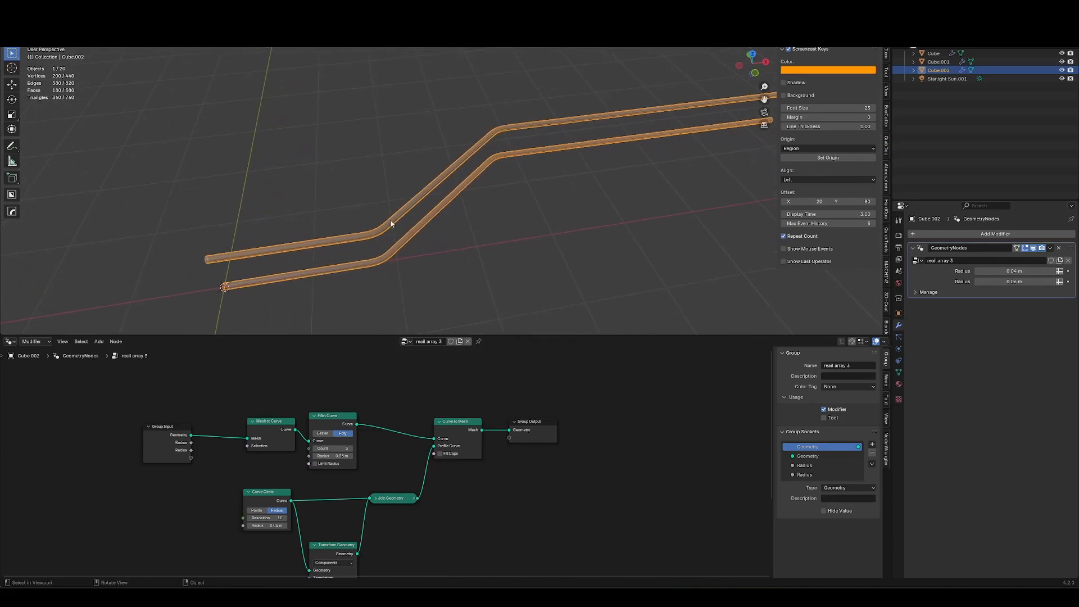
pyautogui.keyDown('ctrl'); pyautogui.moveTo(629, 138); pyautogui.dragTo(649, 273, button='middle'); pyautogui.keyUp('ctrl')
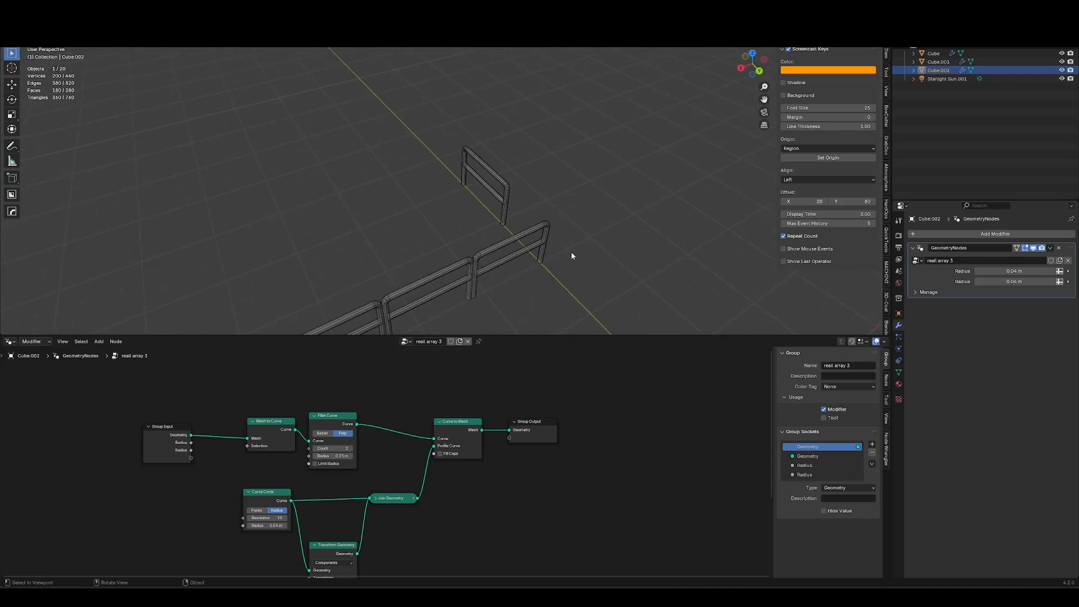
pyautogui.moveTo(469, 269); pyautogui.dragTo(311, 268, button='middle')
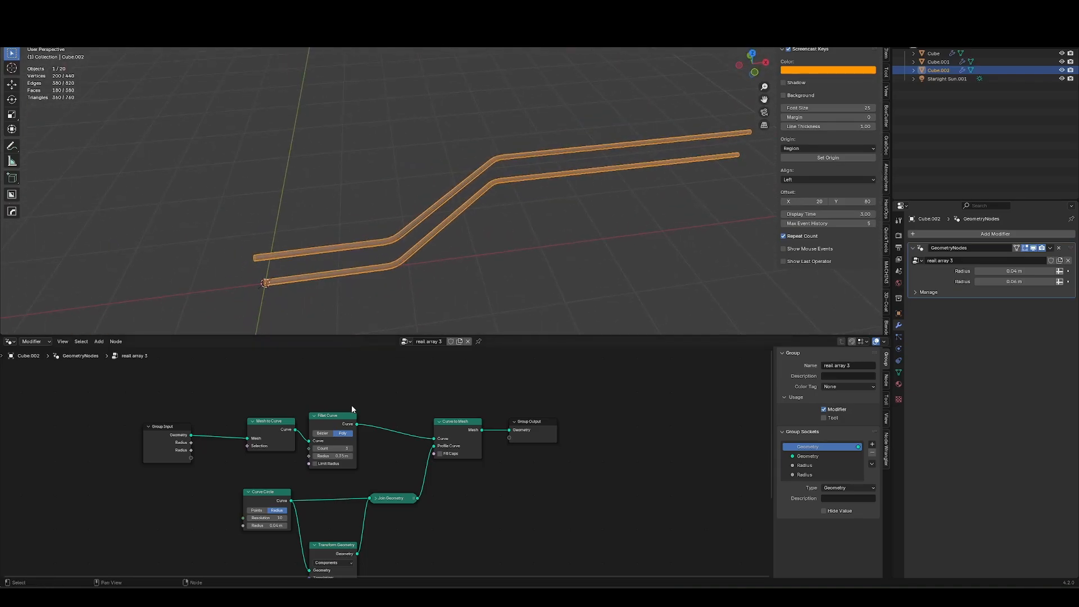
# Add an Instance on Points node to the duplicated rail's node tree.
pyautogui.hotkey('shift', 'a')
pyautogui.write('inst')
pyautogui.press('Return')
pyautogui.click(375, 404)
pyautogui.press('g')
pyautogui.click(446, 358)
# Connect the Fillet Curve output to the Instance on Points node's Points input and reposition the node.
pyautogui.moveTo(376, 404); pyautogui.dragTo(397, 491, button='middle')
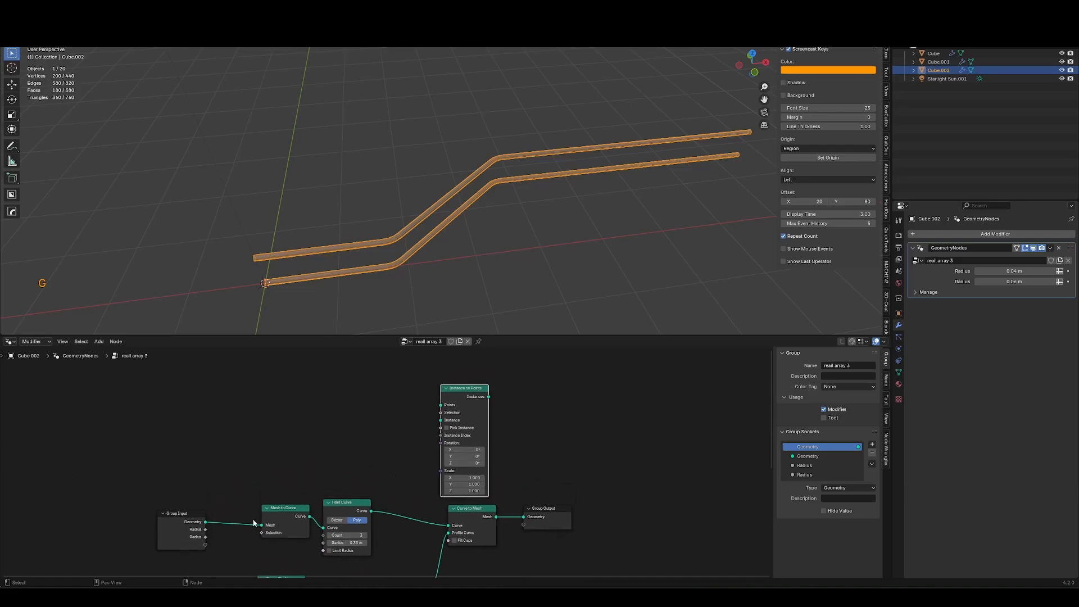
pyautogui.moveTo(301, 497); pyautogui.dragTo(256, 493, button='middle')
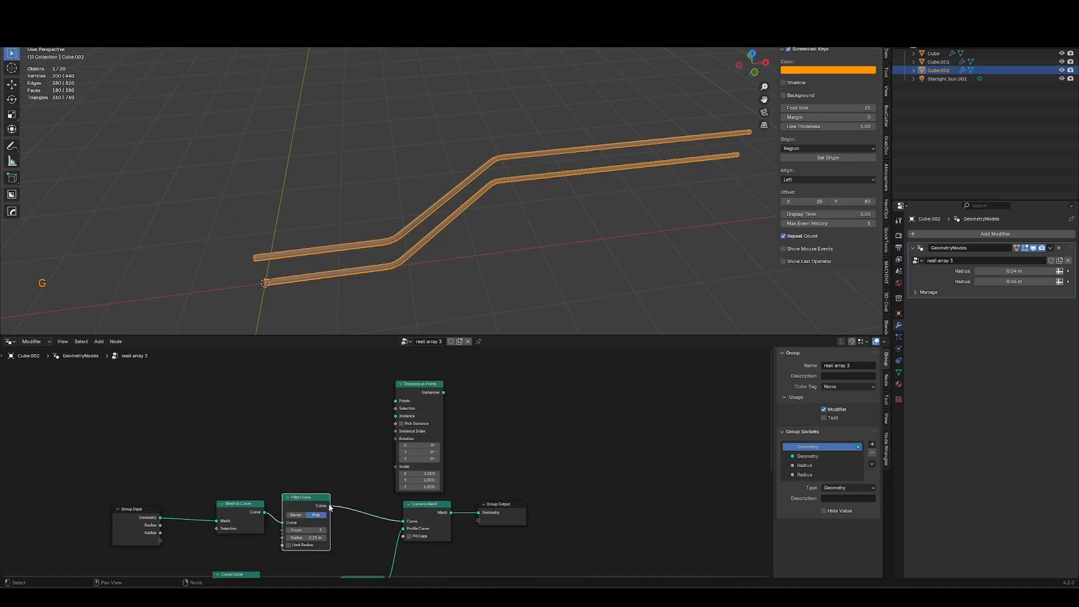
pyautogui.moveTo(330, 507); pyautogui.dragTo(396, 401)
pyautogui.click(436, 388)
pyautogui.press('g')
pyautogui.click(463, 368)
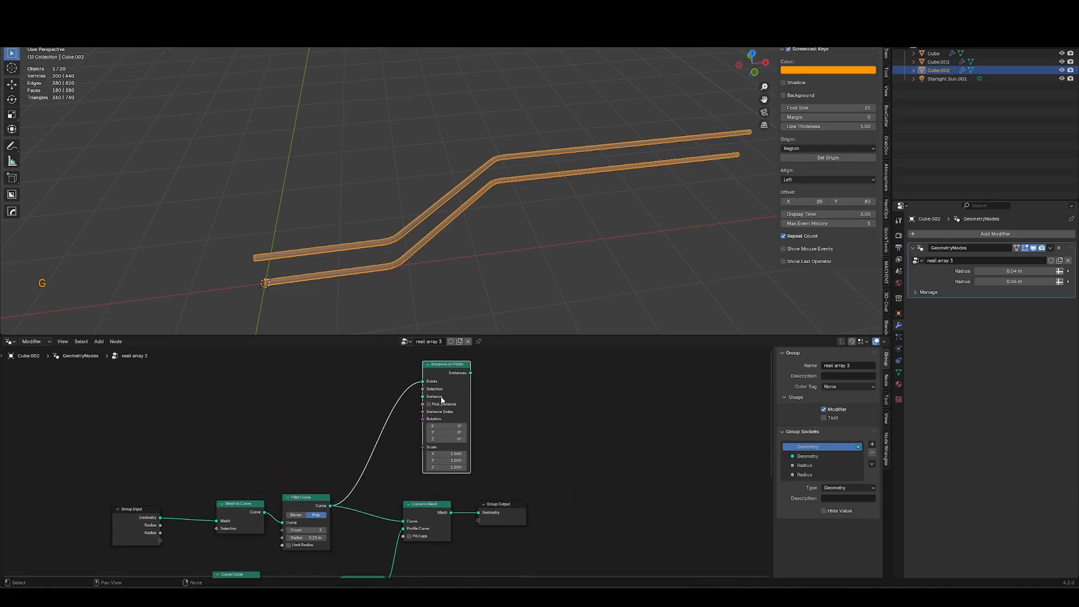
# Add a Cylinder node feeding the Instance input of the Instance on Points node.
pyautogui.moveTo(440, 397); pyautogui.dragTo(443, 428, button='middle')
pyautogui.moveTo(425, 428); pyautogui.dragTo(341, 415)
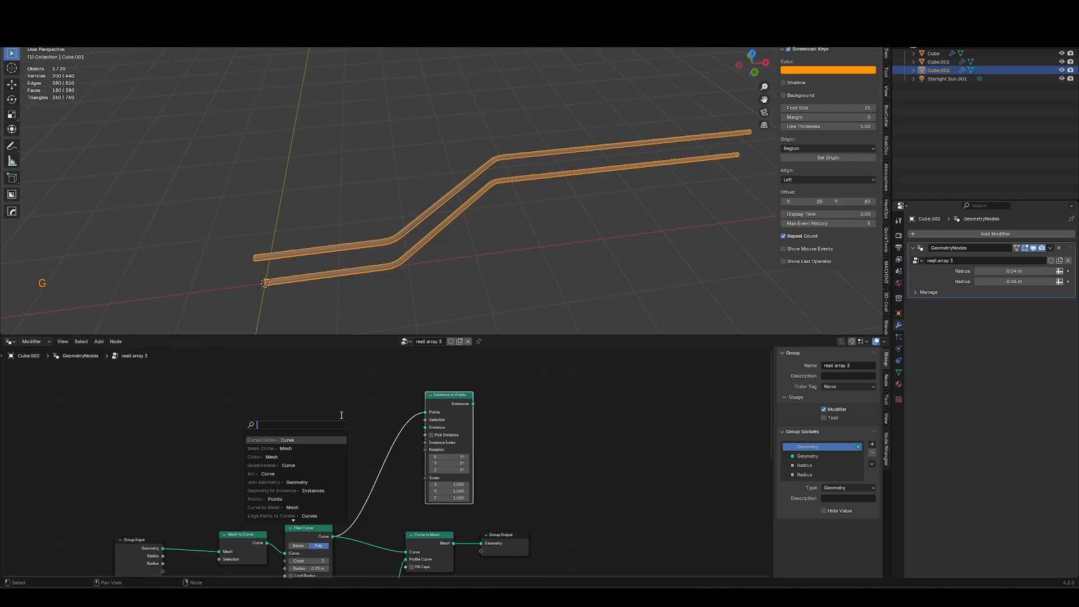
pyautogui.write('cyl')
pyautogui.press('Return')
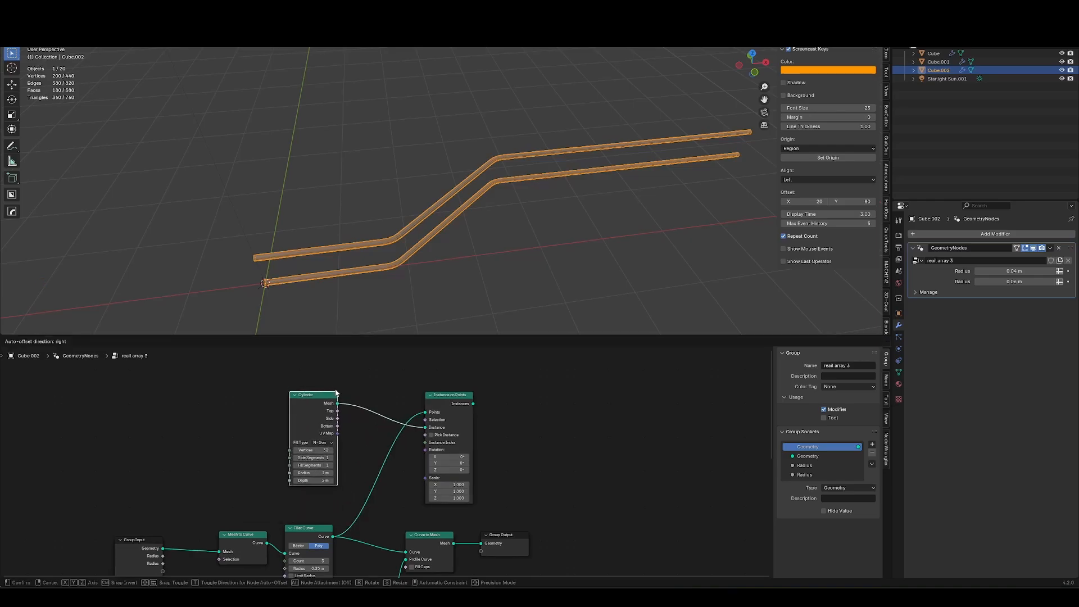
pyautogui.click(337, 392)
# Combine the instanced cylinders with the rail mesh through a Join Geometry node into the Group Output.
pyautogui.moveTo(562, 473); pyautogui.dragTo(466, 427, button='middle')
pyautogui.moveTo(464, 433); pyautogui.dragTo(427, 530)
pyautogui.press('g')
pyautogui.click(475, 532)
pyautogui.click(475, 532)
pyautogui.moveTo(387, 489); pyautogui.dragTo(368, 504, button='middle')
pyautogui.keyDown('ctrl'); pyautogui.keyDown('shift'); pyautogui.moveTo(346, 438); pyautogui.dragTo(318, 530, button='right'); pyautogui.keyUp('shift'); pyautogui.keyUp('ctrl')
pyautogui.moveTo(447, 525); pyautogui.dragTo(517, 453)
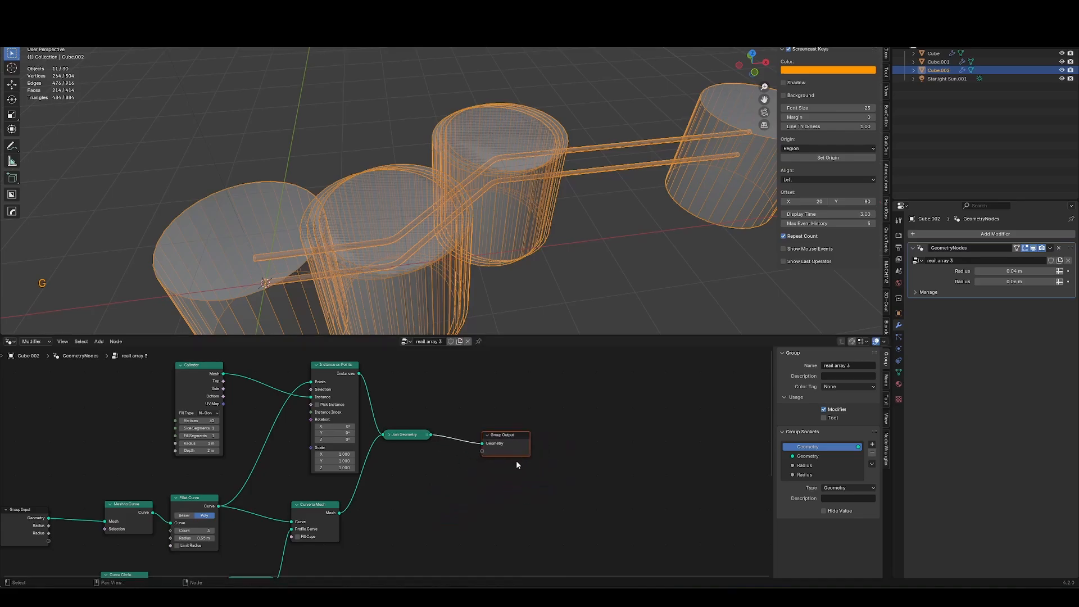
# Insert a Resample Curve node in Length mode between Fillet Curve and Instance on Points.
pyautogui.moveTo(517, 453); pyautogui.dragTo(538, 426, button='middle')
pyautogui.hotkey('shift', 'a')
pyautogui.write('res')
pyautogui.press('Return')
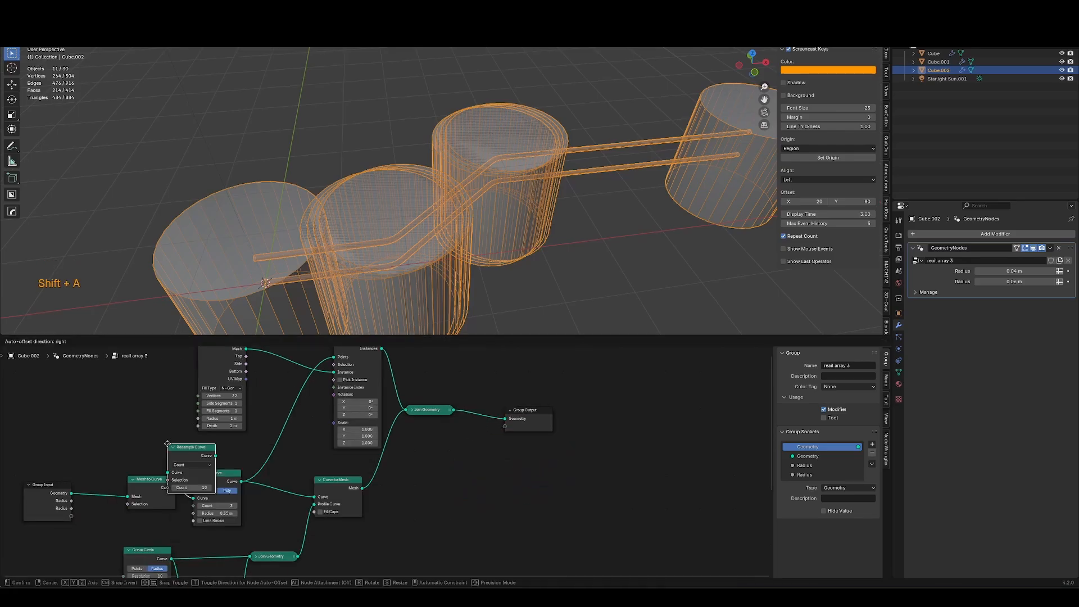
pyautogui.click(288, 428)
pyautogui.click(287, 456)
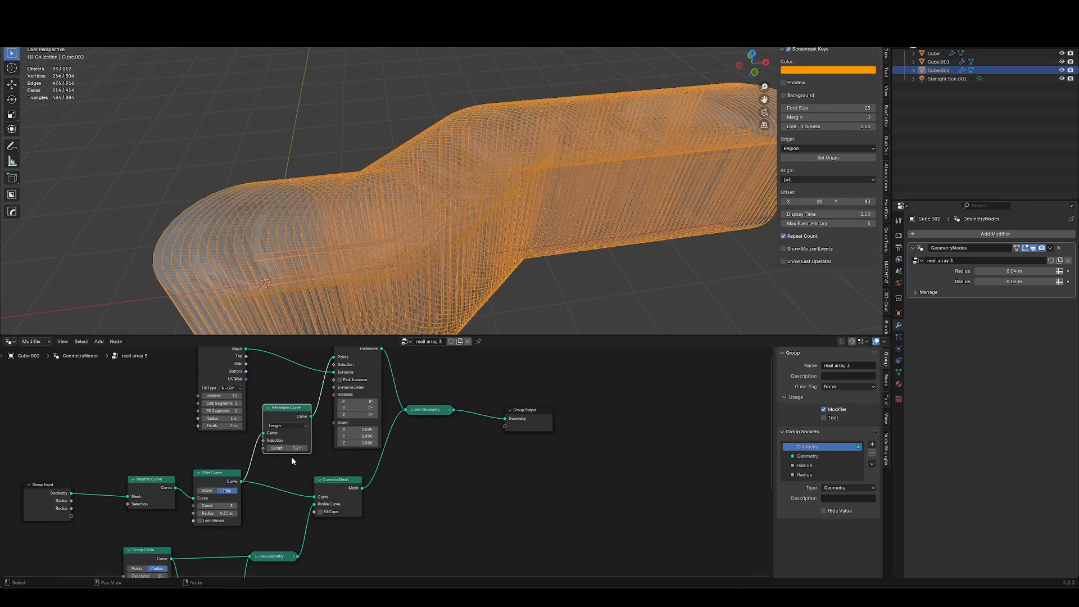
# Set the Resample Curve length to 2.68 m to space out the posts.
pyautogui.moveTo(288, 448); pyautogui.dragTo(319, 458)
pyautogui.hotkey('alt', 'z')
pyautogui.scroll(3, 321, 458)
pyautogui.moveTo(294, 492); pyautogui.dragTo(323, 511)
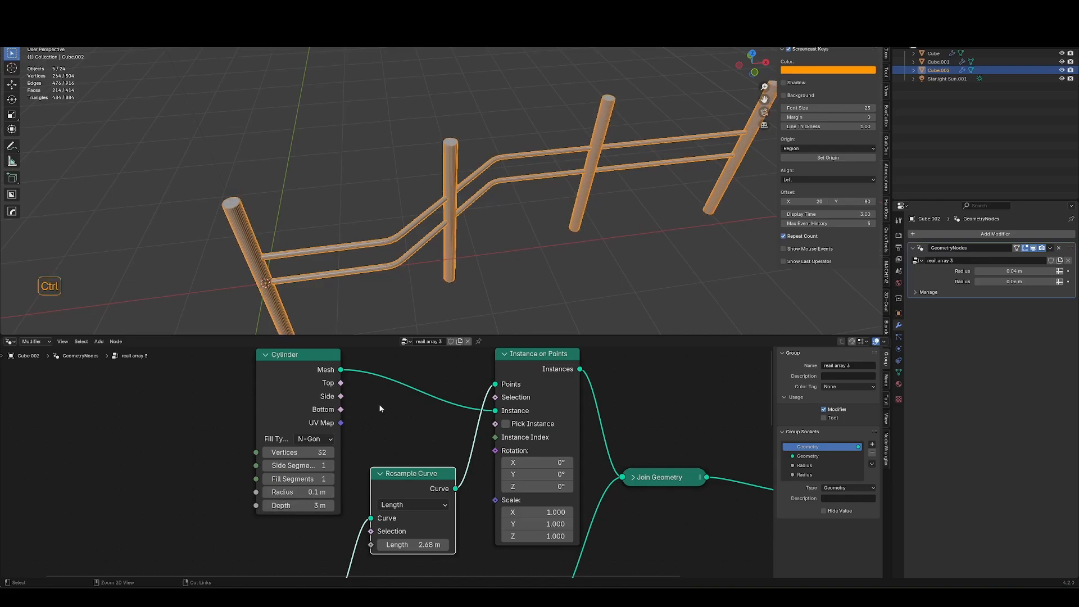
# Insert a Set Position node between the Cylinder's Mesh output and the Instance input.
pyautogui.scroll(-3, 379, 405)
pyautogui.moveTo(347, 349); pyautogui.dragTo(359, 380, button='middle')
pyautogui.click(353, 396)
pyautogui.press('g')
pyautogui.click(225, 358)
pyautogui.hotkey('shift', 'a')
pyautogui.write('set p')
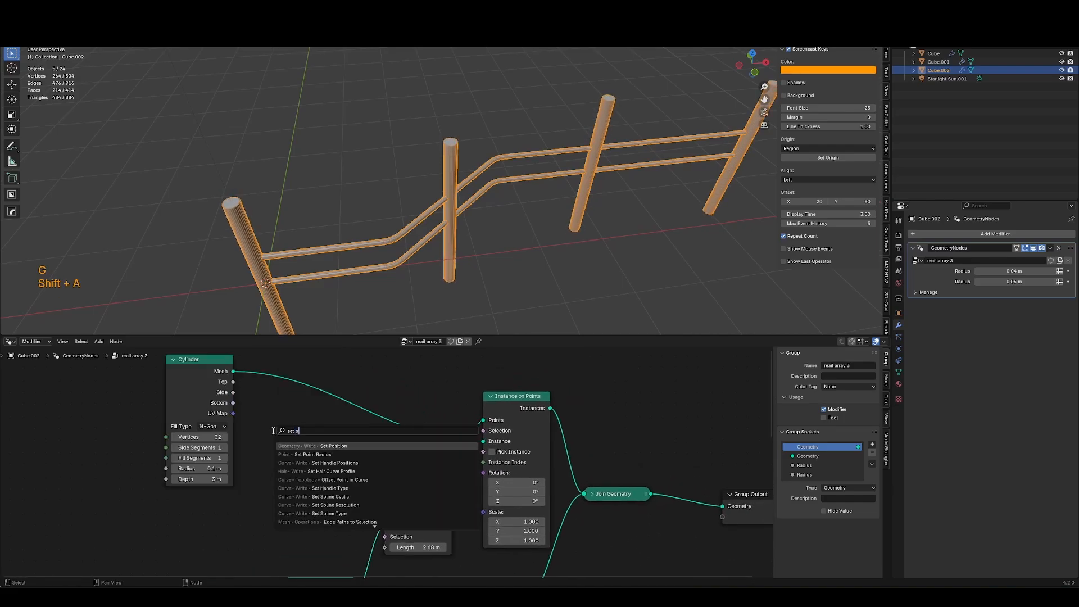
pyautogui.press('Return')
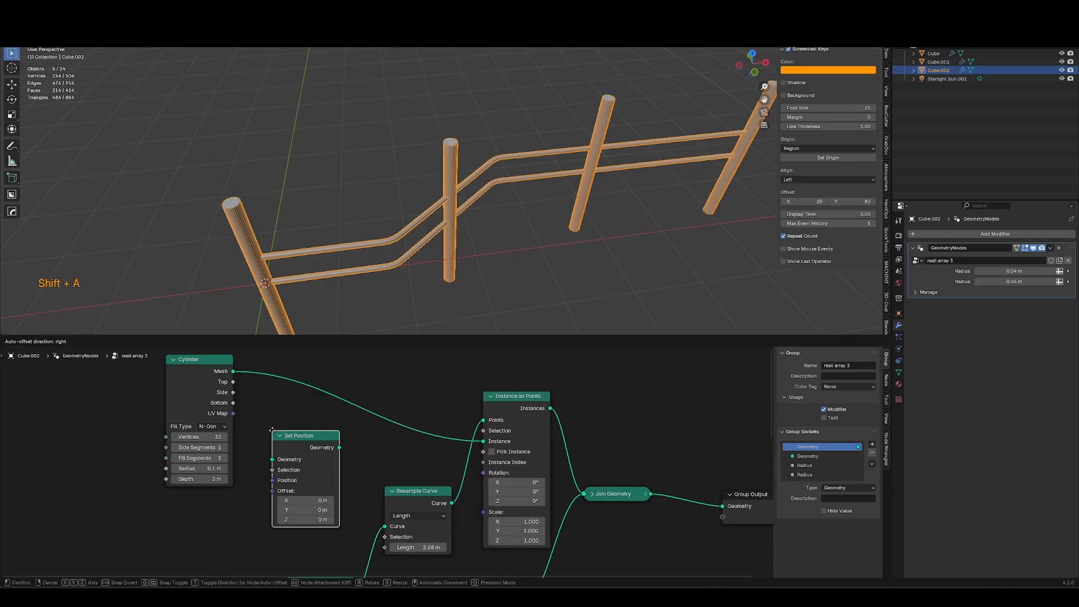
pyautogui.click(270, 415)
pyautogui.press('g')
pyautogui.click(285, 423)
pyautogui.press('g')
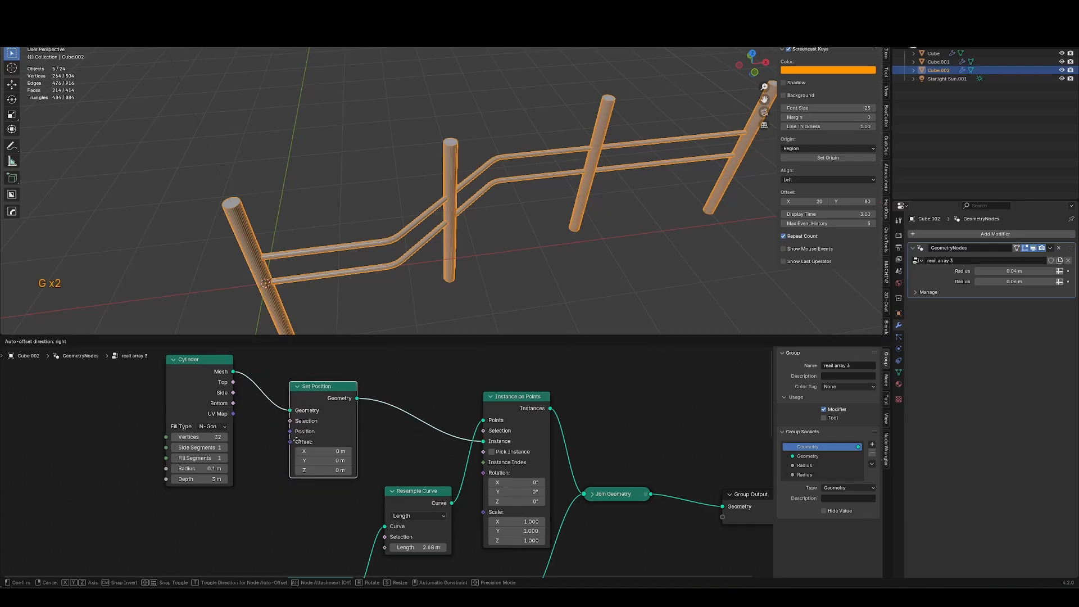
pyautogui.click(308, 441)
# Set the Set Position node's Z offset to 1.5 m to raise the posts.
pyautogui.moveTo(250, 490); pyautogui.dragTo(288, 489, button='middle')
pyautogui.click(281, 504)
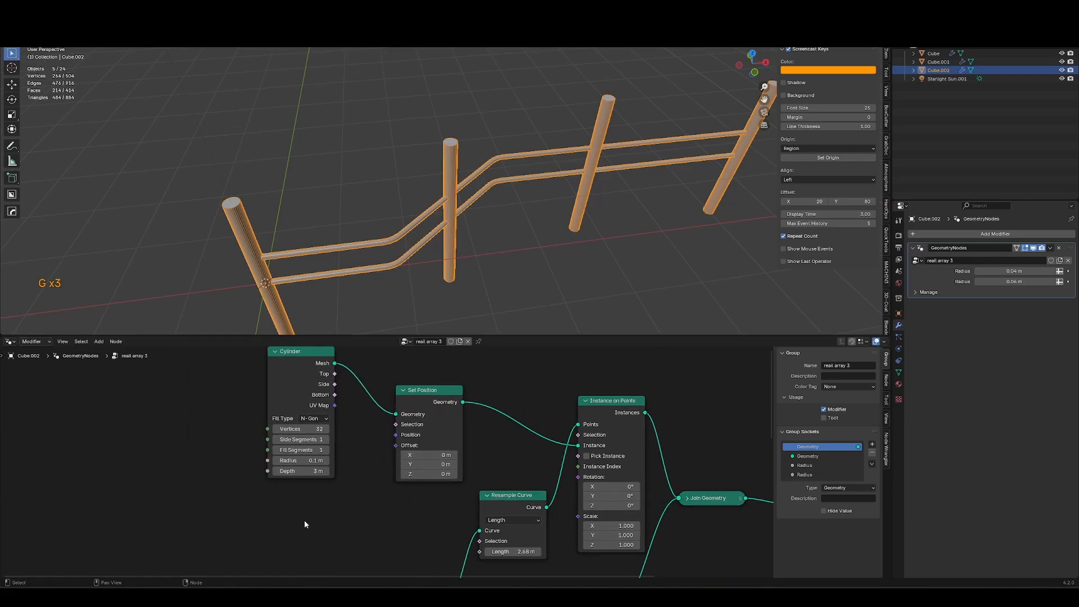
pyautogui.moveTo(428, 474)
pyautogui.mouseDown()
pyautogui.moveTo(495, 474)
pyautogui.moveTo(444, 477)
pyautogui.mouseUp()
pyautogui.keyDown('shift'); pyautogui.moveTo(357, 502); pyautogui.dragTo(308, 511, button='middle'); pyautogui.keyUp('shift')
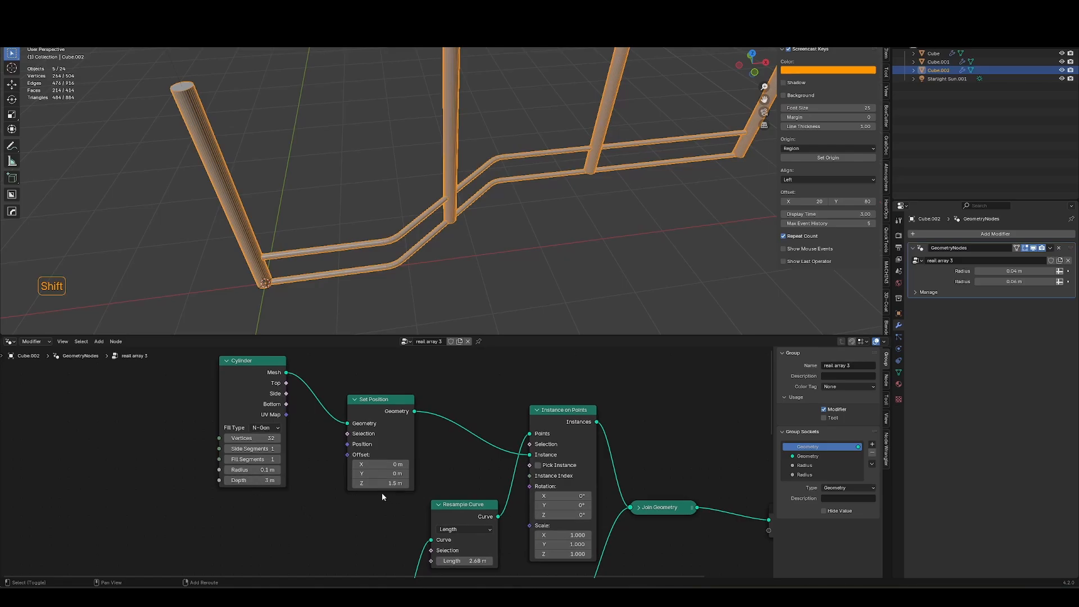
pyautogui.moveTo(261, 479); pyautogui.dragTo(233, 479)
pyautogui.hotkey('ctrl', 'z')
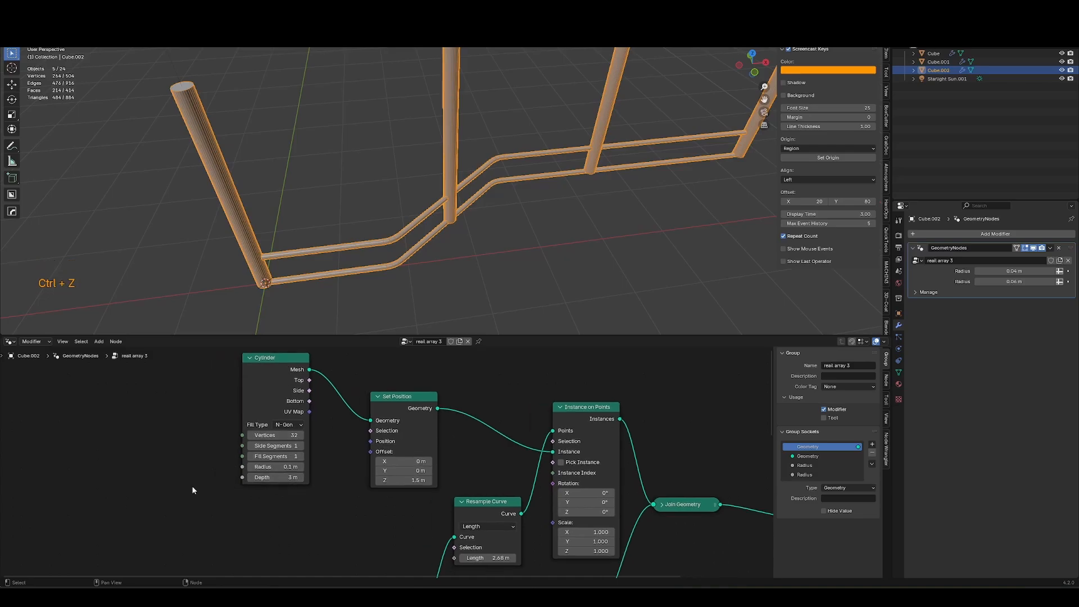
# Add a Value node set to 3 and connect it to the Cylinder's Depth input.
pyautogui.hotkey('shift', 'a')
pyautogui.click(180, 488)
pyautogui.click(136, 501)
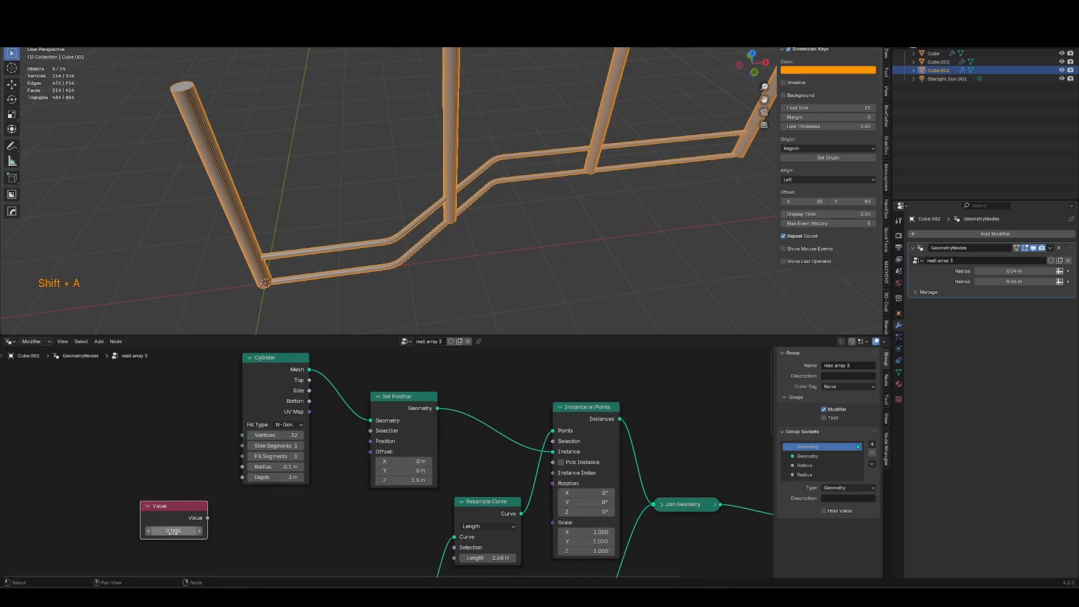
pyautogui.write('3')
pyautogui.press('Return')
pyautogui.moveTo(242, 479); pyautogui.dragTo(242, 478)
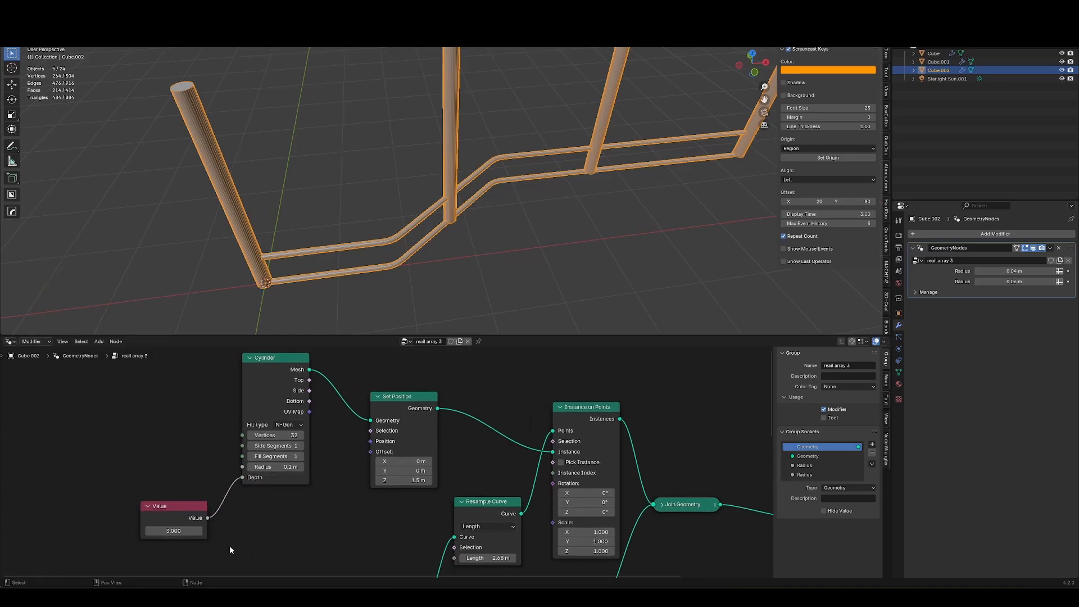
# Add a Math node in Divide mode that divides the Value node's output by 2.
pyautogui.moveTo(305, 558); pyautogui.dragTo(369, 498)
pyautogui.hotkey('shift', 'a')
pyautogui.write('math')
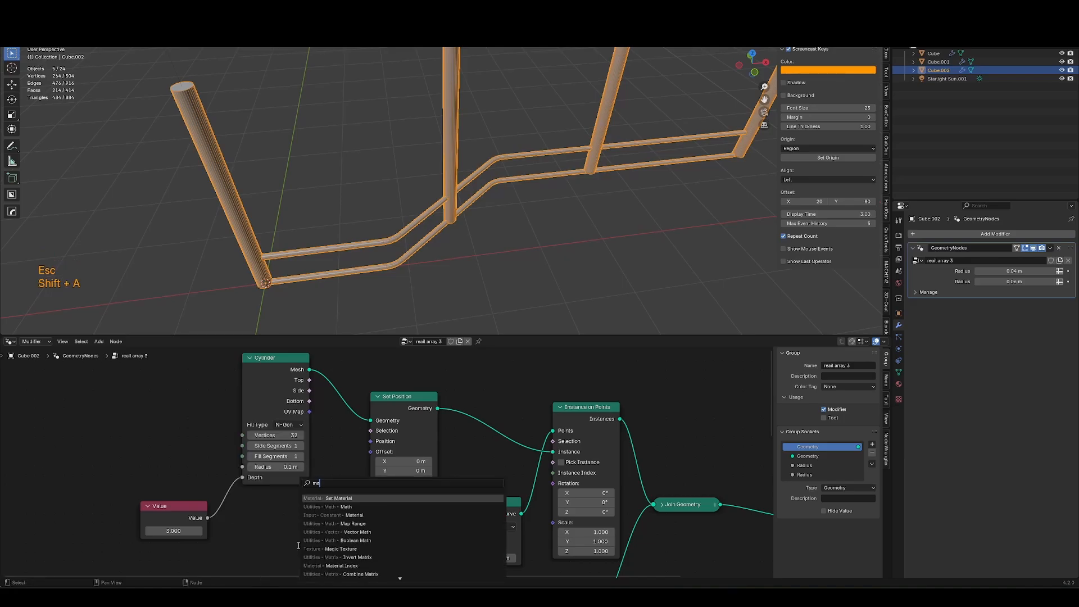
pyautogui.press('Return')
pyautogui.click(246, 542)
pyautogui.moveTo(271, 569); pyautogui.dragTo(300, 505, button='middle')
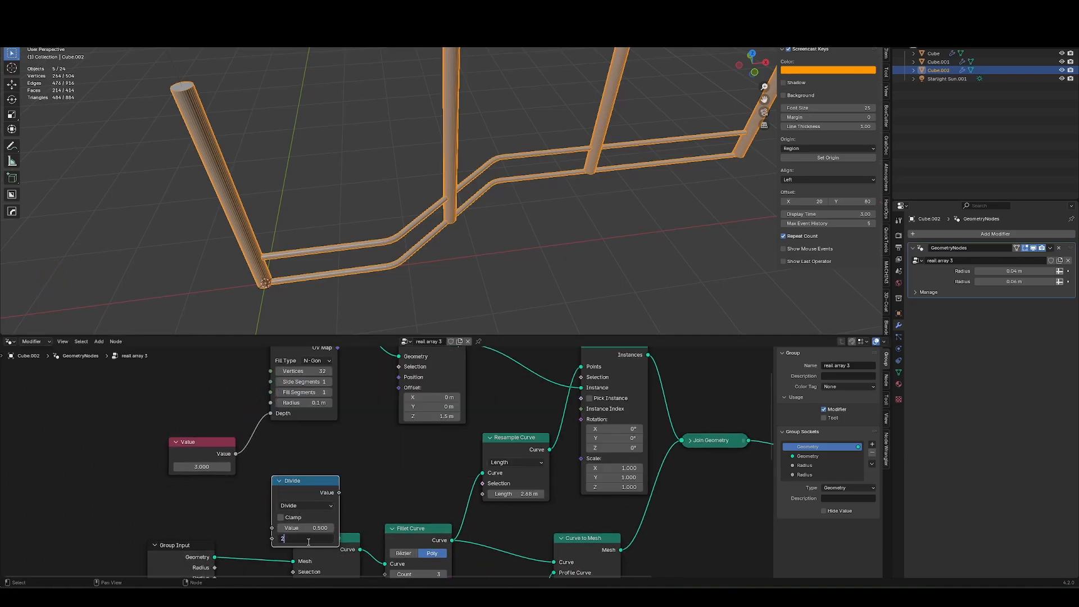
pyautogui.moveTo(307, 484); pyautogui.dragTo(308, 452)
pyautogui.moveTo(235, 454); pyautogui.dragTo(273, 495)
# Feed the Divide result into a Combine XYZ node's Z and connect its vector to the Set Position Offset.
pyautogui.moveTo(340, 461); pyautogui.dragTo(368, 468)
pyautogui.write('combine')
pyautogui.press('Return')
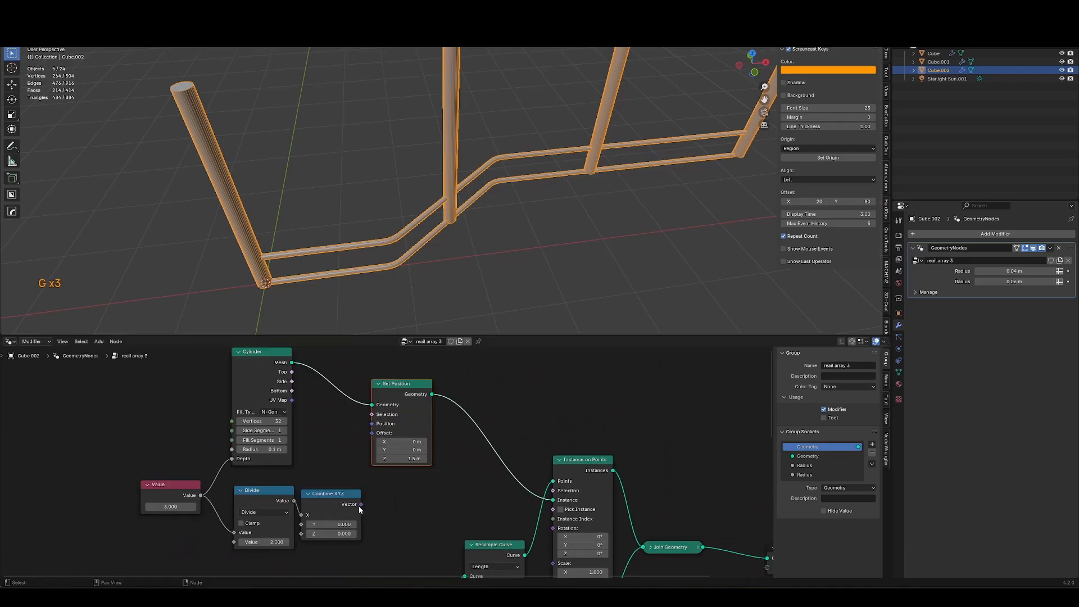
pyautogui.moveTo(361, 504); pyautogui.dragTo(370, 433)
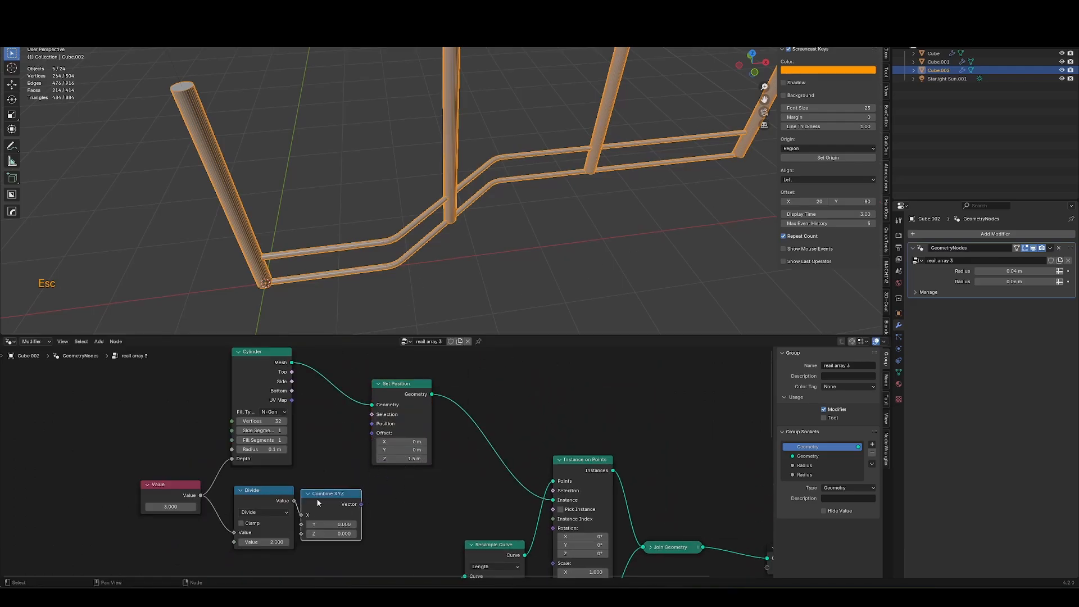
pyautogui.press('g')
pyautogui.moveTo(309, 516)
pyautogui.mouseDown()
pyautogui.moveTo(299, 538)
pyautogui.moveTo(310, 530)
pyautogui.mouseUp()
pyautogui.moveTo(366, 440); pyautogui.dragTo(371, 434)
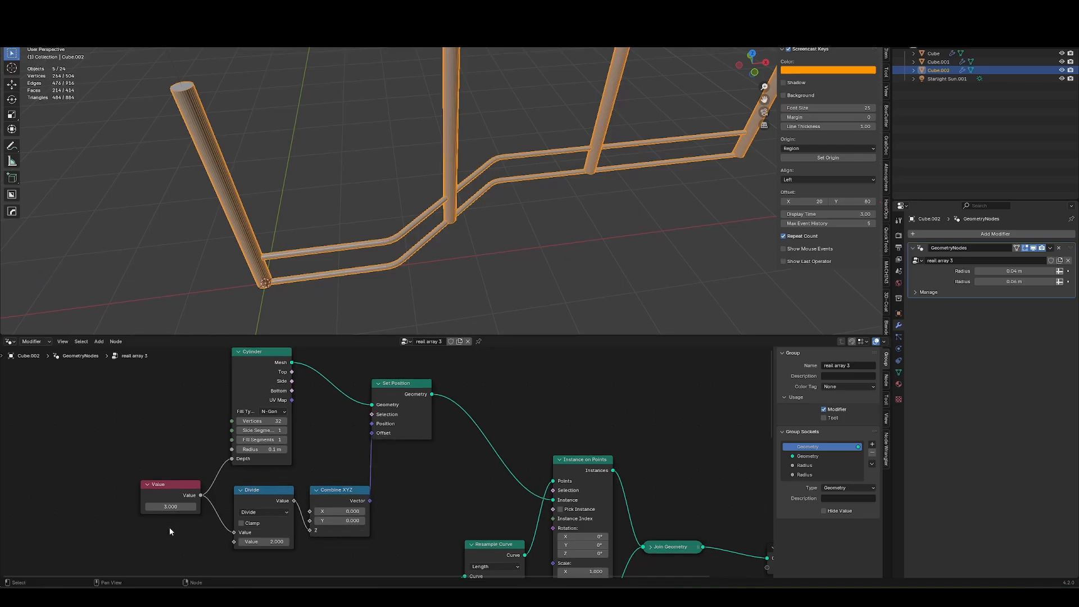
# Set the Value node to 0.85 and the Cylinder radius to 0.05 m.
pyautogui.moveTo(165, 507)
pyautogui.mouseDown()
pyautogui.moveTo(144, 508)
pyautogui.moveTo(164, 517)
pyautogui.moveTo(141, 518)
pyautogui.moveTo(151, 518)
pyautogui.mouseUp()
pyautogui.keyDown('shift'); pyautogui.moveTo(264, 449); pyautogui.dragTo(264, 449); pyautogui.keyUp('shift')
pyautogui.moveTo(430, 258); pyautogui.dragTo(411, 261, button='middle')
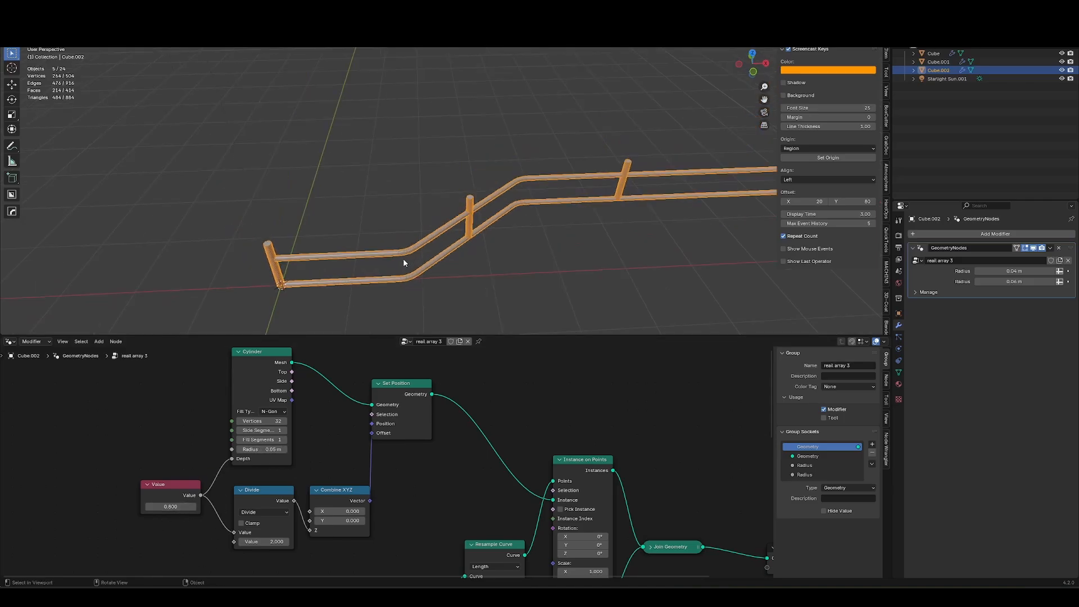
# Reduce the Resample Curve length to about 1.15 m for denser posts.
pyautogui.scroll(-3, 436, 506)
pyautogui.moveTo(447, 536); pyautogui.dragTo(445, 474, button='middle')
pyautogui.scroll(6, 467, 483)
pyautogui.keyDown('shift'); pyautogui.moveTo(524, 523); pyautogui.dragTo(520, 541); pyautogui.keyUp('shift')
pyautogui.scroll(-3, 315, 523)
pyautogui.moveTo(292, 540); pyautogui.dragTo(275, 371, button='middle')
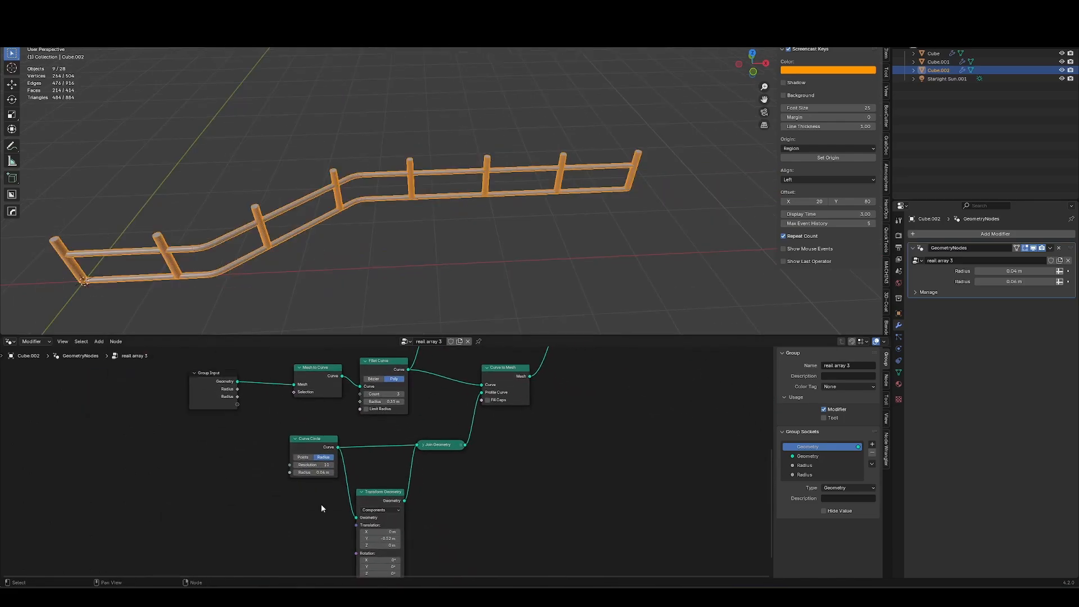
# Duplicate the profile's Transform Geometry node and move the Curve to Mesh node aside to make room.
pyautogui.click(383, 504)
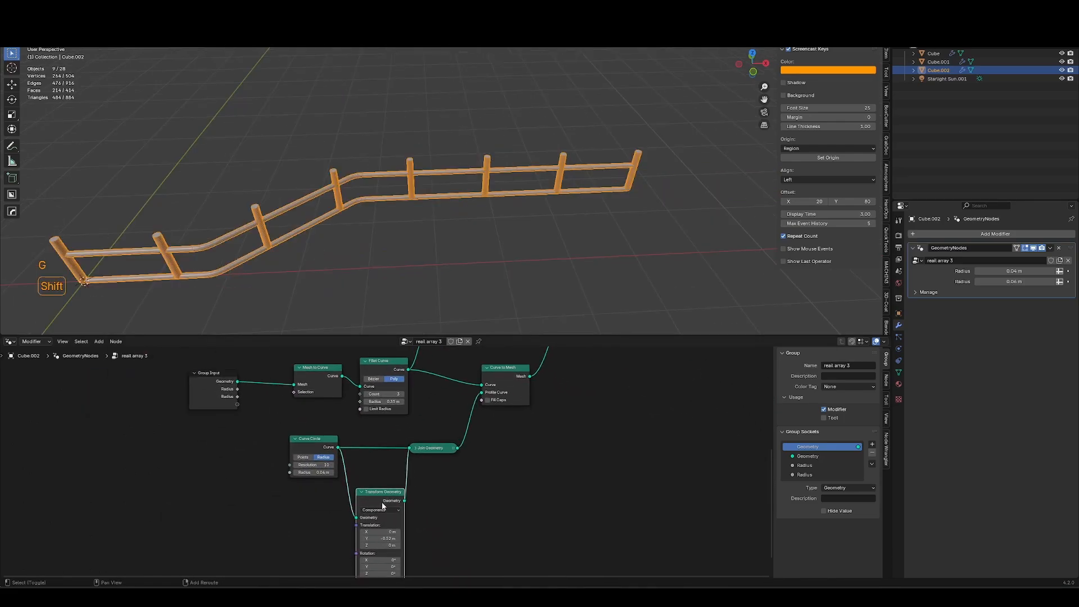
pyautogui.hotkey('shift', 'd')
pyautogui.click(490, 445)
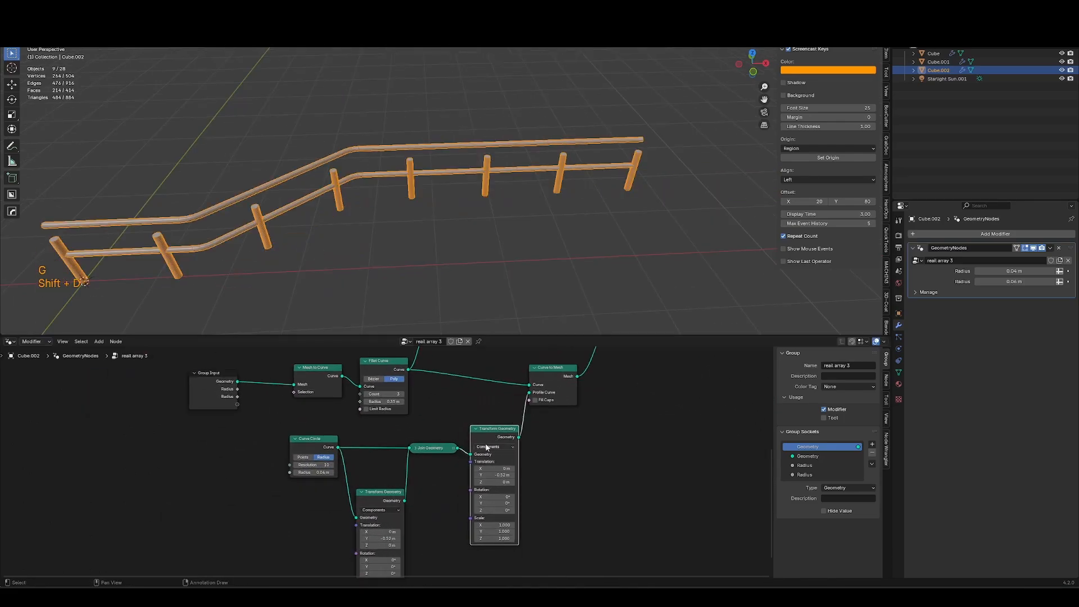
pyautogui.click(559, 374)
pyautogui.press('g')
pyautogui.click(569, 361)
# Route the joined profile through the duplicated Transform Geometry and set its Y translation to -0.21 m.
pyautogui.scroll(4, 551, 485)
pyautogui.moveTo(551, 484); pyautogui.dragTo(533, 505, button='middle')
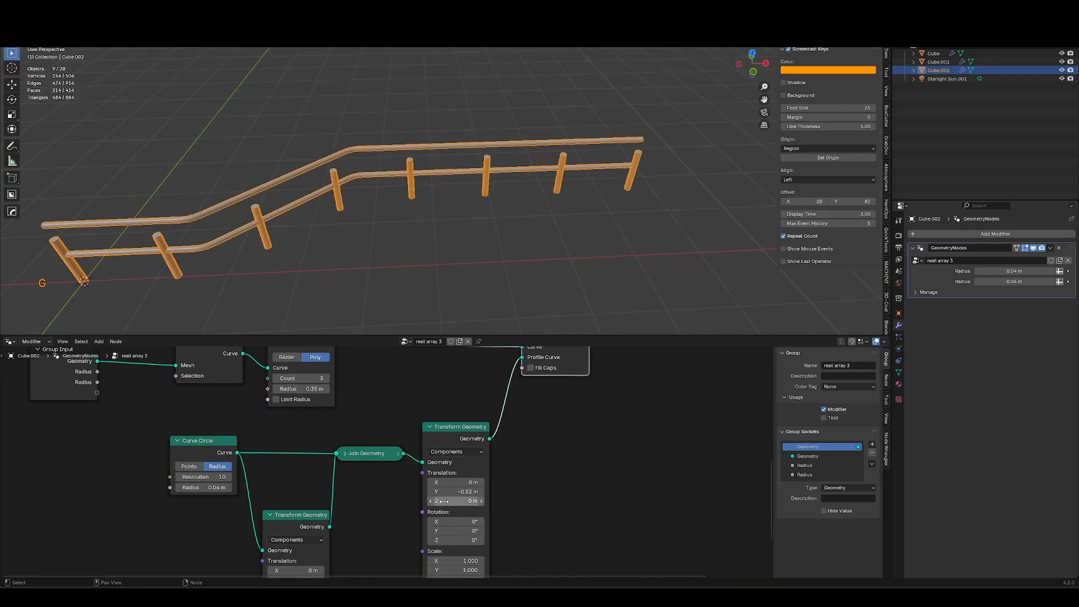
pyautogui.press('BackSpace')
pyautogui.keyDown('shift'); pyautogui.moveTo(444, 491); pyautogui.dragTo(436, 491); pyautogui.keyUp('shift')
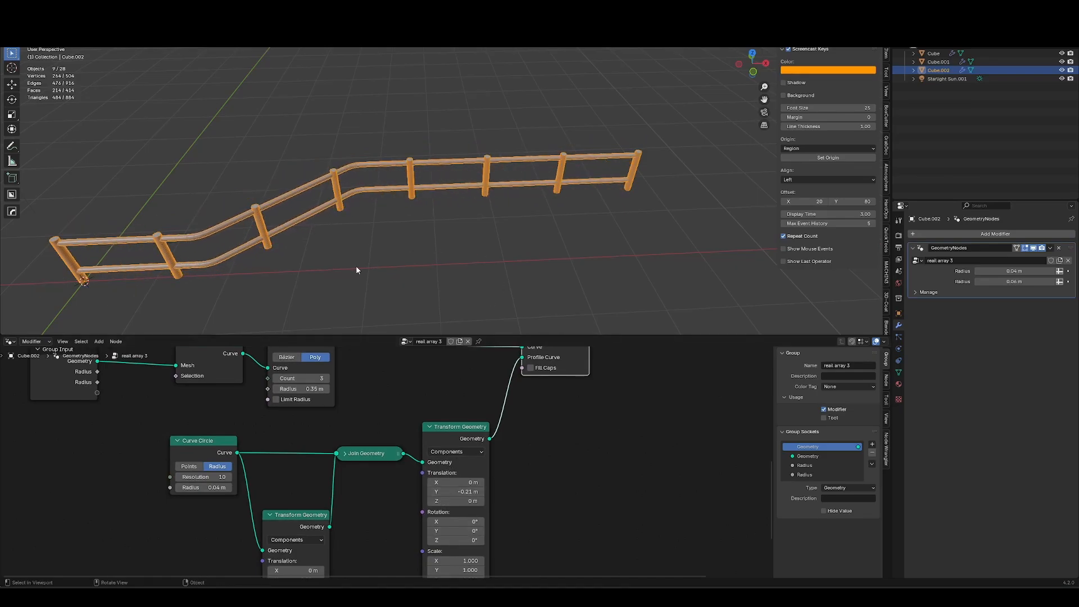
# Toggle into Edit Mode to inspect the rail's path in the viewport.
pyautogui.press('Tab')
pyautogui.hotkey('alt', 'z')
pyautogui.keyDown('shift'); pyautogui.moveTo(692, 173); pyautogui.dragTo(662, 223, button='middle'); pyautogui.keyUp('shift')
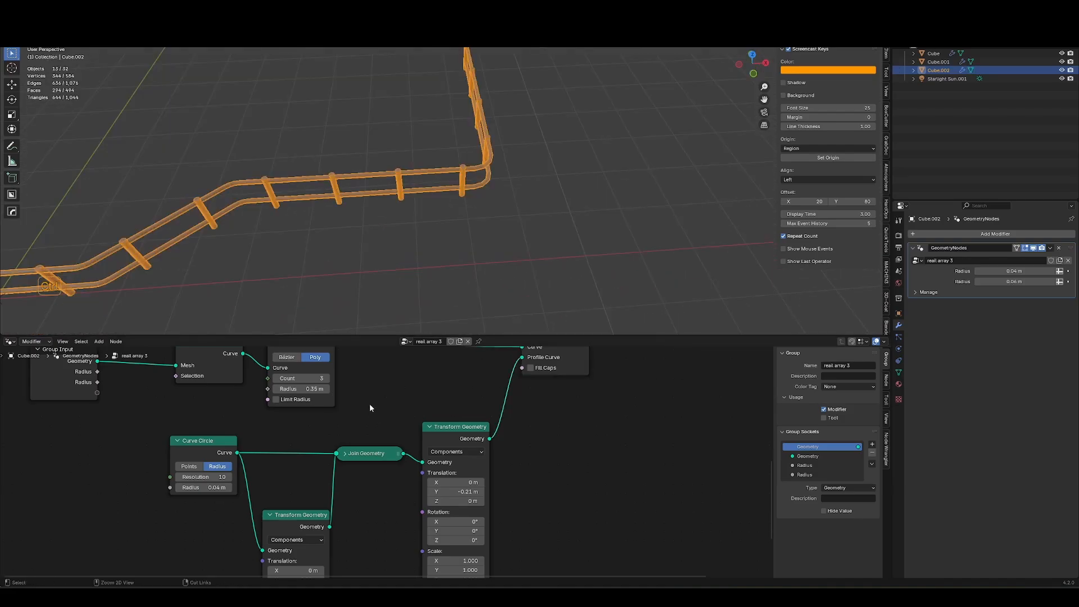
pyautogui.scroll(-2, 370, 407)
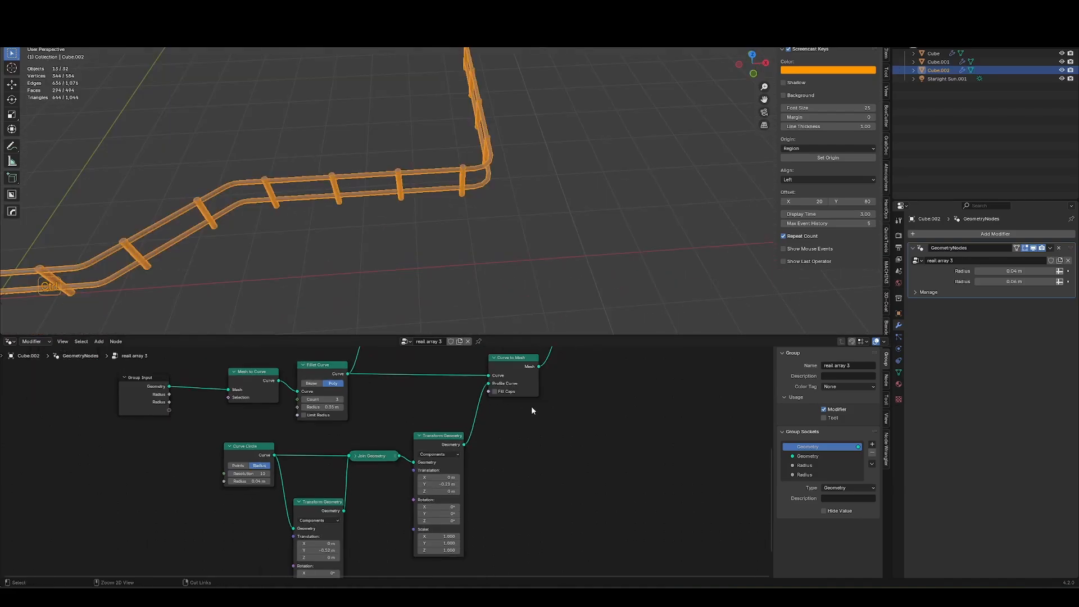
# Remove both Radius sockets from the node group's interface.
pyautogui.click(805, 466)
pyautogui.click(873, 453)
pyautogui.click(873, 453)
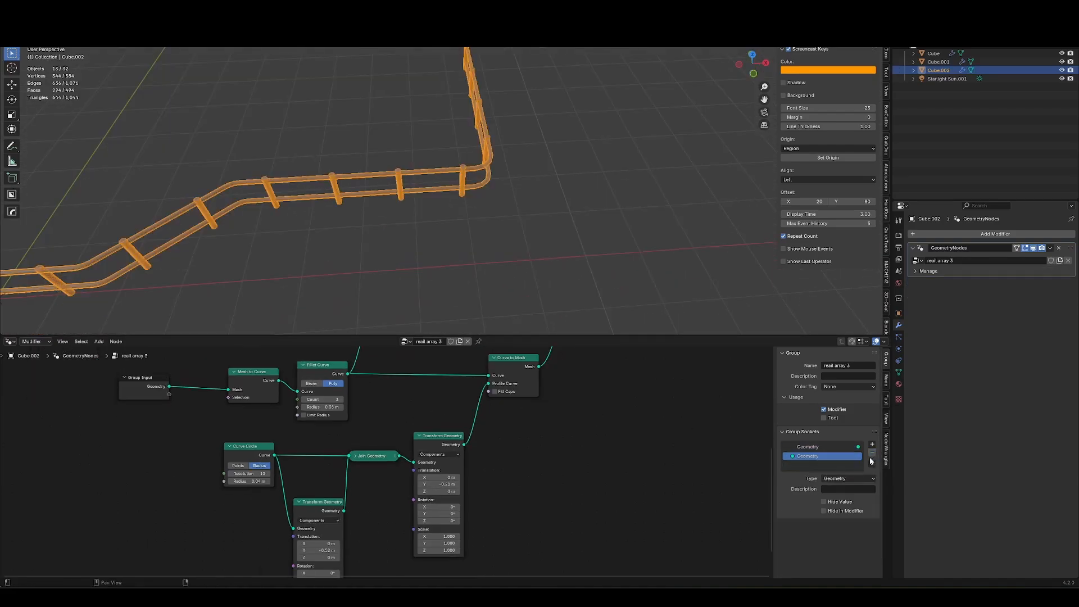
# Move the Group Input node next to the Mesh to Curve node.
pyautogui.moveTo(203, 428); pyautogui.dragTo(377, 494, button='middle')
pyautogui.moveTo(367, 481); pyautogui.dragTo(332, 405)
pyautogui.press('g')
pyautogui.click(288, 413)
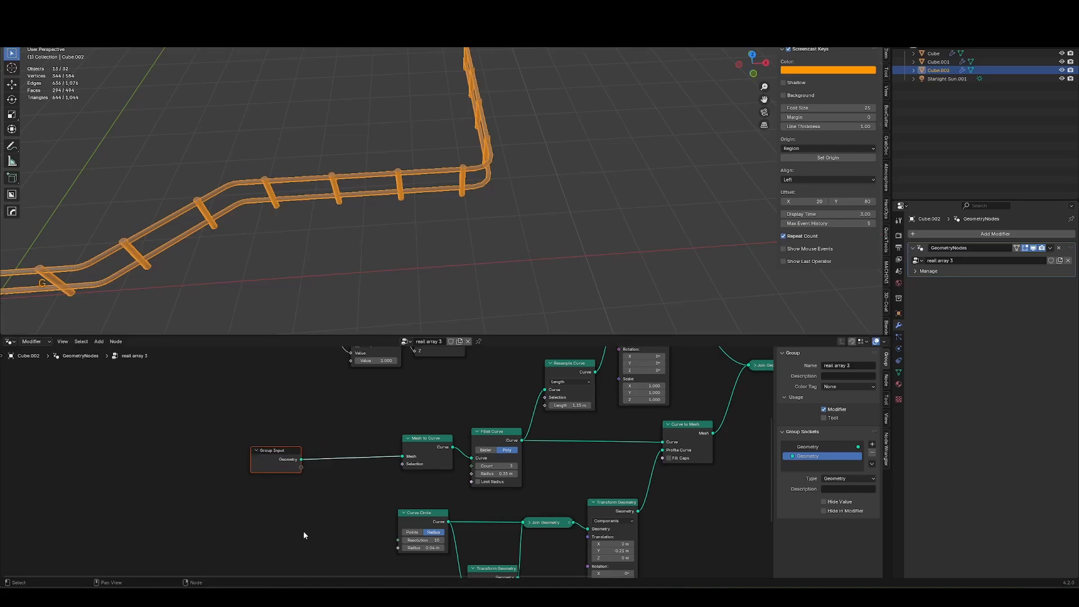
pyautogui.keyDown('ctrl'); pyautogui.moveTo(303, 532); pyautogui.dragTo(321, 490, button='middle'); pyautogui.keyUp('ctrl')
pyautogui.scroll(-3, 478, 469)
pyautogui.moveTo(478, 469); pyautogui.dragTo(483, 552, button='middle')
# Add a Math Multiply node after the Value node, feeding the Cylinder Depth and the Divide node.
pyautogui.click(326, 398)
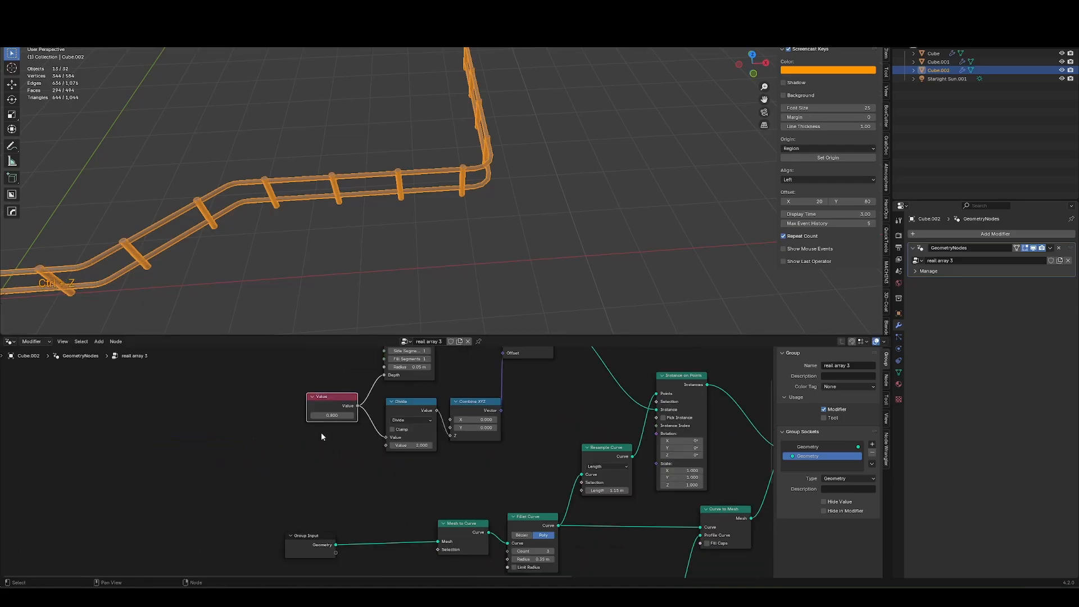
pyautogui.hotkey('ctrl', 'z')
pyautogui.hotkey('shift', 'a')
pyautogui.write('math')
pyautogui.press('Return')
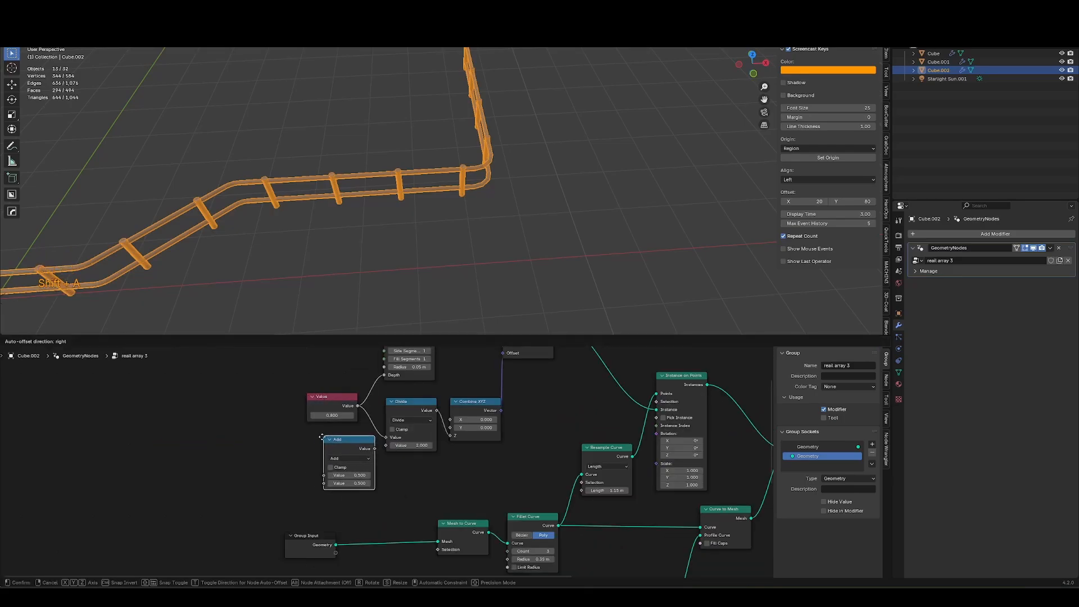
pyautogui.click(298, 439)
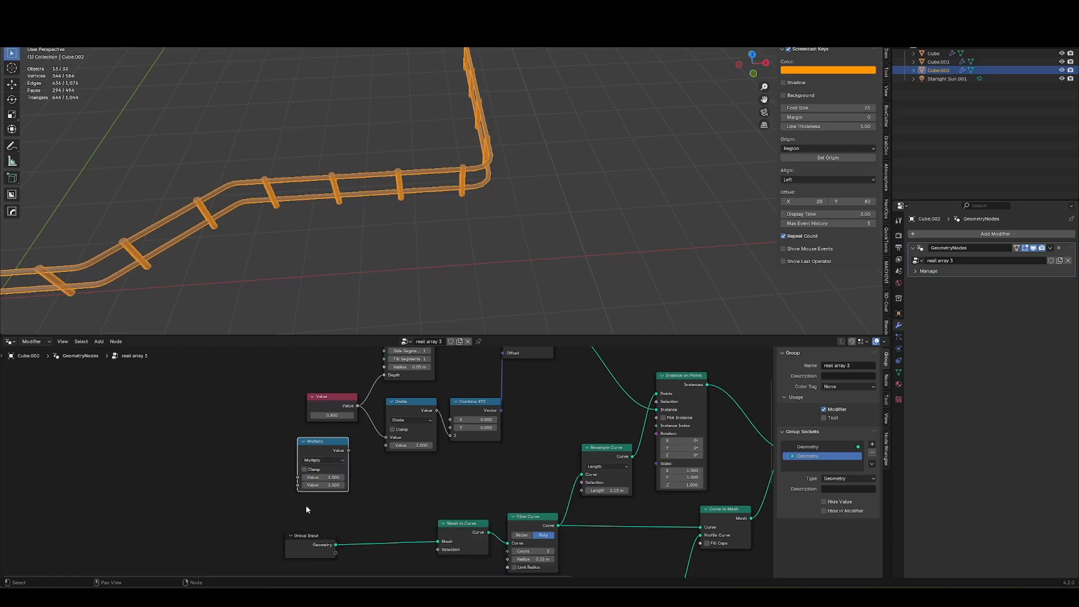
pyautogui.moveTo(344, 464); pyautogui.dragTo(365, 481, button='middle')
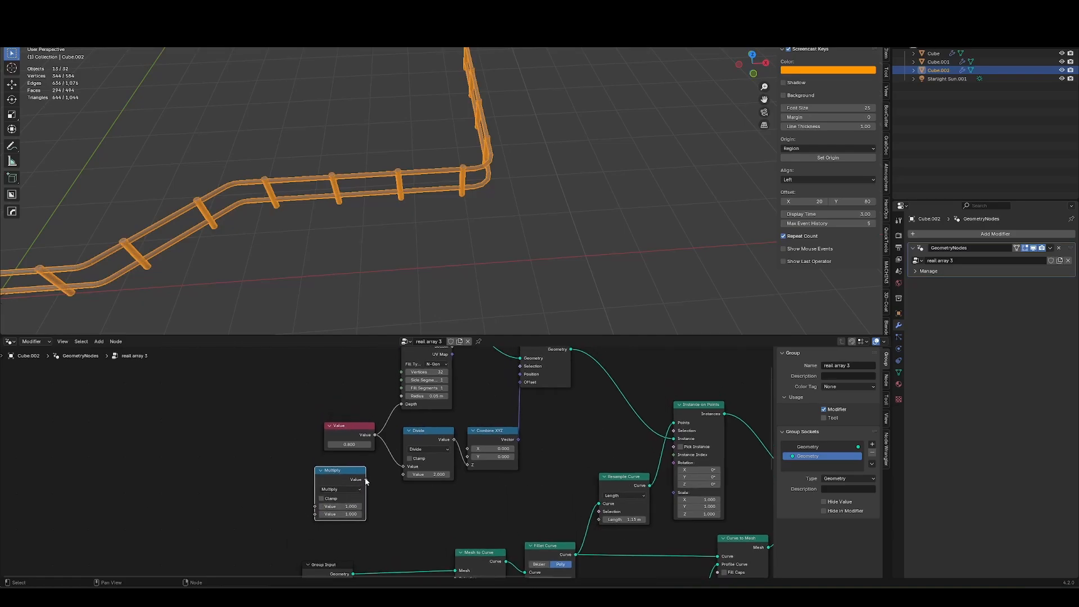
pyautogui.moveTo(346, 427); pyautogui.dragTo(267, 423)
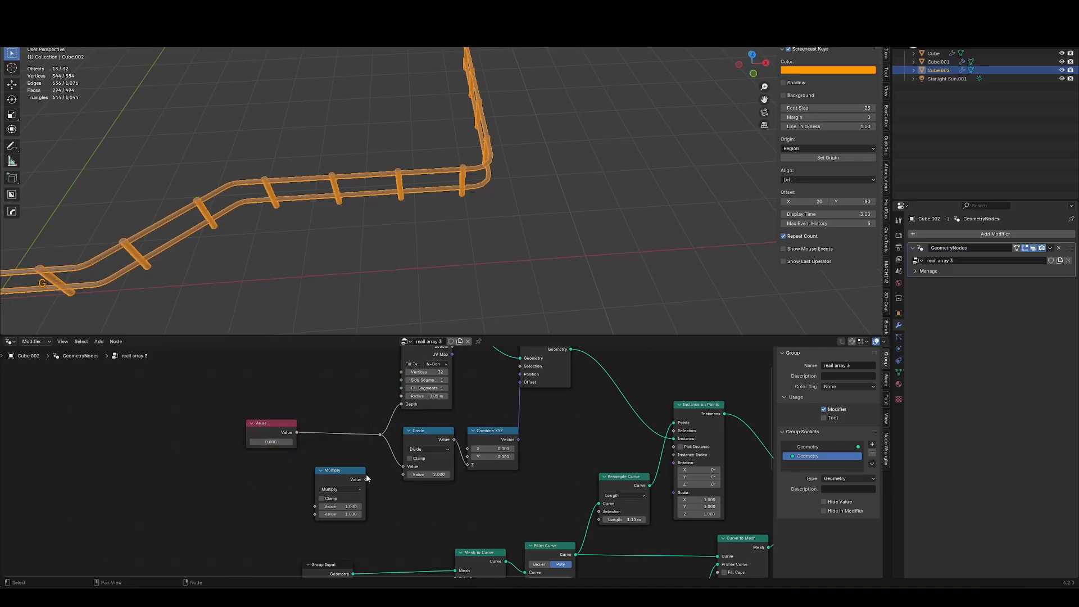
pyautogui.moveTo(366, 479); pyautogui.dragTo(343, 429)
pyautogui.moveTo(286, 483); pyautogui.dragTo(341, 456, button='middle')
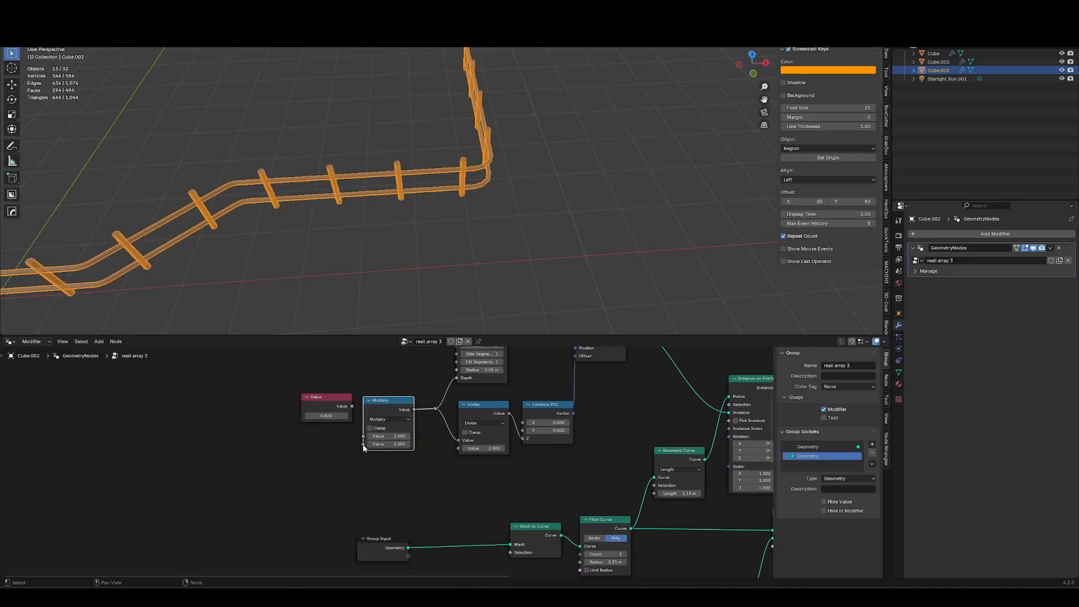
# Link the Multiply node's second value input to a new Group Input socket and reposition the Group Input node.
pyautogui.moveTo(363, 445); pyautogui.dragTo(391, 491)
pyautogui.moveTo(411, 555); pyautogui.dragTo(409, 555)
pyautogui.press('g')
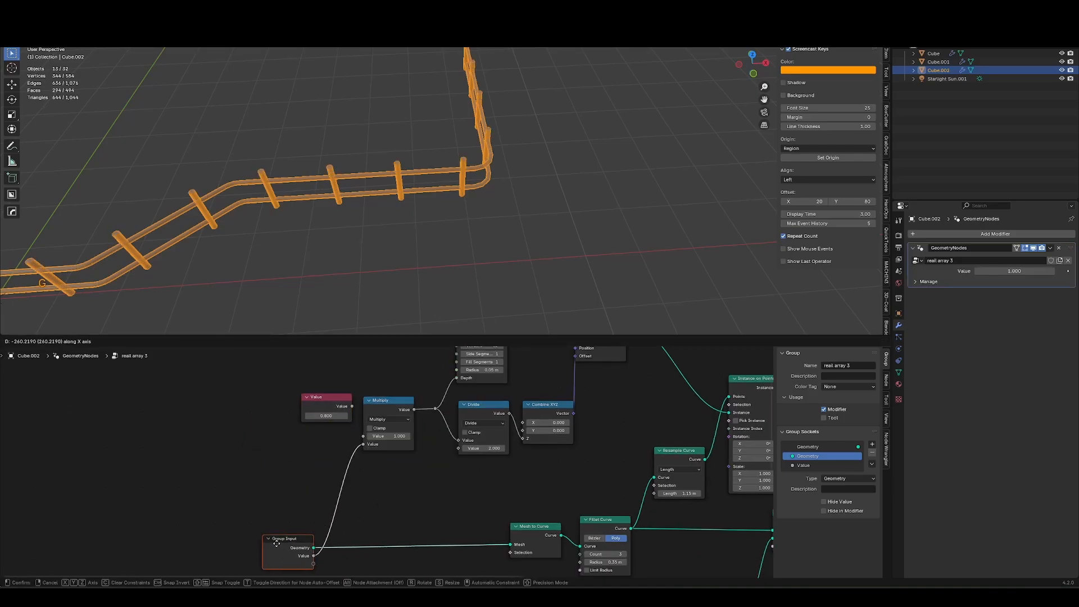
pyautogui.click(274, 548)
# Rename the new group socket to virtical height and set its modifier value to 1.100.
pyautogui.click(804, 465)
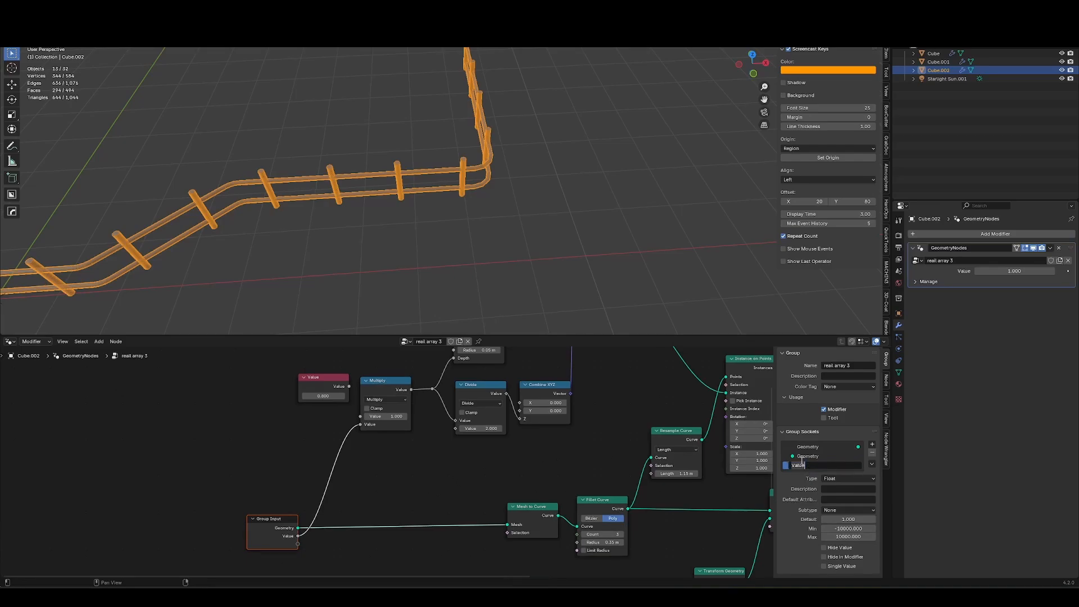
pyautogui.write('virtical height')
pyautogui.press('Return')
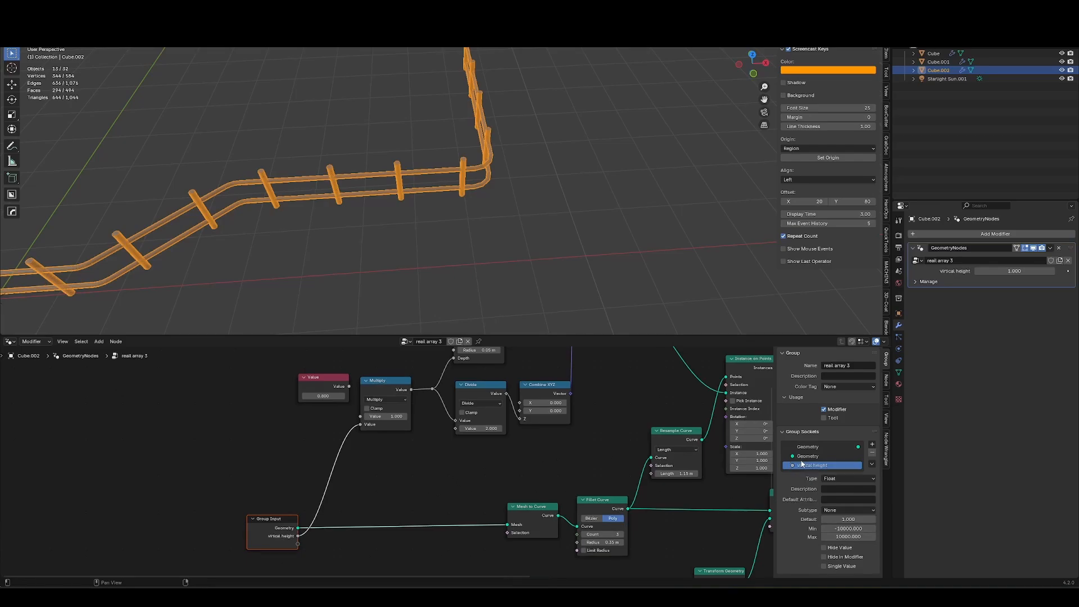
pyautogui.moveTo(1015, 272)
pyautogui.mouseDown()
pyautogui.moveTo(1027, 277)
pyautogui.moveTo(1009, 273)
pyautogui.mouseUp()
# Connect the Cylinder's Radius input to the Group Input as another new exposed socket.
pyautogui.moveTo(425, 351); pyautogui.dragTo(406, 361, button='middle')
pyautogui.moveTo(433, 360); pyautogui.dragTo(278, 554)
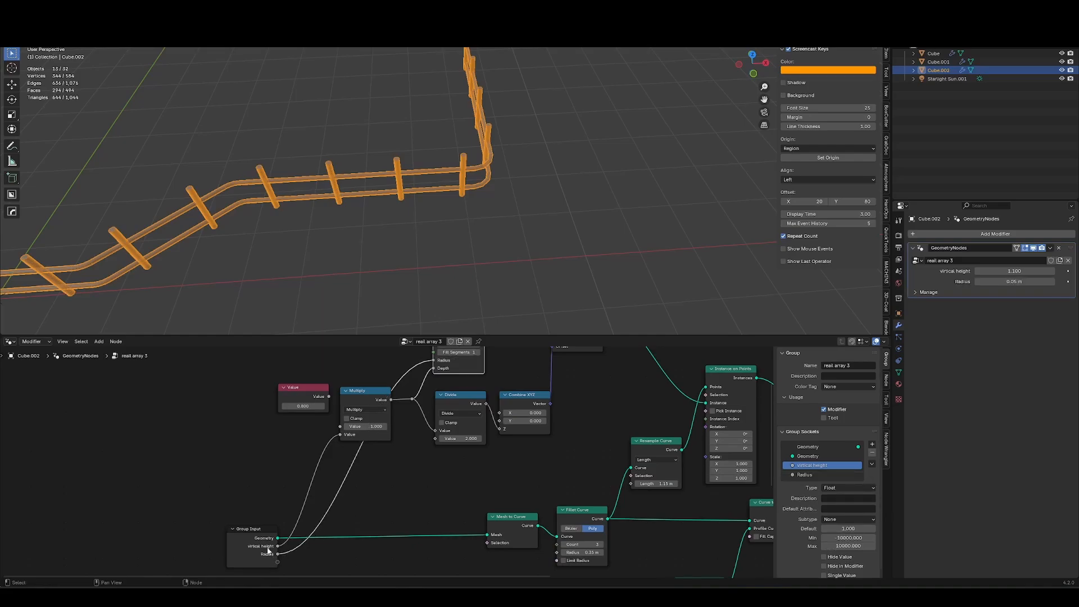
pyautogui.hotkey('shift', 'ctrl', 'w')
pyautogui.hotkey('alt', 'z')
pyautogui.hotkey('alt', 'z')
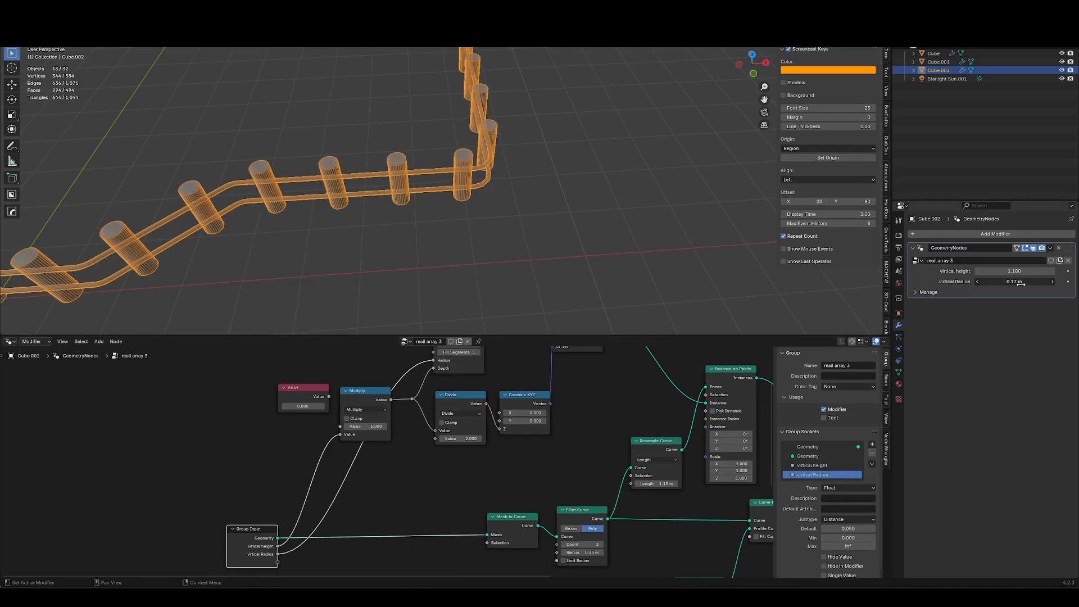
# Enter Edit Mode on the rail path and extend it by extruding its end vertex into several new segments.
pyautogui.hotkey('ctrl', 'space')
pyautogui.click(625, 372)
pyautogui.press('Tab')
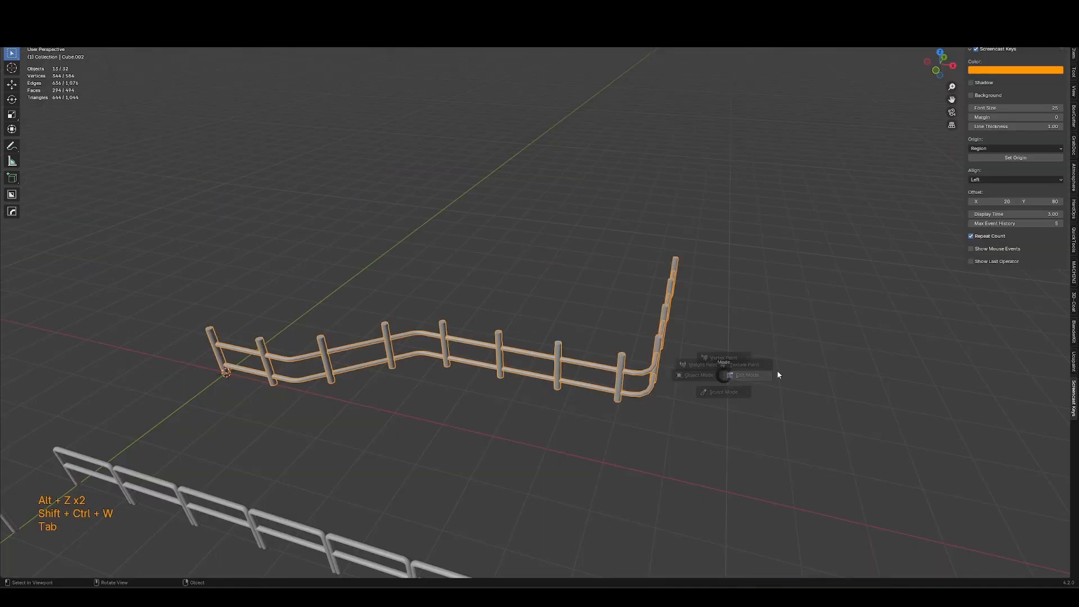
pyautogui.click(778, 374)
pyautogui.keyDown('shift'); pyautogui.moveTo(689, 341); pyautogui.dragTo(559, 344, button='middle'); pyautogui.keyUp('shift')
pyautogui.hotkey('alt', 'z')
pyautogui.press('e')
pyautogui.click(759, 337)
pyautogui.keyDown('shift'); pyautogui.moveTo(759, 337); pyautogui.dragTo(627, 333, button='middle'); pyautogui.keyUp('shift')
pyautogui.press('e')
pyautogui.middleClick(682, 335)
pyautogui.press('e')
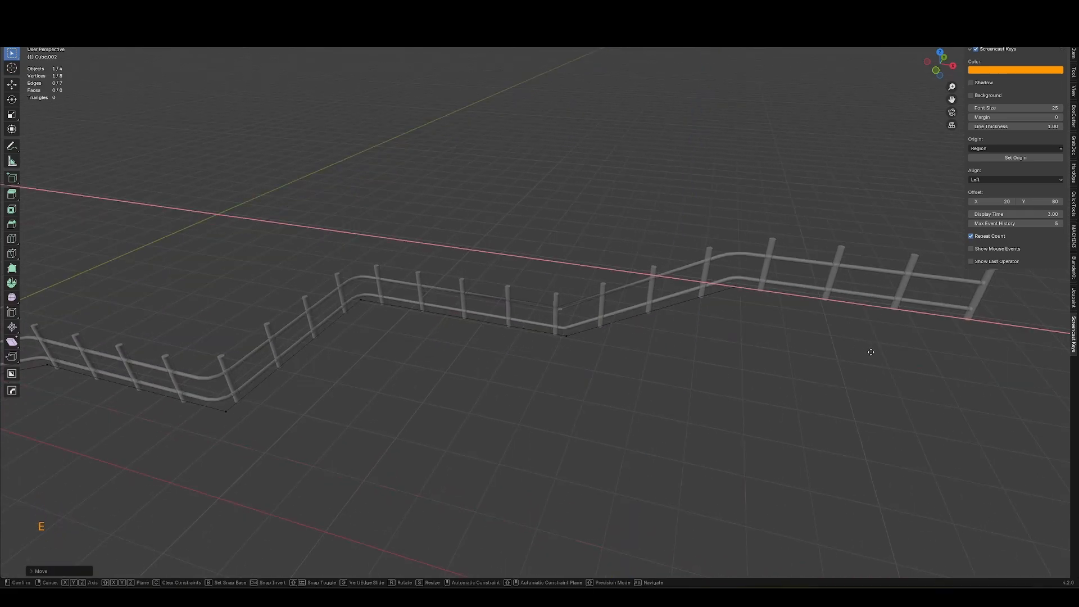
pyautogui.click(871, 352)
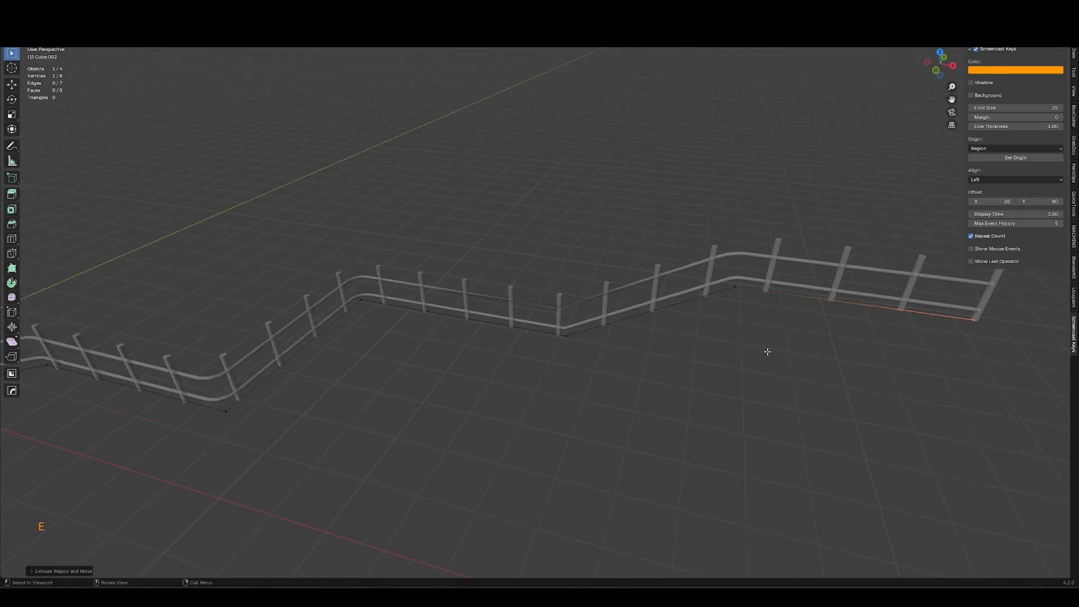
# Inspect the rail's corner close up and undo the last vertex extrusion.
pyautogui.moveTo(766, 352); pyautogui.dragTo(689, 243, button='middle')
pyautogui.hotkey('alt', 'z')
pyautogui.scroll(7, 534, 303)
pyautogui.moveTo(533, 261)
pyautogui.keyDown('shift'); pyautogui.mouseDown(button='middle')
pyautogui.moveTo(534, 303)
pyautogui.moveTo(573, 177)
pyautogui.moveTo(549, 214)
pyautogui.moveTo(512, 210)
pyautogui.moveTo(535, 258)
pyautogui.mouseUp(button='middle'); pyautogui.keyUp('shift')
pyautogui.hotkey('alt', 'z')
pyautogui.hotkey('shift', 'ctrl', 'w')
pyautogui.hotkey('ctrl', 'z')
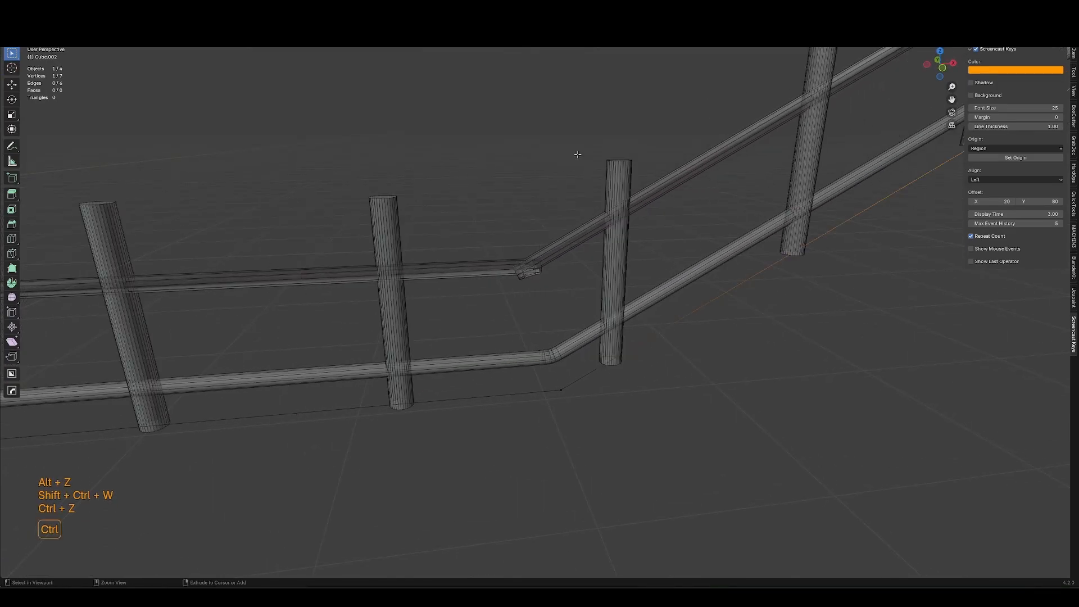
pyautogui.hotkey('alt', 'z')
pyautogui.scroll(-6, 535, 313)
# Return to Object Mode and move the selected fence object to a new spot.
pyautogui.press('Tab')
pyautogui.moveTo(535, 313); pyautogui.dragTo(592, 336, button='middle')
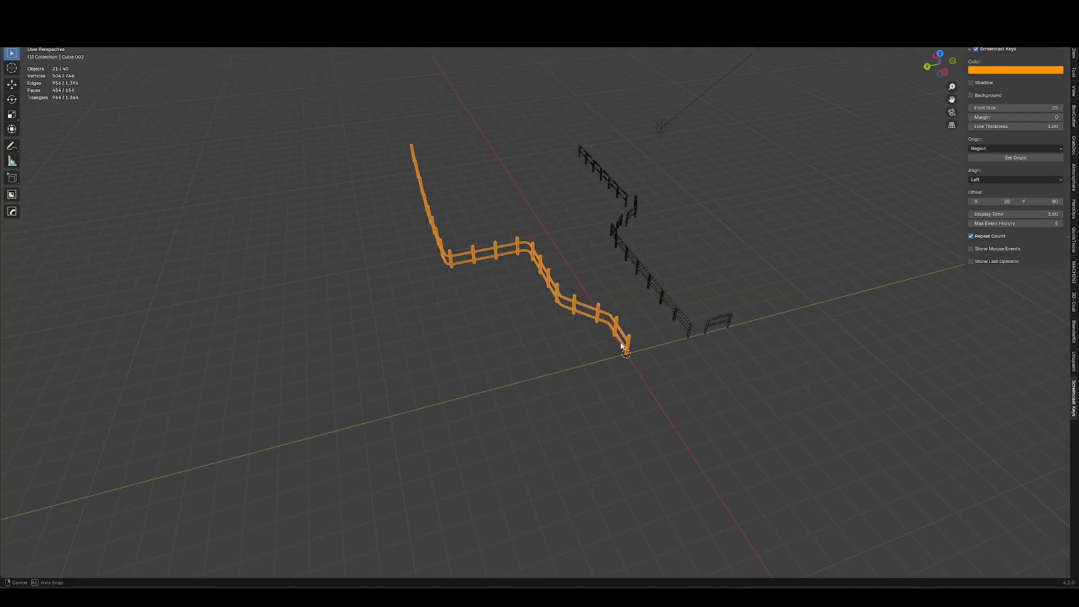
pyautogui.moveTo(628, 350); pyautogui.dragTo(465, 347, button='middle')
pyautogui.press('g')
pyautogui.click(642, 343)
# Delete the selected vertices of the fence's path in Edit Mode.
pyautogui.press('Tab')
pyautogui.keyDown('shift'); pyautogui.moveTo(638, 244); pyautogui.dragTo(484, 335, button='middle'); pyautogui.keyUp('shift')
pyautogui.press('x')
pyautogui.click(484, 335)
pyautogui.moveTo(494, 250); pyautogui.dragTo(418, 323)
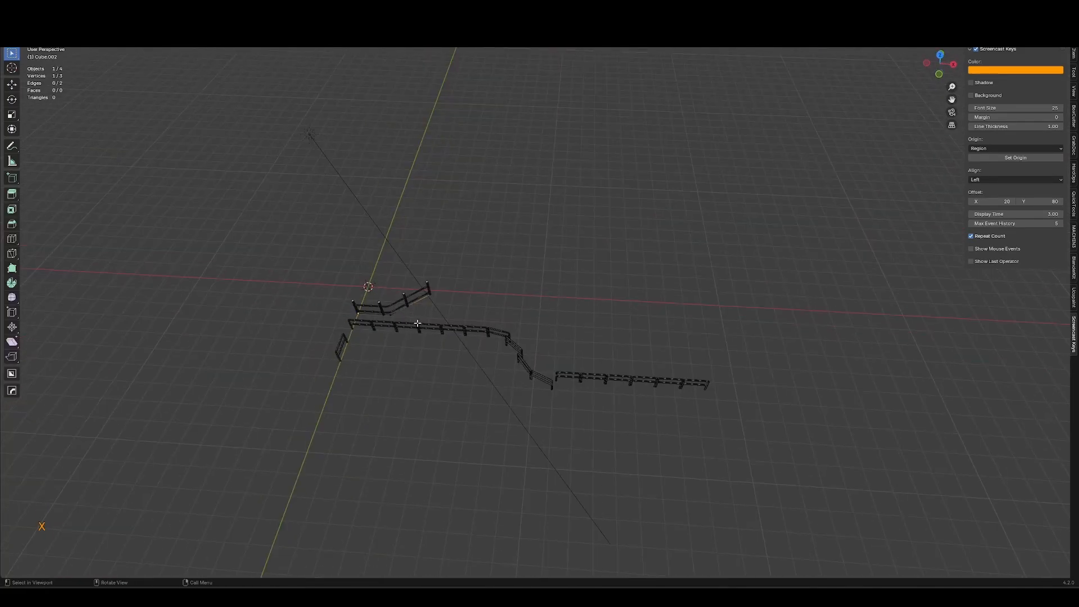
# Move the selected path vertices along a single axis and leave Edit Mode.
pyautogui.press('a')
pyautogui.press('1')
pyautogui.moveTo(460, 306); pyautogui.dragTo(470, 308, button='middle')
pyautogui.scroll(3, 470, 309)
pyautogui.hotkey('alt', 'z')
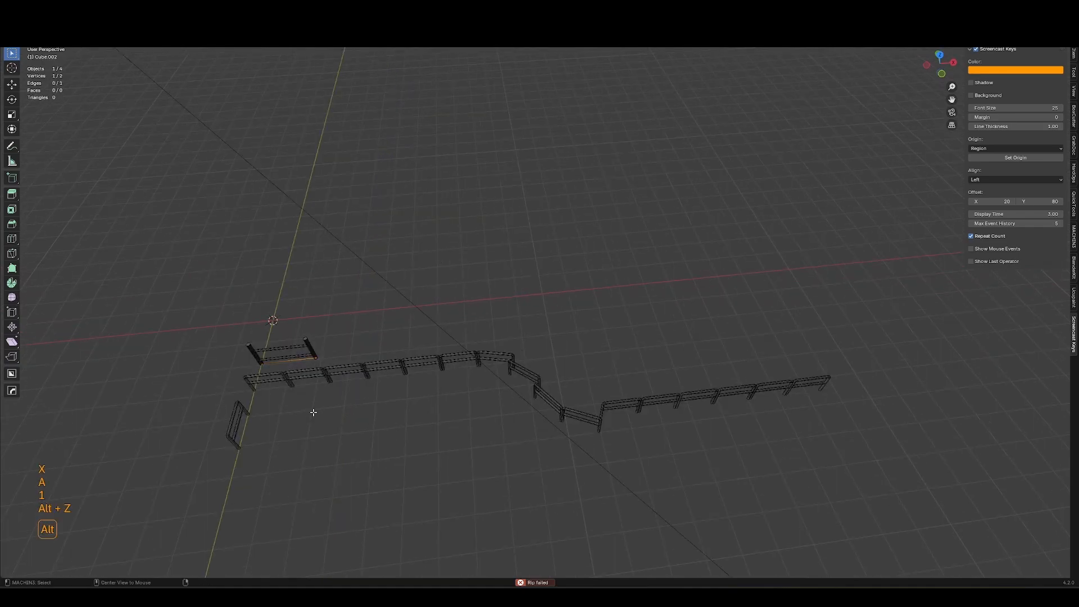
pyautogui.moveTo(362, 310); pyautogui.dragTo(308, 396)
pyautogui.press('g')
pyautogui.middleClick(343, 397)
pyautogui.click(495, 375)
pyautogui.press('Tab')
# Move the fence object along a constrained axis.
pyautogui.press('g')
pyautogui.middleClick(579, 421)
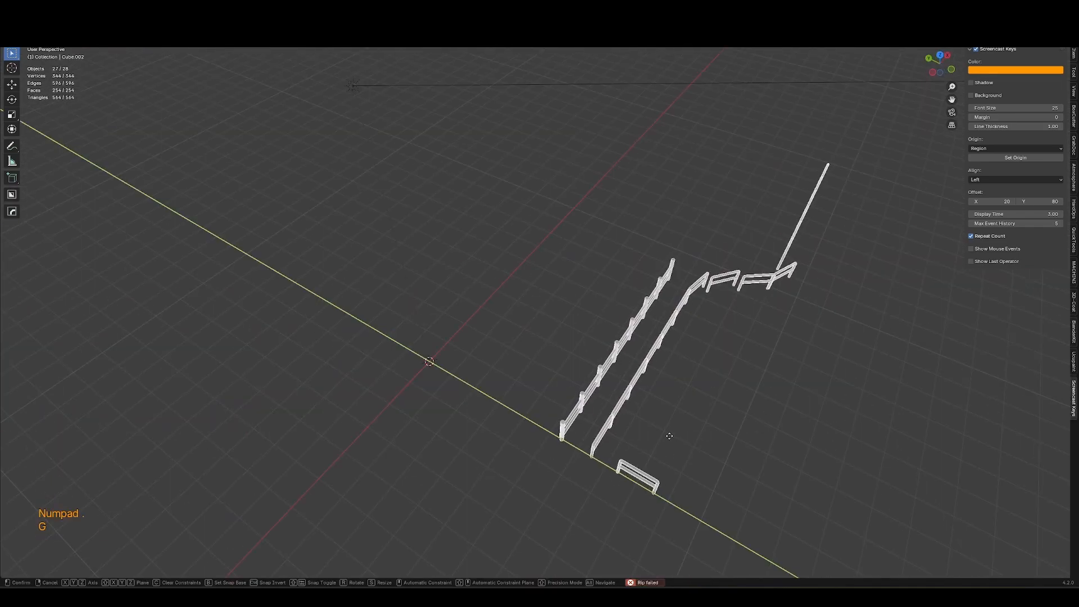
pyautogui.click(592, 428)
pyautogui.click(592, 429)
pyautogui.click(571, 433)
# Duplicate the fence object and place the copy alongside the original.
pyautogui.keyDown('shift'); pyautogui.moveTo(623, 447); pyautogui.dragTo(520, 394, button='middle'); pyautogui.keyUp('shift')
pyautogui.hotkey('shift', 'd')
pyautogui.middleClick(500, 384)
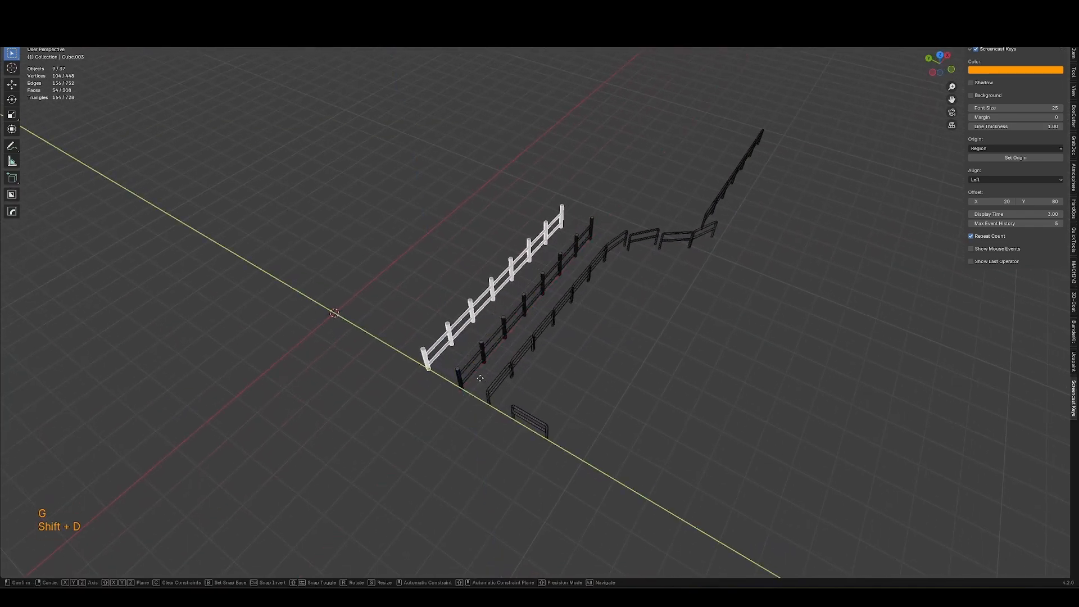
pyautogui.click(485, 372)
# Add a cube mesh to the scene near the fences.
pyautogui.moveTo(527, 307); pyautogui.dragTo(469, 323, button='middle')
pyautogui.scroll(5, 500, 218)
pyautogui.keyDown('shift'); pyautogui.moveTo(500, 216); pyautogui.dragTo(501, 276, button='middle'); pyautogui.keyUp('shift')
pyautogui.hotkey('alt', 'z')
pyautogui.hotkey('shift', 'ctrl', 'w')
pyautogui.hotkey('shift', 'a')
pyautogui.moveTo(502, 267)
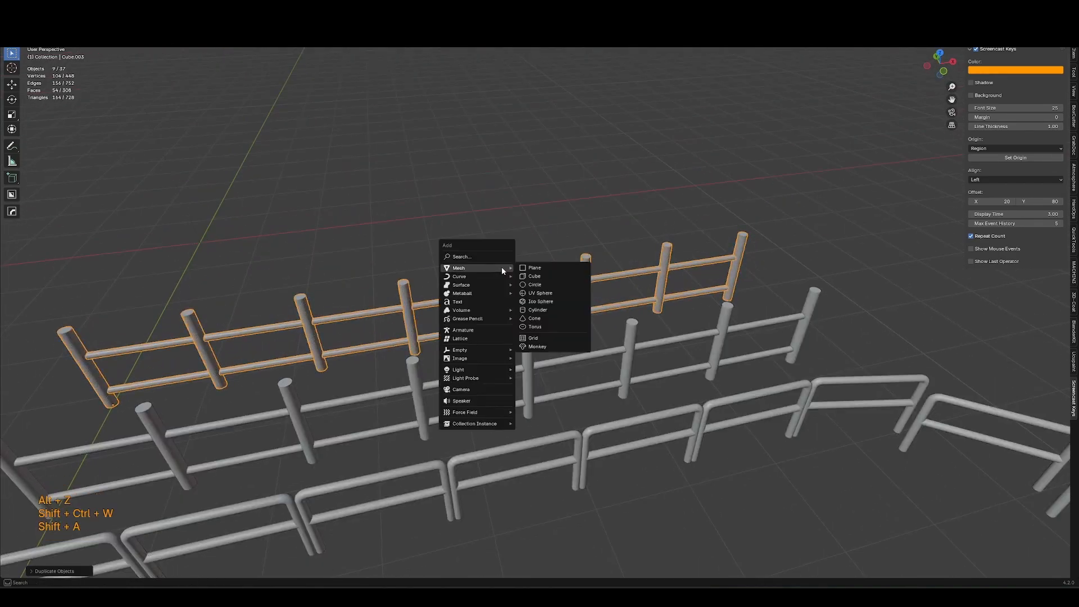
pyautogui.click(562, 278)
# Move the cube above the fence and scale it in Edit Mode into a tall thin post.
pyautogui.press('g')
pyautogui.click(563, 208)
pyautogui.press('Tab')
pyautogui.keyDown('shift'); pyautogui.moveTo(564, 208); pyautogui.dragTo(534, 277, button='middle'); pyautogui.keyUp('shift')
pyautogui.press('a')
pyautogui.press('s')
pyautogui.hotkey('shift', 'z')
pyautogui.click(503, 255)
# Add a loop cut to the post and bevel its edges.
pyautogui.hotkey('ctrl', 'r')
pyautogui.click(555, 282)
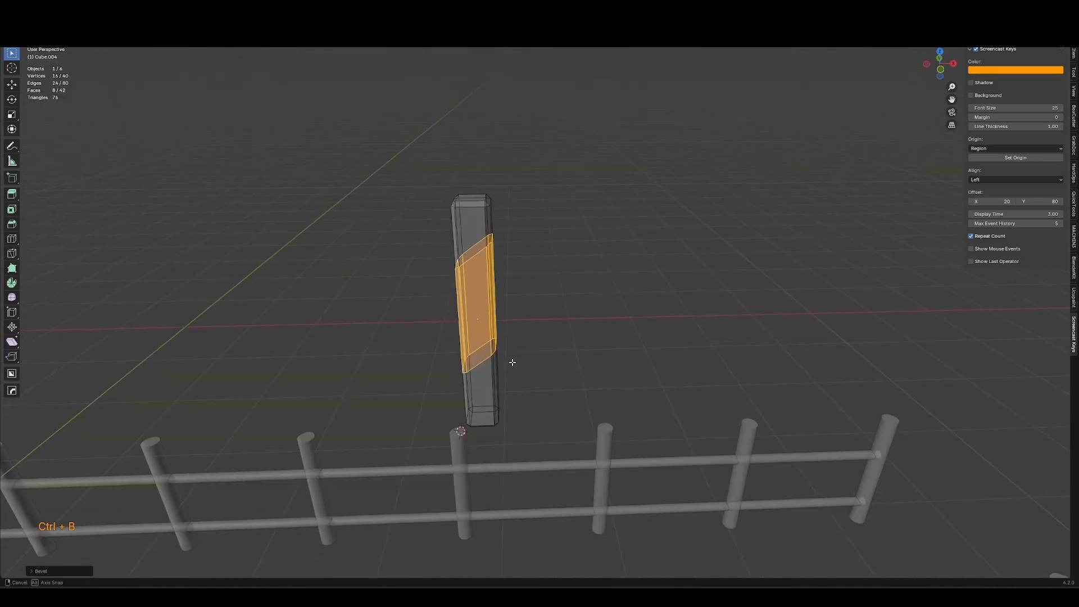
pyautogui.moveTo(523, 360); pyautogui.dragTo(564, 372, button='middle')
pyautogui.press('Tab')
pyautogui.press('Tab')
# Deform the post with the Grab brush in Sculpt Mode for an uneven, hand-made look.
pyautogui.hotkey('ctrl', 'Tab')
pyautogui.press('g')
pyautogui.moveTo(514, 274); pyautogui.dragTo(561, 288, button='middle')
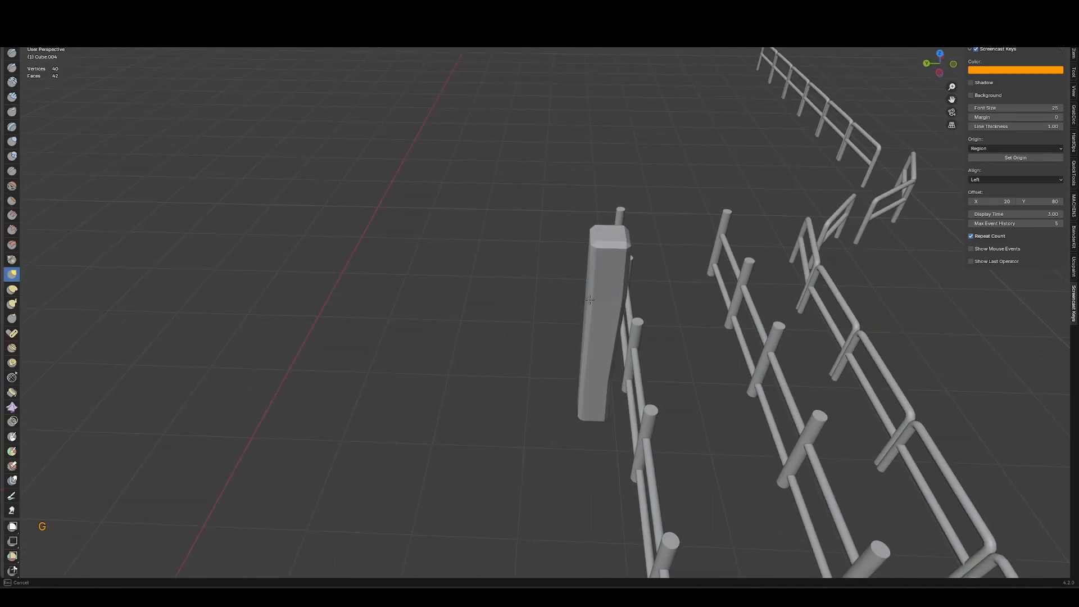
pyautogui.moveTo(585, 303); pyautogui.dragTo(595, 307)
pyautogui.press('Tab')
pyautogui.moveTo(608, 311)
pyautogui.mouseDown(button='middle')
pyautogui.moveTo(520, 248)
pyautogui.moveTo(523, 361)
pyautogui.moveTo(615, 298)
pyautogui.mouseUp(button='middle')
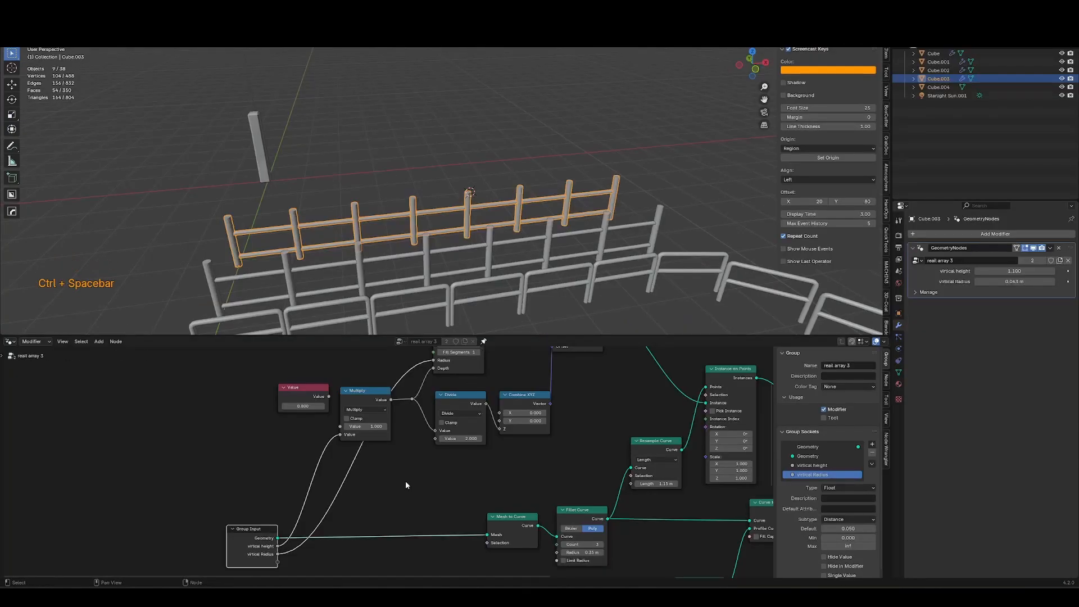
# Select the post object and rename it pole.
pyautogui.moveTo(406, 485); pyautogui.dragTo(380, 480, button='middle')
pyautogui.moveTo(497, 452); pyautogui.dragTo(460, 471, button='middle')
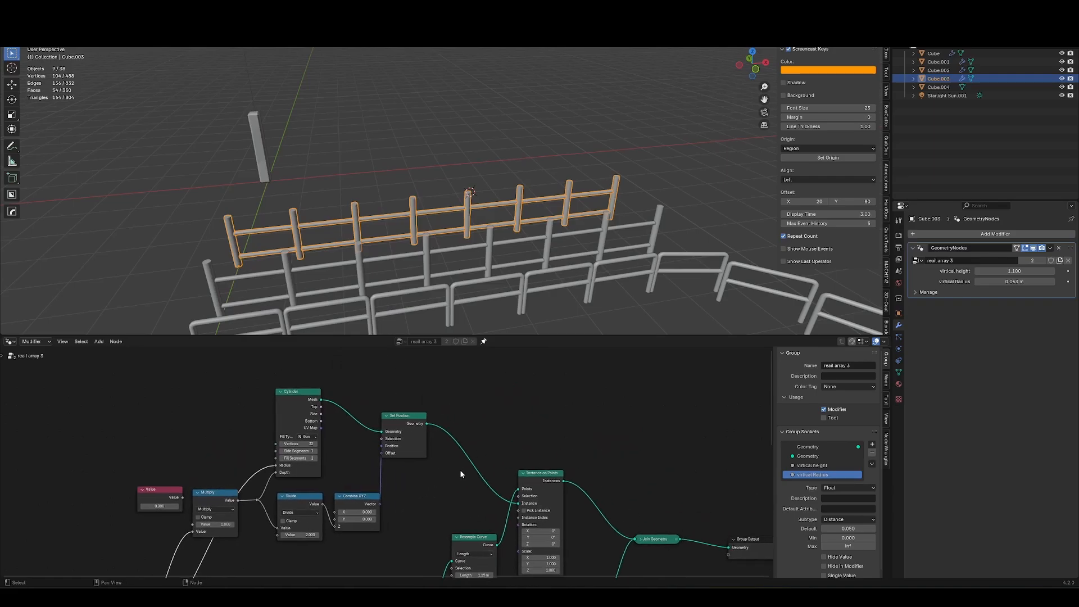
pyautogui.keyDown('ctrl'); pyautogui.moveTo(494, 450); pyautogui.dragTo(443, 516, button='right'); pyautogui.keyUp('ctrl')
pyautogui.click(266, 177)
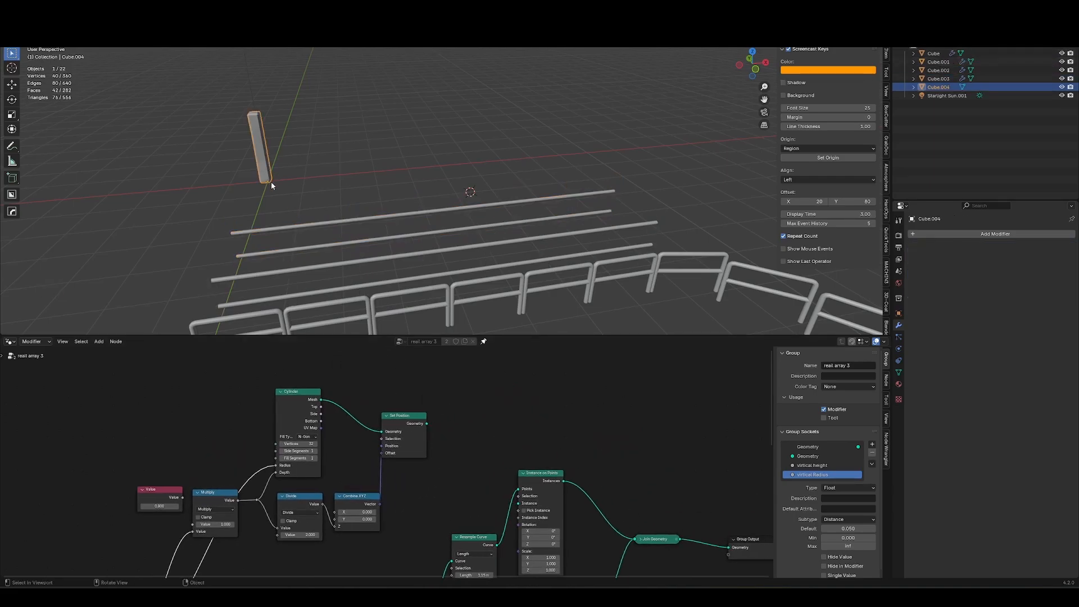
pyautogui.press('F2')
pyautogui.write('pole')
pyautogui.press('Return')
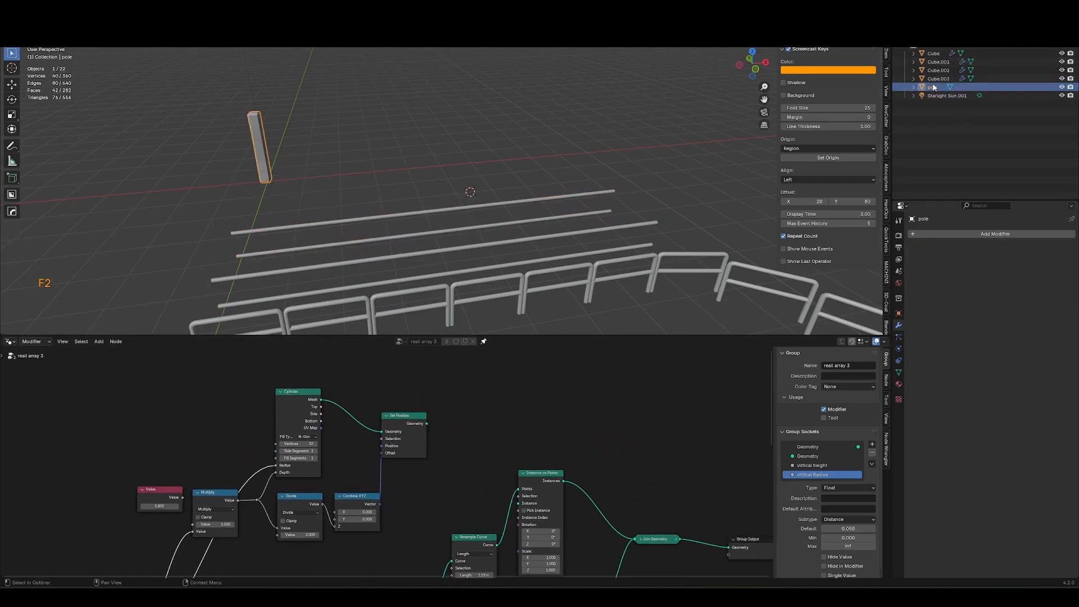
# Bring the pole object into the fence's node tree as an Object Info node and connect it as the instance.
pyautogui.moveTo(932, 87); pyautogui.dragTo(471, 467)
pyautogui.moveTo(476, 254); pyautogui.dragTo(510, 236, button='middle')
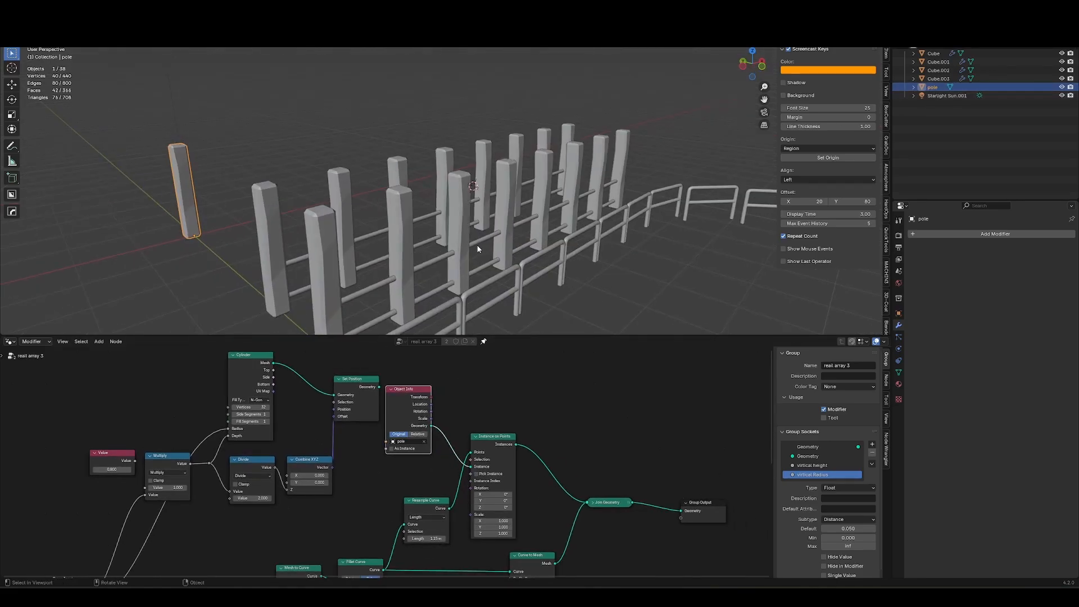
pyautogui.scroll(-10, 461, 394)
pyautogui.click(483, 341)
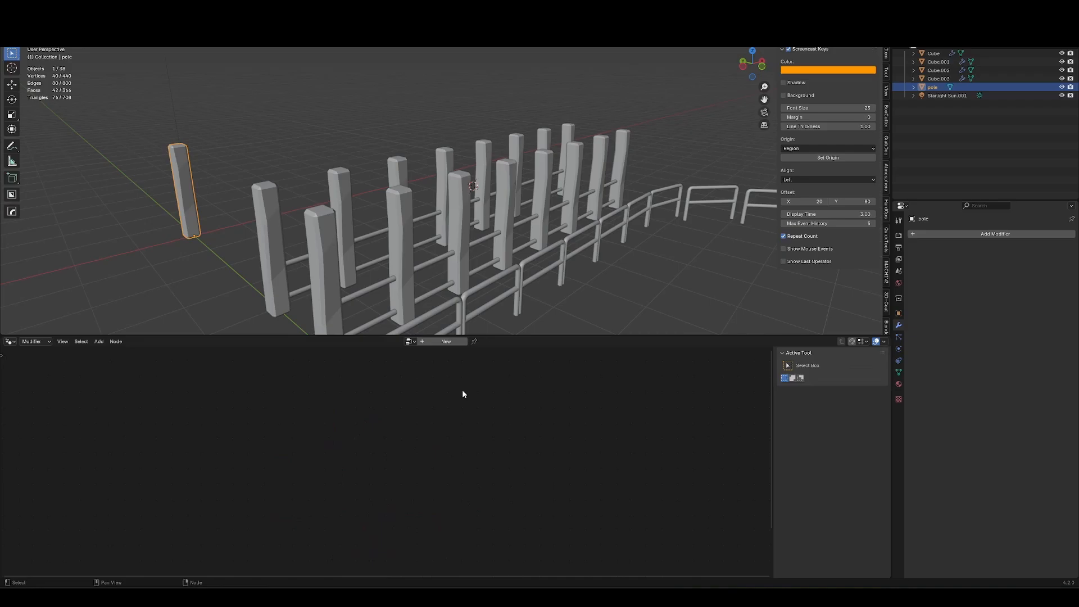
# Select the Cube.003 fence and make its node group a single-user copy.
pyautogui.click(411, 268)
pyautogui.moveTo(411, 272); pyautogui.dragTo(423, 287, button='middle')
pyautogui.scroll(3, 425, 290)
pyautogui.click(453, 276)
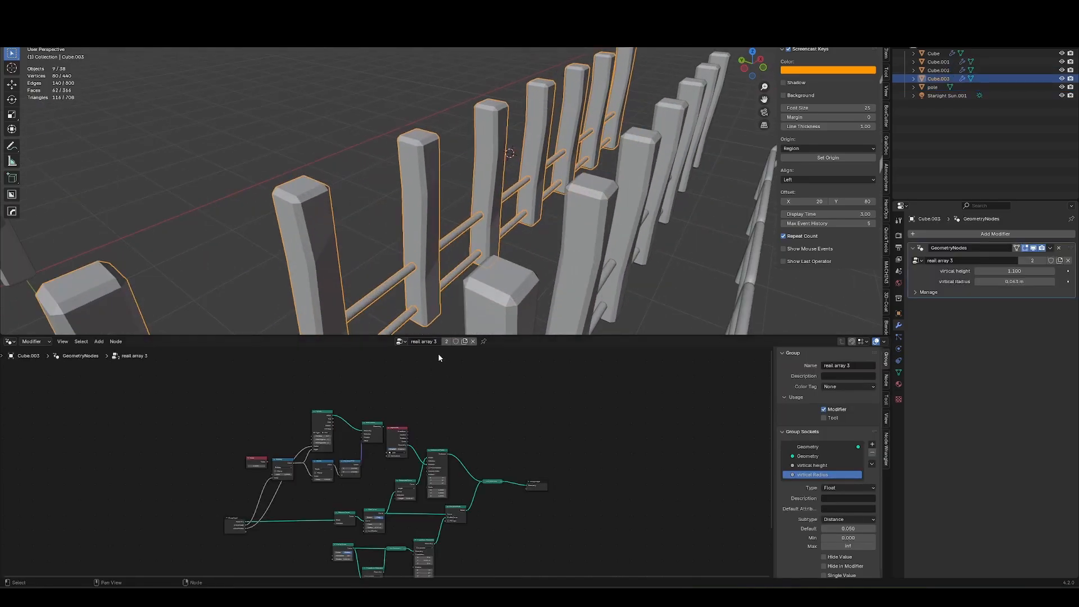
pyautogui.scroll(-3, 442, 214)
pyautogui.click(470, 256)
pyautogui.scroll(8, 436, 459)
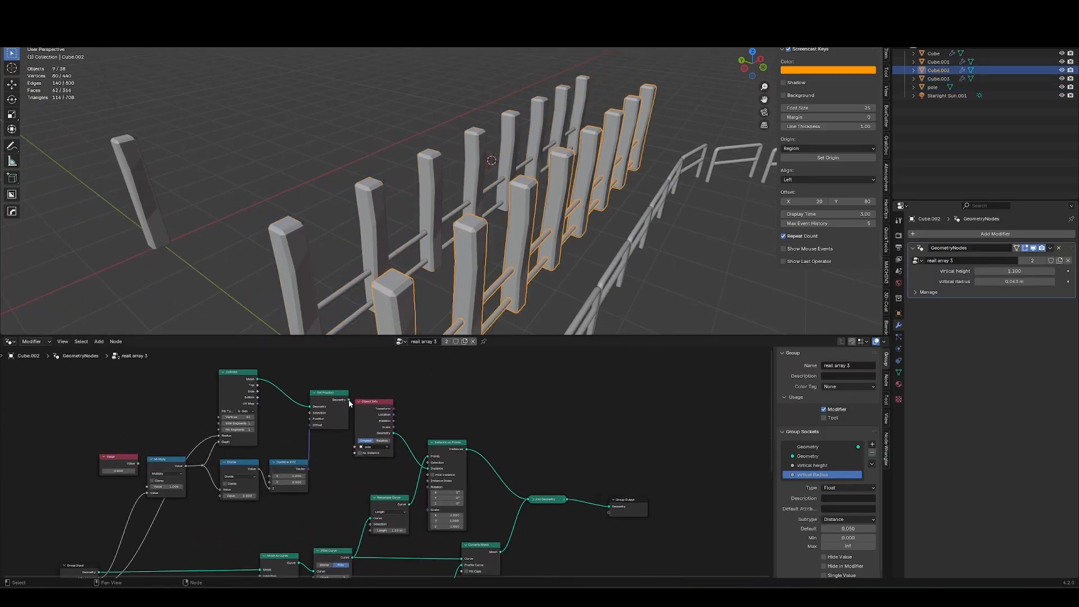
pyautogui.doubleClick(434, 343)
pyautogui.press('BackSpace')
pyautogui.press('BackSpace')
pyautogui.press('BackSpace')
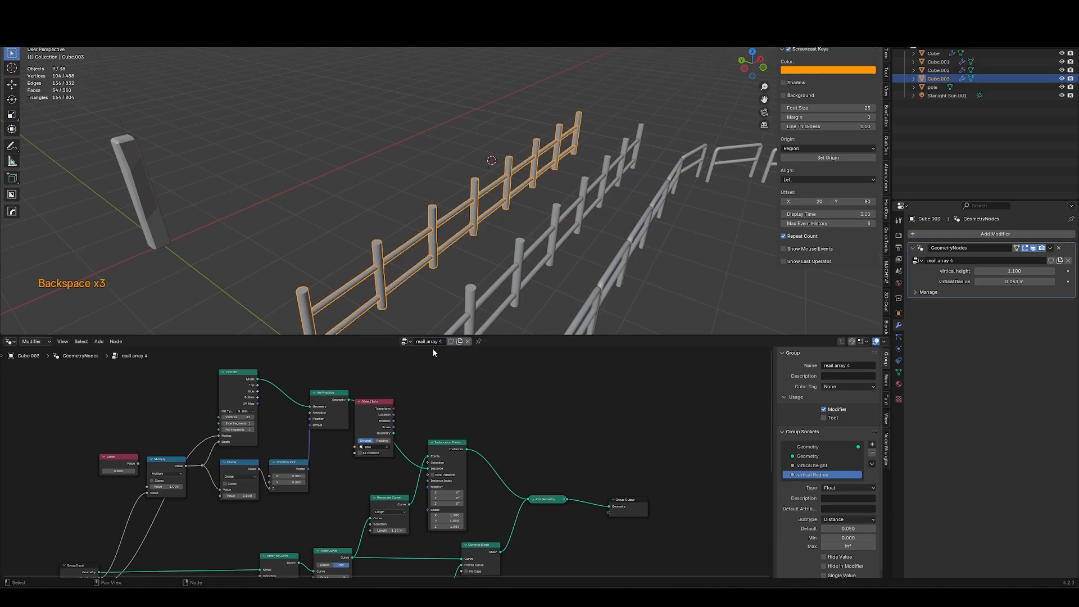
# Delete the cylinder-building nodes from this tree, keeping the remaining links reconnected.
pyautogui.moveTo(102, 372); pyautogui.dragTo(316, 513)
pyautogui.hotkey('ctrl', 'x')
pyautogui.moveTo(501, 221); pyautogui.dragTo(469, 219, button='middle')
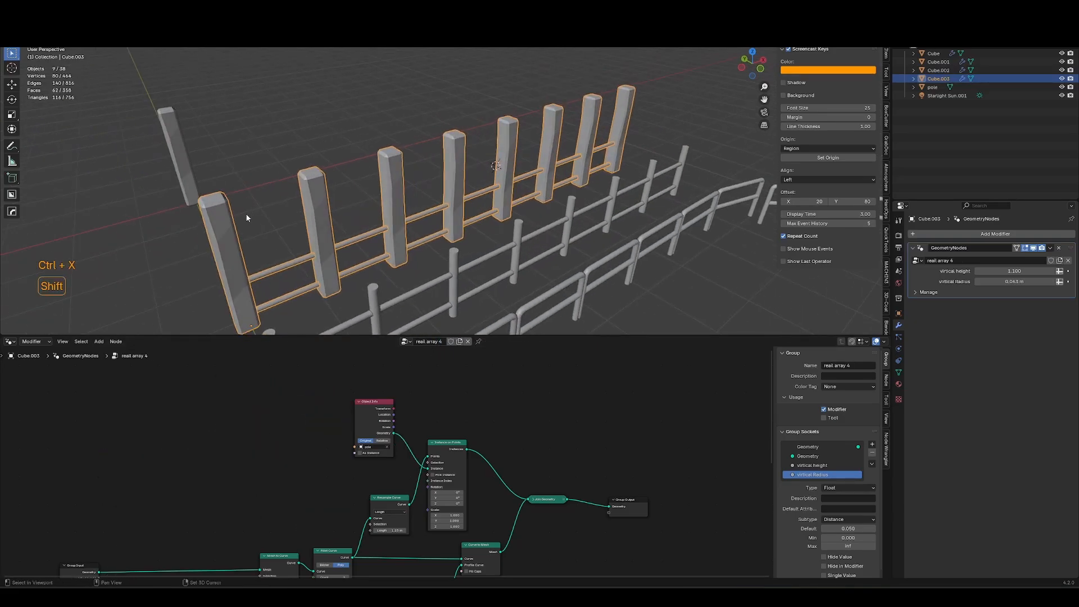
pyautogui.keyDown('shift'); pyautogui.moveTo(245, 215); pyautogui.dragTo(349, 226, button='middle'); pyautogui.keyUp('shift')
pyautogui.click(281, 201)
pyautogui.press('Tab')
pyautogui.press('a')
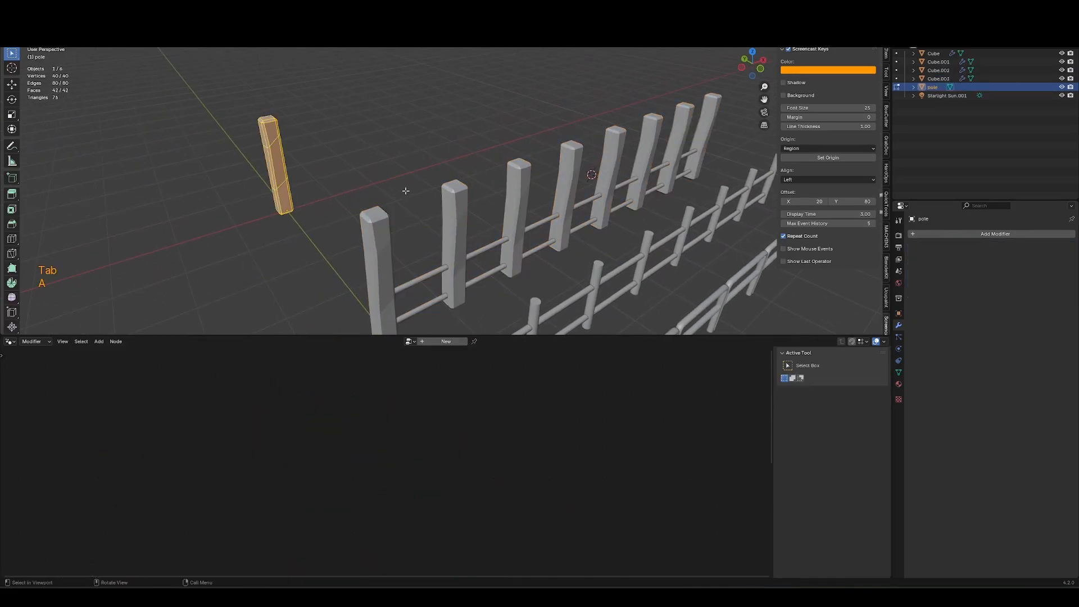
pyautogui.press('g')
pyautogui.press('z')
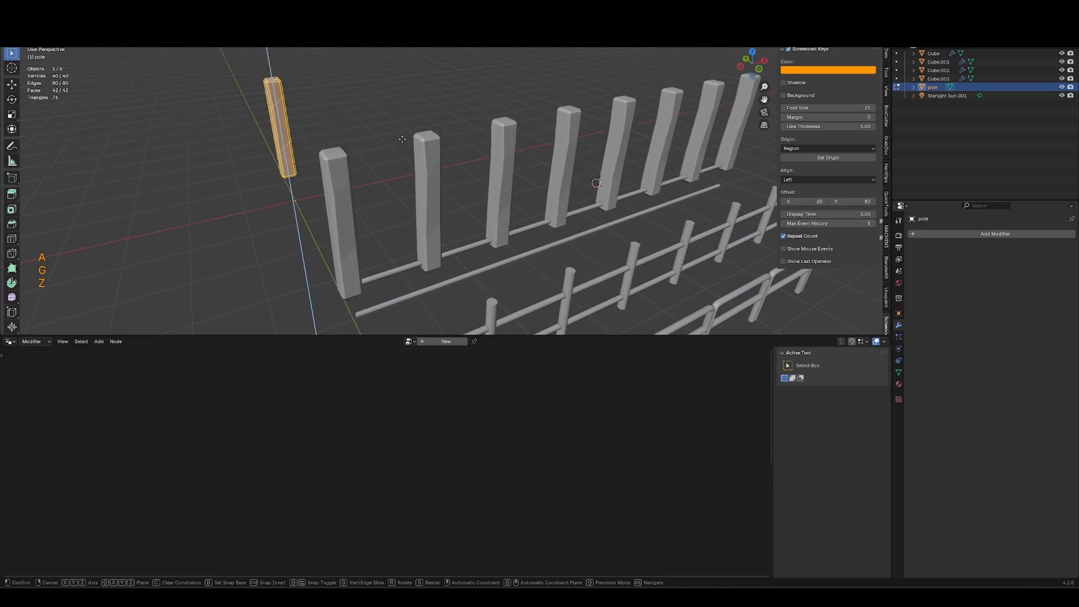
pyautogui.press('Escape')
pyautogui.moveTo(382, 190); pyautogui.dragTo(416, 208, button='middle')
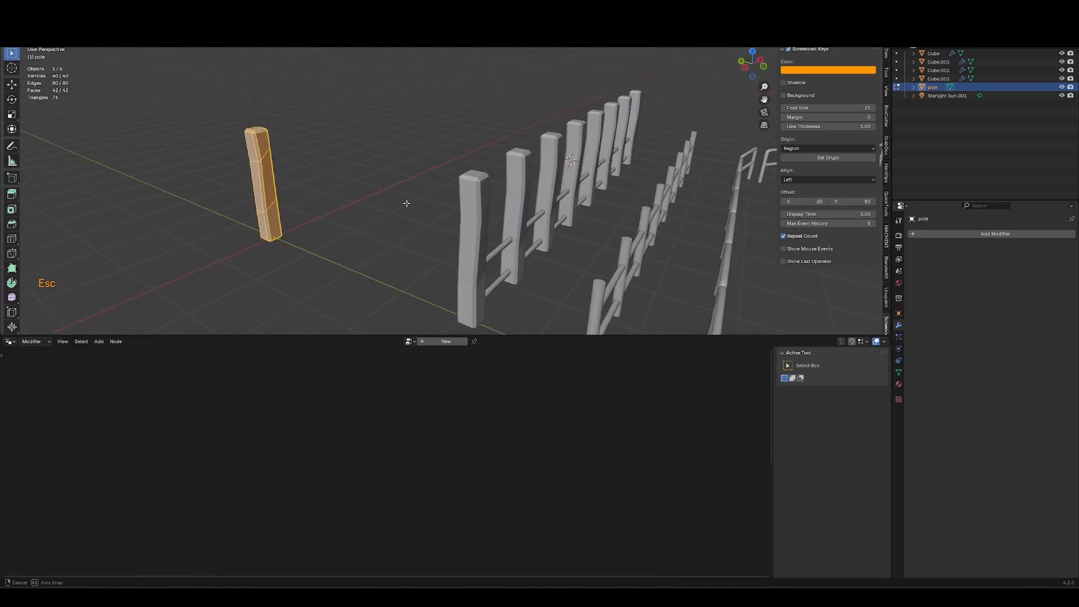
pyautogui.press('Tab')
# Reselect the fence, try moving its output nodes, then undo the move and frame the node tree.
pyautogui.click(508, 260)
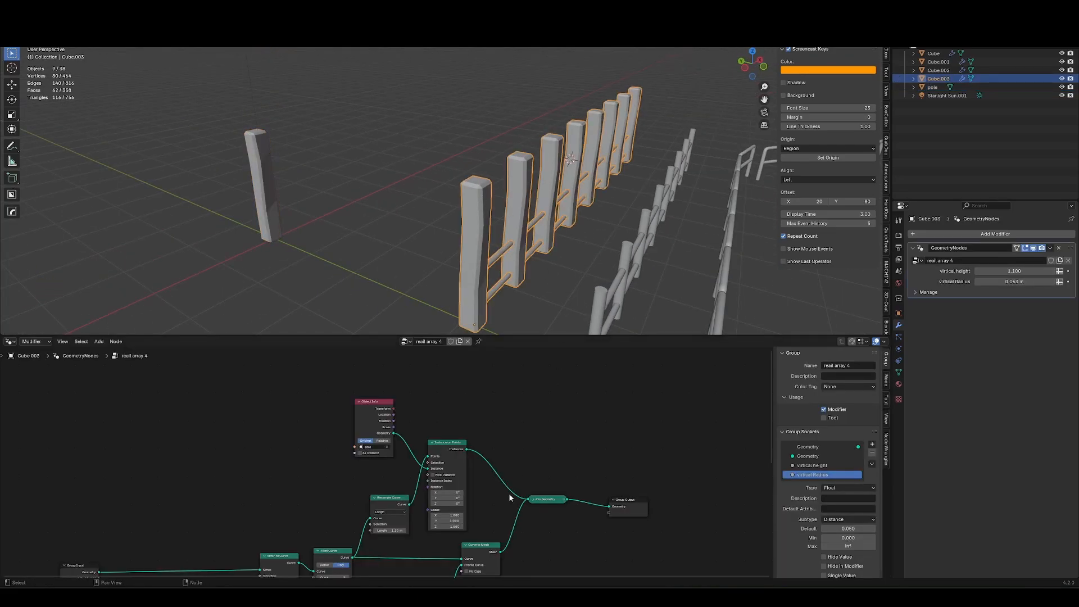
pyautogui.moveTo(612, 474); pyautogui.dragTo(502, 423, button='middle')
pyautogui.moveTo(613, 425); pyautogui.dragTo(460, 497)
pyautogui.press('g')
pyautogui.click(653, 496)
pyautogui.click(596, 394)
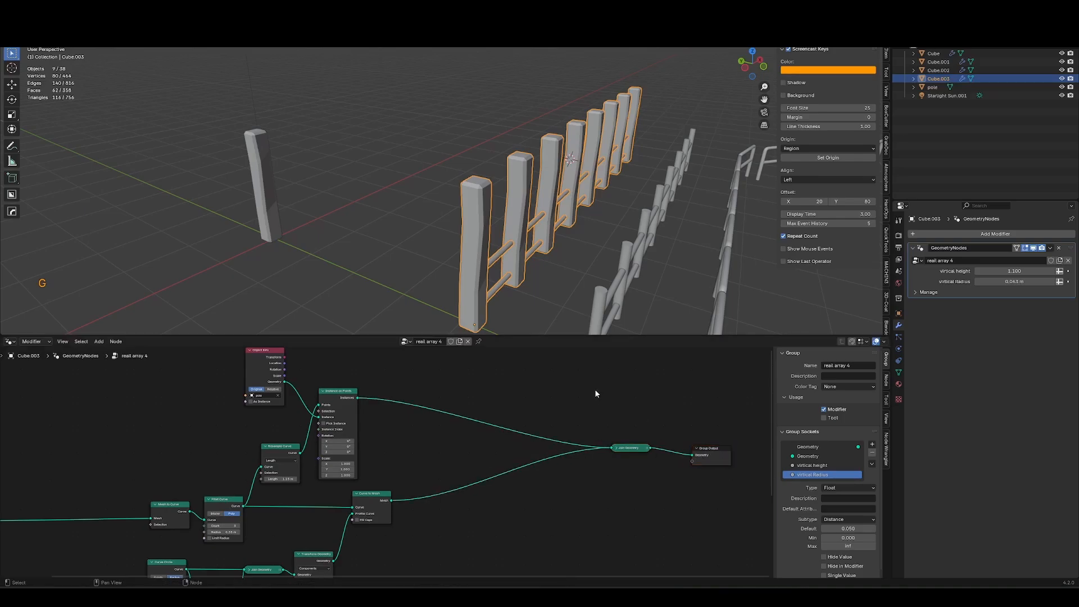
pyautogui.hotkey('ctrl', 'z')
pyautogui.press('Home')
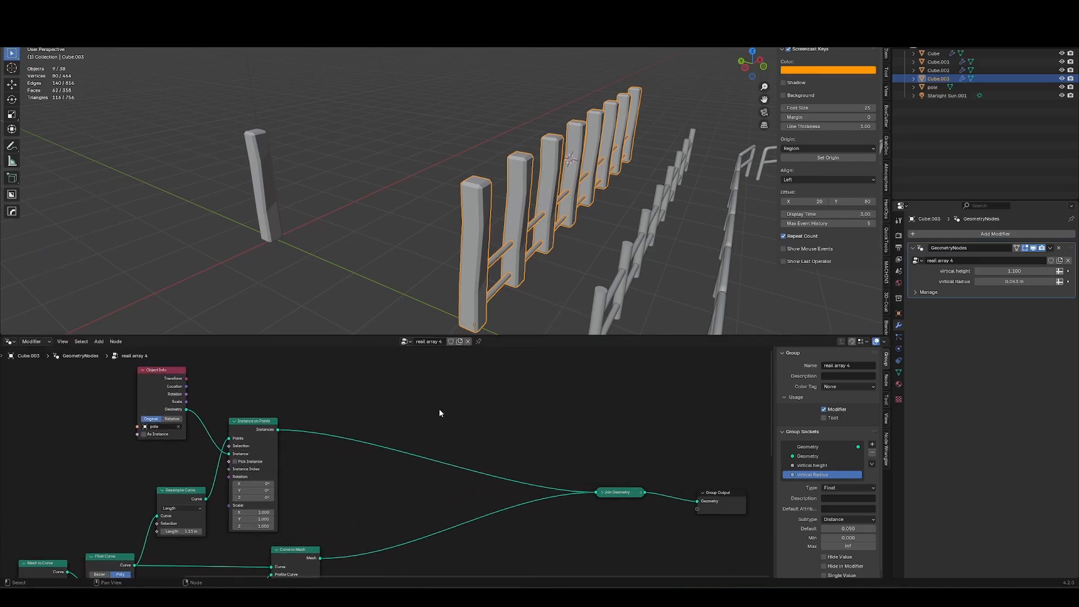
# Insert a Rotate Instances node between Instance on Points and Join Geometry.
pyautogui.hotkey('shift', 'a')
pyautogui.moveTo(444, 409)
pyautogui.write('rotation')
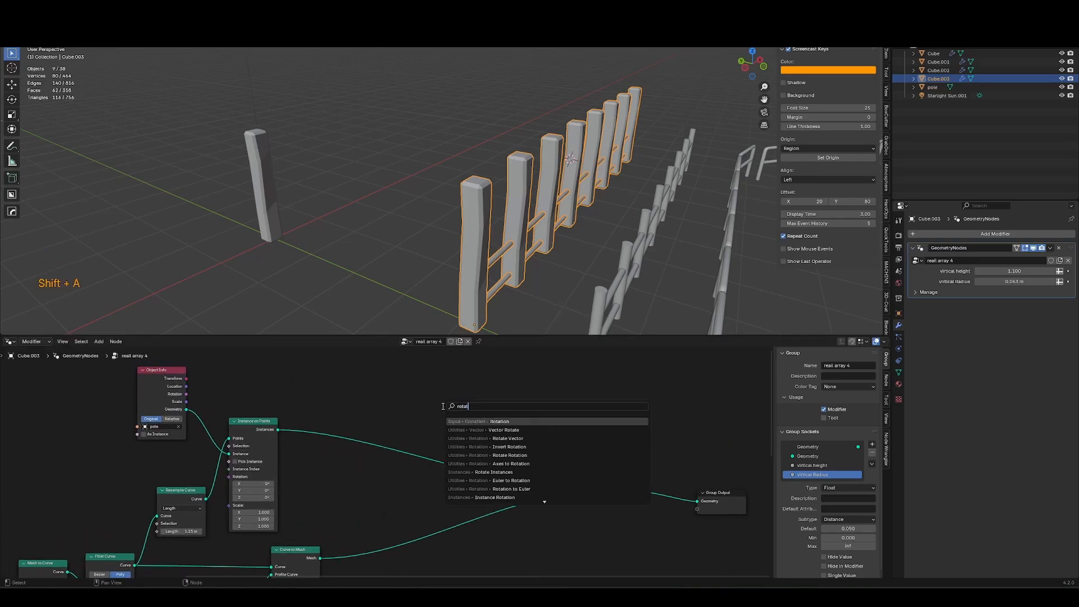
pyautogui.press('BackSpace')
pyautogui.press('BackSpace')
pyautogui.press('BackSpace')
pyautogui.write('e inst')
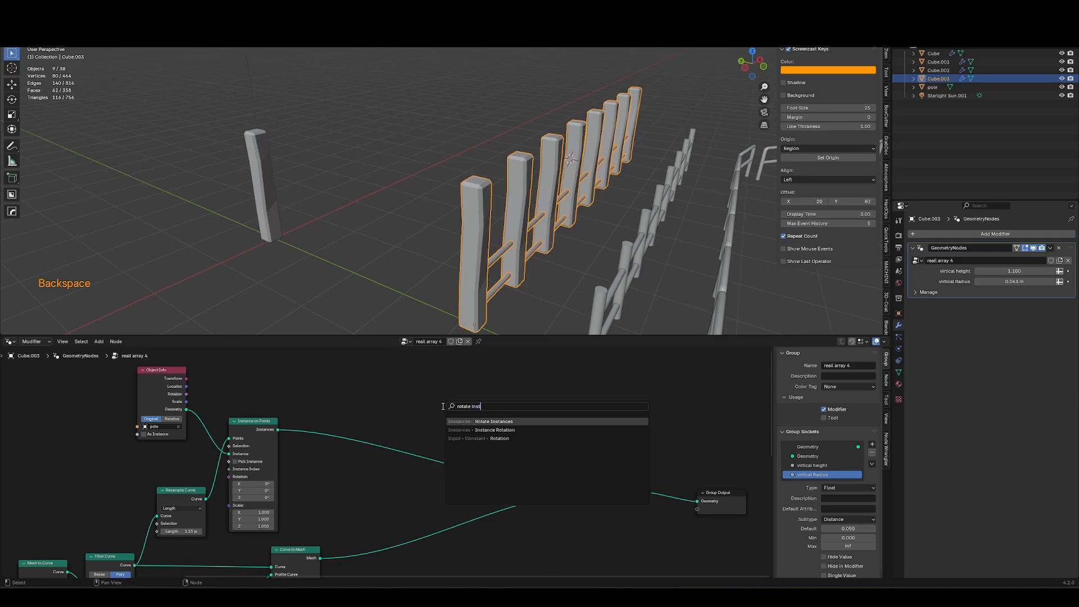
pyautogui.press('Return')
pyautogui.click(330, 417)
pyautogui.press('g')
pyautogui.press('g')
pyautogui.click(438, 416)
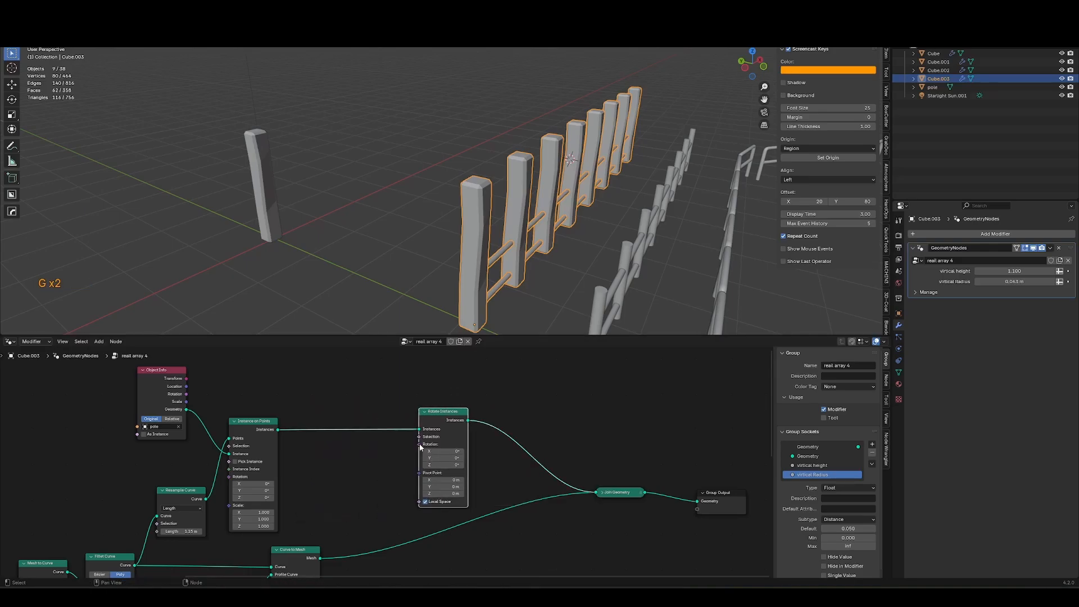
# Connect a Random Value node to the Rotate Instances rotation input and set its Max vector to 0.
pyautogui.moveTo(391, 464); pyautogui.dragTo(381, 466)
pyautogui.write('rand')
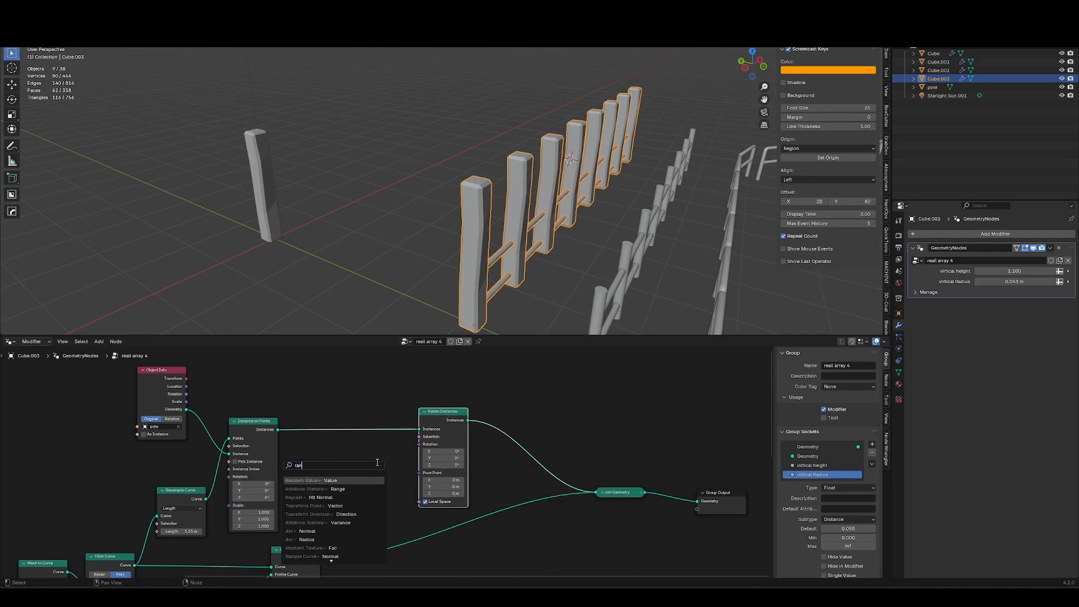
pyautogui.press('Return')
pyautogui.click(388, 441)
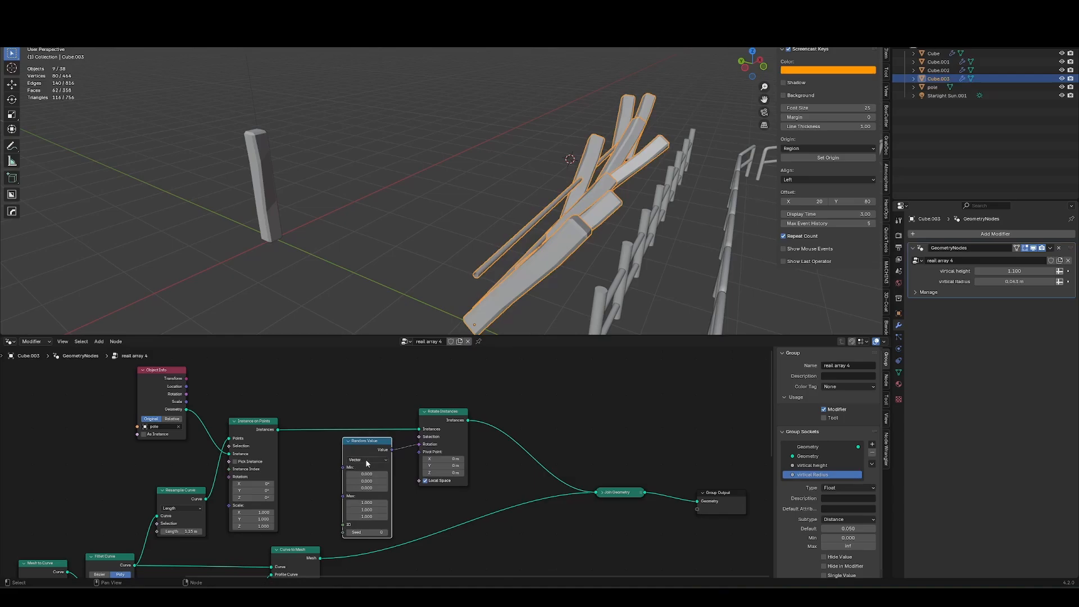
pyautogui.scroll(2, 384, 536)
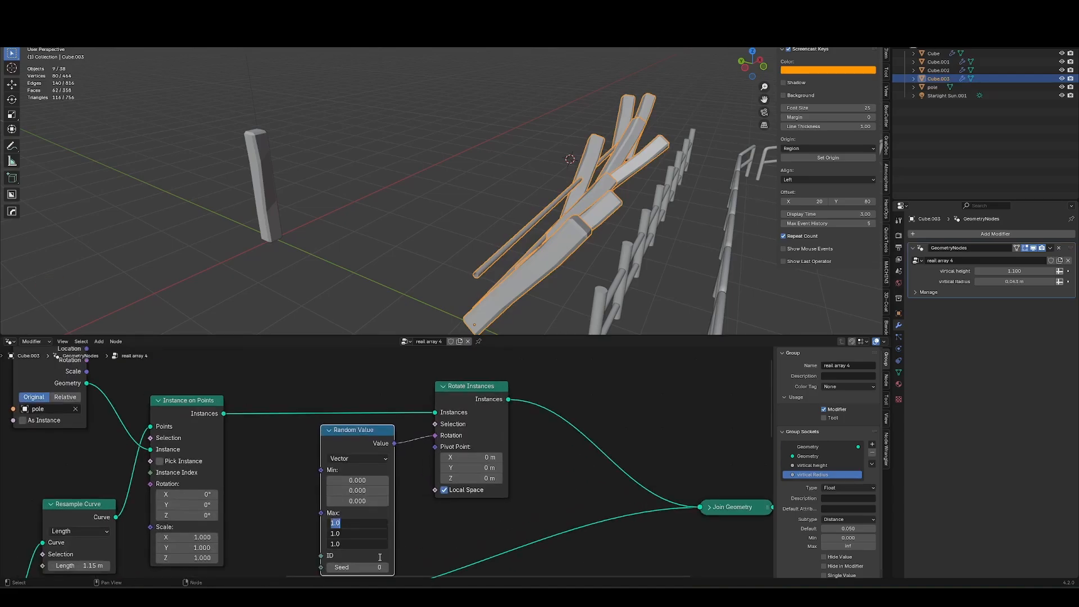
pyautogui.write('0')
pyautogui.press('Return')
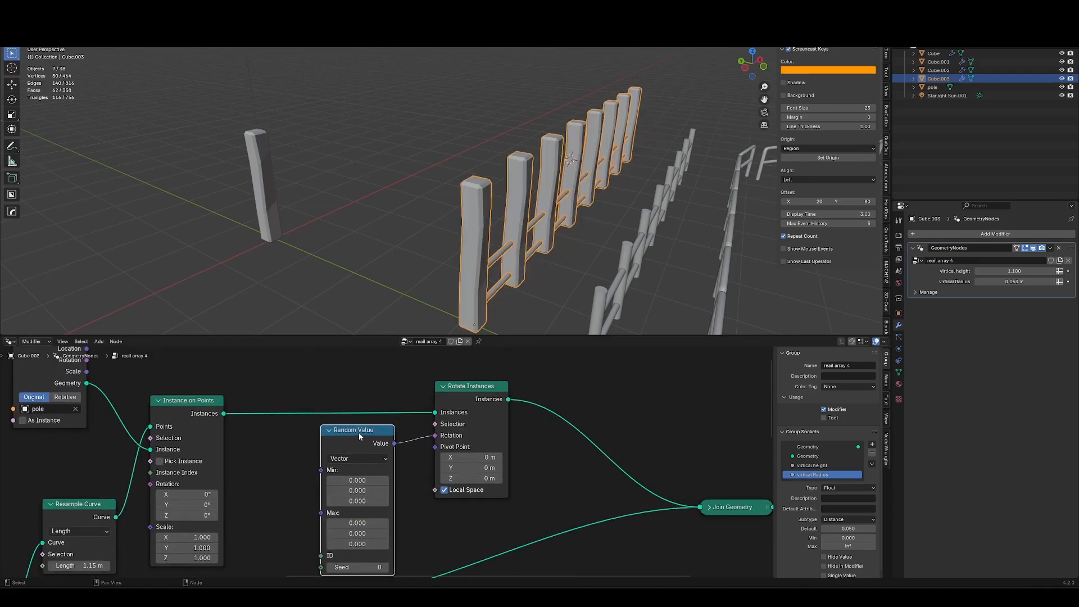
# Set the Random Value Min to about 0.07, 0.06, -0.41 and Max to about -0.08, -0.03, 129.3.
pyautogui.press('g')
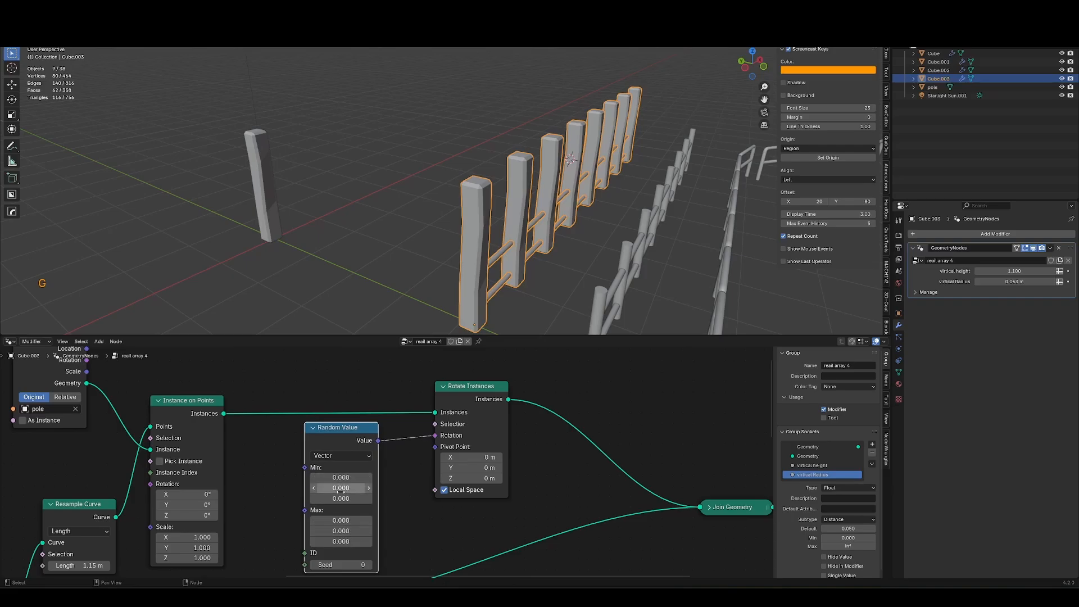
pyautogui.moveTo(340, 542); pyautogui.dragTo(282, 507, button='middle')
pyautogui.moveTo(282, 508); pyautogui.dragTo(320, 508)
pyautogui.moveTo(289, 465)
pyautogui.keyDown('shift'); pyautogui.mouseDown()
pyautogui.moveTo(266, 465)
pyautogui.moveTo(293, 453)
pyautogui.mouseUp(); pyautogui.keyUp('shift')
pyautogui.keyDown('shift'); pyautogui.moveTo(288, 497); pyautogui.dragTo(288, 497); pyautogui.keyUp('shift')
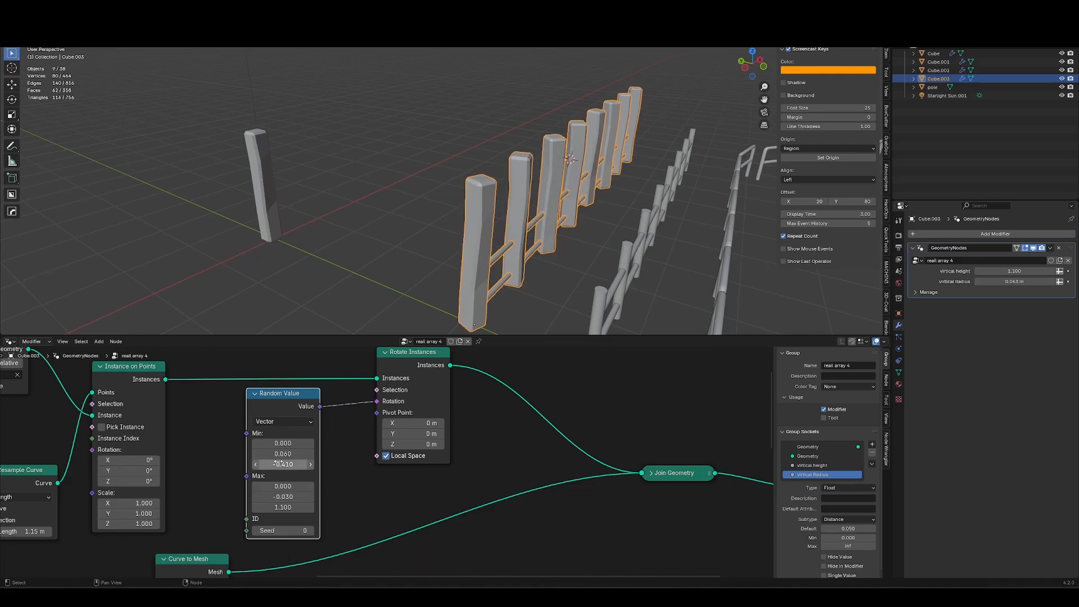
pyautogui.keyDown('shift'); pyautogui.moveTo(283, 443); pyautogui.dragTo(288, 443); pyautogui.keyUp('shift')
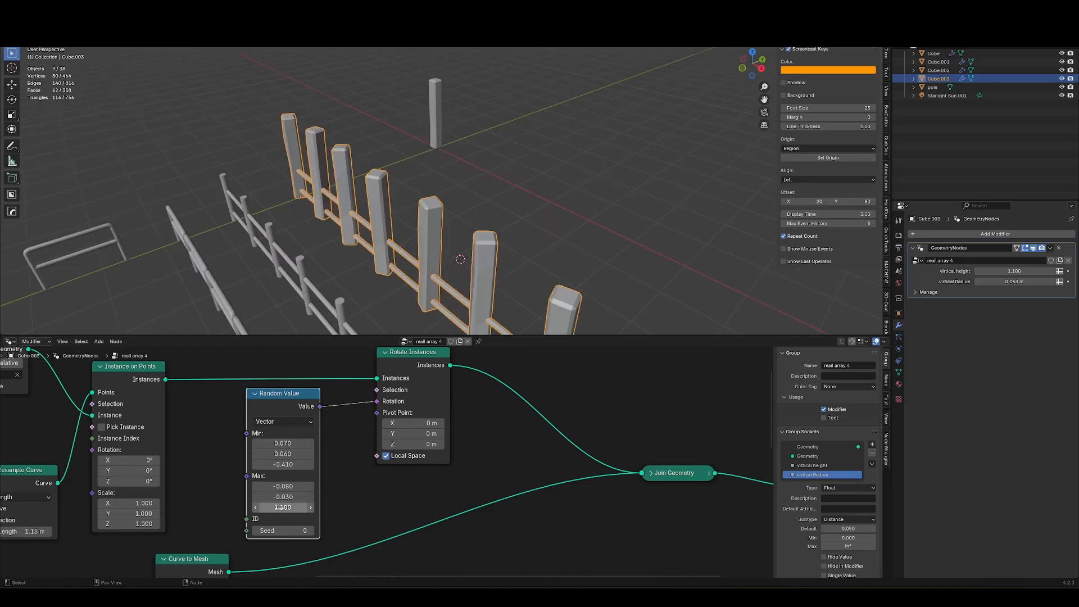
pyautogui.moveTo(283, 508); pyautogui.dragTo(405, 508)
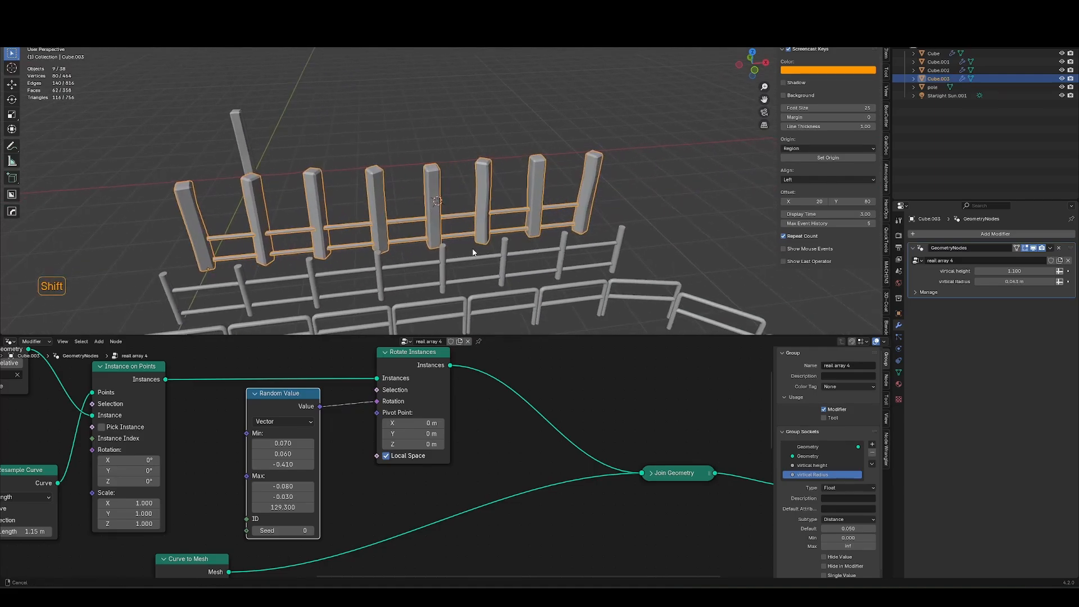
# Insert a Scale Instances node after Rotate Instances, before Join Geometry.
pyautogui.scroll(-3, 387, 464)
pyautogui.press('g')
pyautogui.click(297, 383)
pyautogui.moveTo(296, 381); pyautogui.dragTo(417, 450)
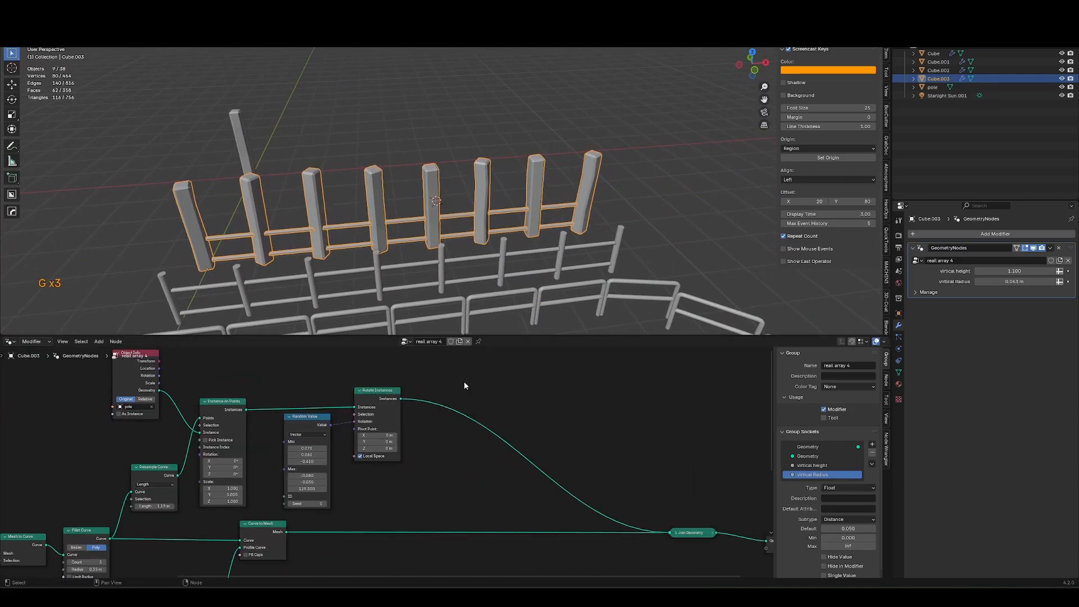
pyautogui.hotkey('shift', 'a')
pyautogui.write('s')
pyautogui.write('acl')
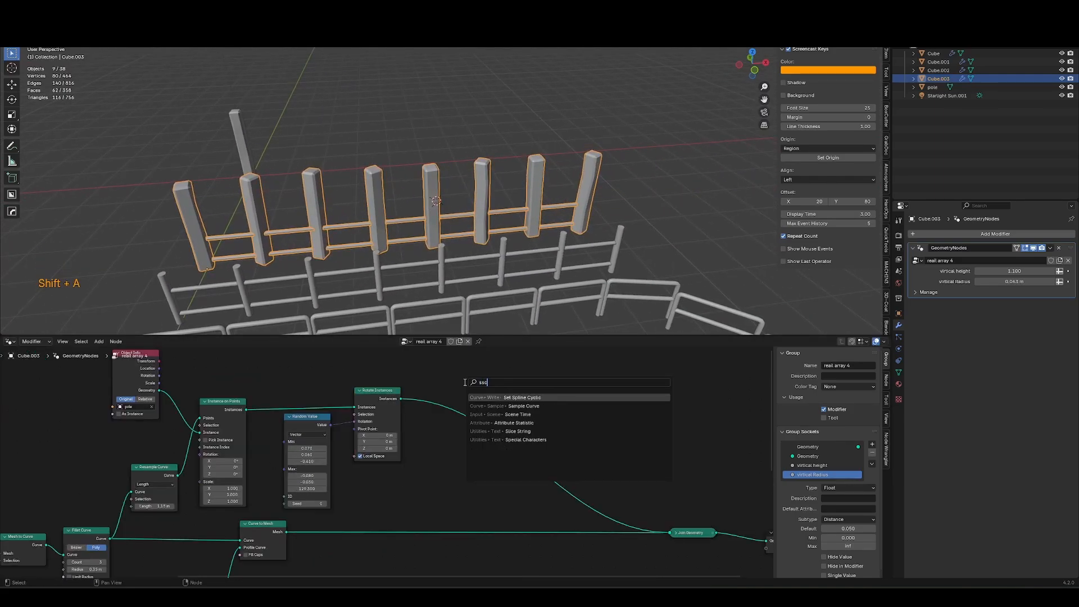
pyautogui.press('BackSpace')
pyautogui.press('BackSpace')
pyautogui.press('BackSpace')
pyautogui.write('cale')
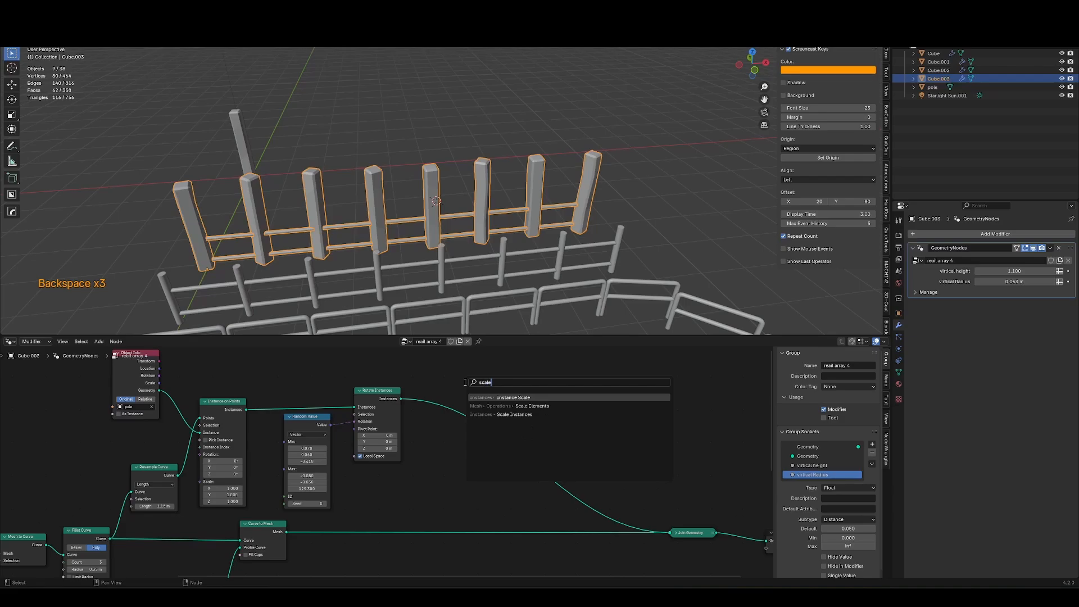
pyautogui.press('Down')
pyautogui.press('Down')
pyautogui.press('Return')
pyautogui.click(484, 420)
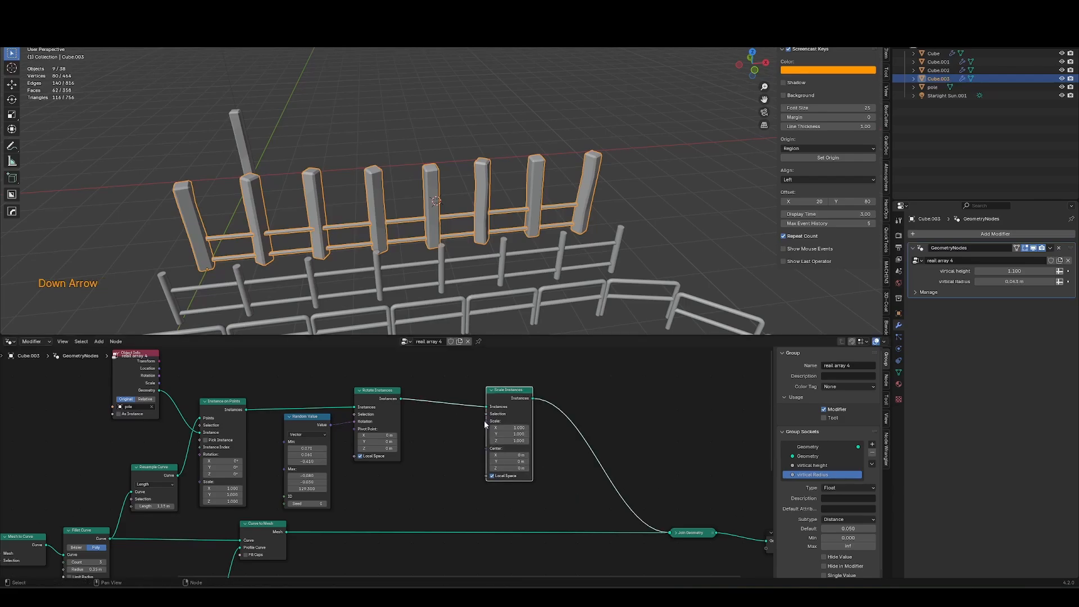
# Connect a new Random Value node to the Scale Instances scale input, with Min about 0.58, 0.56, 0.65.
pyautogui.moveTo(485, 422); pyautogui.dragTo(447, 436)
pyautogui.write('ra')
pyautogui.press('Return')
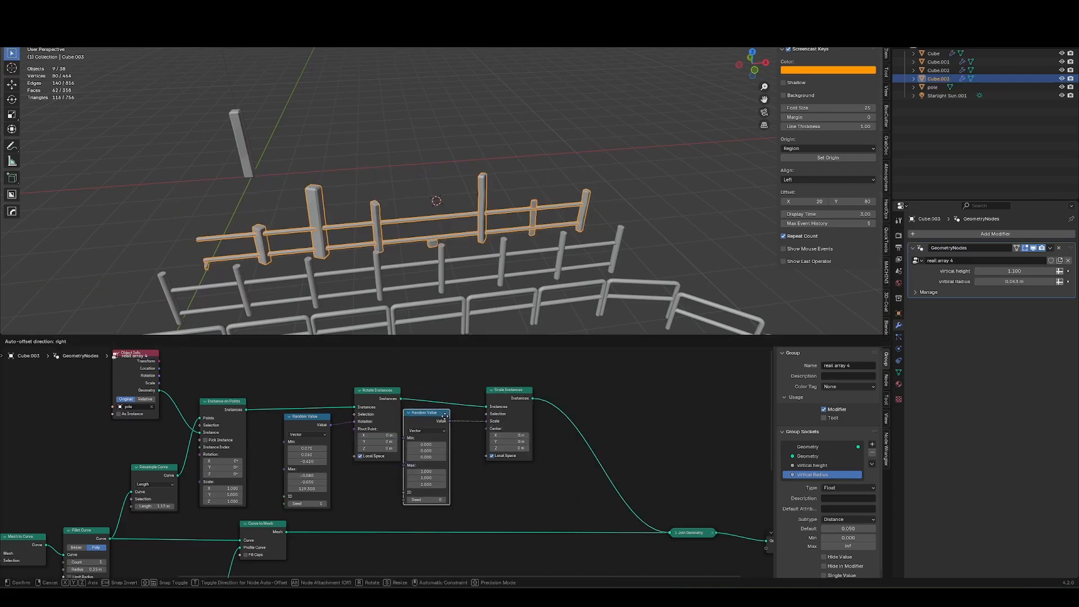
pyautogui.click(466, 456)
pyautogui.scroll(2, 466, 455)
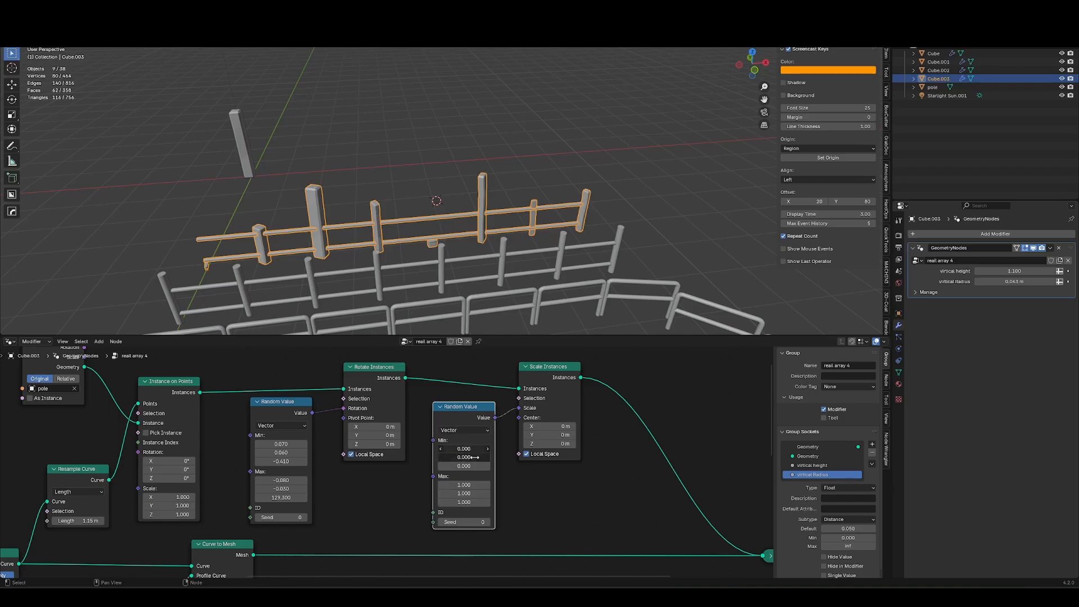
pyautogui.write('1')
pyautogui.press('Return')
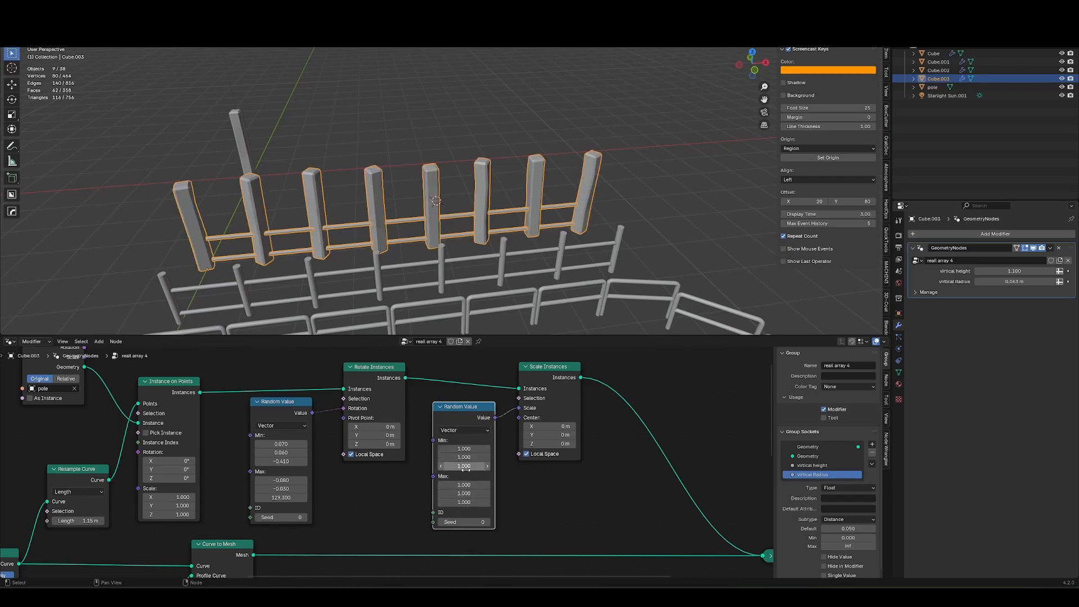
pyautogui.keyDown('shift'); pyautogui.moveTo(469, 467); pyautogui.dragTo(452, 466); pyautogui.keyUp('shift')
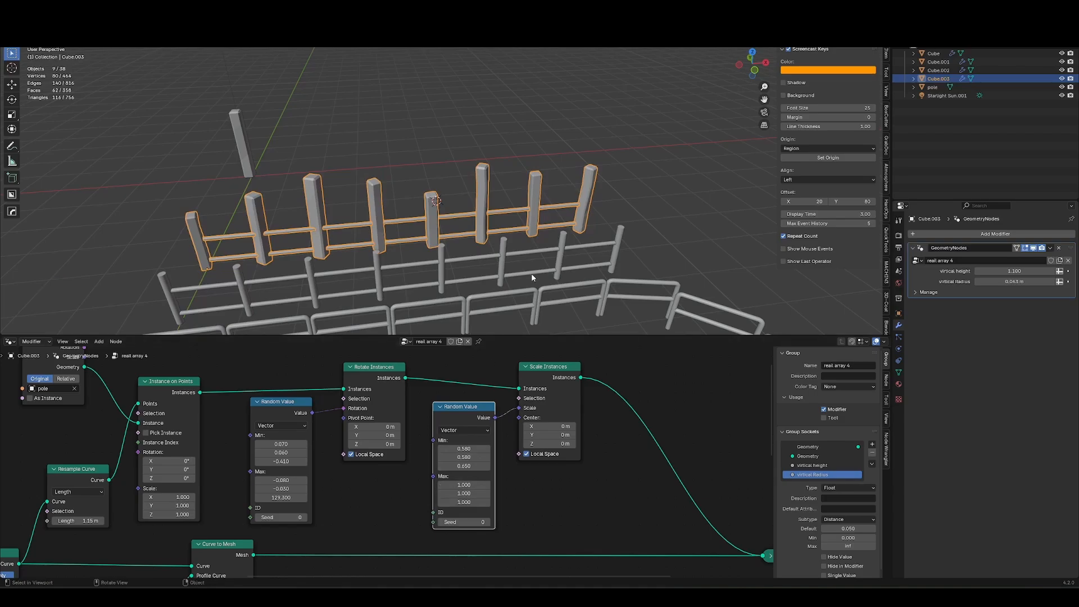
# Extrude the fence path's end vertex in Edit Mode to add a new angled segment.
pyautogui.press('Tab')
pyautogui.moveTo(632, 275)
pyautogui.mouseDown(button='middle')
pyautogui.moveTo(660, 279)
pyautogui.moveTo(621, 270)
pyautogui.mouseUp(button='middle')
pyautogui.hotkey('alt', 'z')
pyautogui.press('e')
pyautogui.moveTo(532, 197); pyautogui.dragTo(674, 191, button='middle')
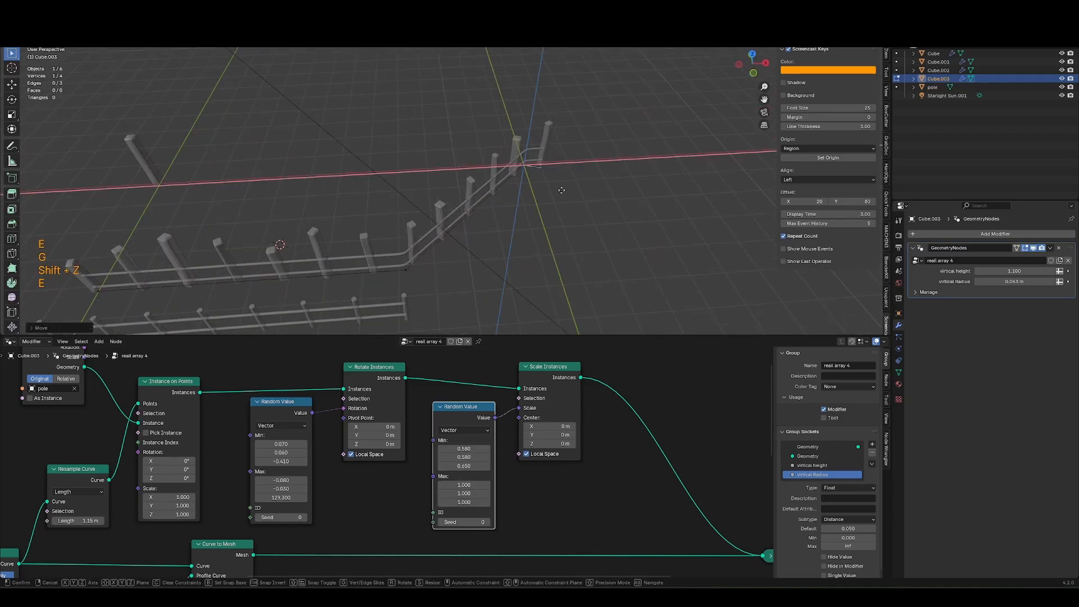
pyautogui.click(746, 188)
pyautogui.press('Tab')
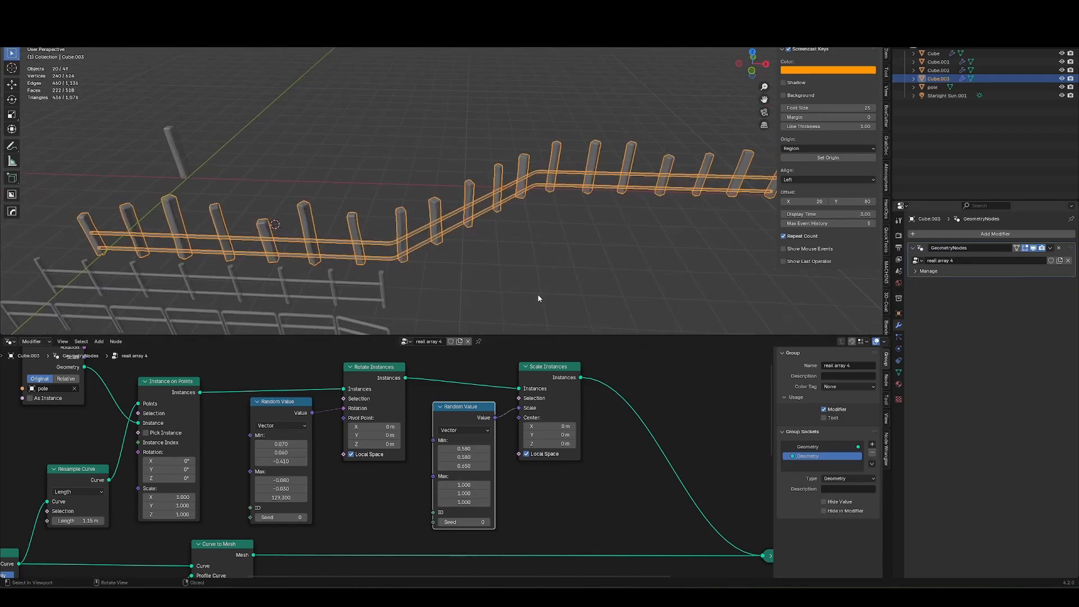
pyautogui.scroll(-5, 444, 486)
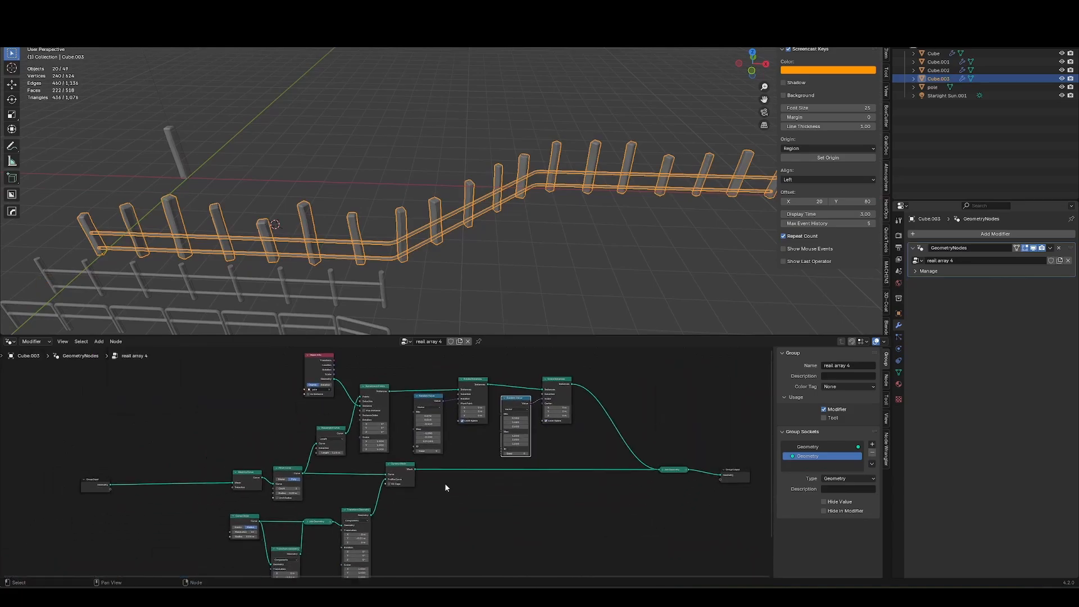
pyautogui.scroll(3, 445, 487)
pyautogui.keyDown('shift'); pyautogui.moveTo(307, 489); pyautogui.dragTo(322, 489); pyautogui.keyUp('shift')
pyautogui.moveTo(398, 226); pyautogui.dragTo(432, 231, button='middle')
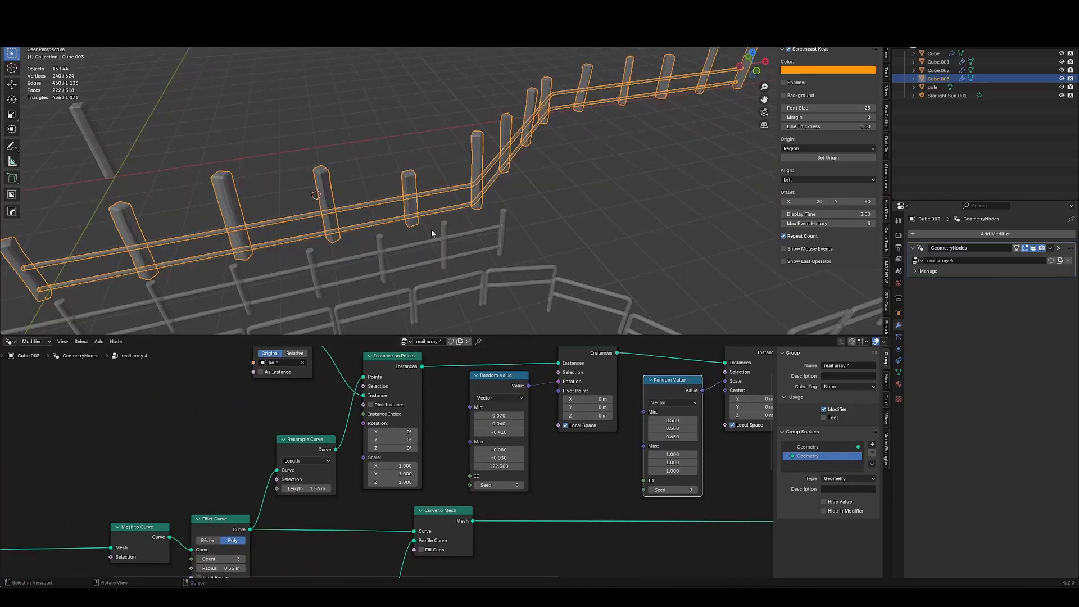
pyautogui.moveTo(447, 179); pyautogui.dragTo(198, 212, button='middle')
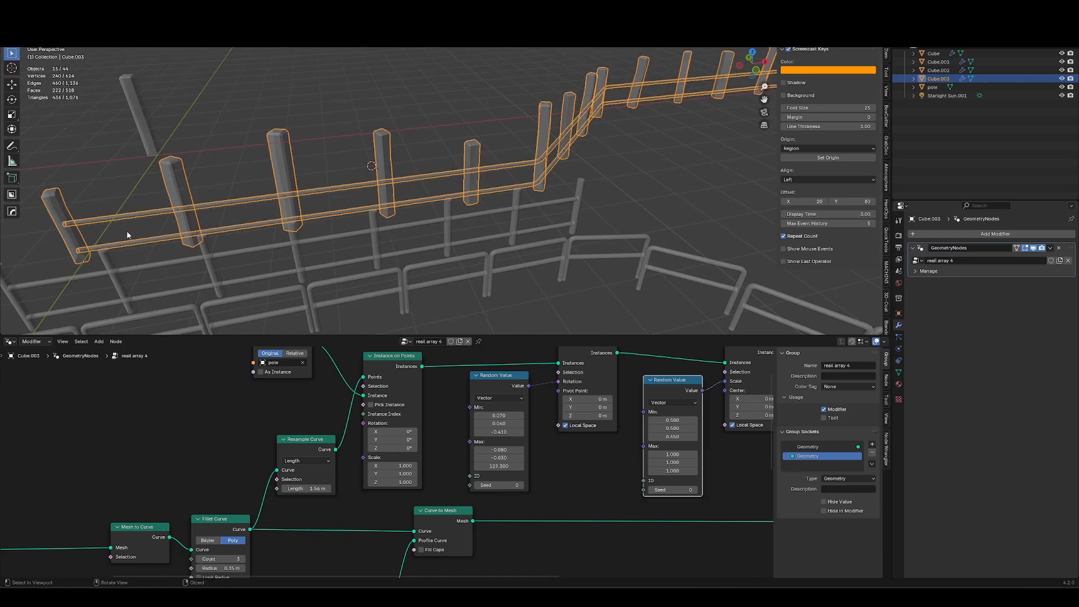
# Duplicate the rail's Transform Geometry node together with its input connection from Curve Circle.
pyautogui.hotkey('alt', 'z')
pyautogui.moveTo(35, 261); pyautogui.dragTo(439, 209, button='middle')
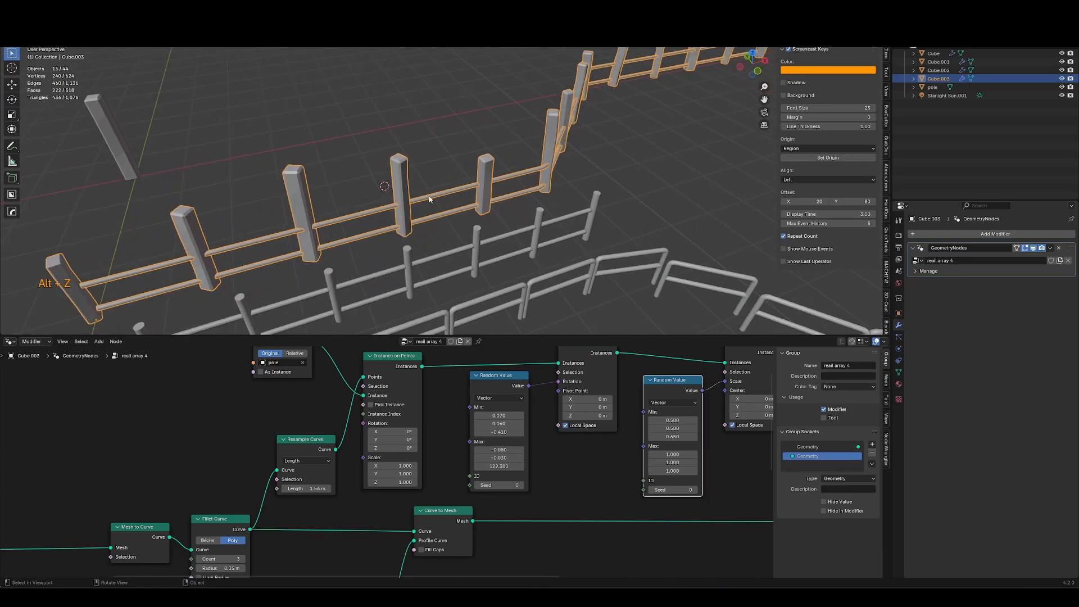
pyautogui.scroll(-2, 371, 232)
pyautogui.moveTo(350, 547); pyautogui.dragTo(441, 337, button='middle')
pyautogui.scroll(7, 229, 434)
pyautogui.keyDown('shift'); pyautogui.moveTo(233, 436); pyautogui.dragTo(216, 455); pyautogui.keyUp('shift')
pyautogui.keyDown('ctrl'); pyautogui.moveTo(388, 438); pyautogui.dragTo(343, 484, button='middle'); pyautogui.keyUp('ctrl')
pyautogui.moveTo(343, 483); pyautogui.dragTo(345, 425, button='middle')
pyautogui.click(356, 419)
pyautogui.hotkey('ctrl', 'shift', 'd')
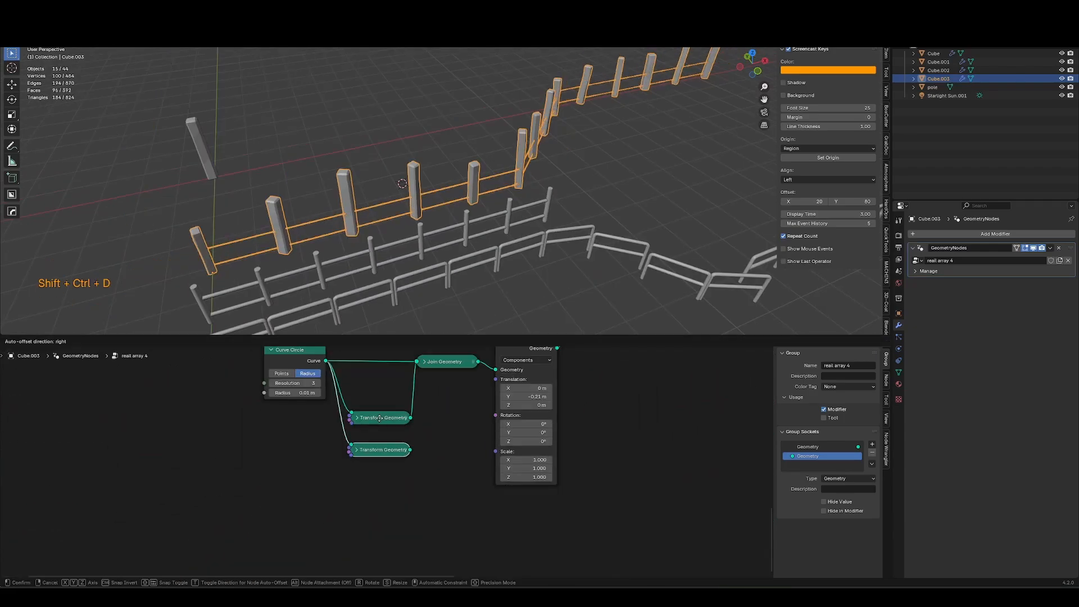
# Connect the duplicated Transform Geometry to Join Geometry and set its Y translation to -0.69 m.
pyautogui.click(355, 451)
pyautogui.click(355, 450)
pyautogui.moveTo(411, 460); pyautogui.dragTo(420, 366)
pyautogui.moveTo(409, 493); pyautogui.dragTo(412, 466, button='middle')
pyautogui.moveTo(389, 480); pyautogui.dragTo(368, 481)
# Inspect the three-rail fence in the viewport from a closer angle.
pyautogui.moveTo(495, 245); pyautogui.dragTo(399, 260, button='middle')
pyautogui.click(464, 267)
pyautogui.keyDown('ctrl'); pyautogui.moveTo(464, 271); pyautogui.dragTo(451, 217, button='middle'); pyautogui.keyUp('ctrl')
pyautogui.hotkey('ctrl', 'shift', 'w')
pyautogui.hotkey('ctrl', 'shift', 'w')
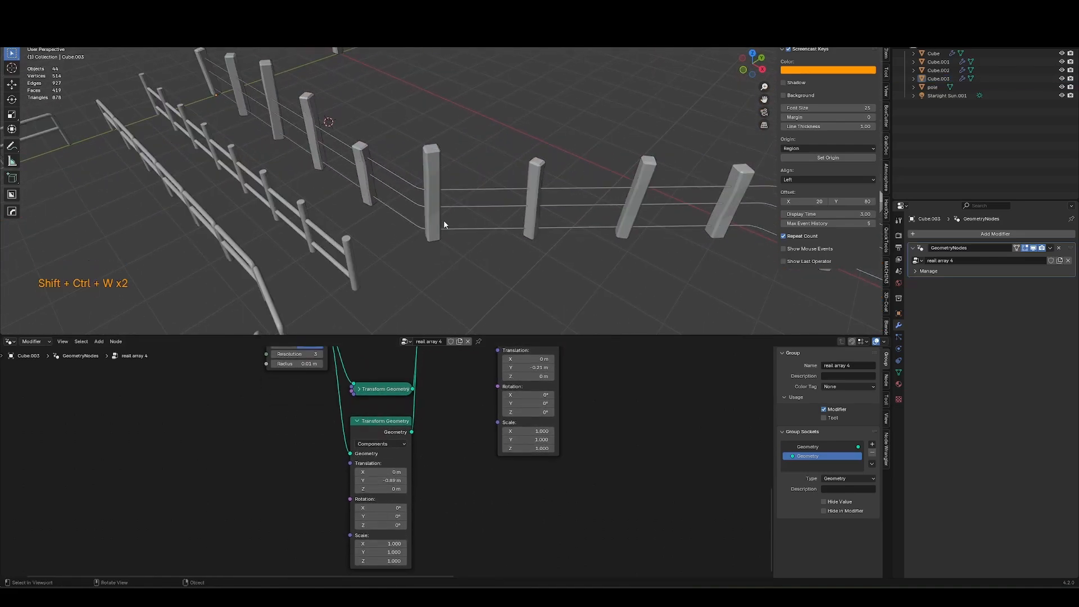
# Dissolve the Fillet Curve node so Mesh to Curve feeds the following nodes directly.
pyautogui.click(465, 205)
pyautogui.moveTo(375, 393); pyautogui.dragTo(389, 563, button='middle')
pyautogui.moveTo(384, 455); pyautogui.dragTo(340, 473, button='middle')
pyautogui.click(366, 420)
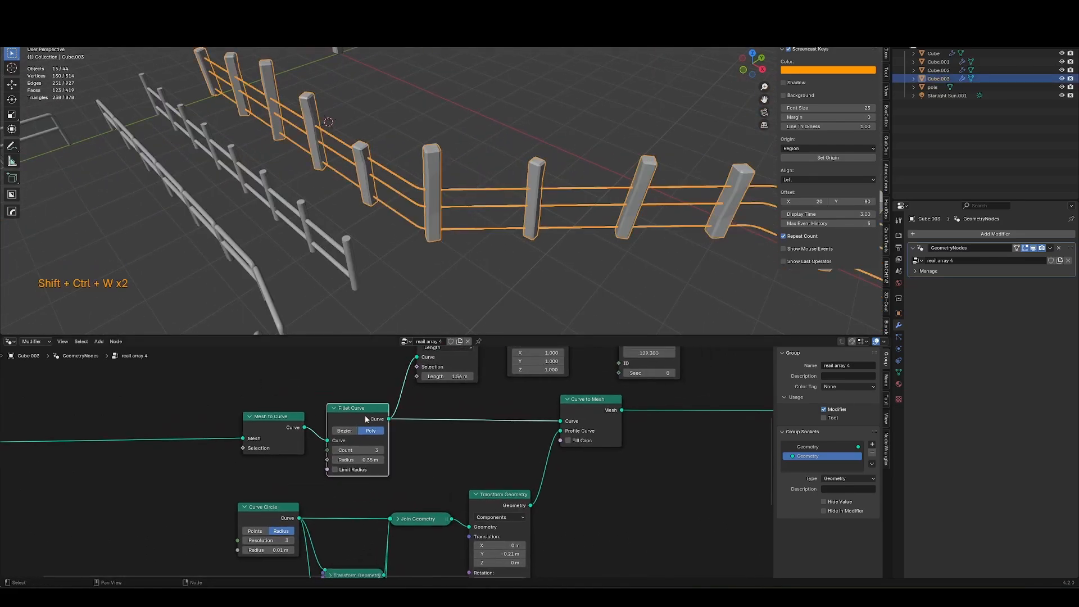
pyautogui.scroll(-1, 368, 418)
pyautogui.press('m')
pyautogui.press('m')
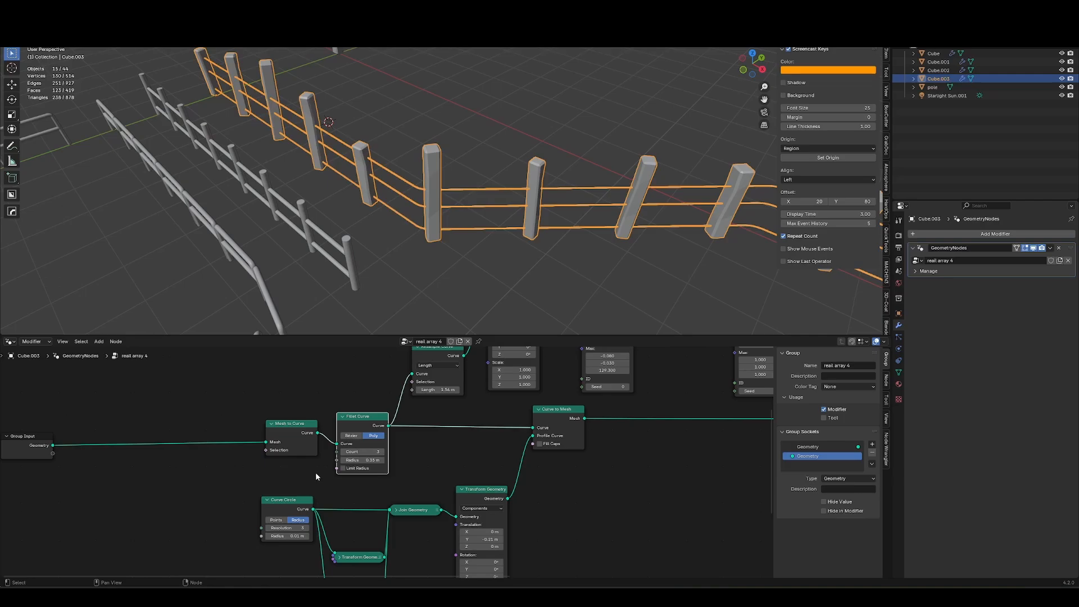
pyautogui.moveTo(540, 427); pyautogui.dragTo(544, 485, button='middle')
pyautogui.press('g')
pyautogui.click(373, 441)
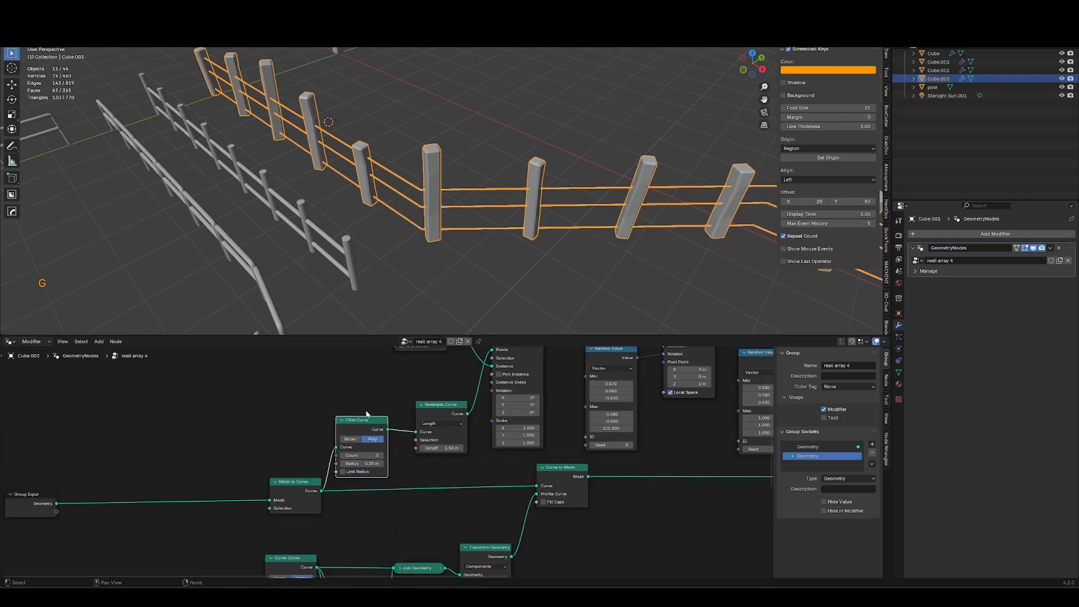
pyautogui.hotkey('ctrl', 'x')
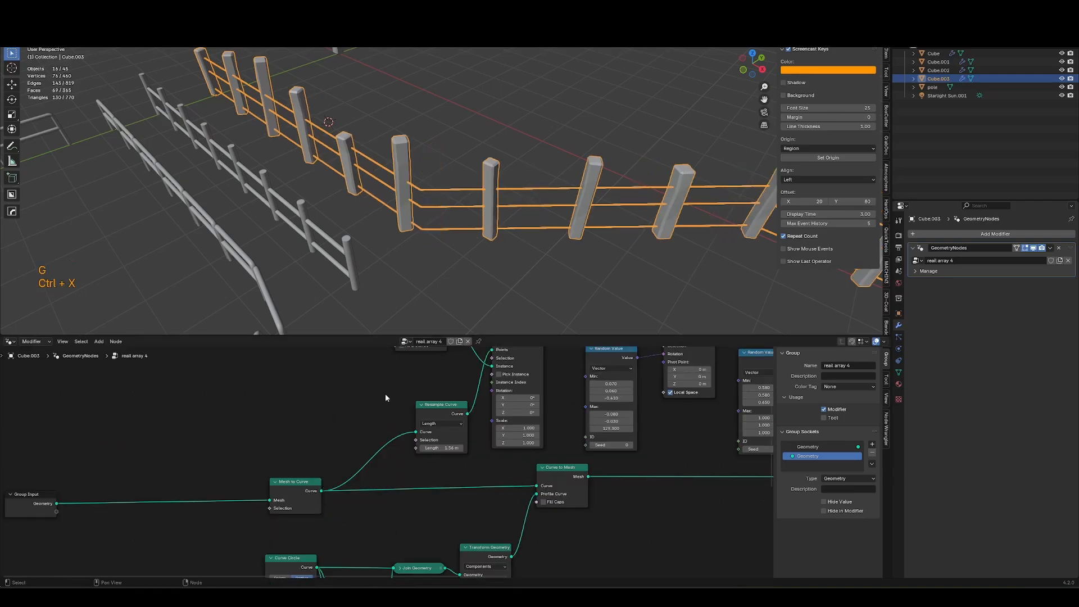
# Select the pole object and move it along a single axis.
pyautogui.moveTo(419, 270); pyautogui.dragTo(453, 246, button='middle')
pyautogui.scroll(-1, 453, 246)
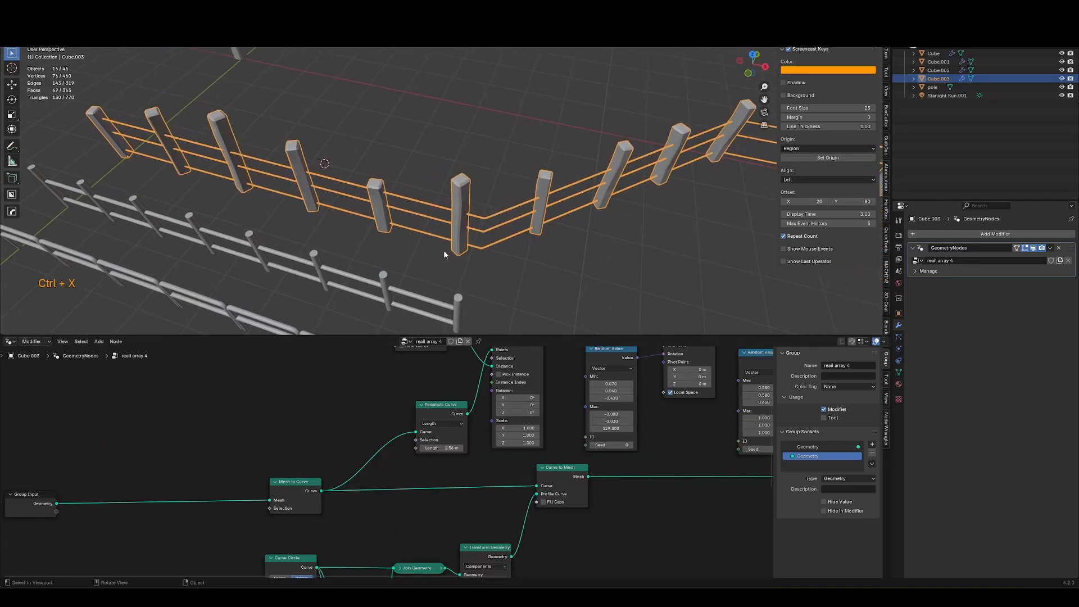
pyautogui.scroll(-4, 444, 249)
pyautogui.moveTo(332, 270); pyautogui.dragTo(425, 276, button='middle')
pyautogui.moveTo(467, 313); pyautogui.dragTo(379, 299, button='middle')
pyautogui.click(275, 292)
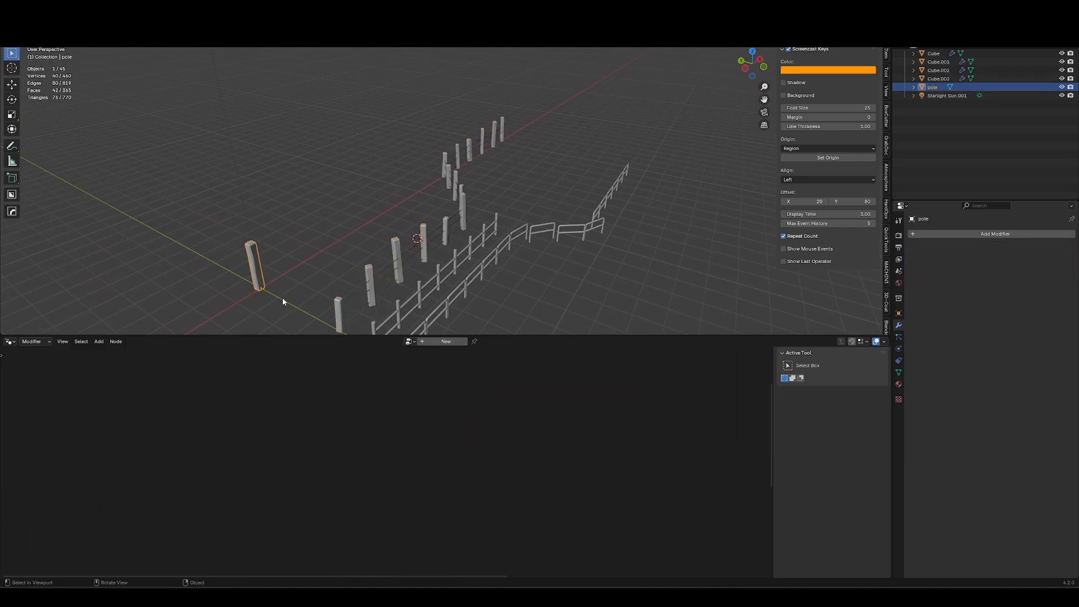
pyautogui.moveTo(275, 292); pyautogui.dragTo(407, 274, button='middle')
pyautogui.press('g')
pyautogui.middleClick(423, 277)
pyautogui.click(484, 284)
pyautogui.scroll(-1, 500, 281)
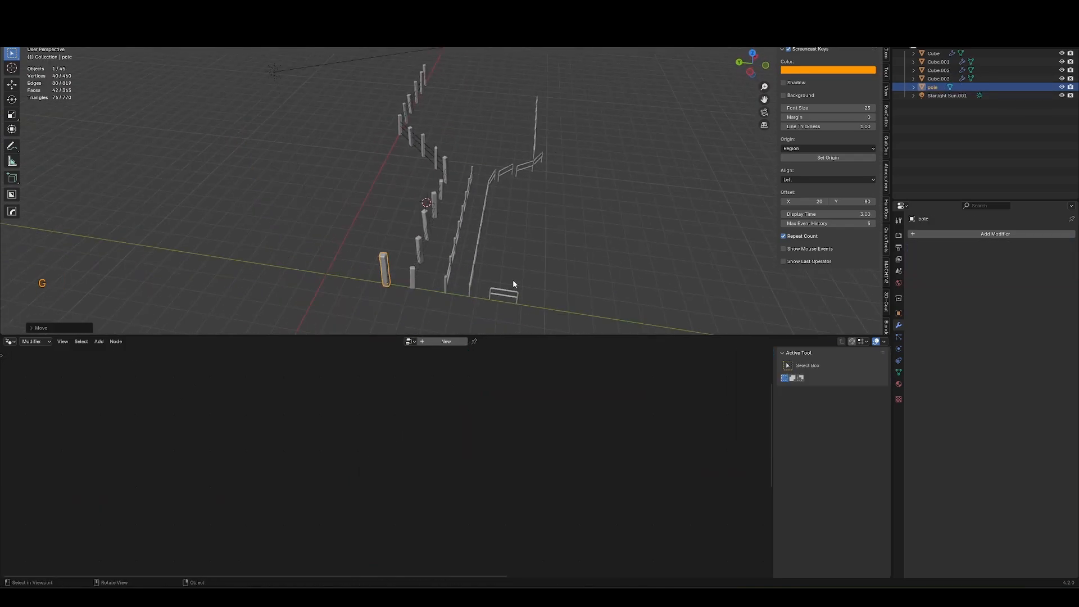
# Select the fence objects together and move them along a single axis, then deselect everything.
pyautogui.moveTo(614, 112); pyautogui.dragTo(383, 300)
pyautogui.moveTo(469, 287); pyautogui.dragTo(511, 275, button='middle')
pyautogui.press('g')
pyautogui.middleClick(553, 282)
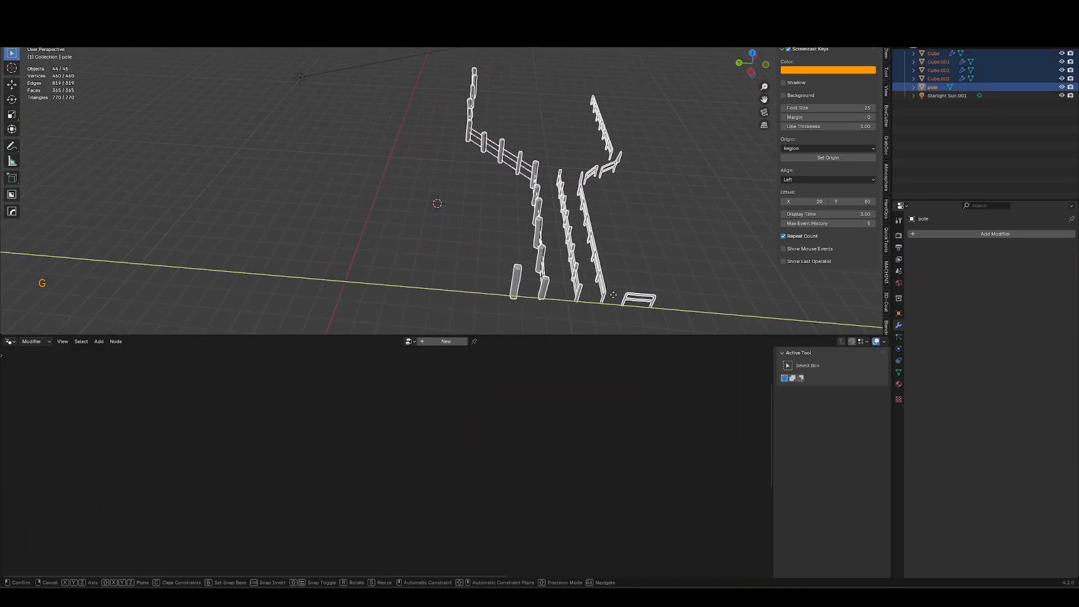
pyautogui.click(638, 294)
pyautogui.moveTo(638, 293); pyautogui.dragTo(509, 275, button='middle')
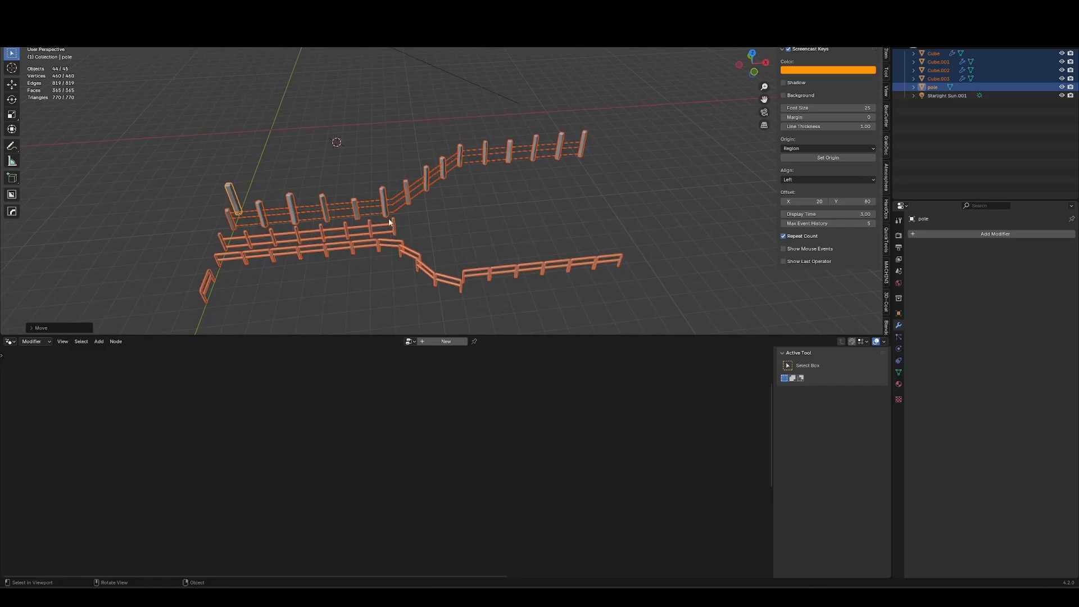
pyautogui.click(308, 180)
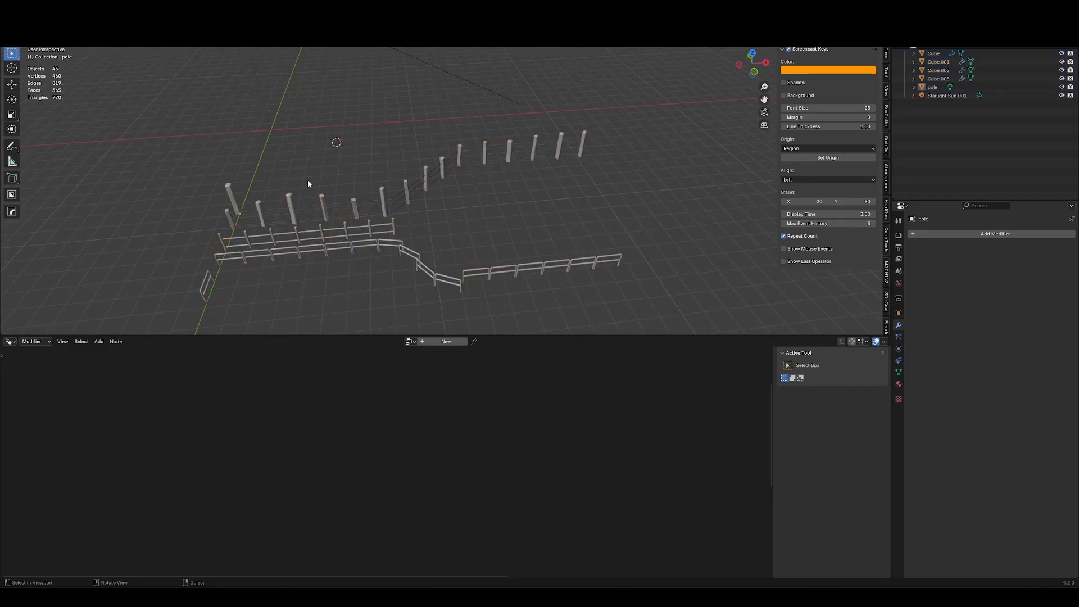
# Add a Bezier circle curve and clear its location to the world origin.
pyautogui.scroll(3, 337, 203)
pyautogui.moveTo(340, 261); pyautogui.dragTo(368, 212, button='middle')
pyautogui.hotkey('shift', 'a')
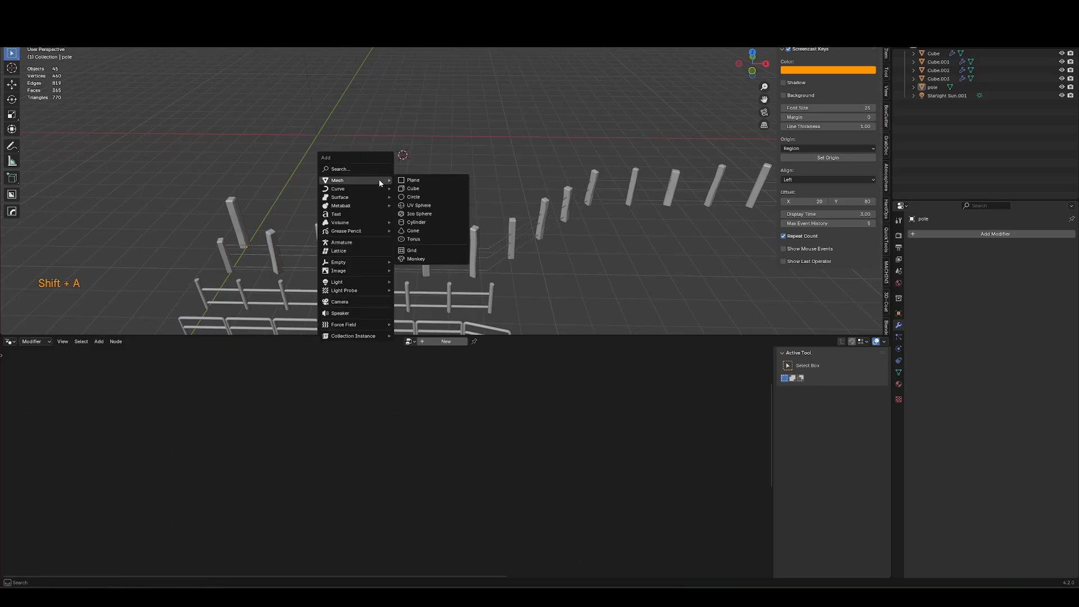
pyautogui.moveTo(379, 187)
pyautogui.click(421, 200)
pyautogui.hotkey('alt', 'g')
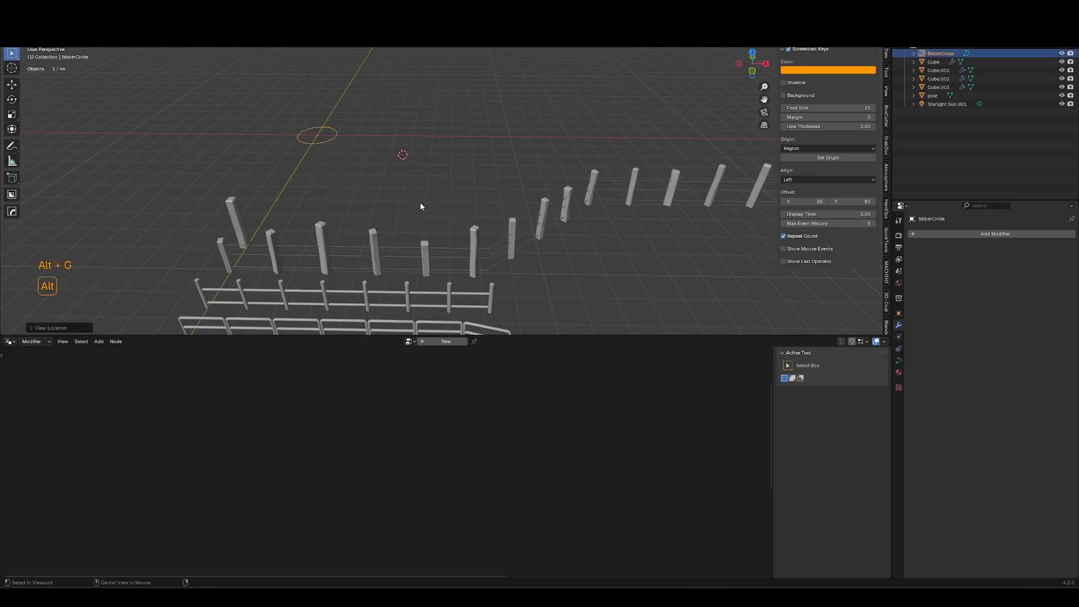
# Scale all of the circle's points up in Edit Mode.
pyautogui.press('Tab')
pyautogui.press('a')
pyautogui.press('s')
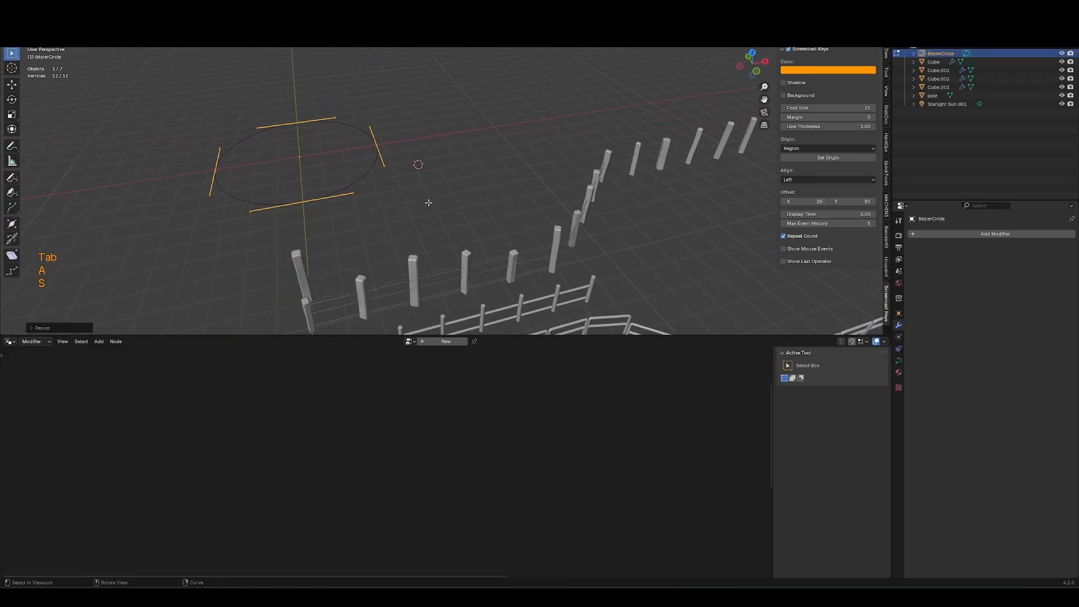
pyautogui.press('Tab')
# Frame the circle and create a new geometry node tree for it.
pyautogui.moveTo(523, 302); pyautogui.dragTo(418, 160, button='middle')
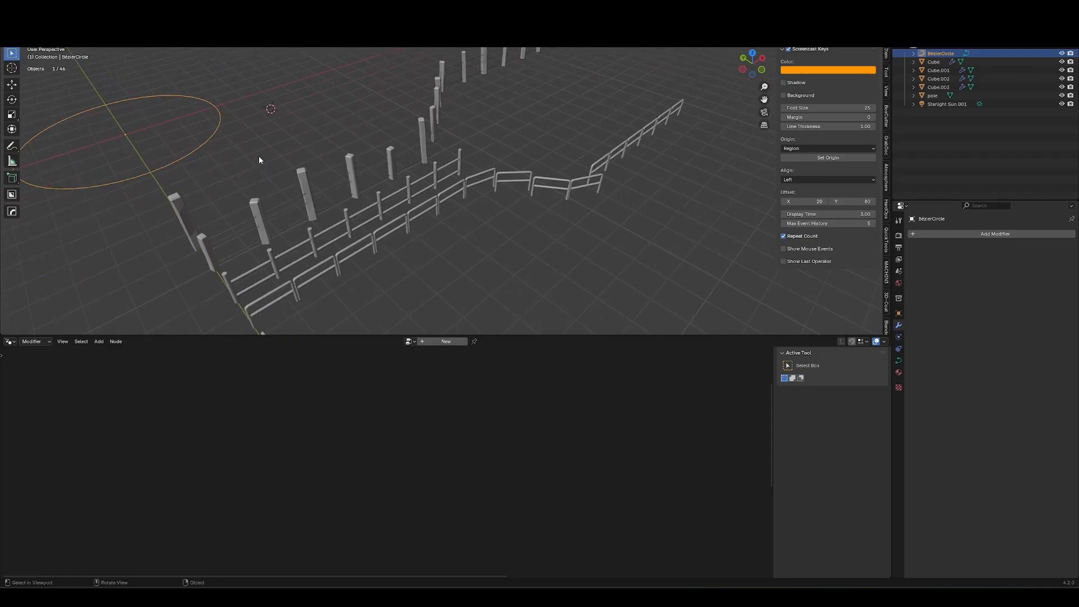
pyautogui.press('KP_Decimal')
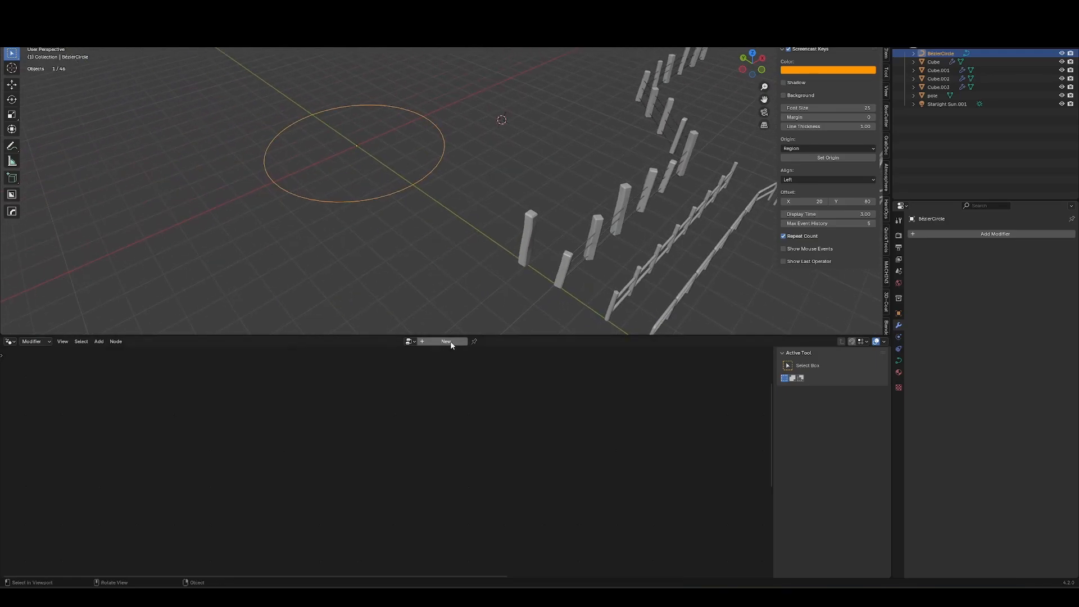
pyautogui.click(447, 342)
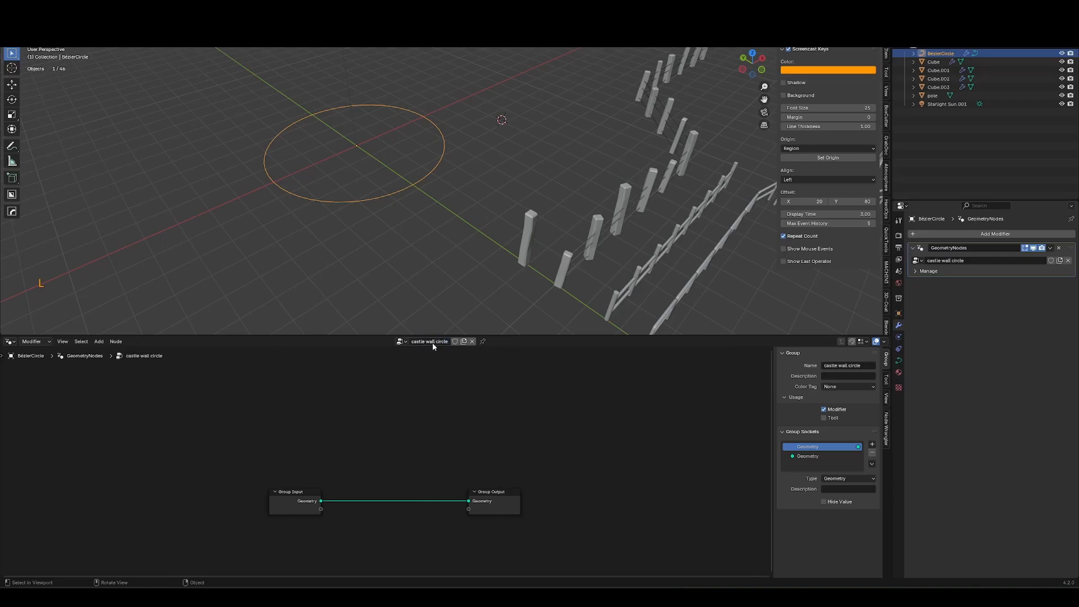
# Add a Curve to Mesh node between Group Input and Group Output.
pyautogui.hotkey('shift', 'a')
pyautogui.press('Escape')
pyautogui.hotkey('shift', 'a')
pyautogui.write('curve')
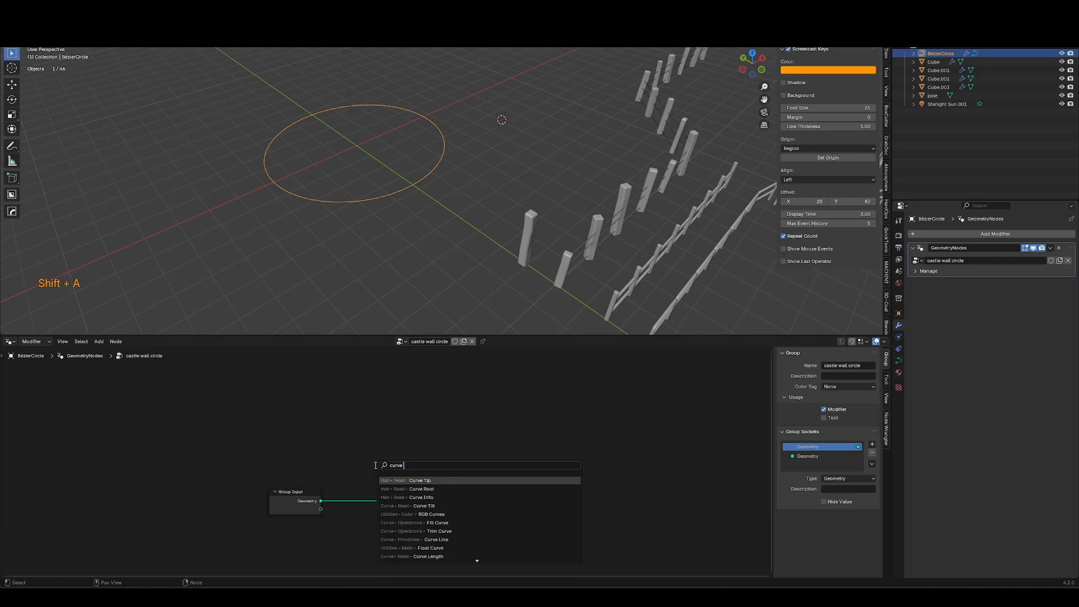
pyautogui.write(' to mesh')
pyautogui.press('Return')
pyautogui.click(406, 498)
# Connect a new Quadrilateral node to the Curve to Mesh profile curve input.
pyautogui.moveTo(381, 514); pyautogui.dragTo(253, 483)
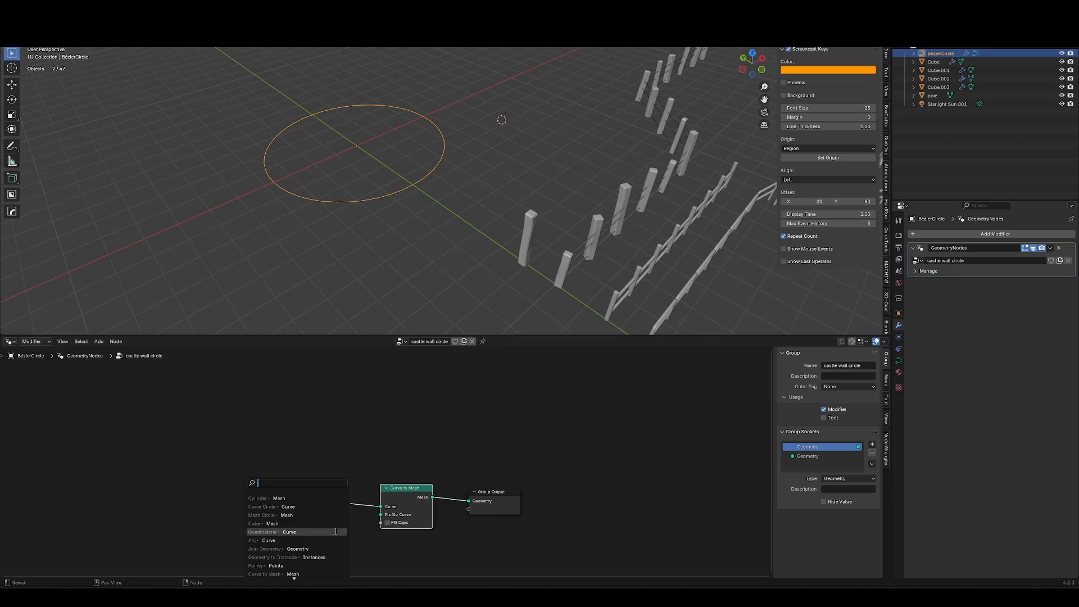
pyautogui.write('quad')
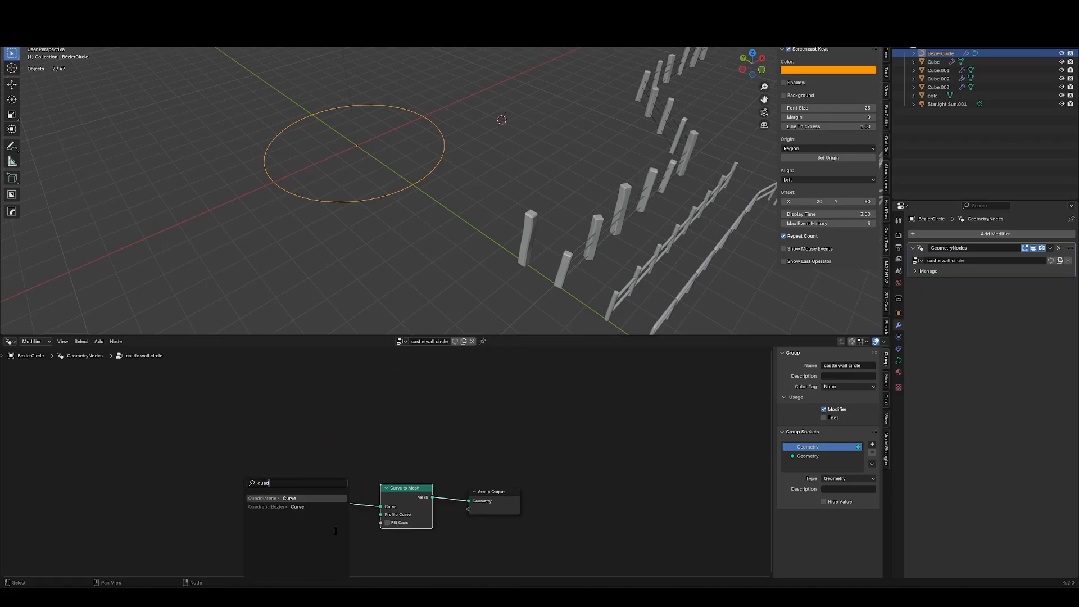
pyautogui.press('Return')
pyautogui.press('g')
pyautogui.press('g')
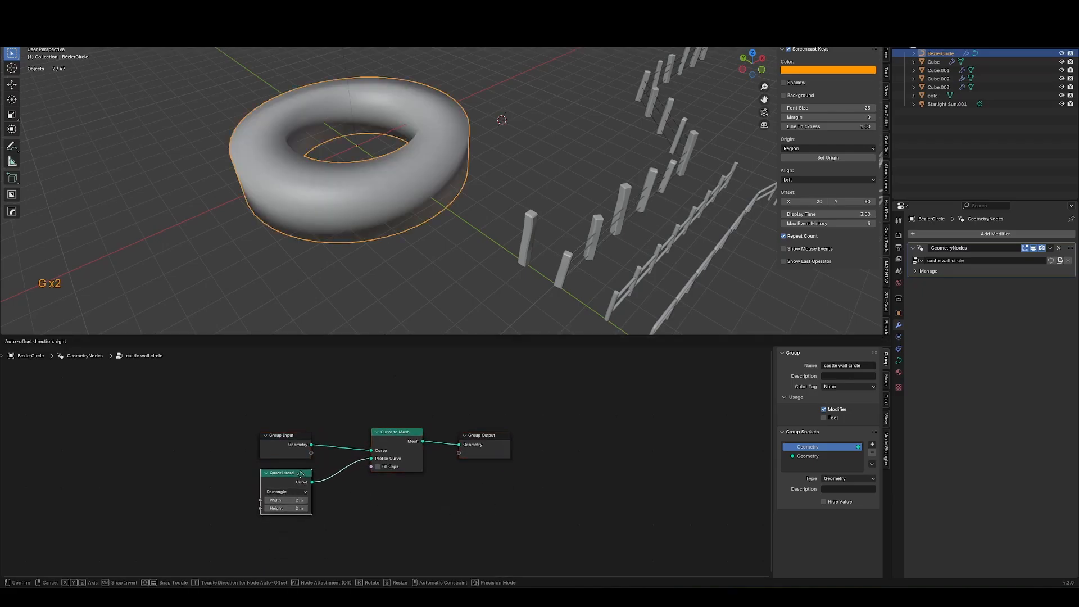
# Insert a Smooth by Angle node between Curve to Mesh and Group Output.
pyautogui.scroll(4, 417, 149)
pyautogui.moveTo(396, 181); pyautogui.dragTo(450, 177, button='middle')
pyautogui.hotkey('ctrl', 'shift', 'w')
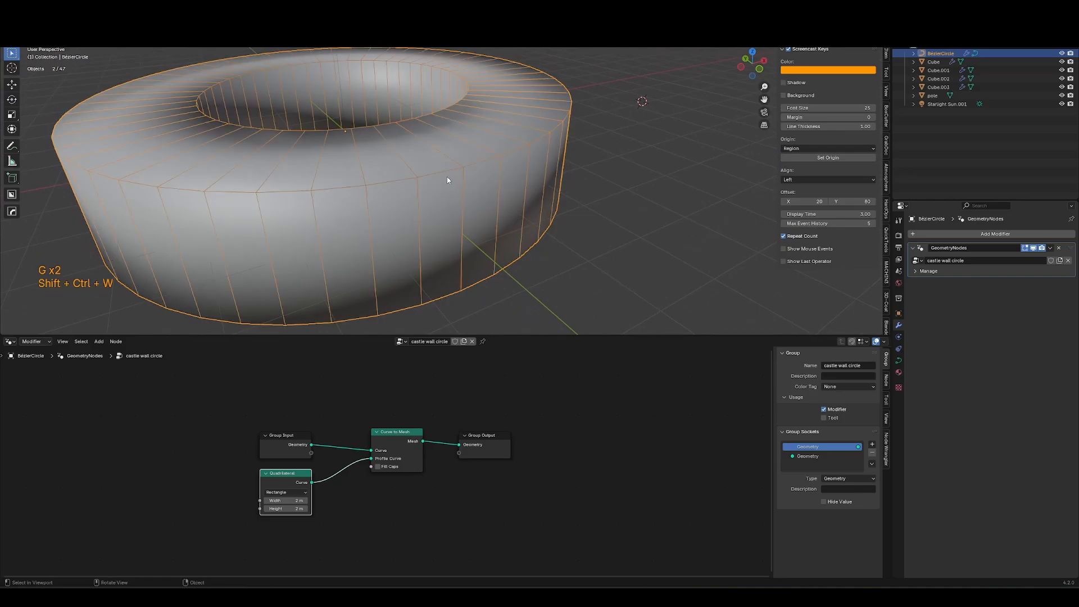
pyautogui.hotkey('shift', 'a')
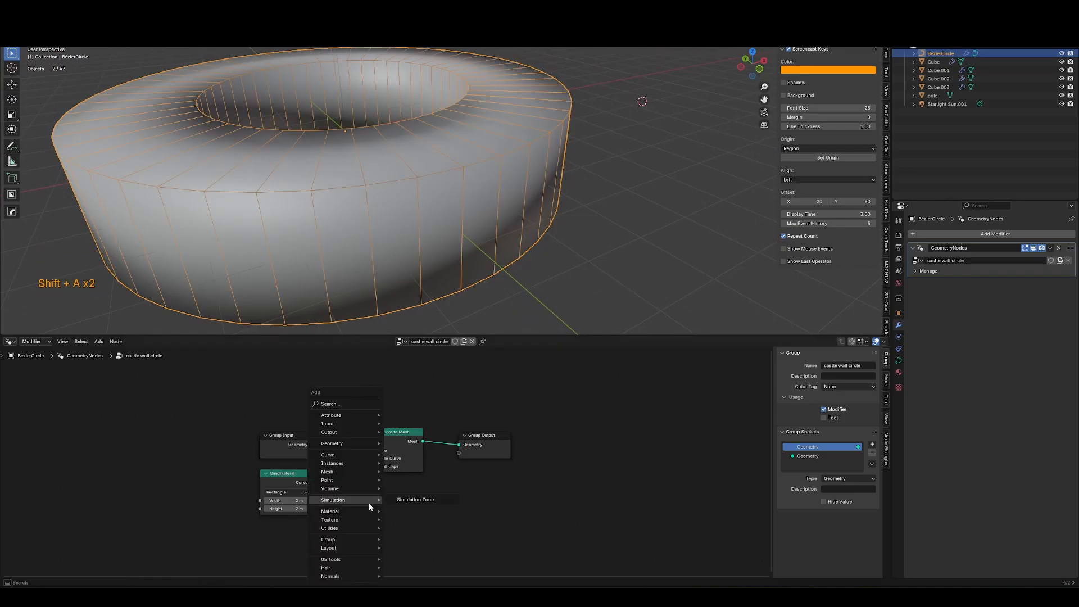
pyautogui.write('smooth by angle')
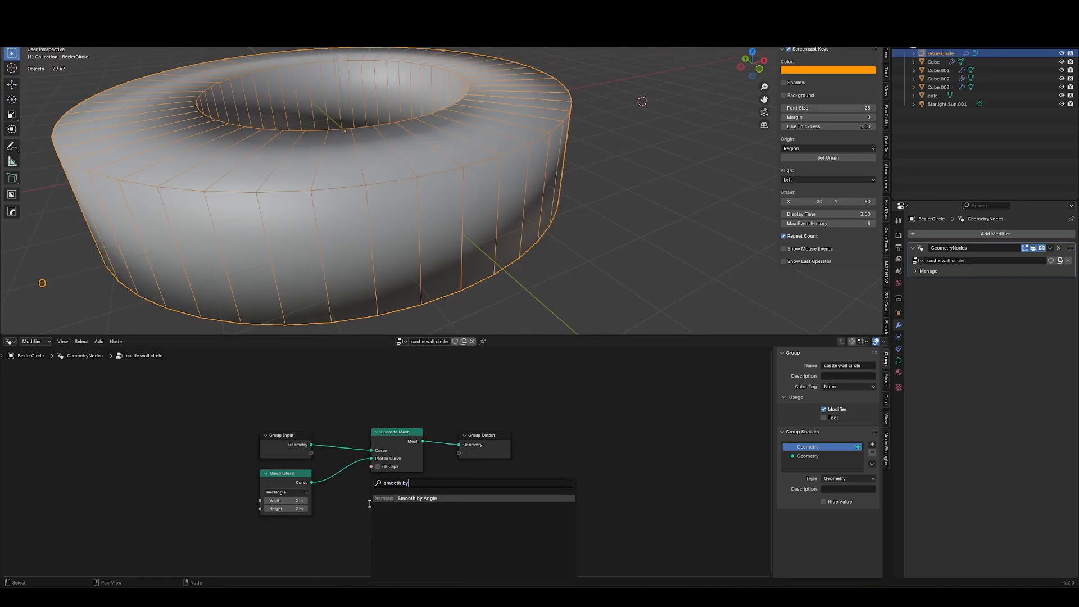
pyautogui.press('Return')
pyautogui.click(459, 432)
pyautogui.press('g')
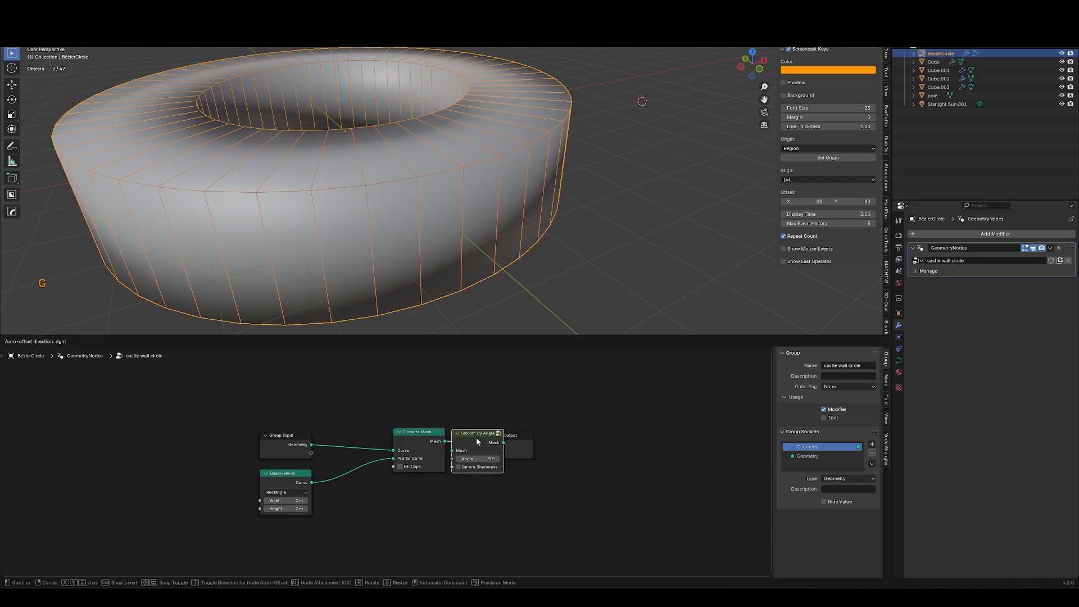
# Rearrange Smooth by Angle and Group Output, keeping the mesh connected to the output.
pyautogui.click(481, 436)
pyautogui.moveTo(468, 408); pyautogui.dragTo(554, 450)
pyautogui.press('g')
pyautogui.click(632, 436)
pyautogui.hotkey('ctrl', 'shift', 'w')
pyautogui.hotkey('ctrl', 'shift', 'w')
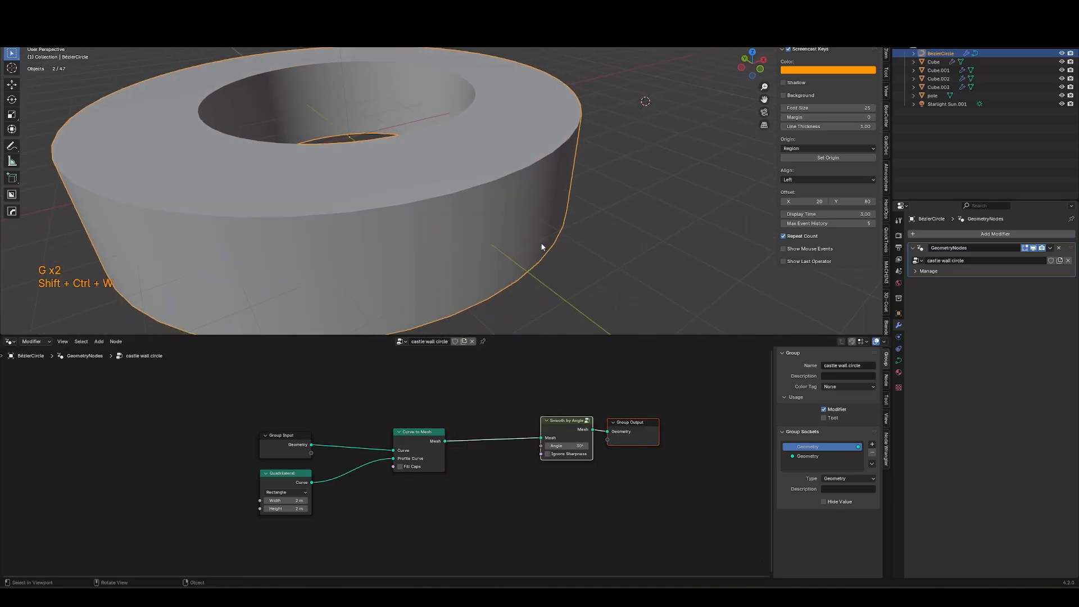
# Set the Quadrilateral profile width to 0.7 m and reposition the node.
pyautogui.keyDown('ctrl'); pyautogui.moveTo(427, 444); pyautogui.dragTo(421, 451, button='middle'); pyautogui.keyUp('ctrl')
pyautogui.press('g')
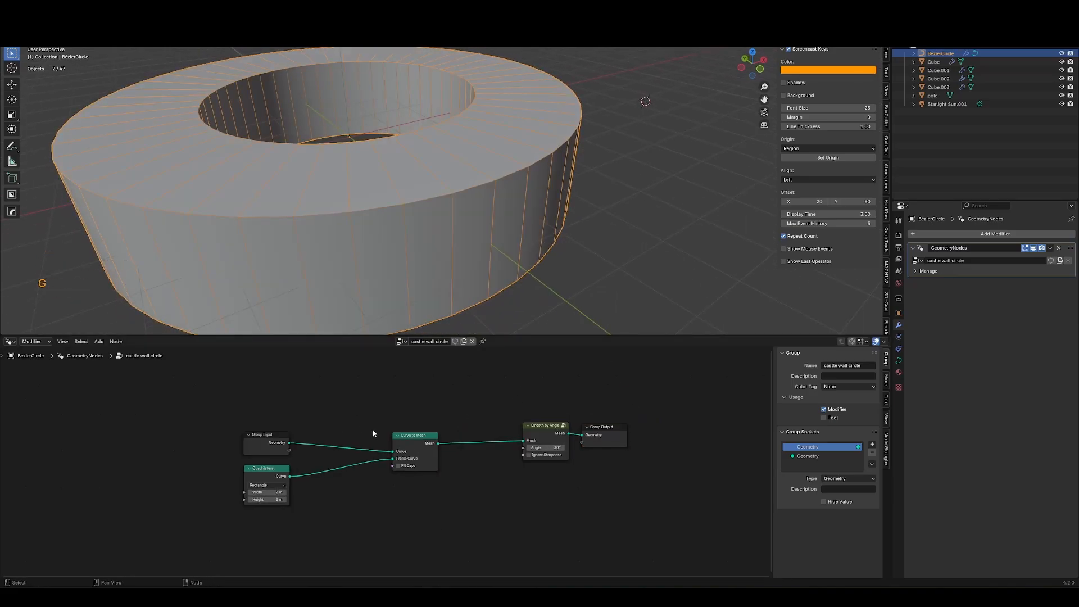
pyautogui.press('Tab')
pyautogui.press('Tab')
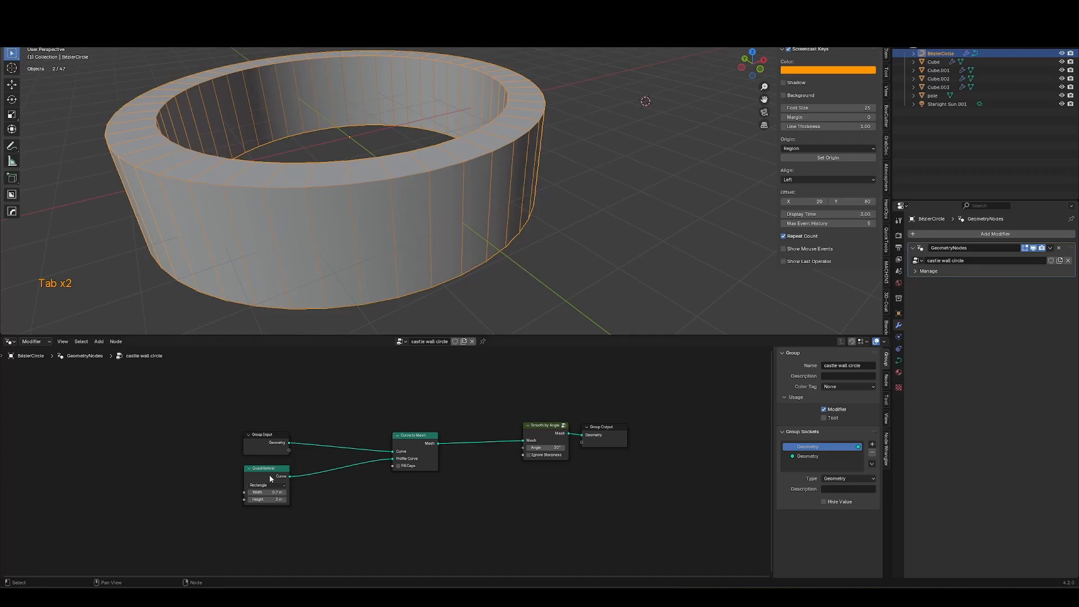
pyautogui.press('g')
pyautogui.click(276, 509)
# Insert a Set Position node between the Quadrilateral and the Curve to Mesh profile input.
pyautogui.scroll(2, 393, 495)
pyautogui.hotkey('shift', 'a')
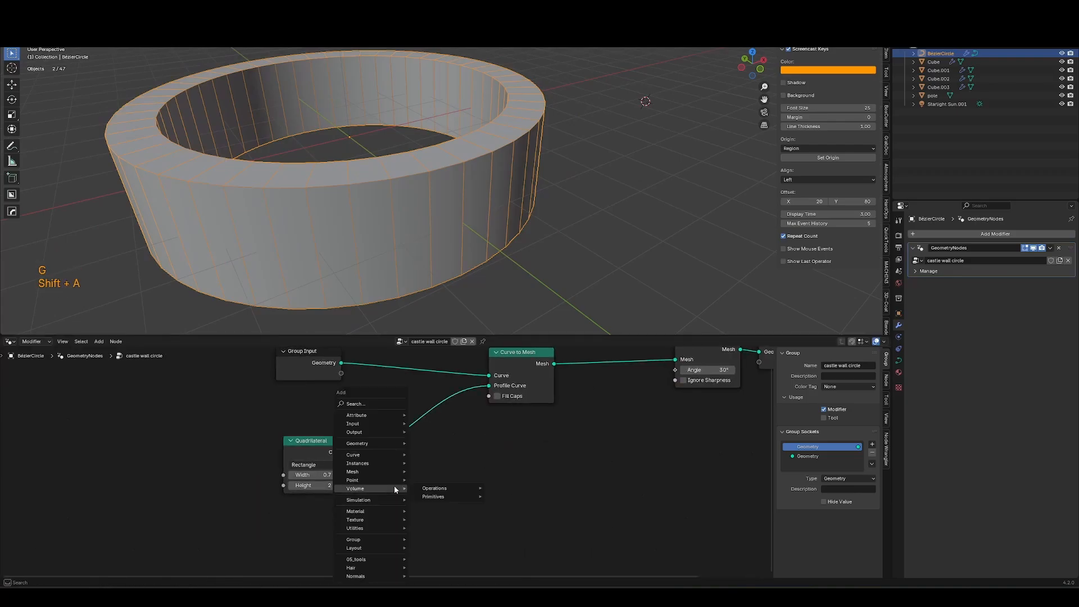
pyautogui.press('Escape')
pyautogui.hotkey('shift', 'a')
pyautogui.write('set')
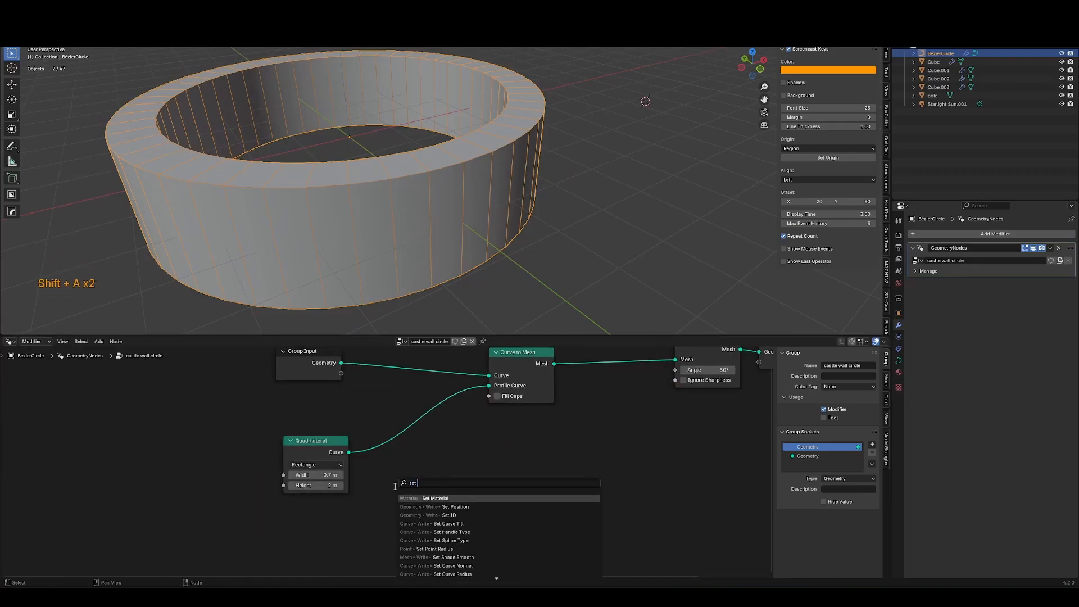
pyautogui.press('Down')
pyautogui.press('Return')
pyautogui.click(383, 422)
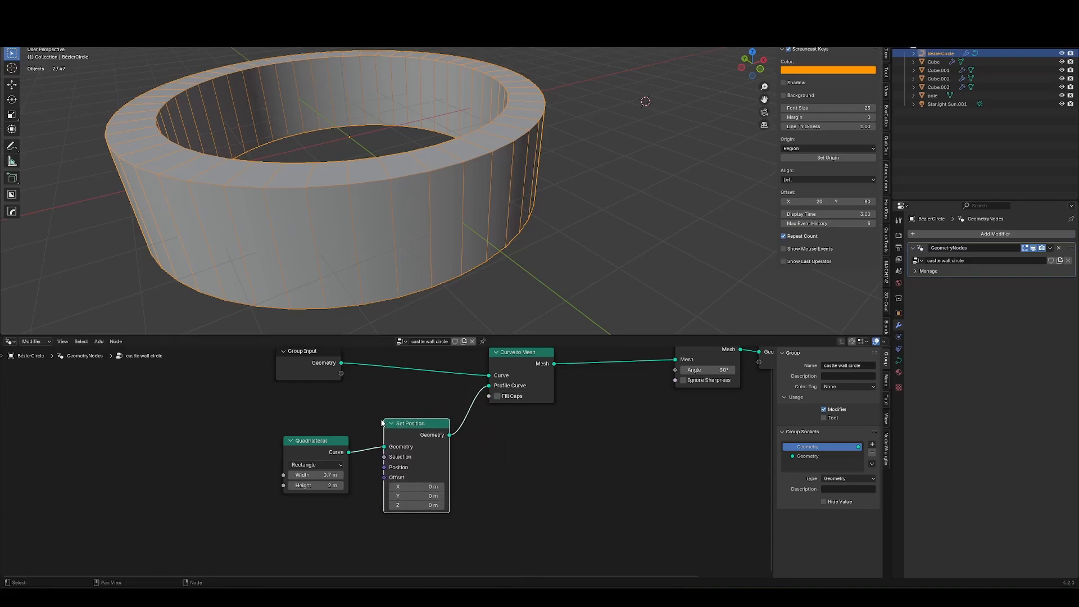
# Set the Set Position offset Y to 1 m.
pyautogui.moveTo(360, 512); pyautogui.dragTo(373, 503, button='middle')
pyautogui.moveTo(374, 504); pyautogui.dragTo(403, 501, button='middle')
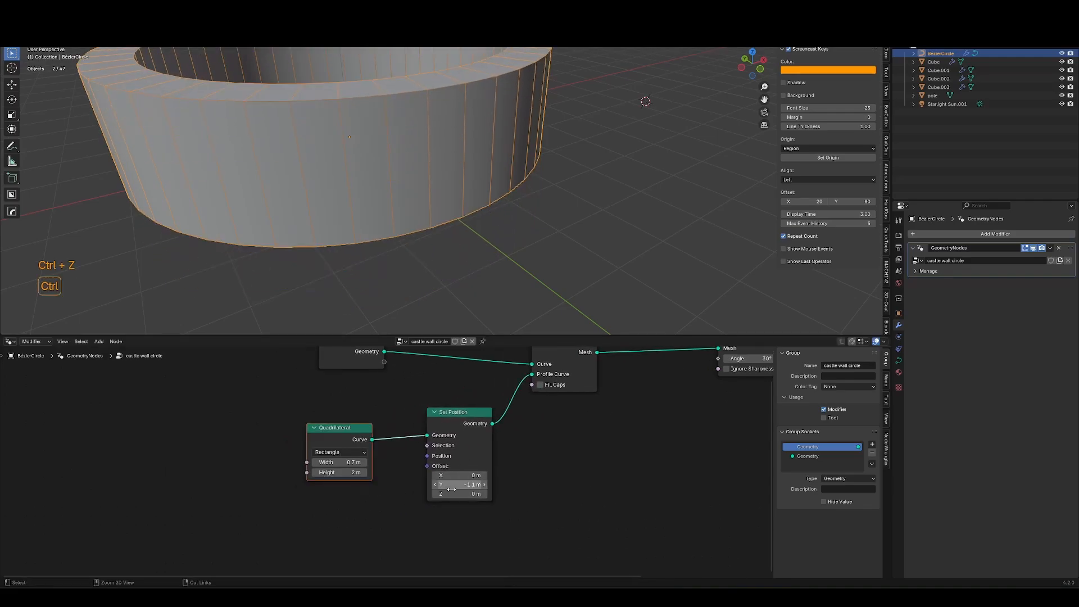
pyautogui.hotkey('ctrl', 'z')
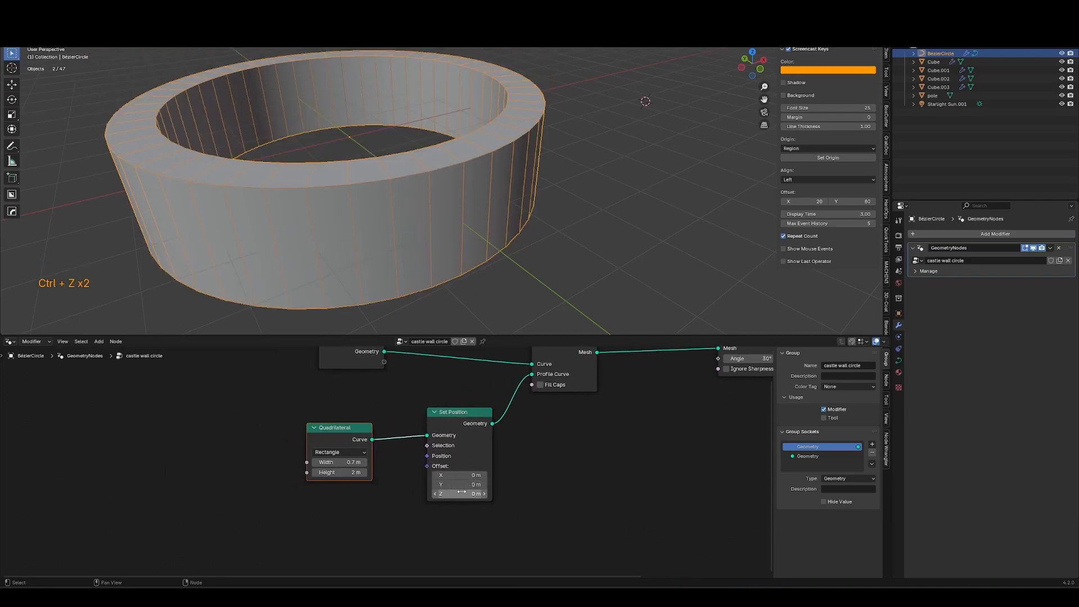
pyautogui.doubleClick(474, 487)
pyautogui.press('Escape')
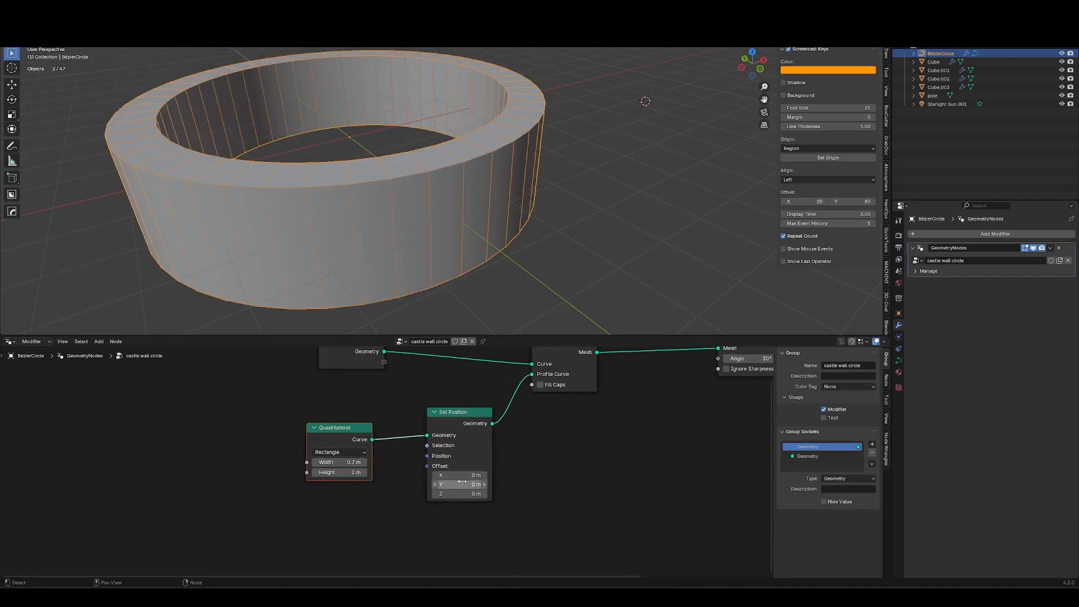
pyautogui.write('1')
pyautogui.press('Return')
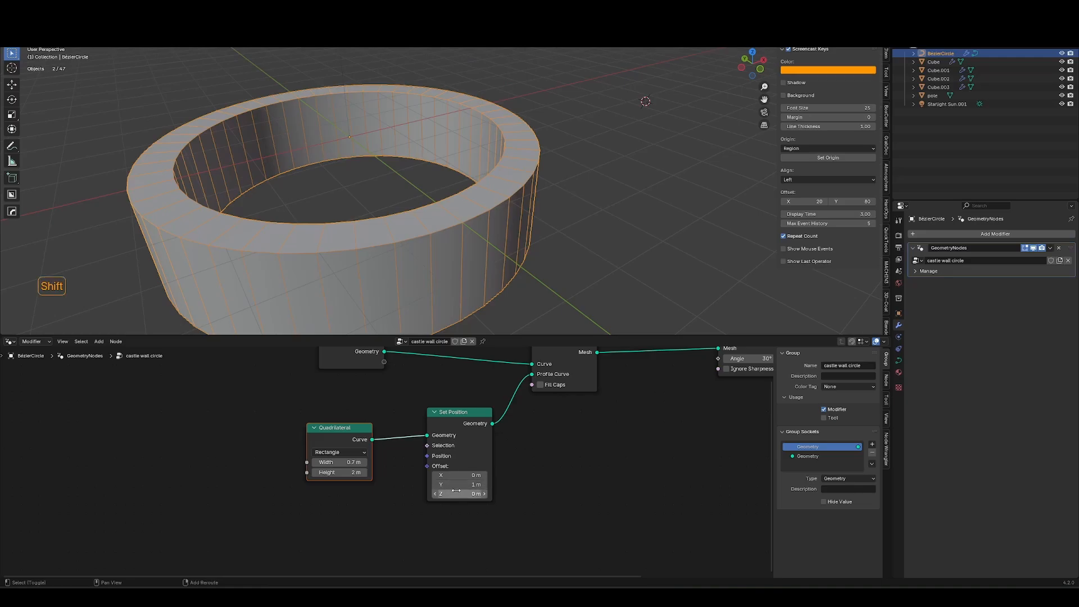
# Try a Set Position Y offset of -1 m, inspect the curve in X-ray edit mode, then set the offset back to 1 m.
pyautogui.doubleClick(474, 485)
pyautogui.write('-1')
pyautogui.press('Return')
pyautogui.press('Tab')
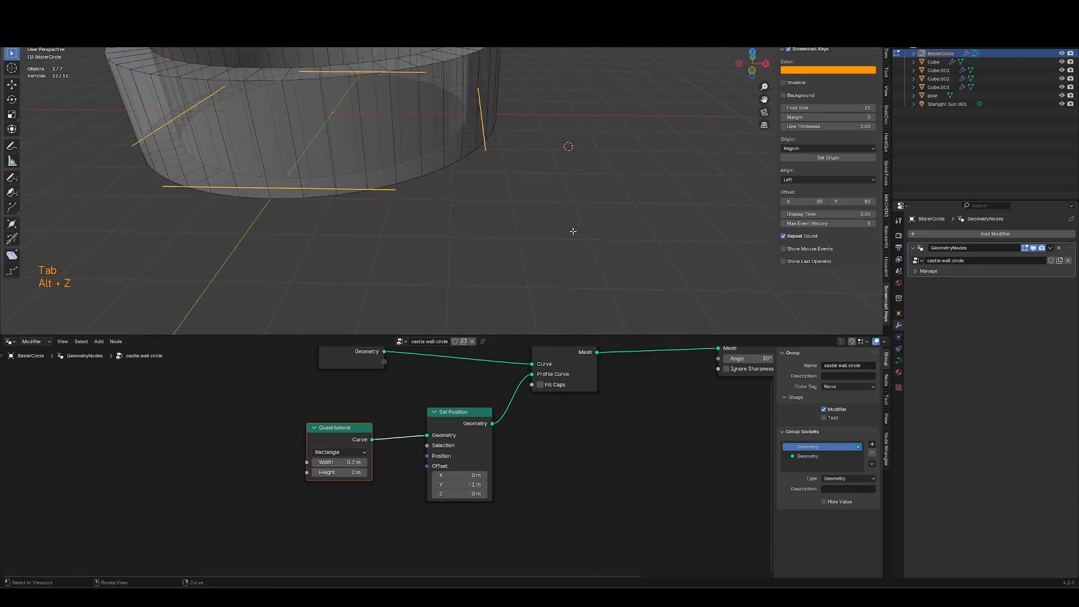
pyautogui.hotkey('alt', 'z')
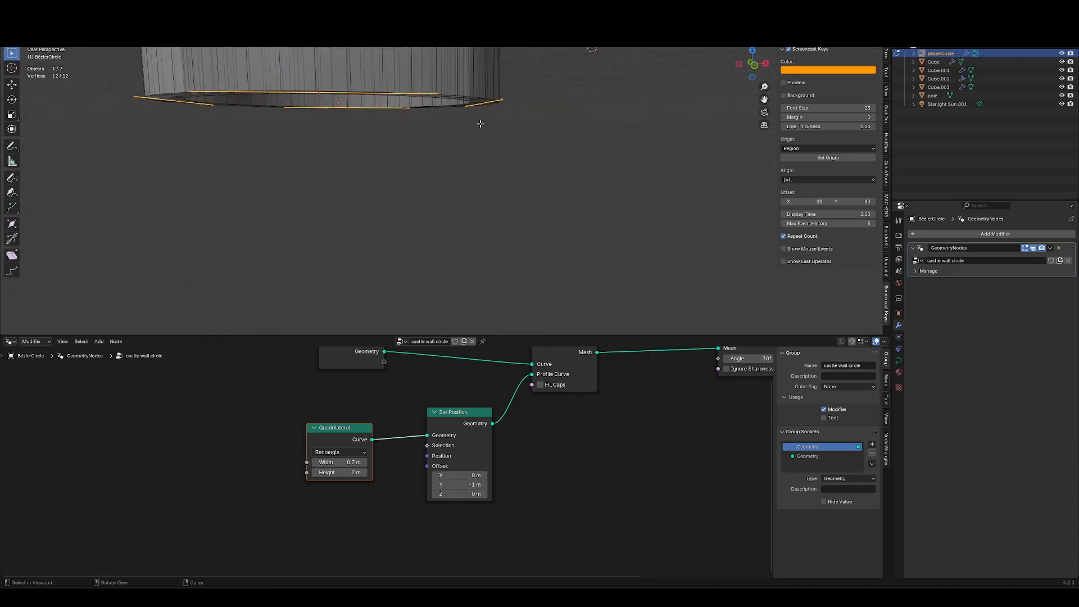
pyautogui.doubleClick(474, 485)
pyautogui.write('1')
pyautogui.press('Return')
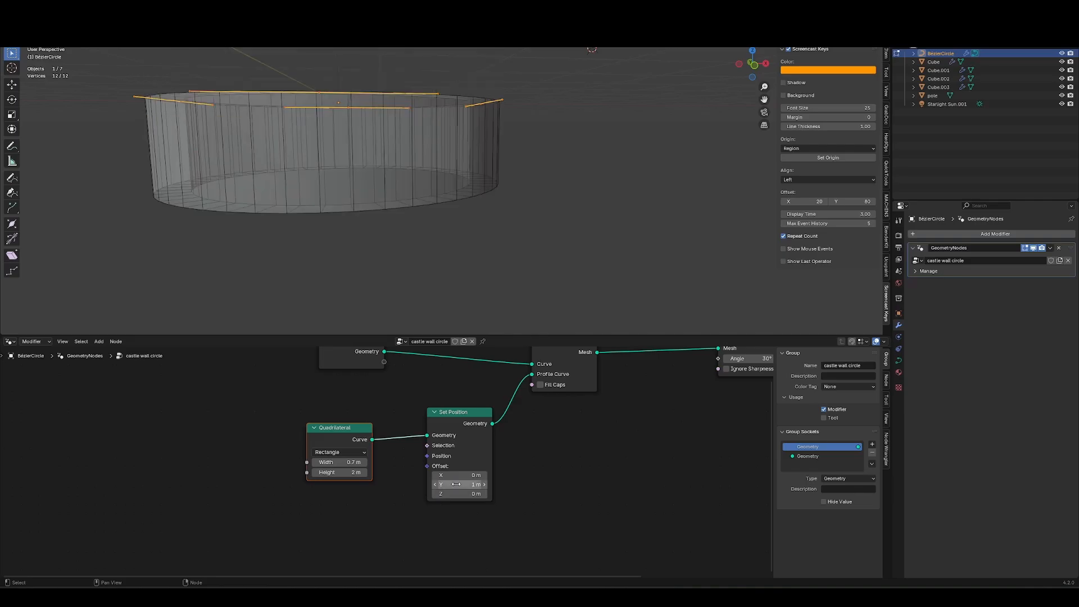
pyautogui.moveTo(489, 172); pyautogui.dragTo(550, 144, button='middle')
pyautogui.press('Tab')
pyautogui.hotkey('alt', 'z')
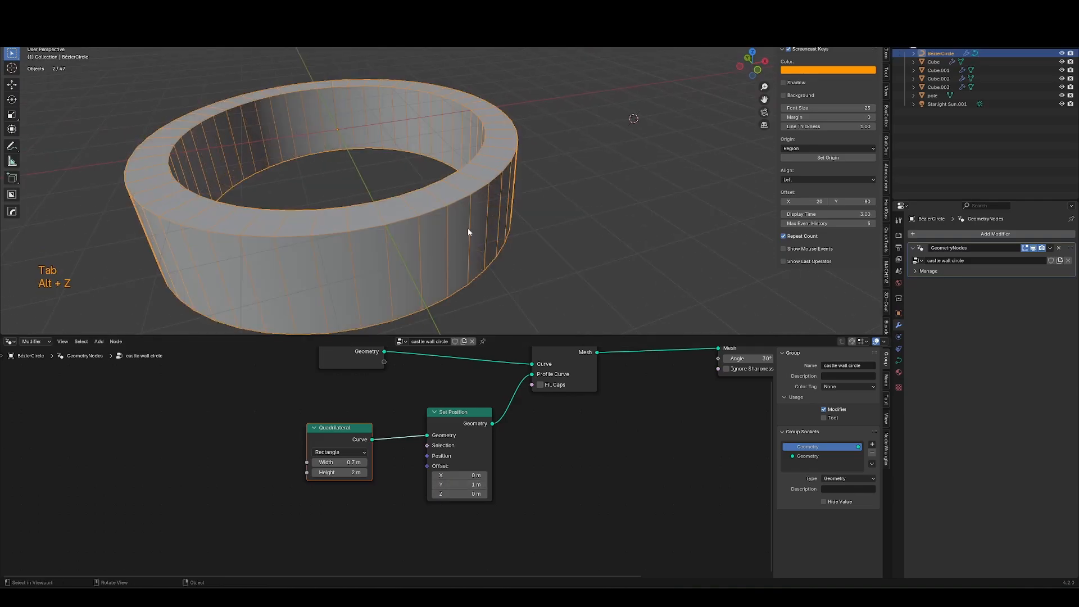
# Undo the last two changes, then add a Value node and connect it to the Quadrilateral Height.
pyautogui.hotkey('ctrl', 'z')
pyautogui.hotkey('ctrl', 'z')
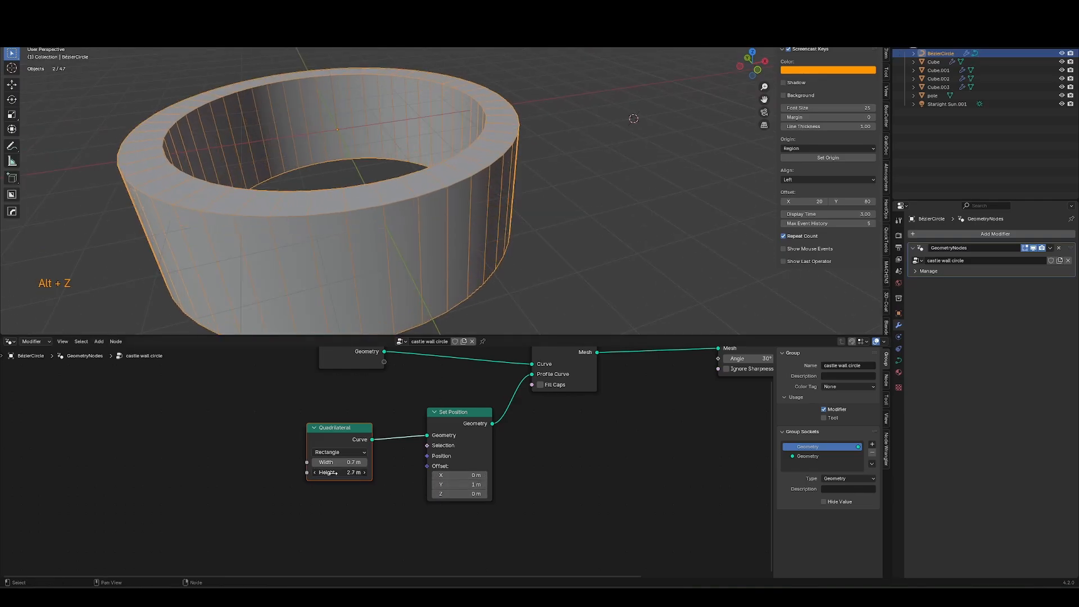
pyautogui.hotkey('shift', 'a')
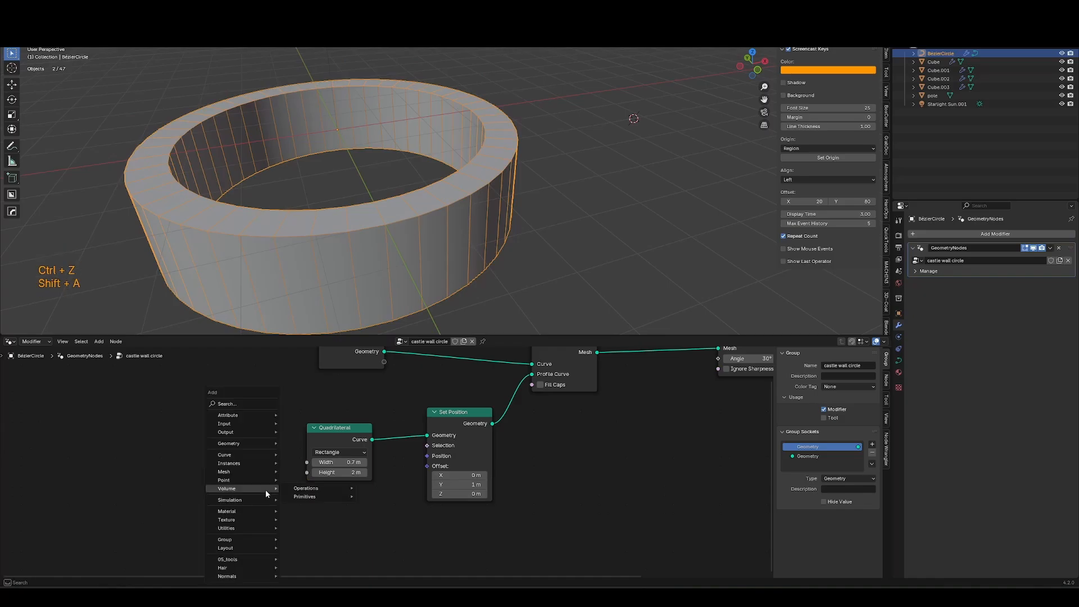
pyautogui.write('val')
pyautogui.press('Return')
pyautogui.moveTo(234, 483); pyautogui.dragTo(272, 525)
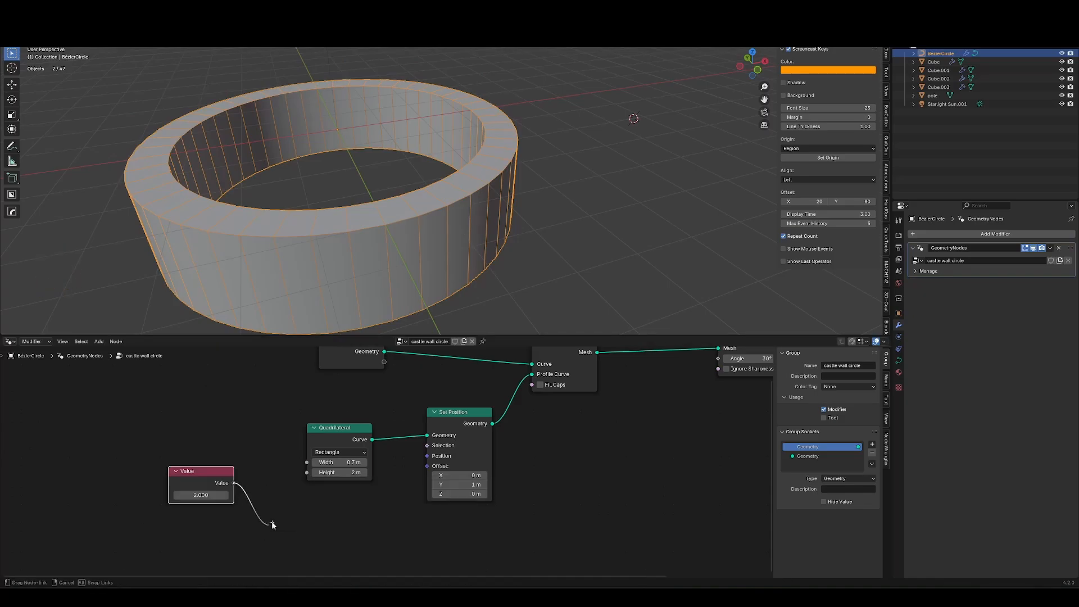
pyautogui.moveTo(302, 477); pyautogui.dragTo(304, 475)
pyautogui.moveTo(235, 482); pyautogui.dragTo(288, 505)
# Feed the Value into a Divide node and a Combine XYZ node wired into the Set Position offset.
pyautogui.click(326, 533)
pyautogui.click(326, 536)
pyautogui.moveTo(326, 536); pyautogui.dragTo(331, 513, button='middle')
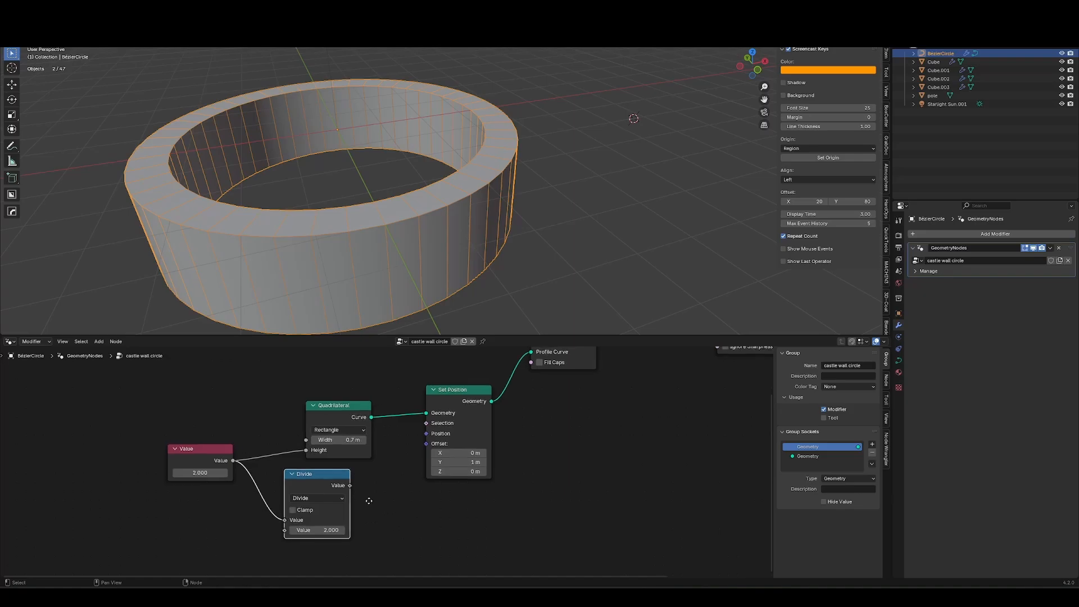
pyautogui.moveTo(355, 485); pyautogui.dragTo(329, 529)
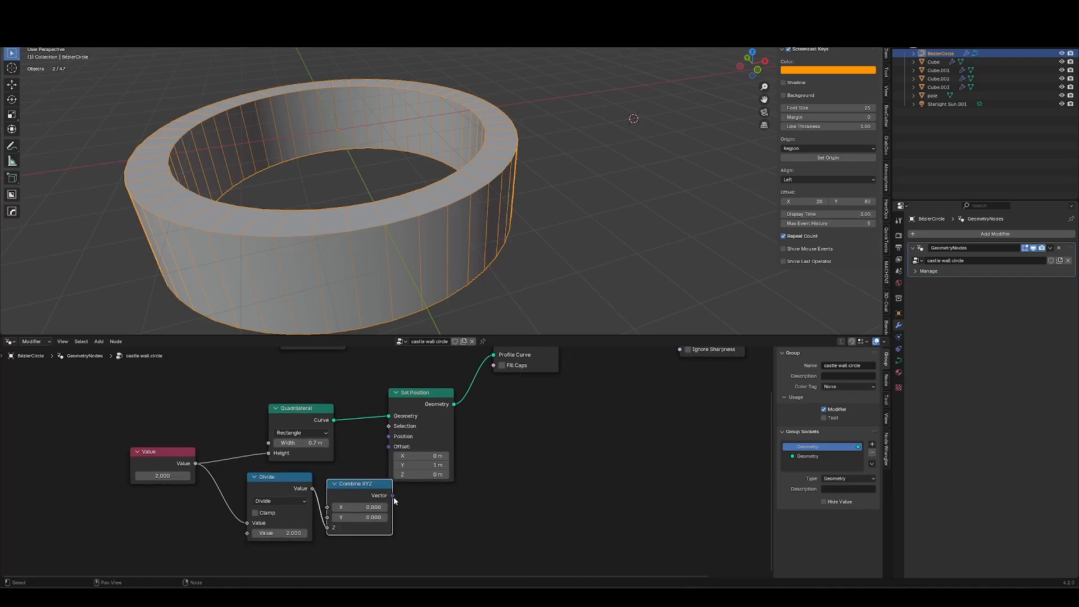
pyautogui.moveTo(394, 497); pyautogui.dragTo(316, 519, button='middle')
pyautogui.moveTo(315, 518); pyautogui.dragTo(316, 520)
pyautogui.moveTo(316, 520); pyautogui.dragTo(312, 469)
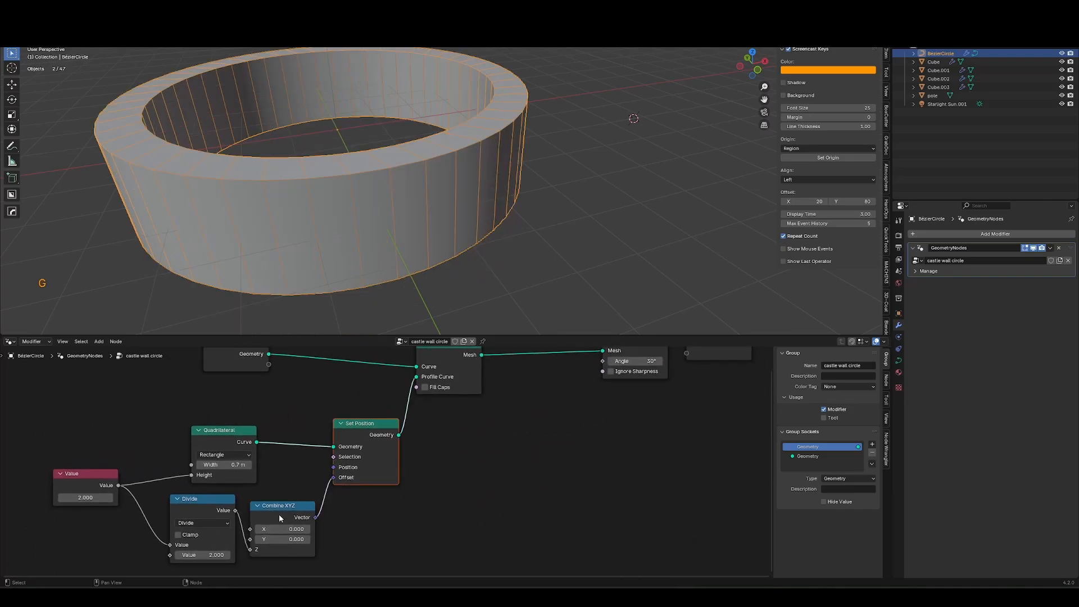
# Switch the Divide node to Multiply with a second value of 0.5.
pyautogui.press('Tab')
pyautogui.press('a')
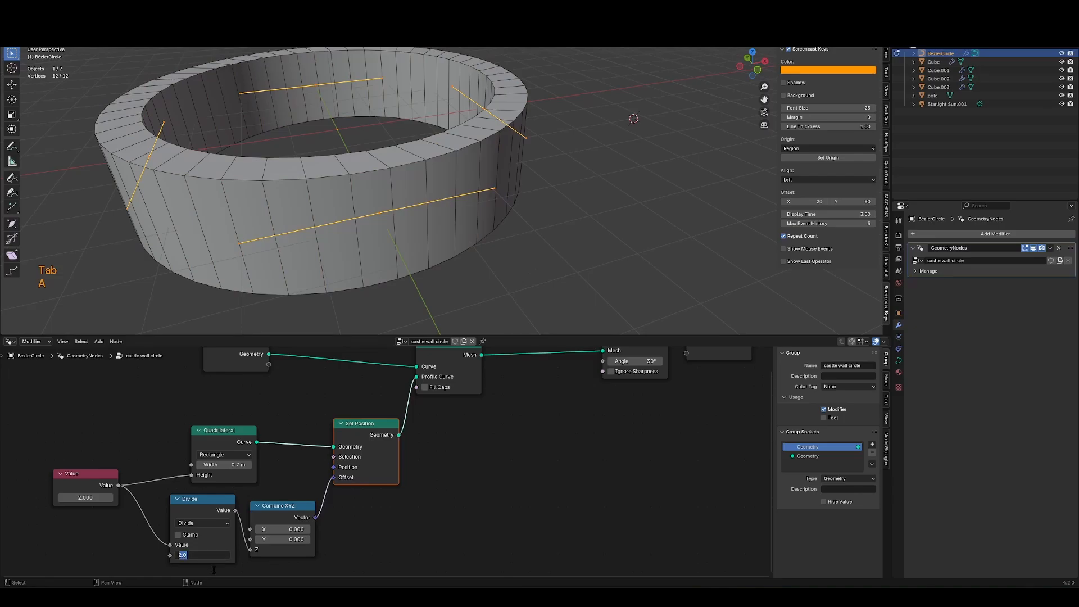
pyautogui.click(213, 570)
pyautogui.click(214, 526)
pyautogui.press('m')
pyautogui.click(209, 555)
pyautogui.write('.')
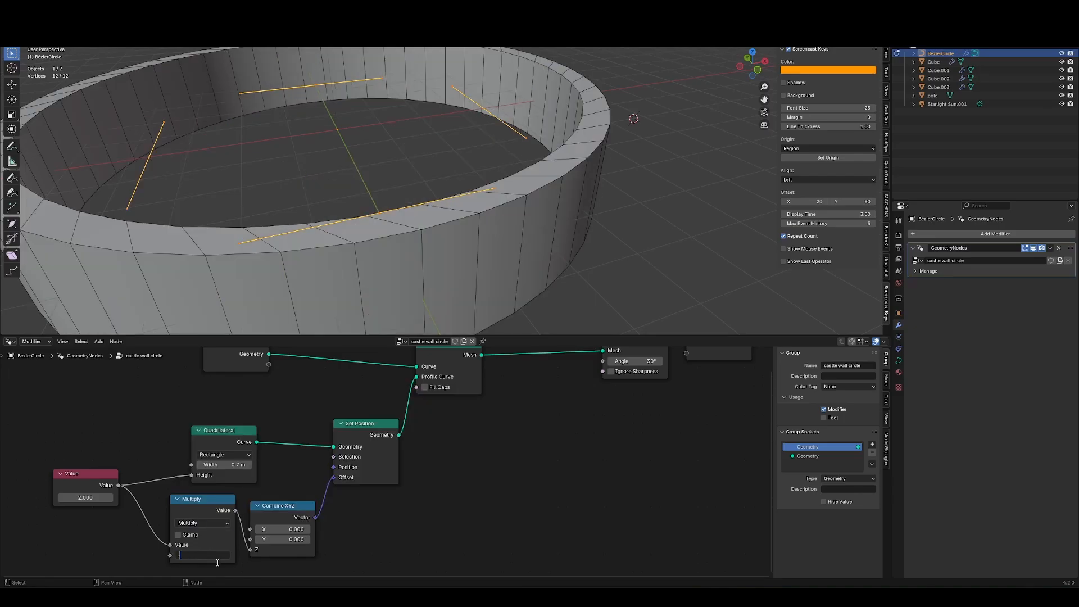
pyautogui.write('5')
pyautogui.press('Return')
# Try replacing the offset nodes with a Transform Geometry node driven by the Value.
pyautogui.moveTo(385, 262); pyautogui.dragTo(386, 251, button='middle')
pyautogui.moveTo(333, 477); pyautogui.dragTo(333, 479)
pyautogui.moveTo(431, 232); pyautogui.dragTo(433, 217, button='middle')
pyautogui.hotkey('shift', 'a')
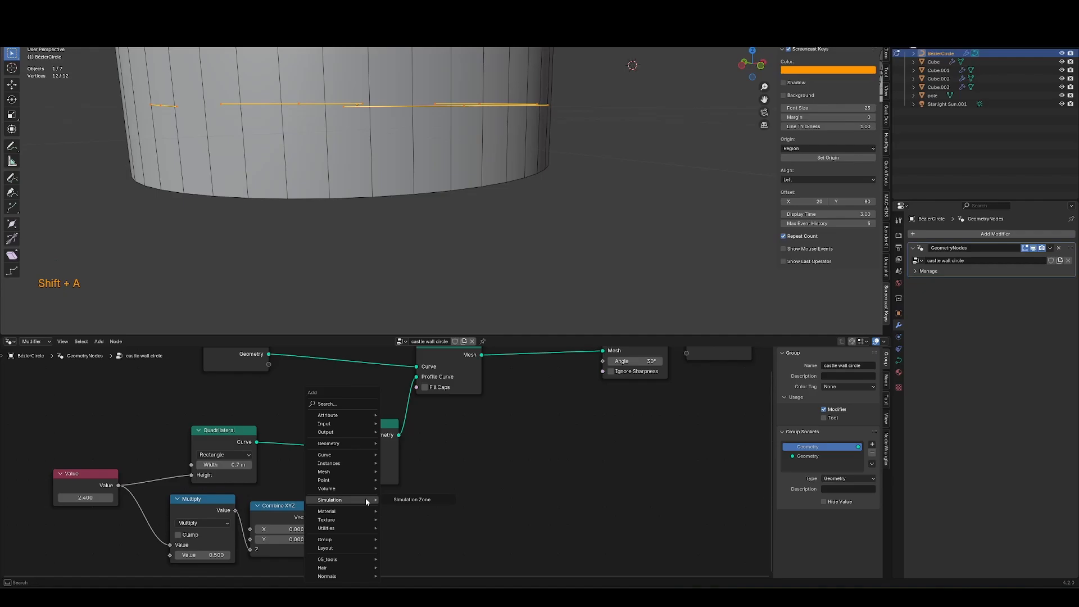
pyautogui.write('t')
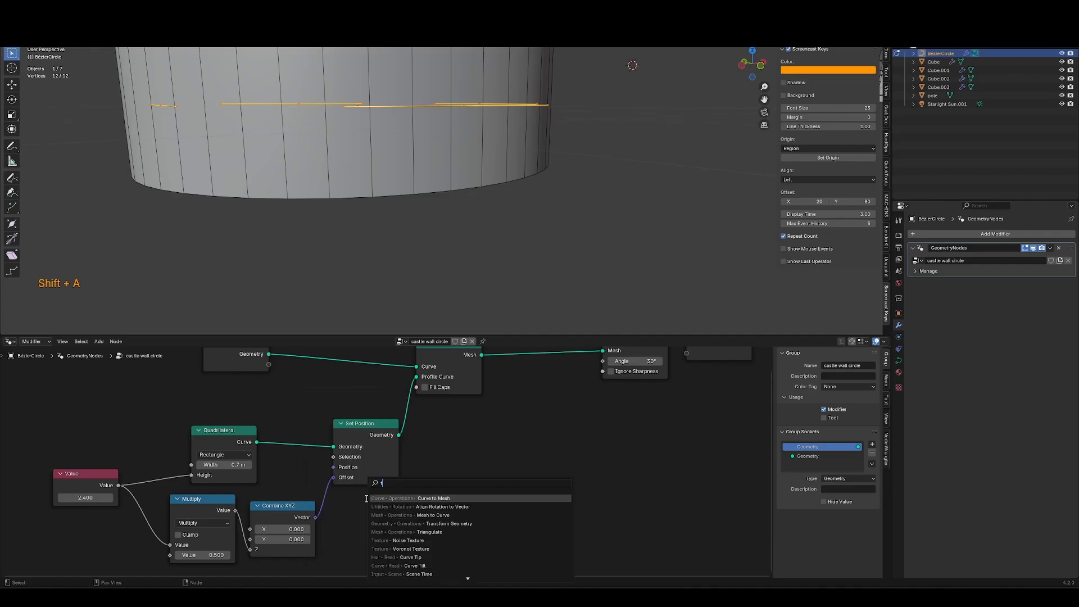
pyautogui.write('r')
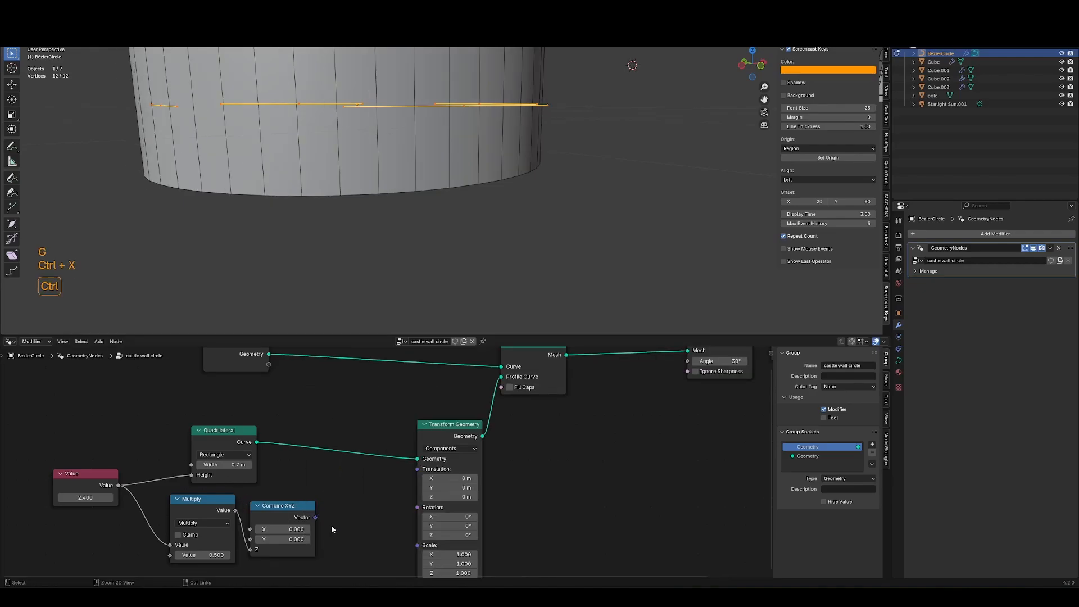
pyautogui.moveTo(315, 517); pyautogui.dragTo(417, 468)
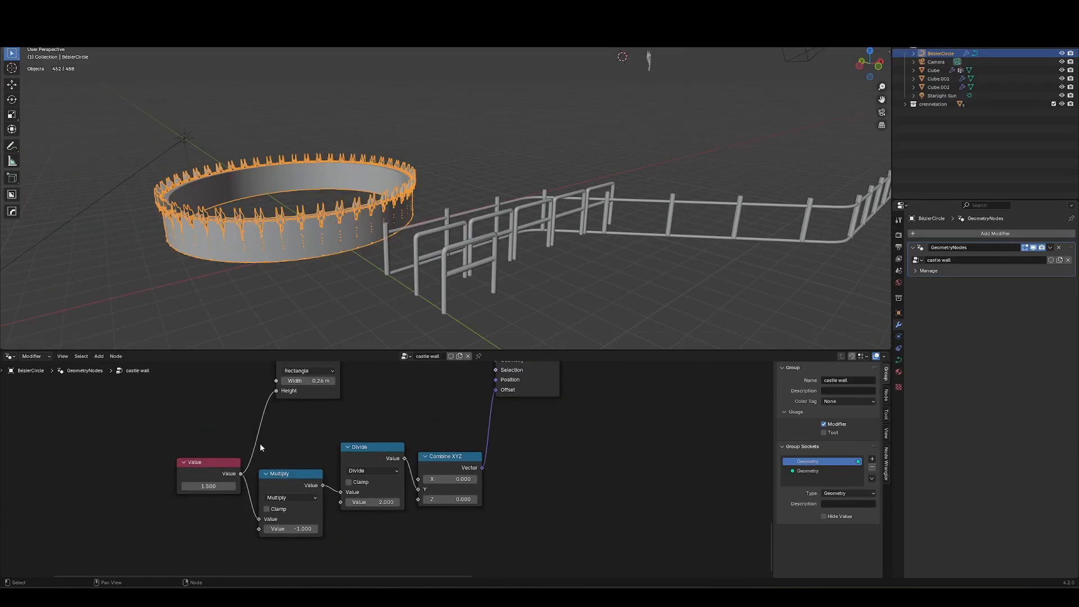
pyautogui.moveTo(261, 447); pyautogui.dragTo(290, 504, button='middle')
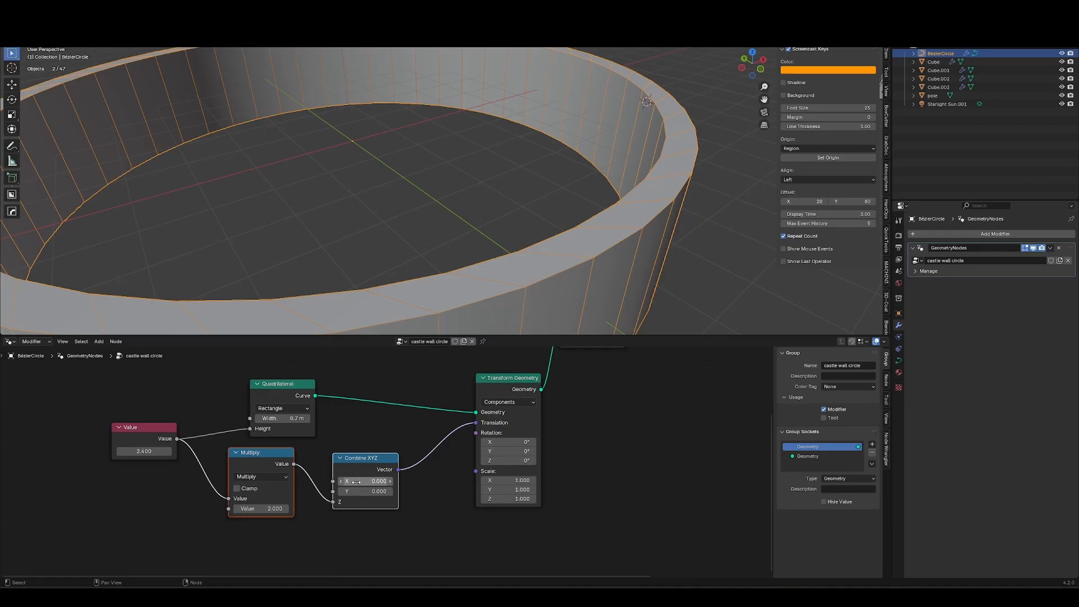
pyautogui.hotkey('ctrl', 'x')
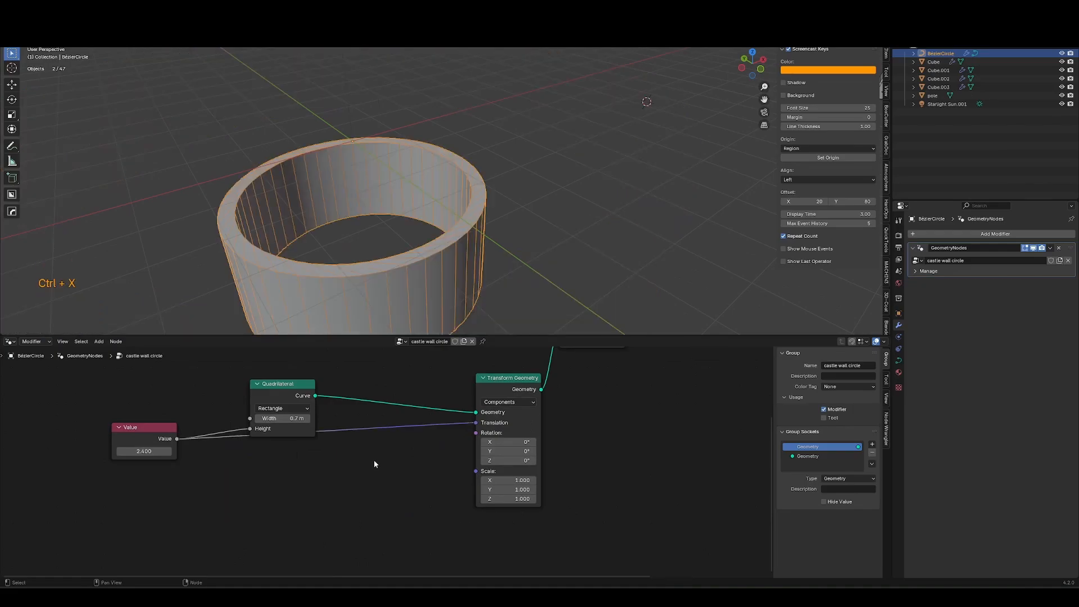
# Delete the Transform Geometry and remaining offset nodes, leaving the Quadrilateral and Value.
pyautogui.moveTo(166, 401); pyautogui.dragTo(158, 447)
pyautogui.press('g')
pyautogui.click(178, 506)
pyautogui.moveTo(435, 406); pyautogui.dragTo(479, 391)
pyautogui.hotkey('ctrl', 'x')
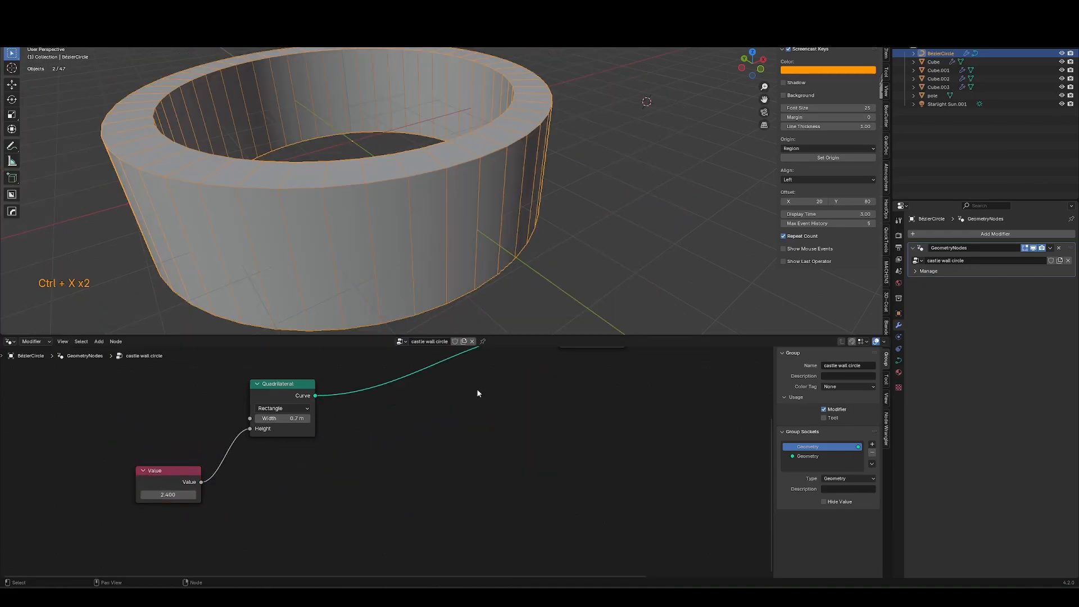
# Insert a Set Position node between the Quadrilateral and the Curve to Mesh profile input.
pyautogui.moveTo(442, 432); pyautogui.dragTo(427, 461, button='middle')
pyautogui.hotkey('shift', 'a')
pyautogui.write('set pos')
pyautogui.press('Return')
pyautogui.click(388, 407)
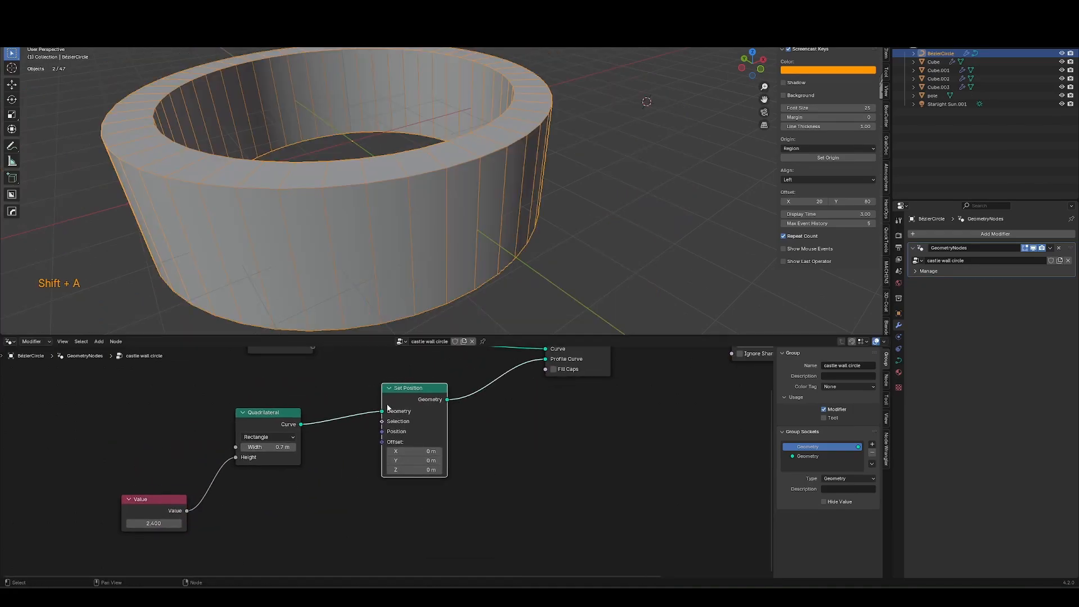
# Add a Divide node dividing the Value by 2 and connect it to the Set Position offset.
pyautogui.hotkey('alt', 'Tab')
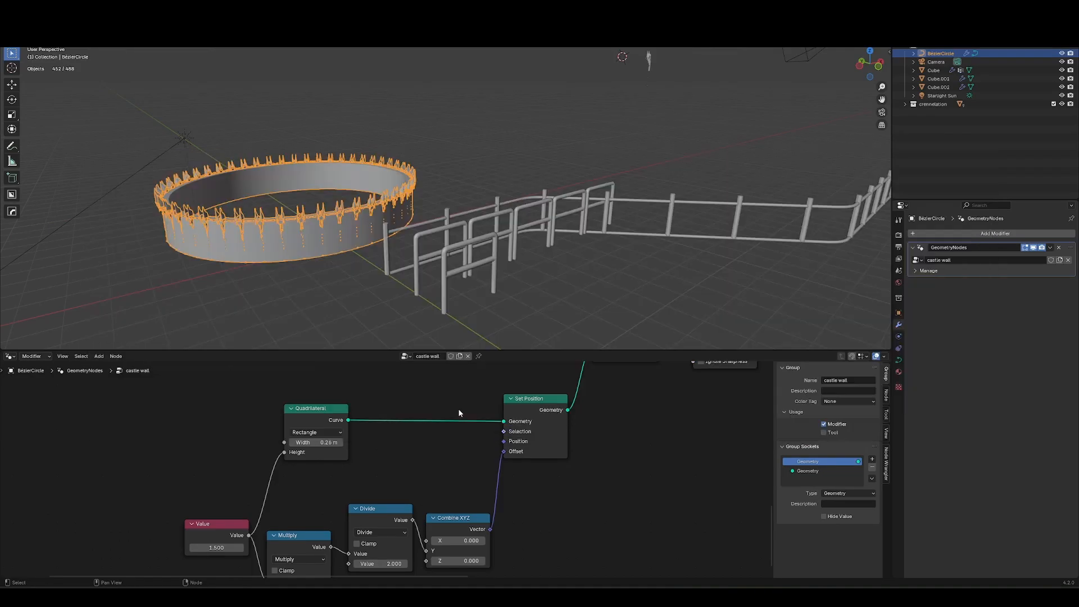
pyautogui.hotkey('alt', 'Tab')
pyautogui.click(519, 255)
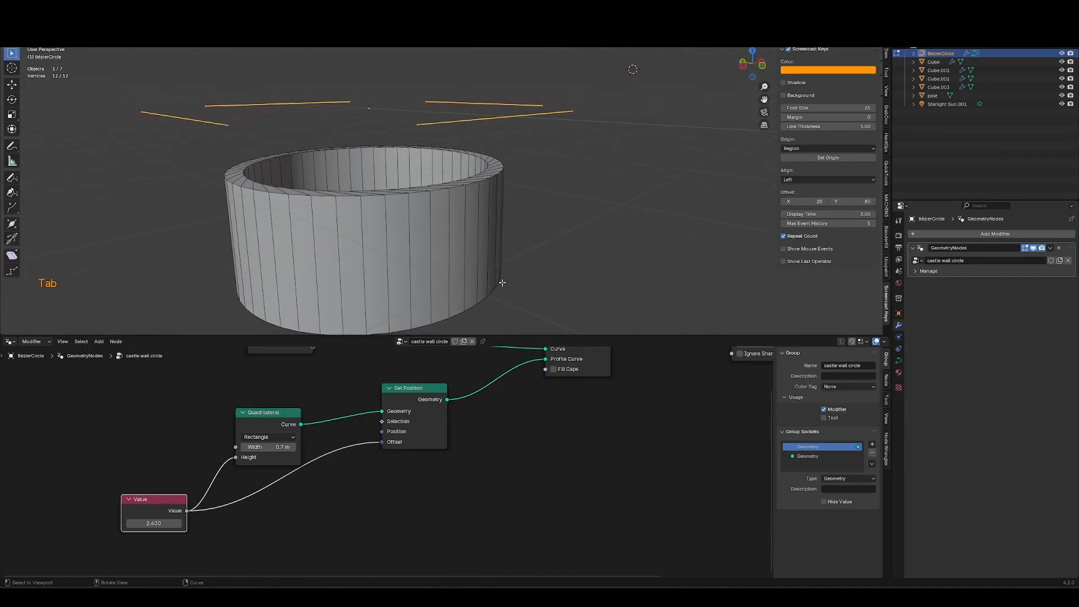
pyautogui.click(298, 516)
pyautogui.hotkey('shift', 'a')
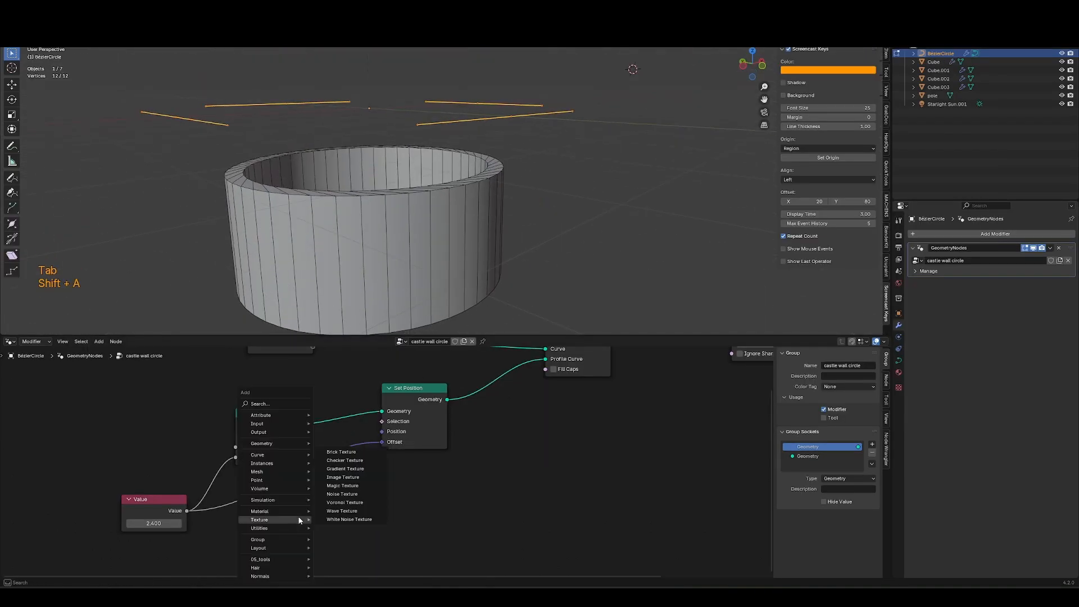
pyautogui.write('div')
pyautogui.press('Return')
pyautogui.click(252, 473)
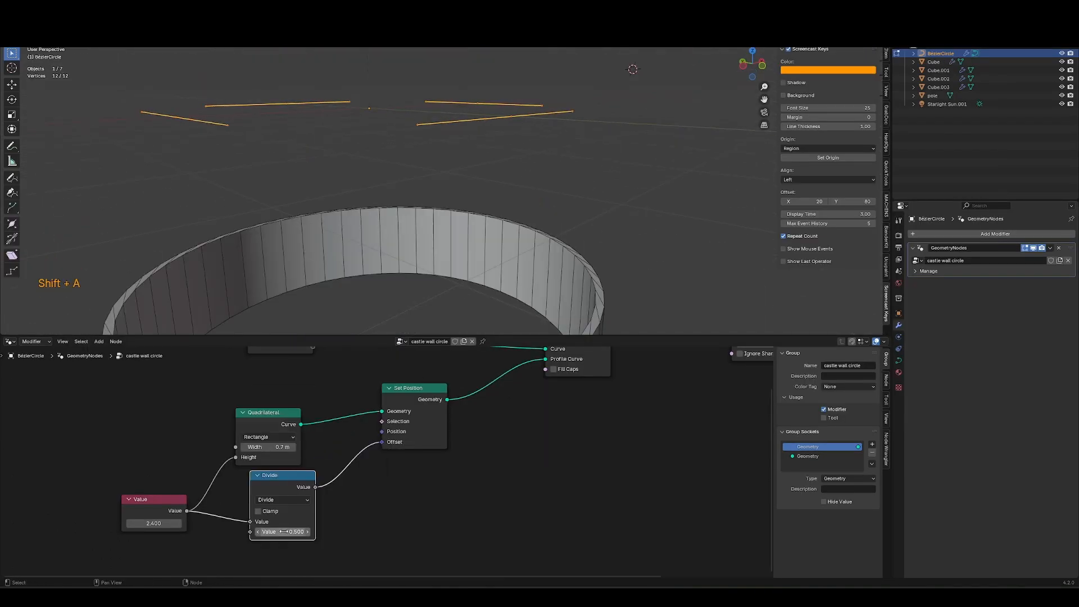
pyautogui.click(284, 532)
pyautogui.write('2')
pyautogui.press('Return')
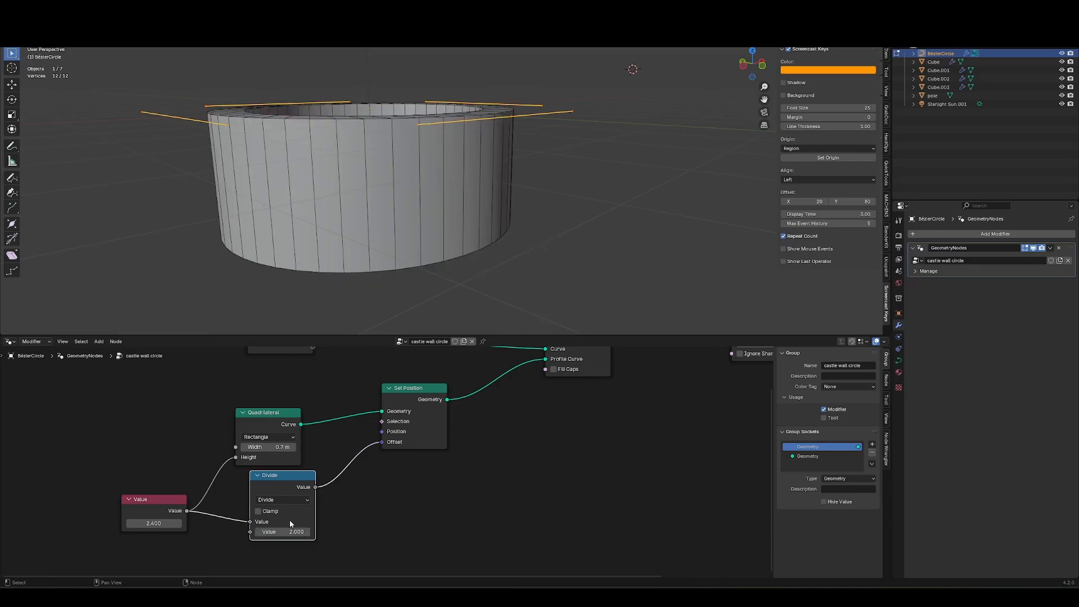
# Insert a Combine XYZ node before the offset, feeding the halved value into its Y input.
pyautogui.hotkey('shift', 'a')
pyautogui.write('comb')
pyautogui.press('Return')
pyautogui.click(334, 504)
pyautogui.moveTo(333, 504); pyautogui.dragTo(334, 520)
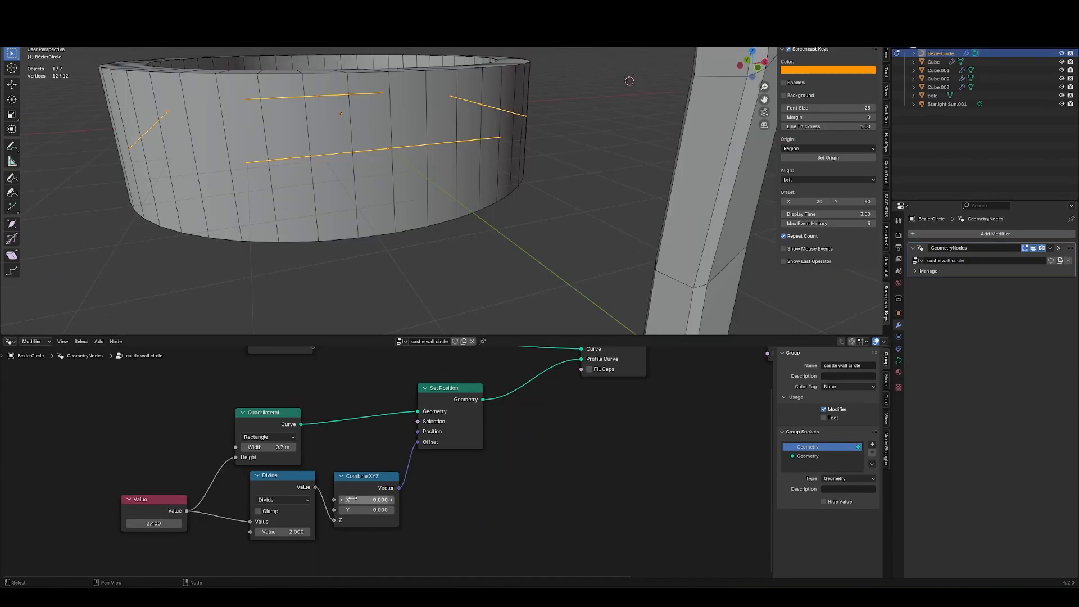
pyautogui.moveTo(334, 500); pyautogui.dragTo(338, 513)
pyautogui.moveTo(402, 246); pyautogui.dragTo(403, 272, button='middle')
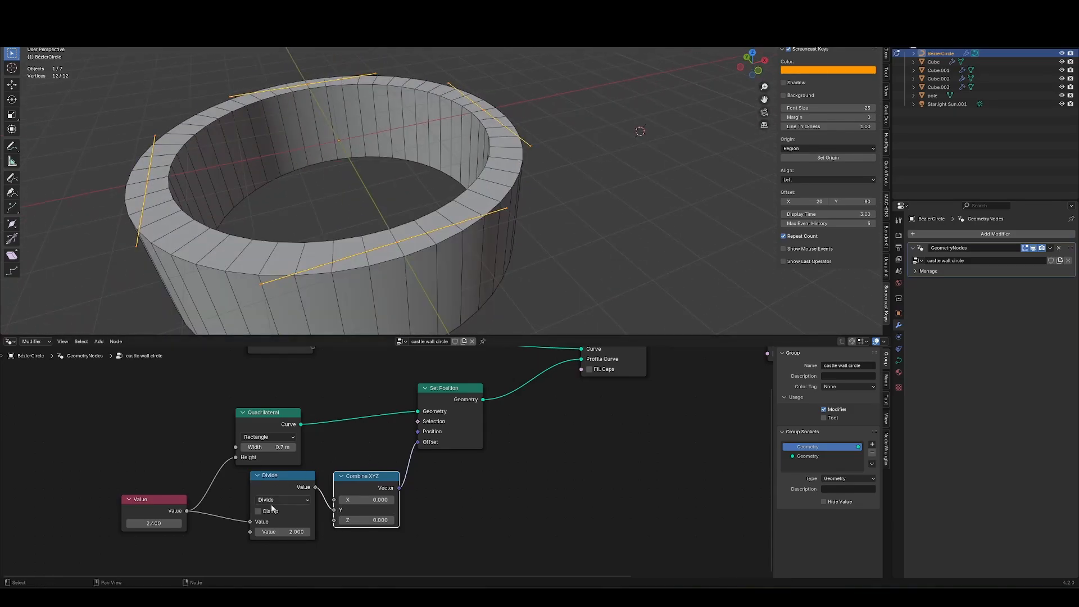
# Set the Value node to 2.9 to raise the wall.
pyautogui.moveTo(154, 524); pyautogui.dragTo(163, 524)
pyautogui.press('Tab')
pyautogui.hotkey('ctrl', 'shift', 'w')
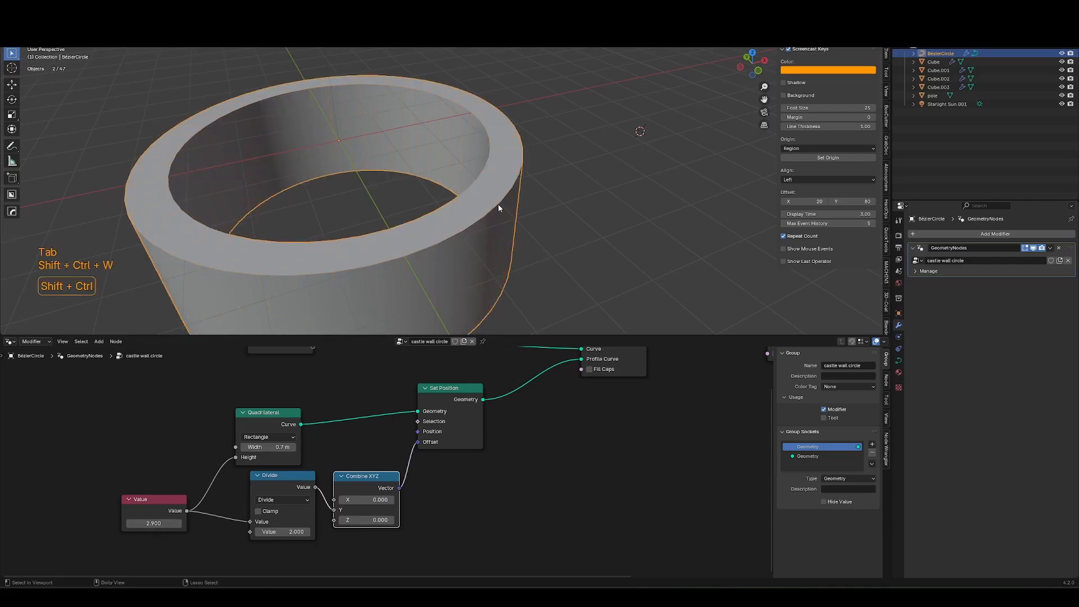
pyautogui.moveTo(498, 208); pyautogui.dragTo(504, 238, button='middle')
# Rearrange the profile nodes into a tidy group below the main curve-to-mesh chain.
pyautogui.scroll(-8, 378, 488)
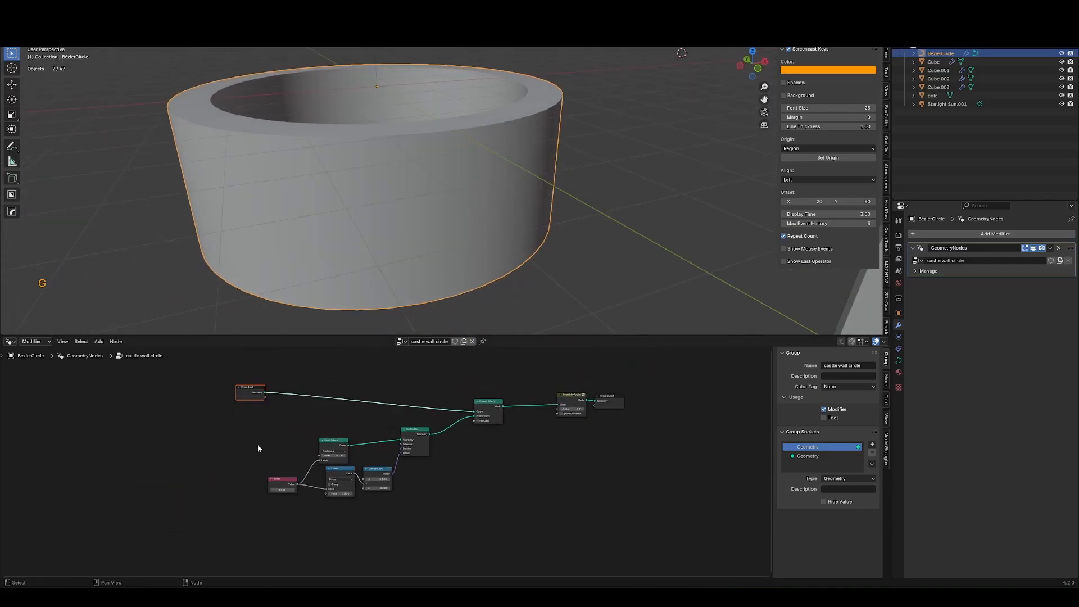
pyautogui.moveTo(241, 444); pyautogui.dragTo(375, 512)
pyautogui.press('g')
pyautogui.click(386, 513)
pyautogui.click(419, 431)
pyautogui.press('g')
pyautogui.click(429, 442)
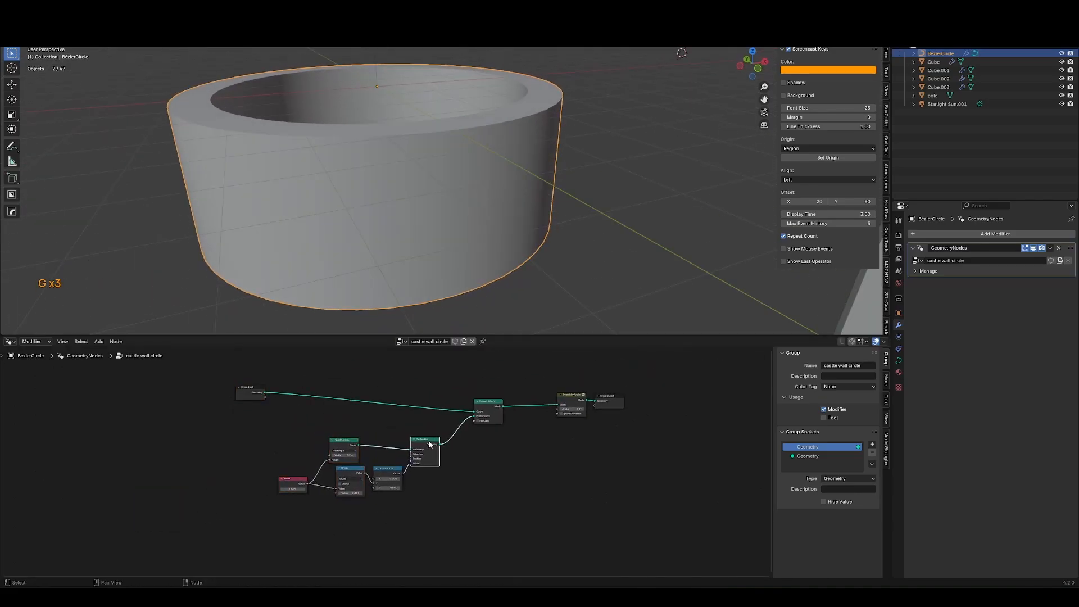
pyautogui.moveTo(270, 504); pyautogui.dragTo(448, 458)
pyautogui.press('g')
pyautogui.click(458, 519)
pyautogui.moveTo(521, 466); pyautogui.dragTo(499, 479, button='middle')
pyautogui.moveTo(447, 476); pyautogui.dragTo(541, 453)
pyautogui.press('g')
pyautogui.click(591, 394)
pyautogui.press('g')
pyautogui.click(537, 459)
# Add an Instance on Points node using the circle curve's points.
pyautogui.click(380, 461)
pyautogui.hotkey('shift', 'a')
pyautogui.write('insta')
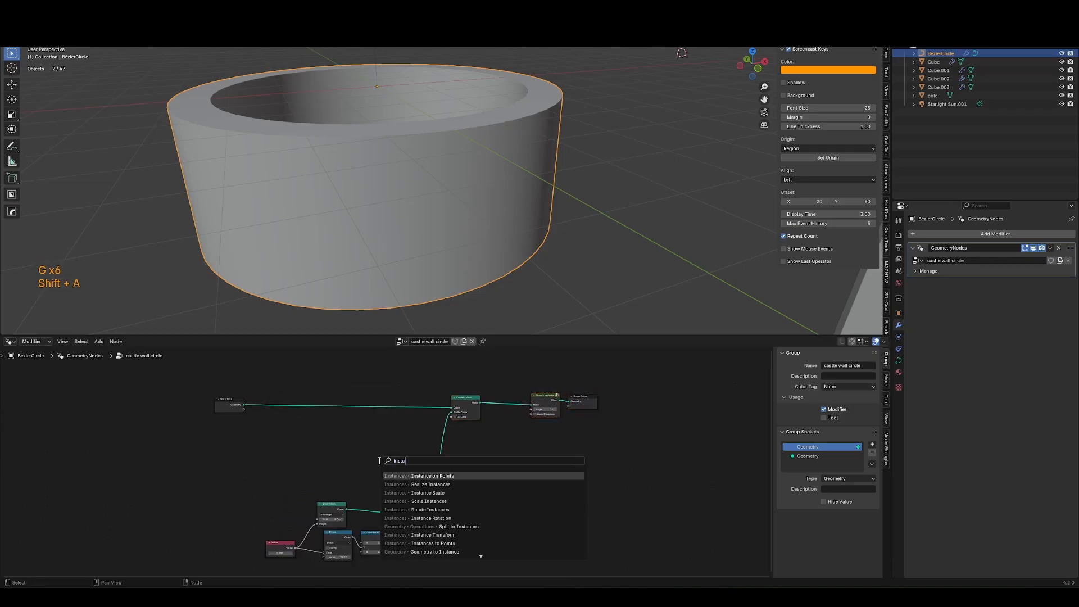
pyautogui.click(393, 476)
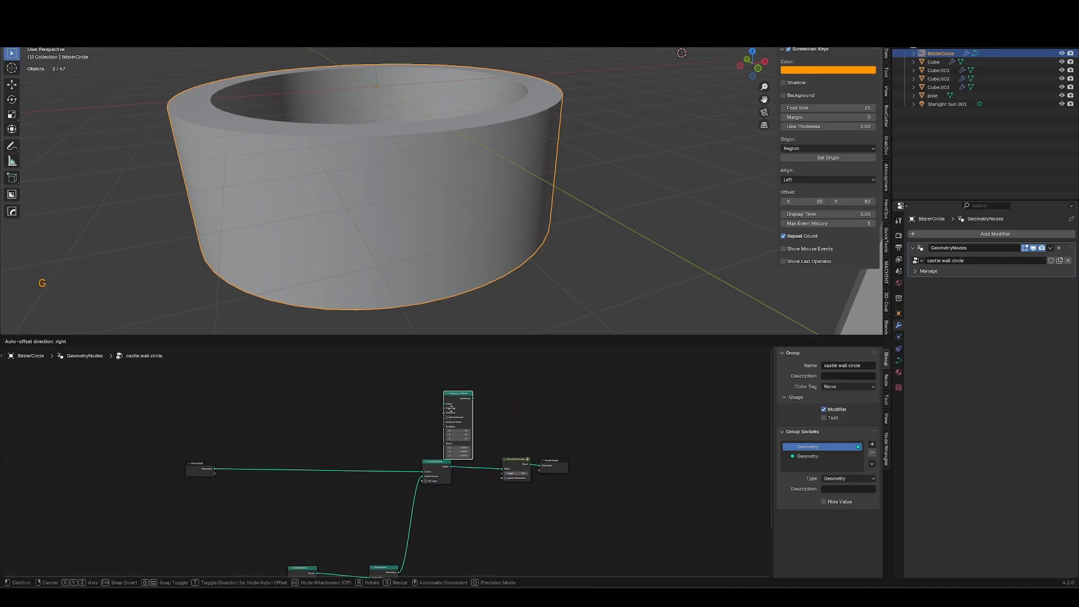
pyautogui.click(433, 397)
# Join the instances with the wall mesh through a Join Geometry node before the Group Output.
pyautogui.moveTo(542, 422); pyautogui.dragTo(565, 481)
pyautogui.press('g')
pyautogui.click(647, 482)
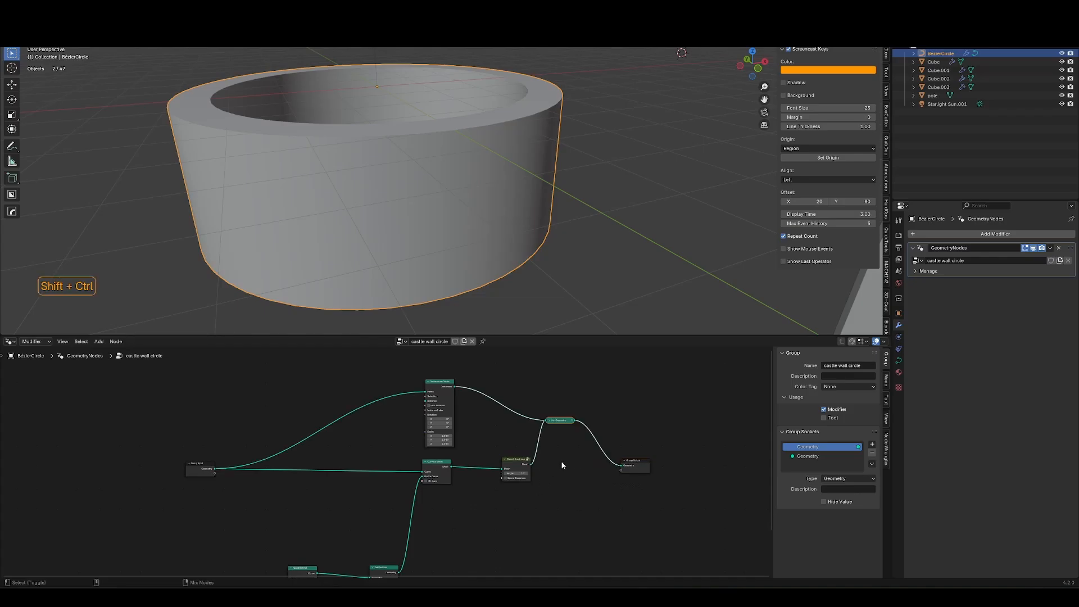
pyautogui.moveTo(672, 406)
pyautogui.mouseDown()
pyautogui.moveTo(642, 505)
pyautogui.moveTo(635, 475)
pyautogui.mouseUp()
pyautogui.press('g')
pyautogui.click(616, 427)
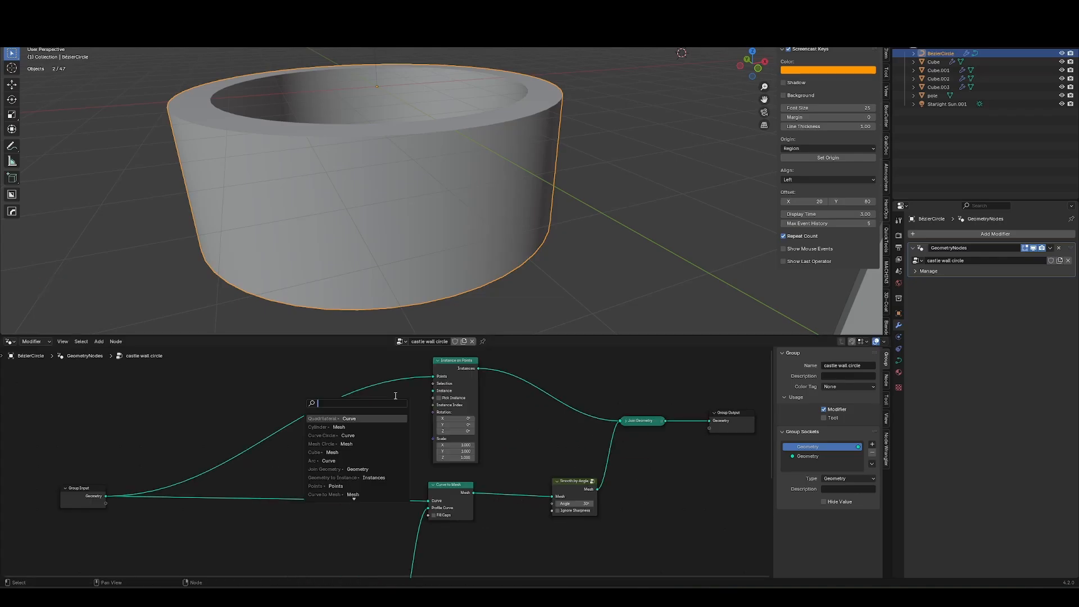
# Connect a Cube node as the instance for Instance on Points.
pyautogui.click(382, 453)
pyautogui.click(382, 445)
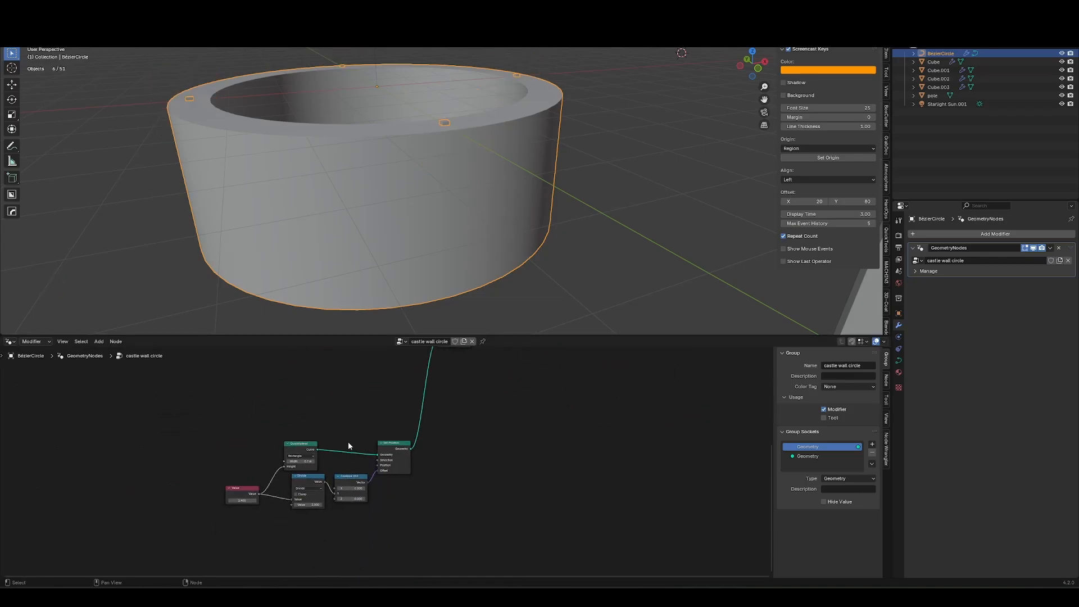
pyautogui.hotkey('shift', 'd')
pyautogui.press('g')
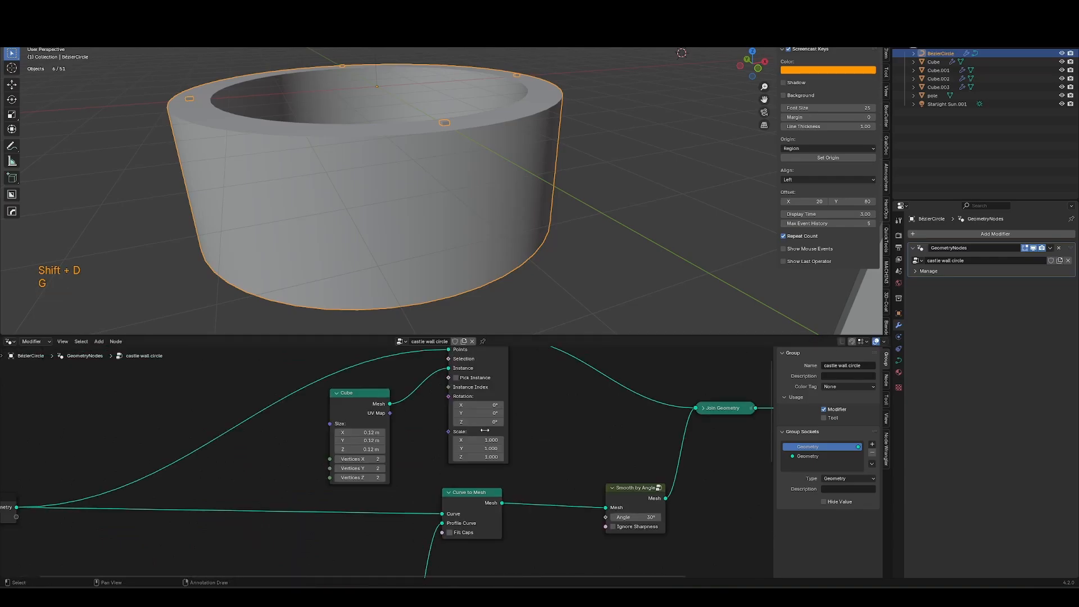
pyautogui.scroll(-4, 470, 518)
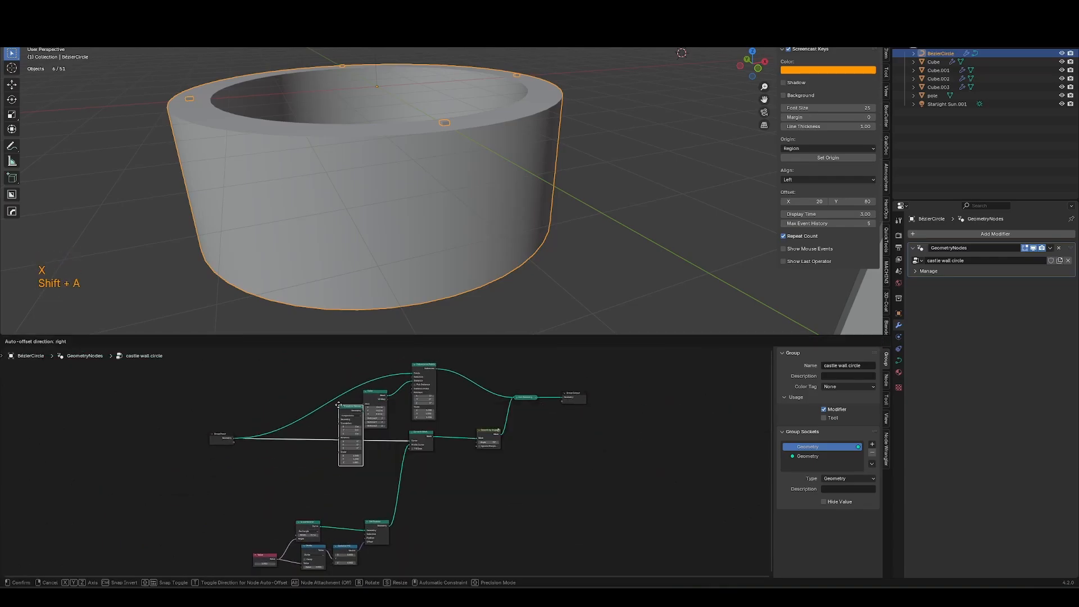
pyautogui.scroll(5, 502, 541)
pyautogui.hotkey('ctrl', 'x')
# Try inserting a Set Position node between the Cube and Instance on Points with Y offset -1.3 m.
pyautogui.hotkey('shift', 'a')
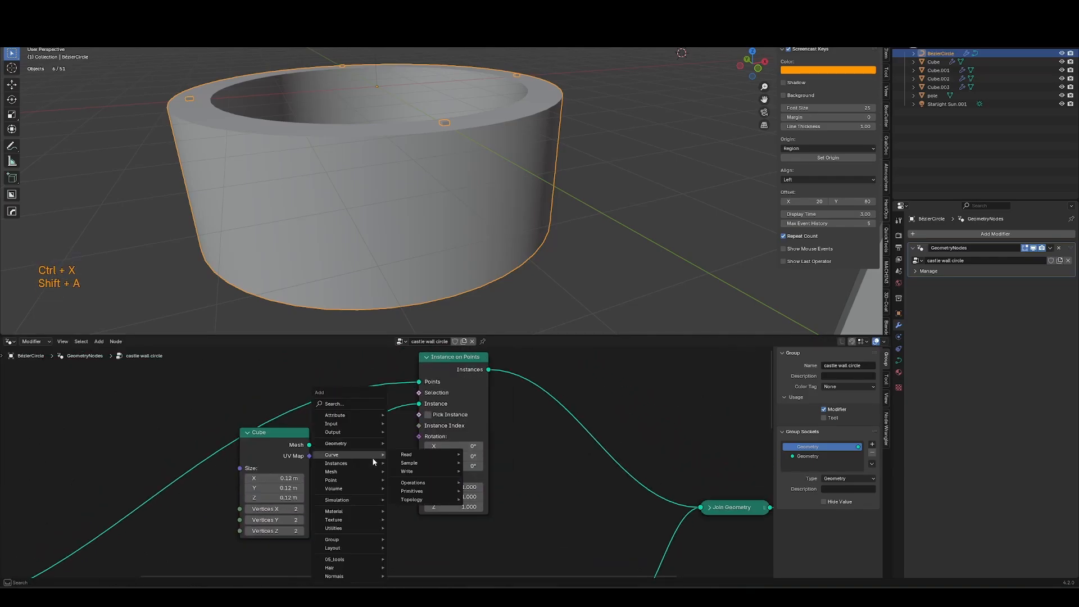
pyautogui.write('set positi')
pyautogui.press('Return')
pyautogui.click(342, 459)
pyautogui.moveTo(341, 459); pyautogui.dragTo(439, 408, button='middle')
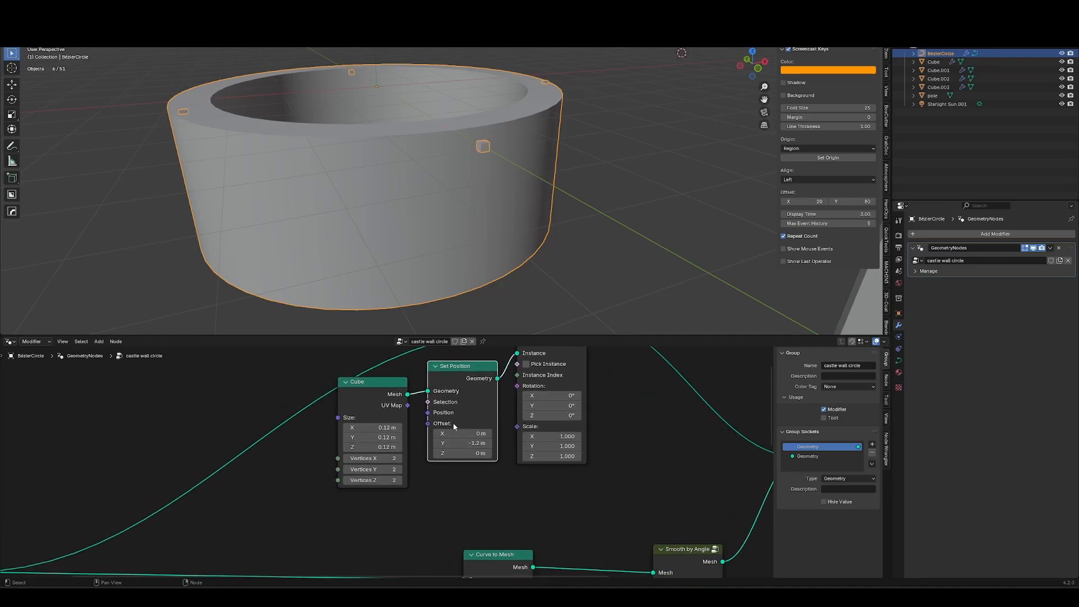
pyautogui.moveTo(418, 428); pyautogui.dragTo(379, 470, button='middle')
pyautogui.hotkey('ctrl', 'x')
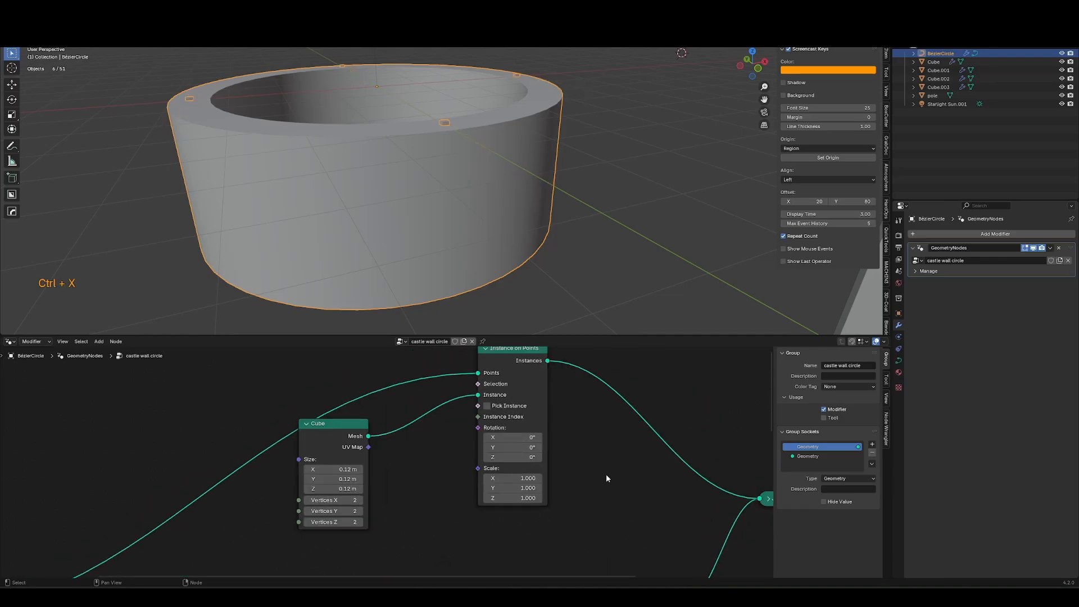
# Add an Align Rotation to Vector node driven by a Normal node to rotate the battlement instances along Y.
pyautogui.hotkey('shift', 'a')
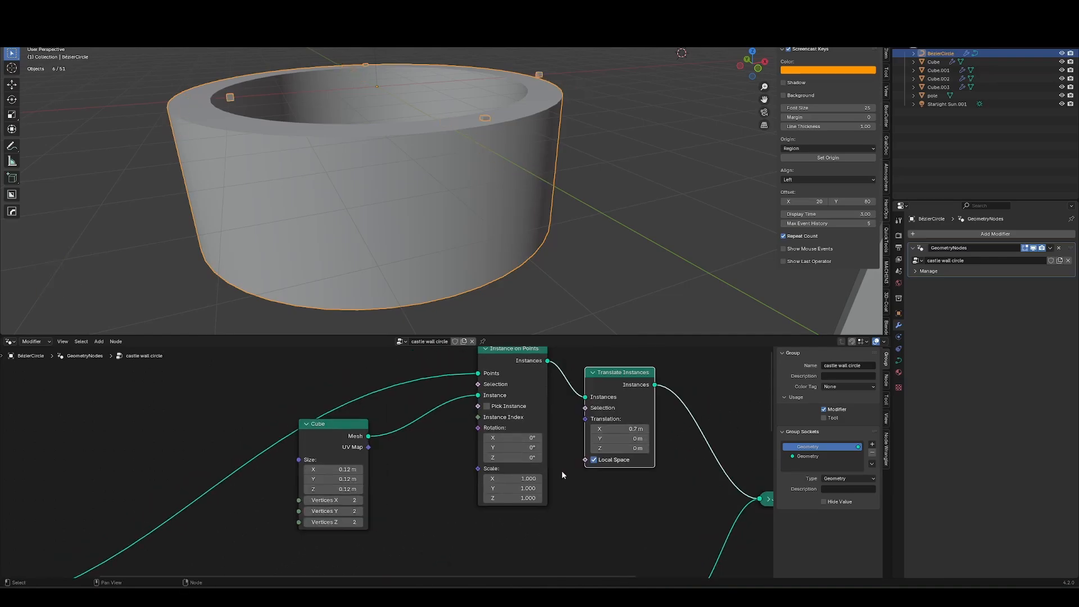
pyautogui.hotkey('shift', 'a')
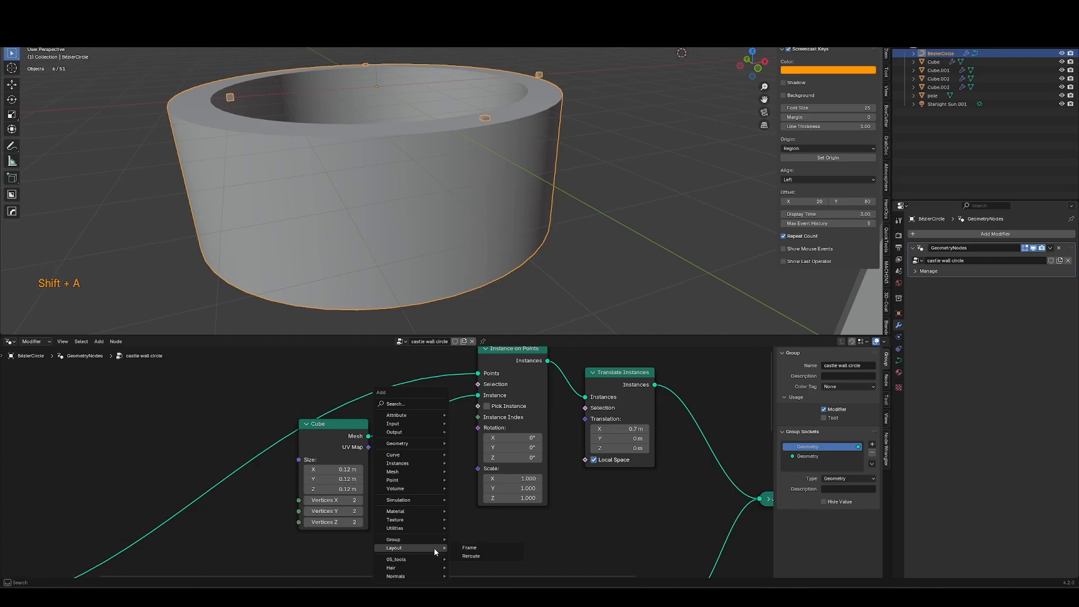
pyautogui.write('align')
pyautogui.press('Return')
pyautogui.click(463, 470)
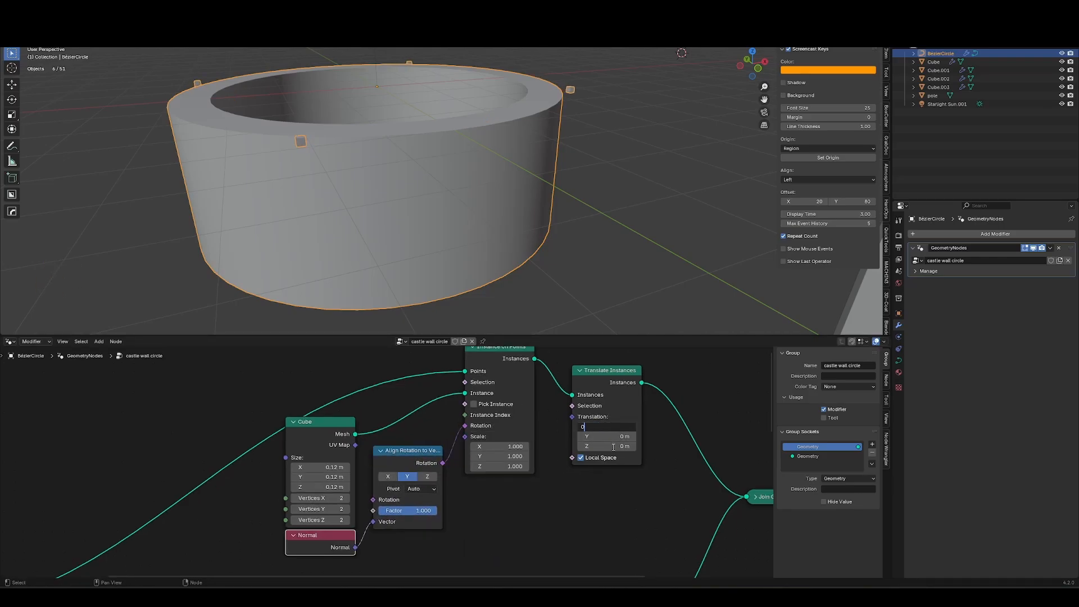
# Reset the Translate Instances offset to 0 and dissolve the Translate Instances node.
pyautogui.press('Return')
pyautogui.click(599, 416)
pyautogui.hotkey('ctrl', 'x')
# Insert a Transform Geometry node between Cube and Instance on Points with Y translation -0.32 m.
pyautogui.hotkey('shift', 'a')
pyautogui.write('transform')
pyautogui.press('Return')
pyautogui.click(378, 394)
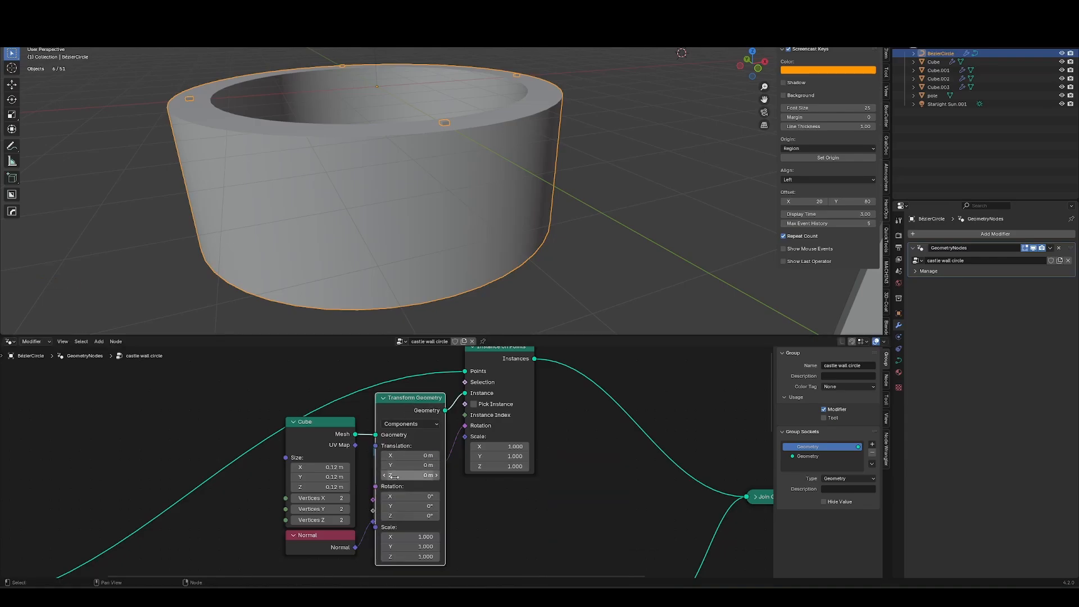
pyautogui.keyDown('ctrl'); pyautogui.moveTo(451, 408); pyautogui.dragTo(412, 438, button='middle'); pyautogui.keyUp('ctrl')
pyautogui.moveTo(412, 466)
pyautogui.mouseDown()
pyautogui.moveTo(401, 466)
pyautogui.moveTo(411, 466)
pyautogui.mouseUp()
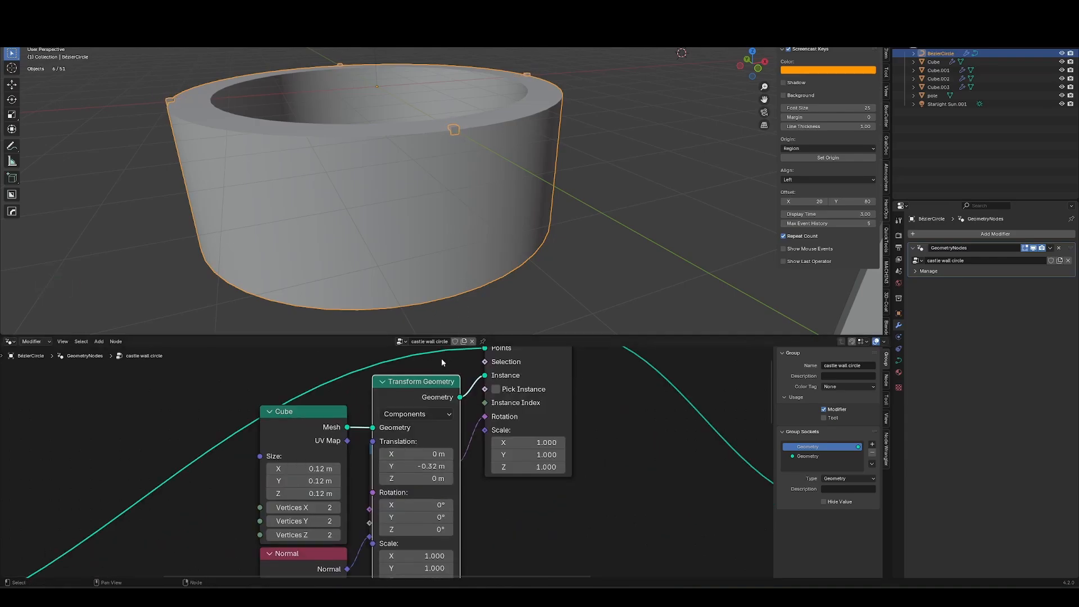
# Insert a Resample Curve node in Length mode before Instance on Points, with length 0.25 m.
pyautogui.press('g')
pyautogui.hotkey('shift', 'a')
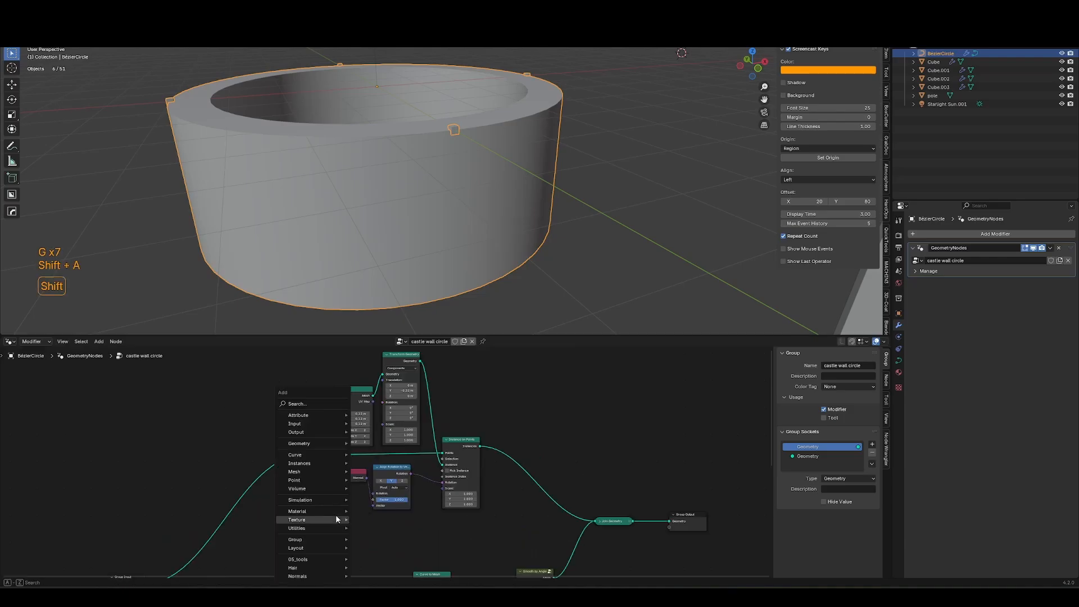
pyautogui.write('resample')
pyautogui.press('Return')
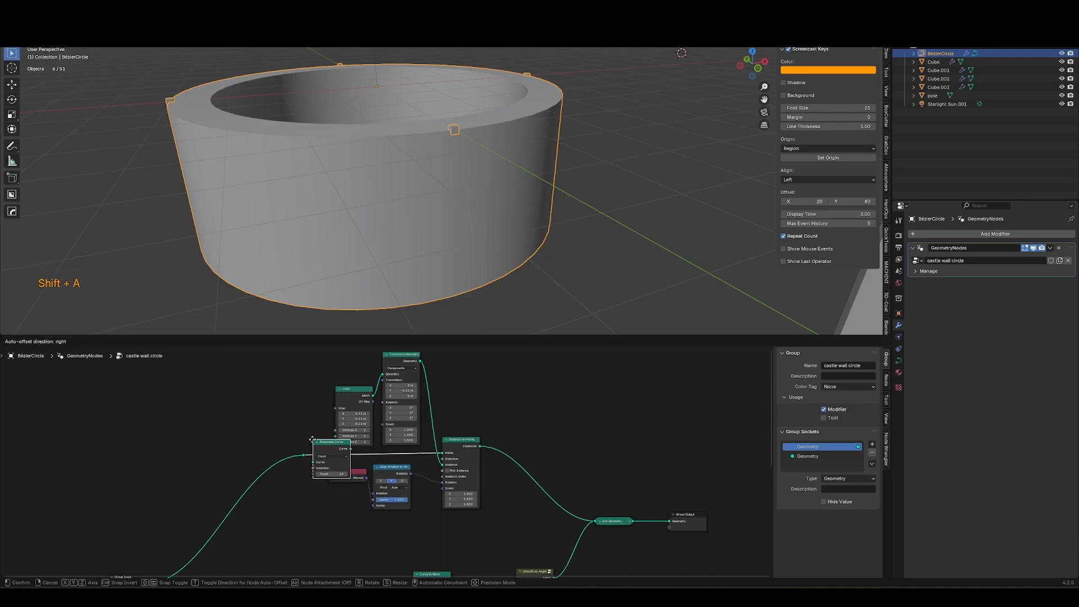
pyautogui.click(312, 440)
pyautogui.click(197, 452)
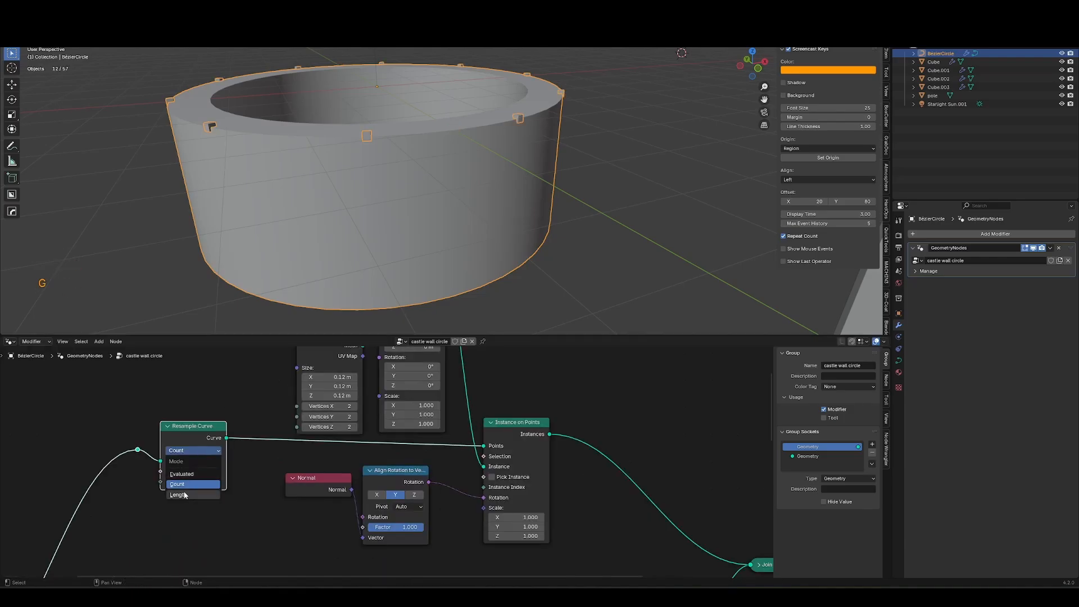
pyautogui.click(183, 493)
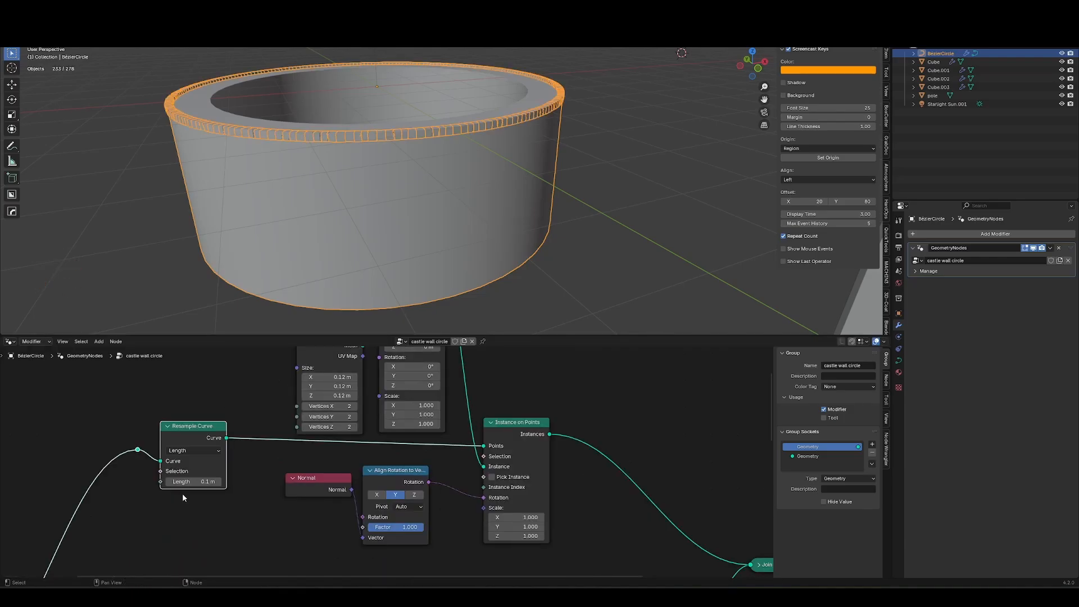
pyautogui.moveTo(348, 214); pyautogui.dragTo(358, 247, button='middle')
pyautogui.scroll(1, 358, 248)
pyautogui.moveTo(189, 483)
pyautogui.keyDown('shift'); pyautogui.mouseDown()
pyautogui.moveTo(214, 485)
pyautogui.moveTo(191, 487)
pyautogui.mouseUp(); pyautogui.keyUp('shift')
# Scale the whole circle curve up in Edit Mode.
pyautogui.hotkey('ctrl', 'shift', 'w')
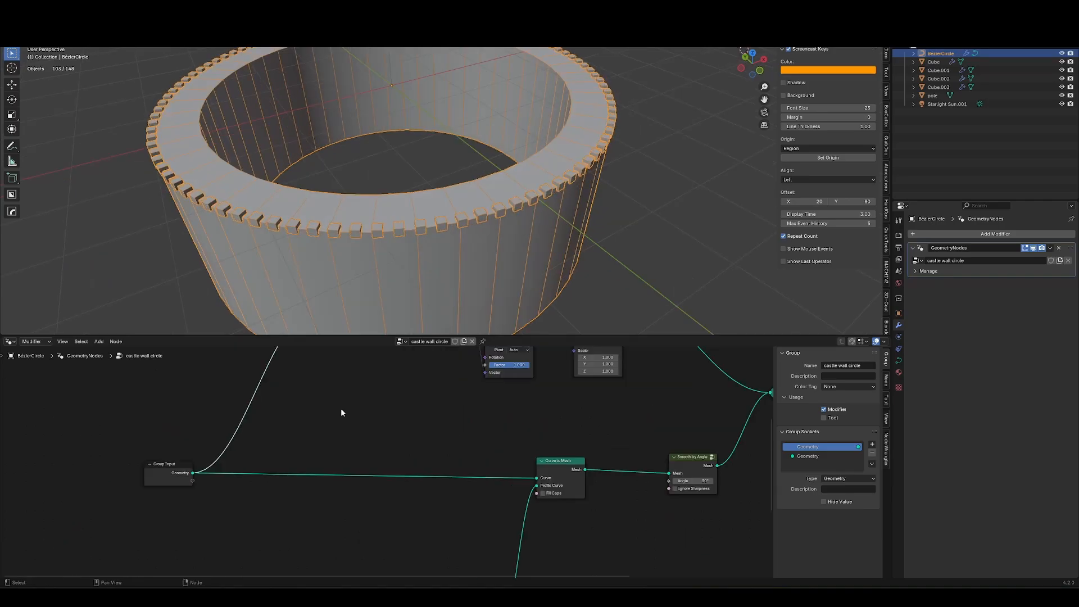
pyautogui.press('Tab')
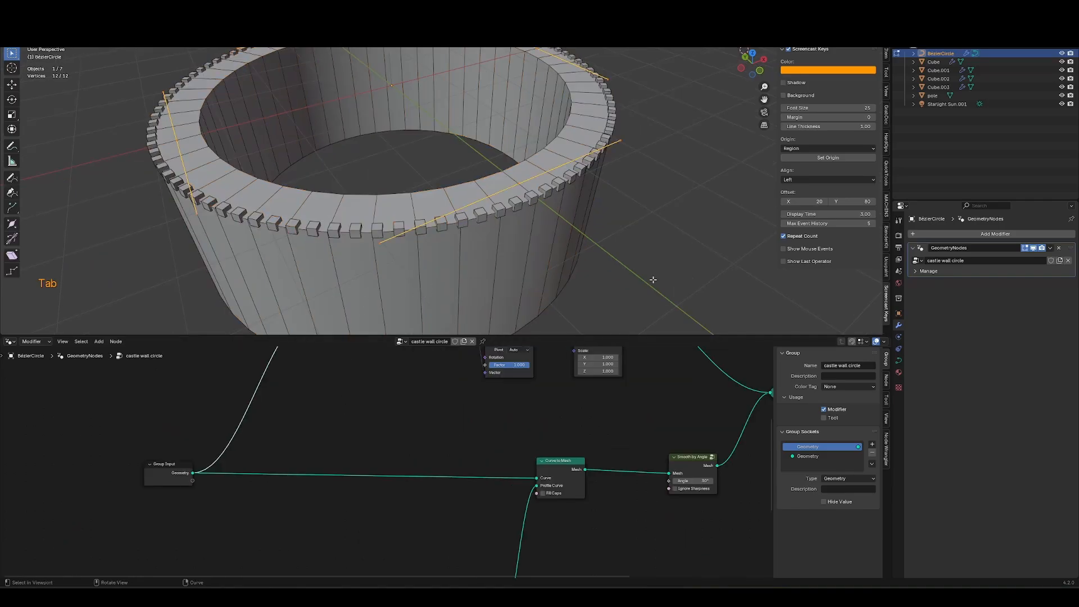
pyautogui.press('a')
pyautogui.press('s')
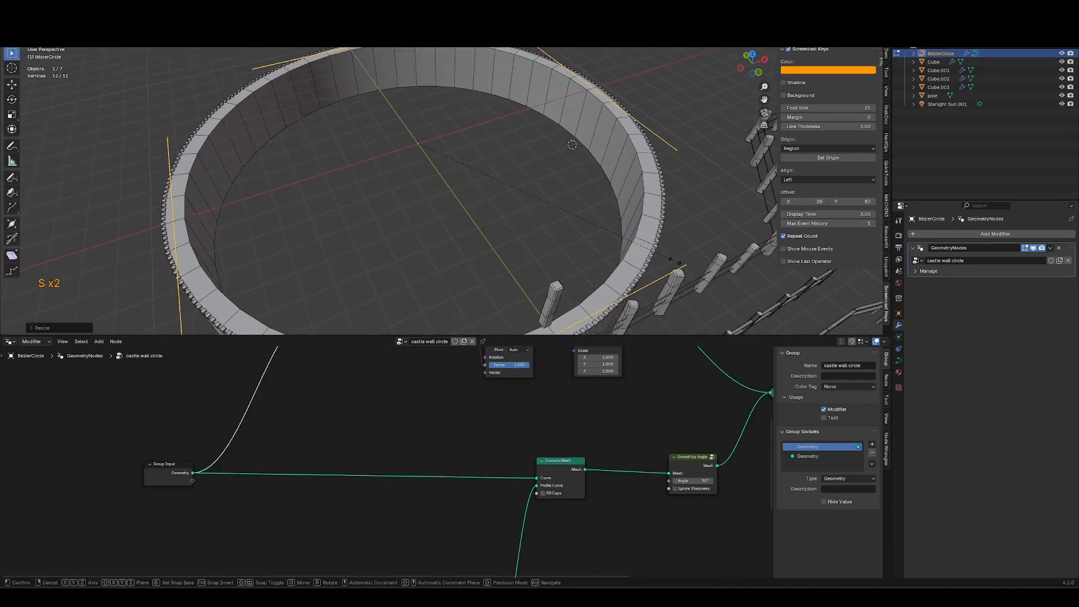
pyautogui.click(508, 261)
pyautogui.press('Tab')
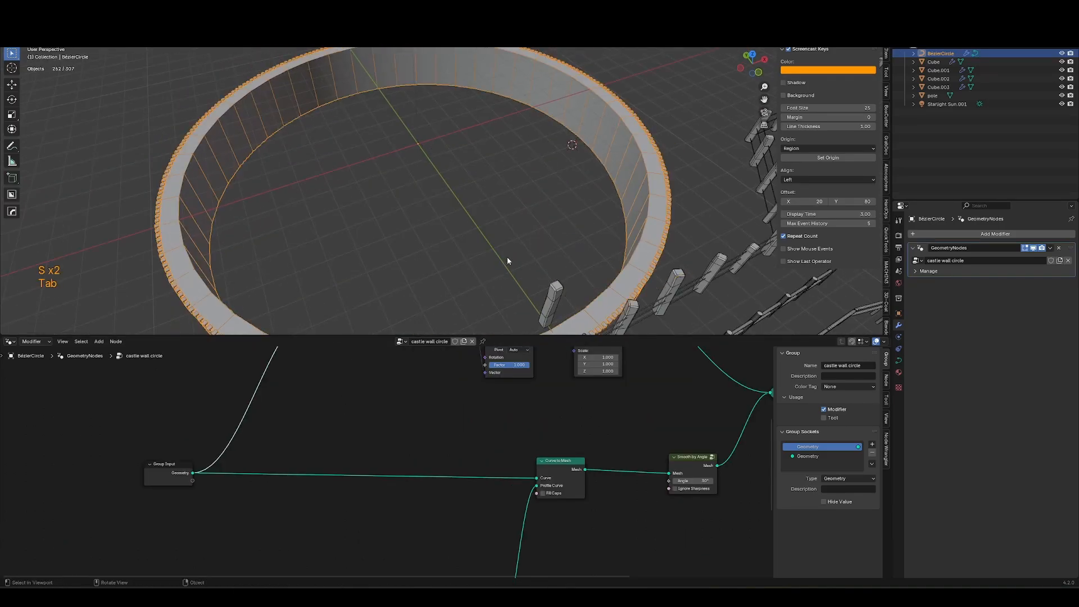
# Move the castle wall curve object in the viewport.
pyautogui.moveTo(507, 261); pyautogui.dragTo(647, 217, button='middle')
pyautogui.press('g')
pyautogui.click(440, 234)
pyautogui.moveTo(441, 234); pyautogui.dragTo(560, 179, button='middle')
pyautogui.scroll(3, 560, 179)
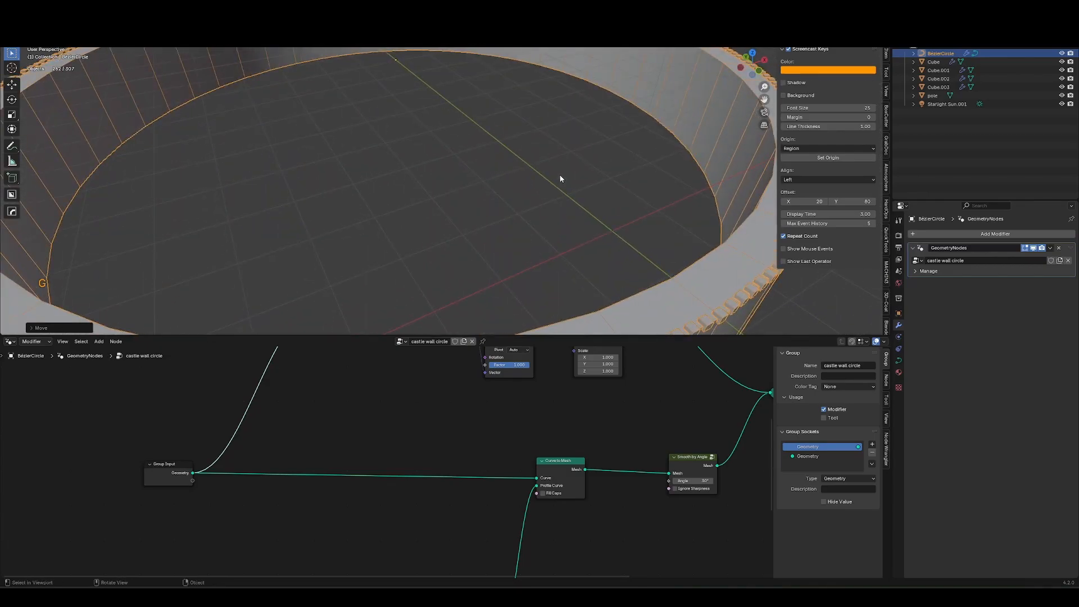
pyautogui.hotkey('ctrl', 'shift', 'w')
pyautogui.hotkey('ctrl', 'shift', 'w')
pyautogui.press('Tab')
pyautogui.press('a')
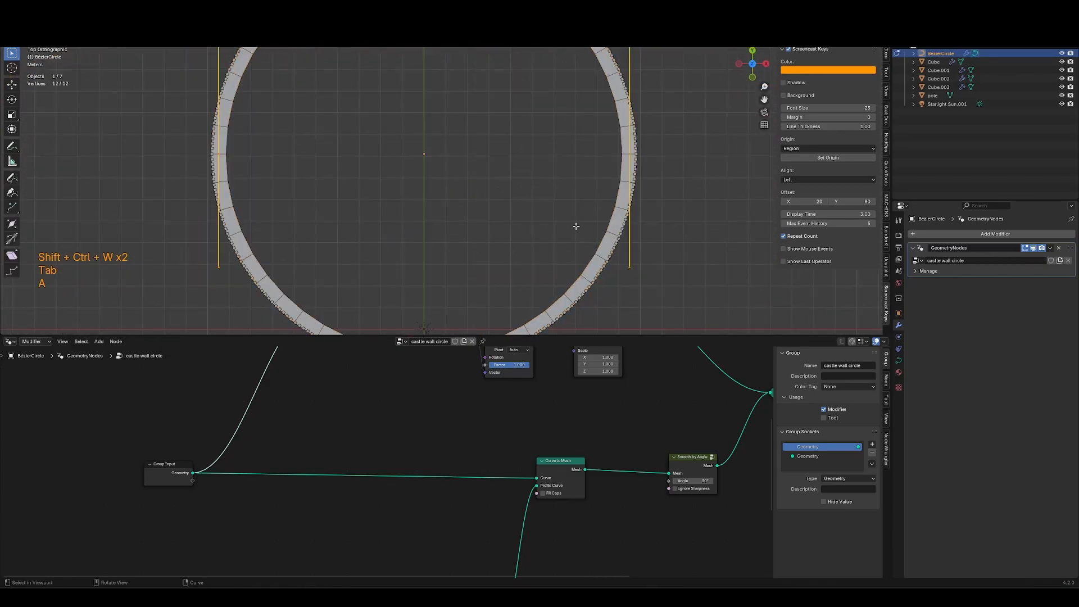
pyautogui.press('s')
pyautogui.press('Escape')
# Try resampling the wall curve with a duplicated Resample Curve node before Curve to Mesh, then dissolve it.
pyautogui.moveTo(308, 448); pyautogui.dragTo(303, 543, button='middle')
pyautogui.click(314, 404)
pyautogui.press('g')
pyautogui.click(325, 412)
pyautogui.click(347, 425)
pyautogui.moveTo(342, 475); pyautogui.dragTo(353, 403, button='middle')
pyautogui.hotkey('shift', 'd')
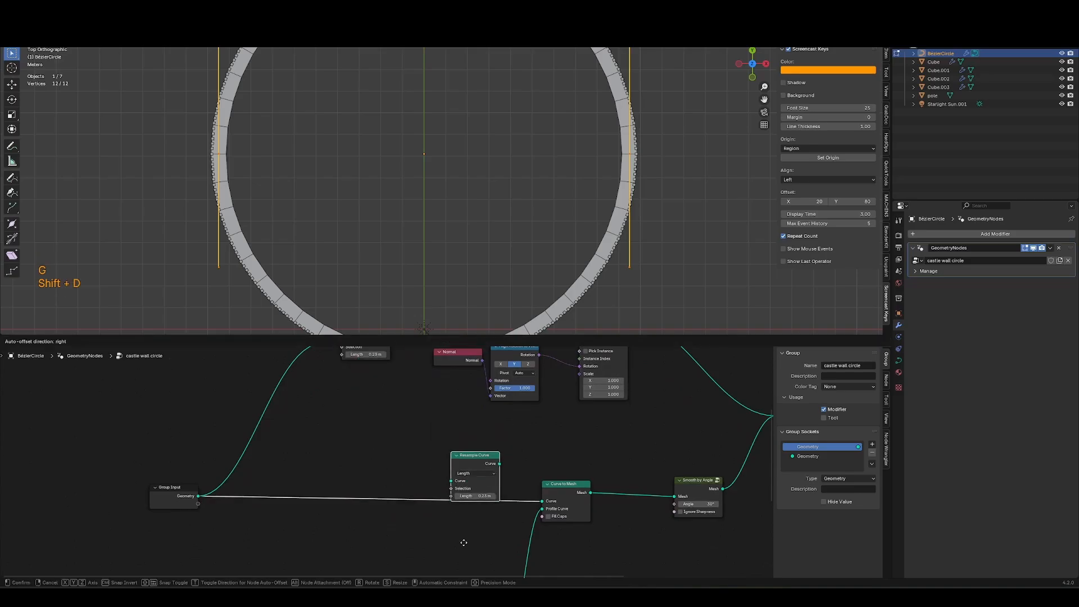
pyautogui.click(456, 564)
pyautogui.moveTo(467, 515); pyautogui.dragTo(444, 514)
pyautogui.keyDown('shift'); pyautogui.moveTo(626, 294); pyautogui.dragTo(533, 206, button='middle'); pyautogui.keyUp('shift')
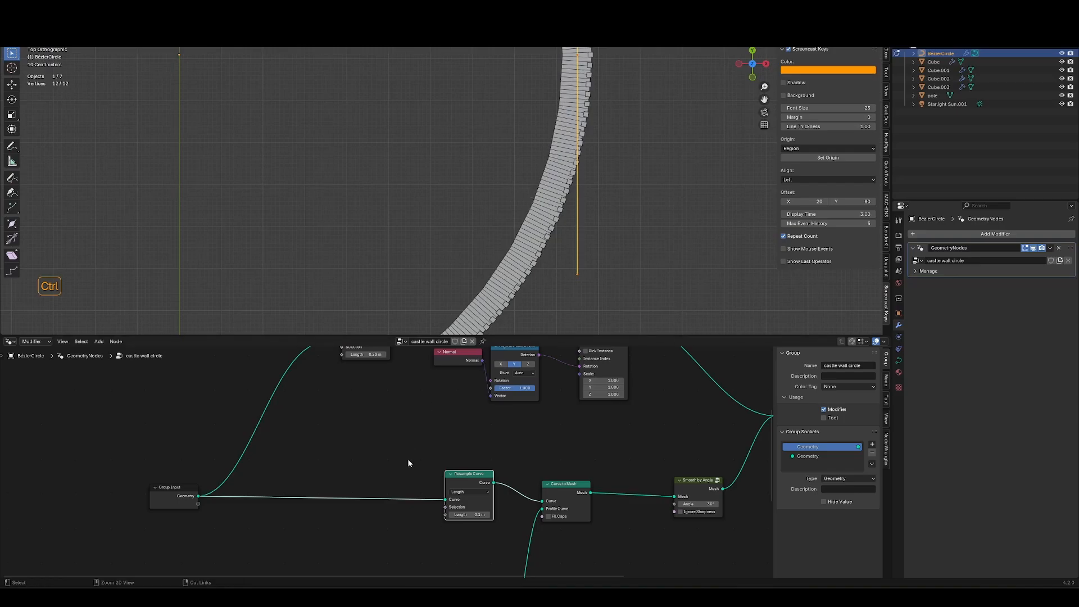
pyautogui.hotkey('ctrl', 'x')
# Insert a Subdivide Curve node between Group Input and Curve to Mesh and raise its cuts.
pyautogui.hotkey('shift', 'a')
pyautogui.moveTo(406, 471)
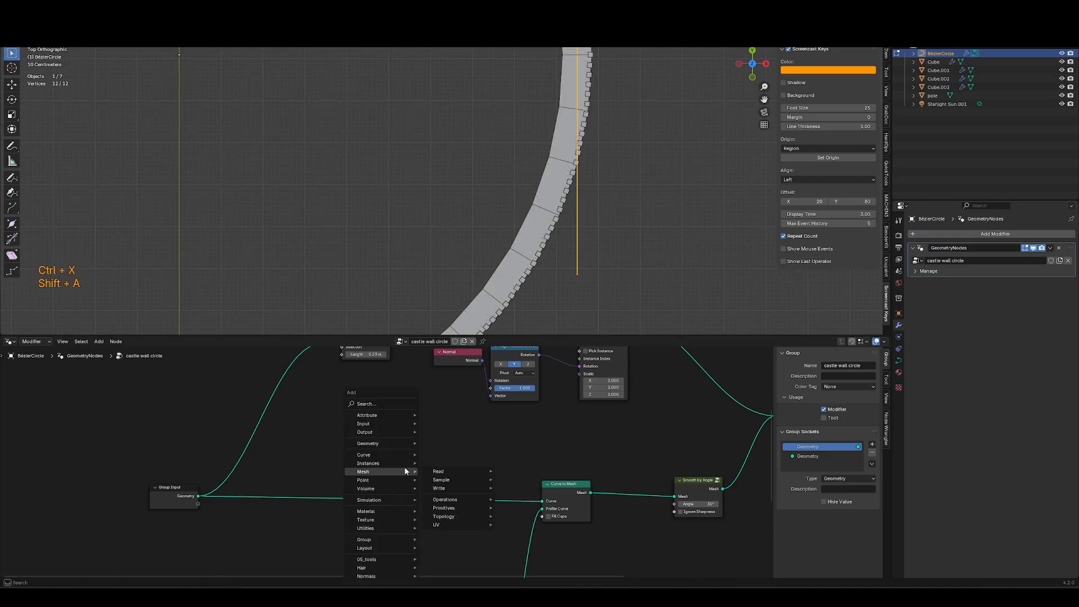
pyautogui.write('sub')
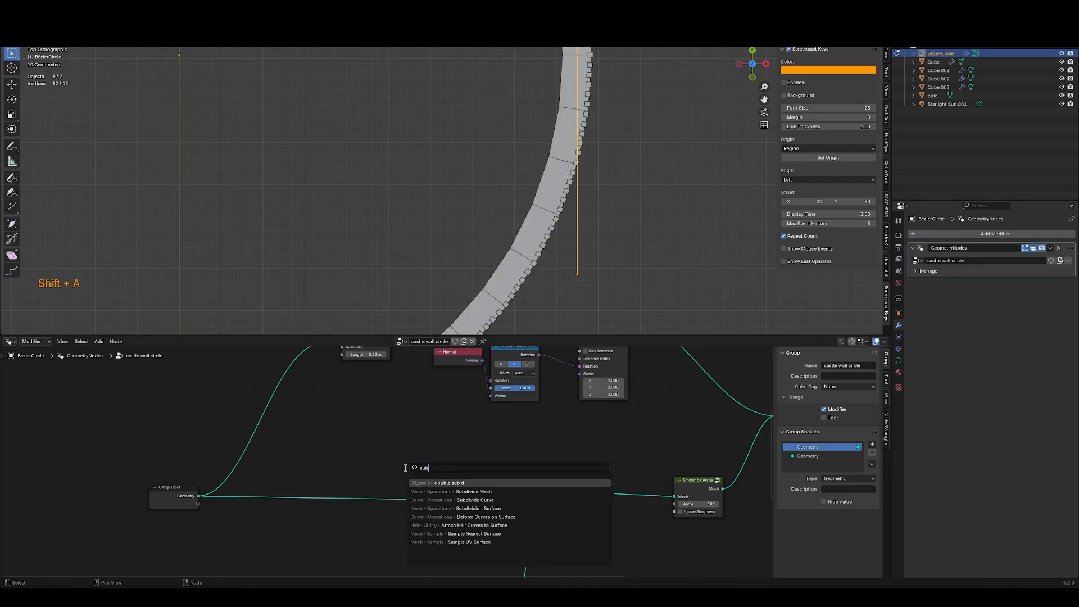
pyautogui.click(475, 500)
pyautogui.click(447, 501)
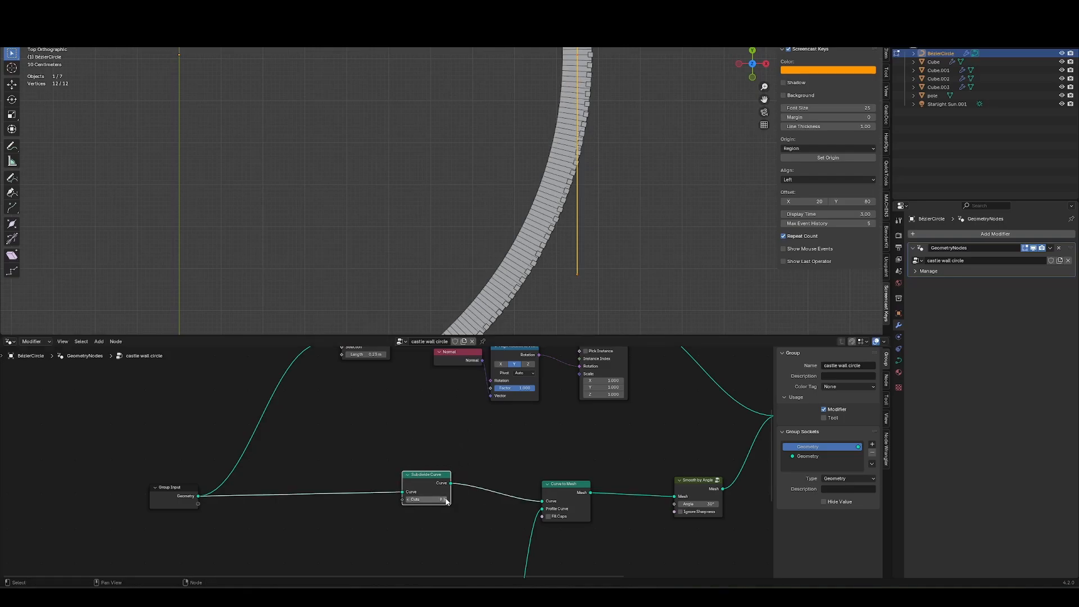
pyautogui.click(447, 500)
pyautogui.click(447, 501)
pyautogui.click(447, 501)
pyautogui.click(446, 501)
pyautogui.click(446, 501)
pyautogui.click(447, 500)
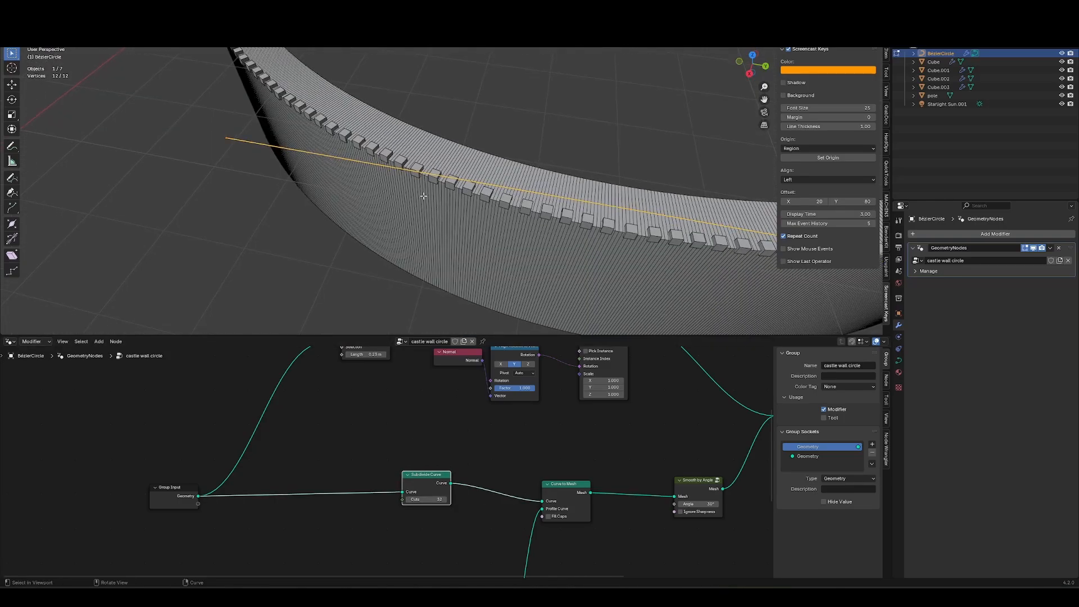
# Toggle muting of the Subdivide Curve node to compare the wall with and without it.
pyautogui.press('m')
pyautogui.press('m')
pyautogui.press('m')
pyautogui.press('m')
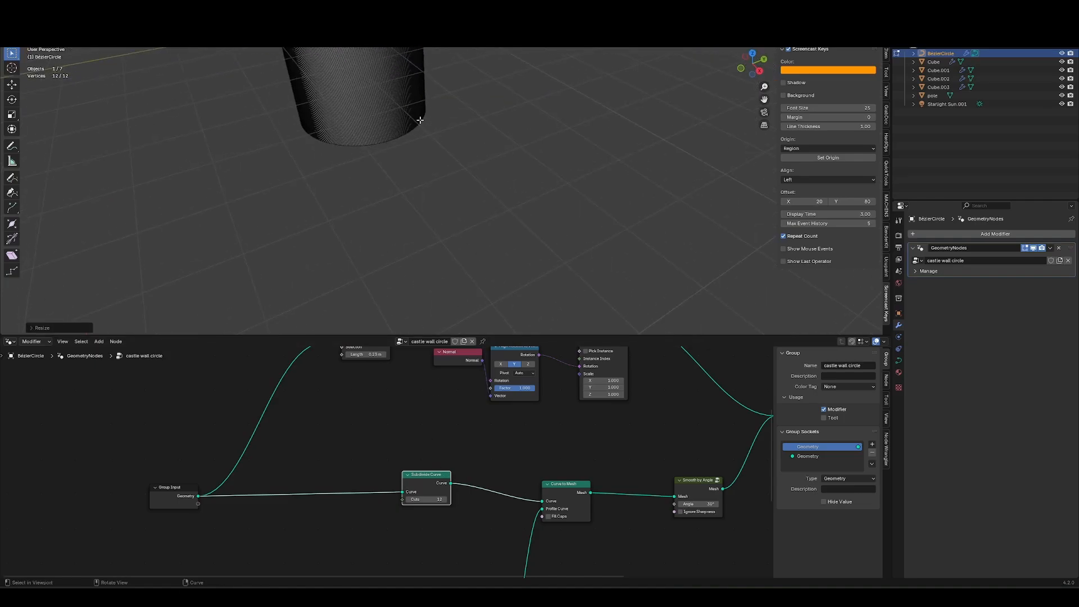
pyautogui.moveTo(427, 185); pyautogui.dragTo(408, 161, button='middle')
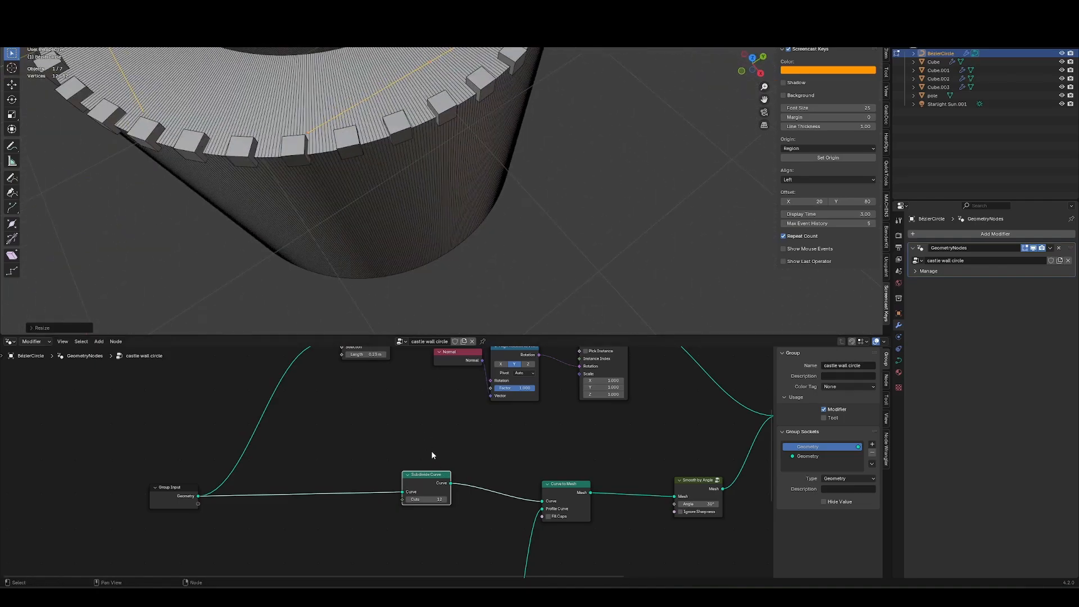
# Add a Resample Curve node in Length mode after the Subdivide Curve node.
pyautogui.hotkey('shift', 'a')
pyautogui.write('res')
pyautogui.press('Return')
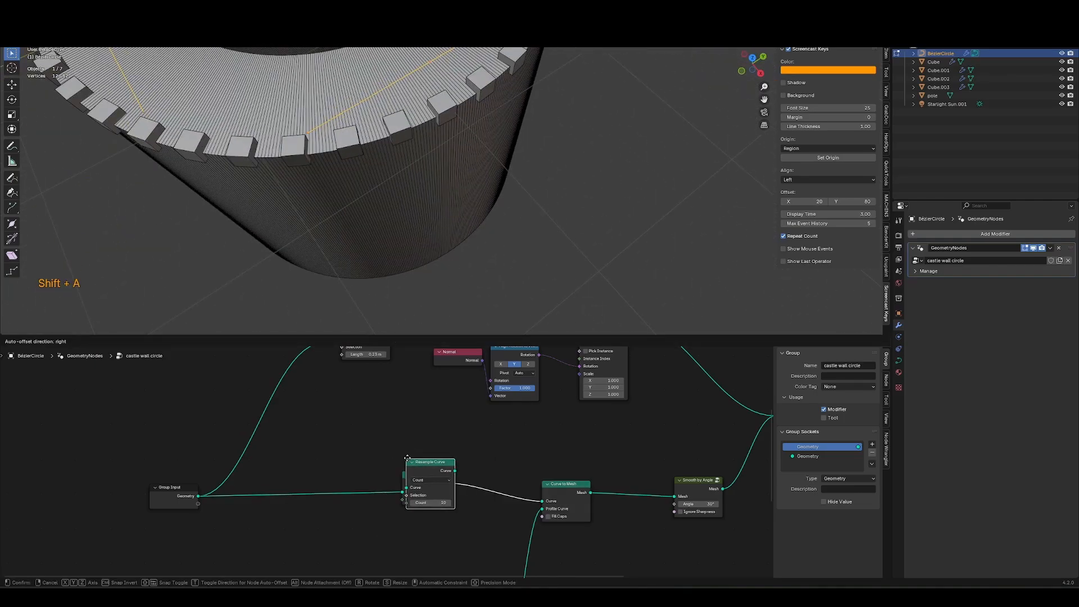
pyautogui.click(466, 460)
pyautogui.press('l')
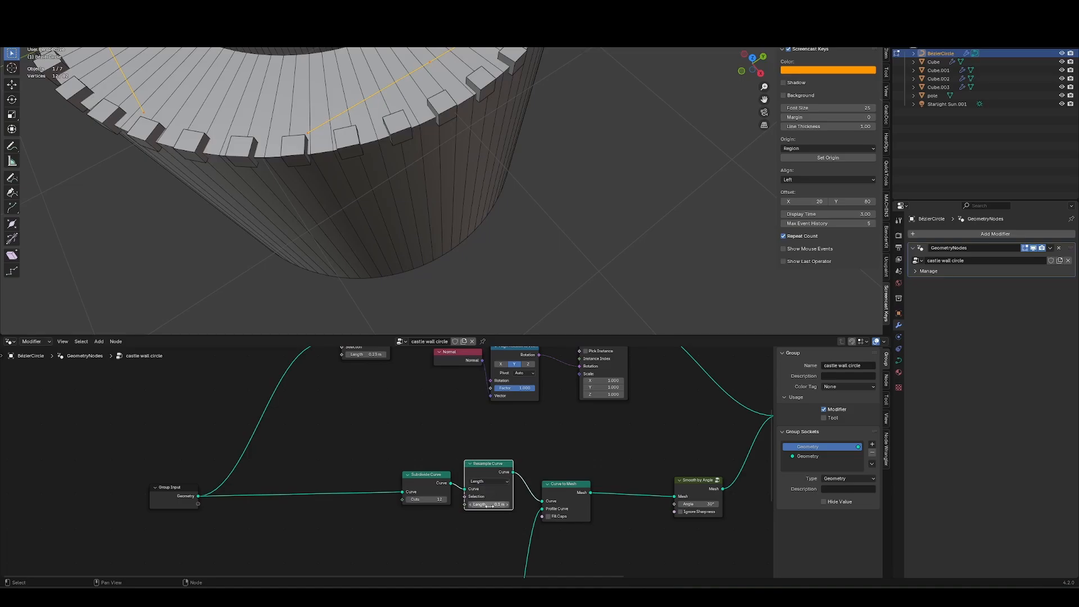
# Scale the wall object up in the viewport.
pyautogui.press('s')
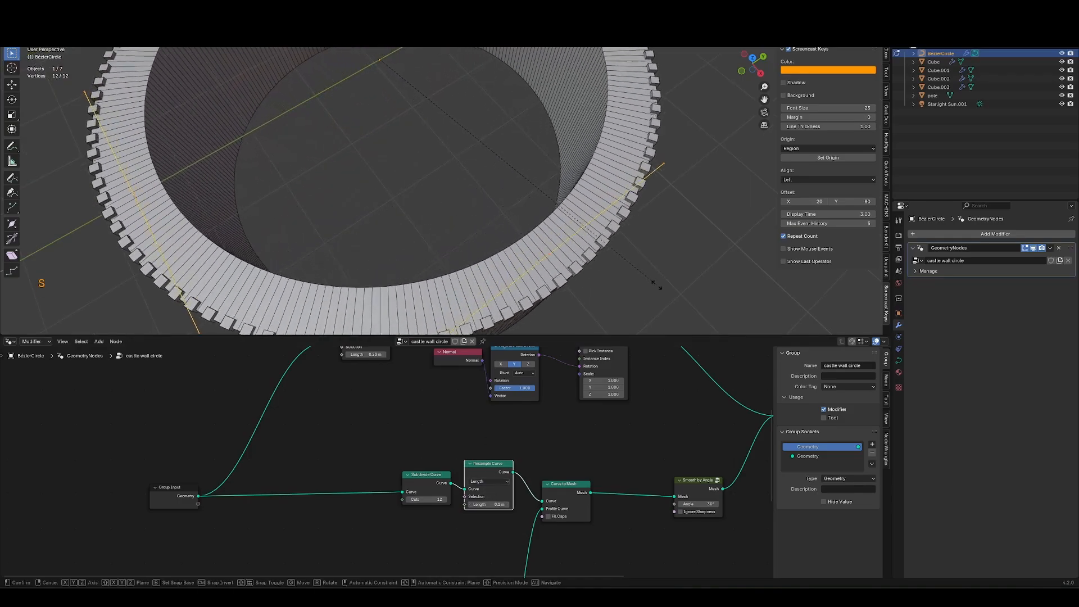
pyautogui.click(655, 311)
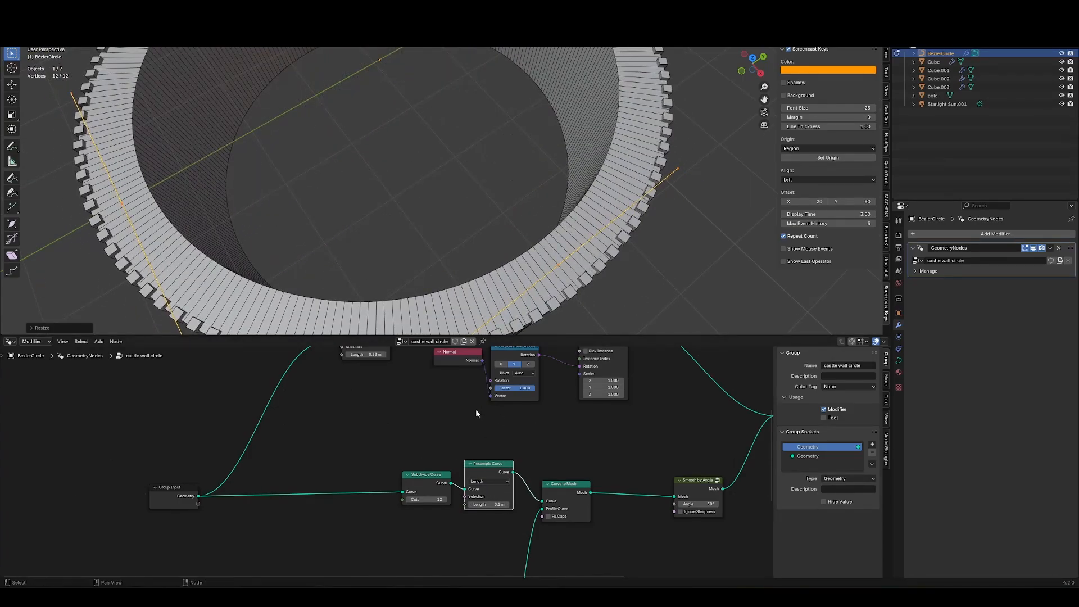
pyautogui.moveTo(476, 413); pyautogui.dragTo(390, 541, button='middle')
# Duplicate the Divide and Combine XYZ nodes in the wall profile setup for a second offset.
pyautogui.press('Tab')
pyautogui.moveTo(437, 397); pyautogui.dragTo(386, 376, button='middle')
pyautogui.scroll(-2, 385, 372)
pyautogui.moveTo(301, 562); pyautogui.dragTo(326, 441, button='middle')
pyautogui.scroll(2, 326, 442)
pyautogui.moveTo(321, 444); pyautogui.dragTo(349, 444)
pyautogui.moveTo(220, 545); pyautogui.dragTo(396, 476)
pyautogui.hotkey('shift', 'd')
pyautogui.click(407, 535)
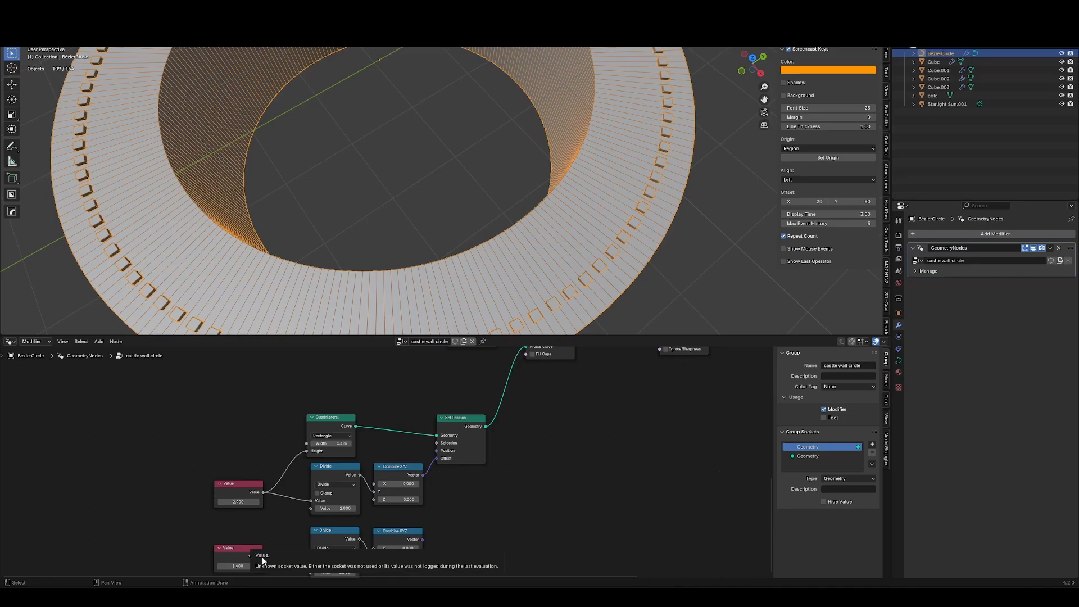
pyautogui.moveTo(262, 557); pyautogui.dragTo(307, 451)
pyautogui.moveTo(447, 521); pyautogui.dragTo(400, 512, button='middle')
# Feed both Divide outputs into one Combine XYZ's X and Y, deleting the extra Combine XYZ nodes.
pyautogui.hotkey('shift', 'a')
pyautogui.write('combine')
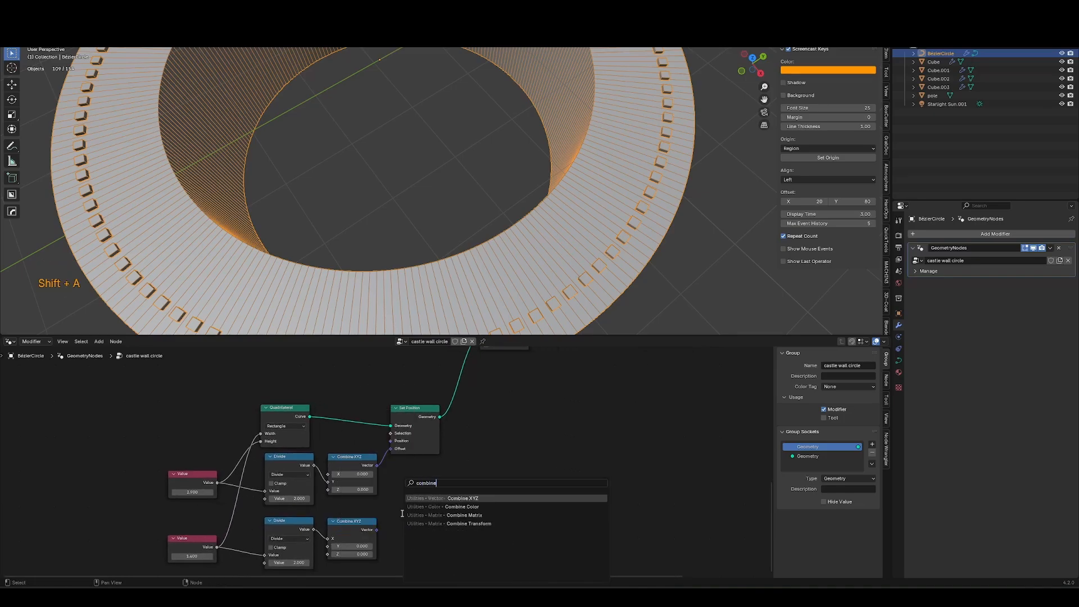
pyautogui.press('Return')
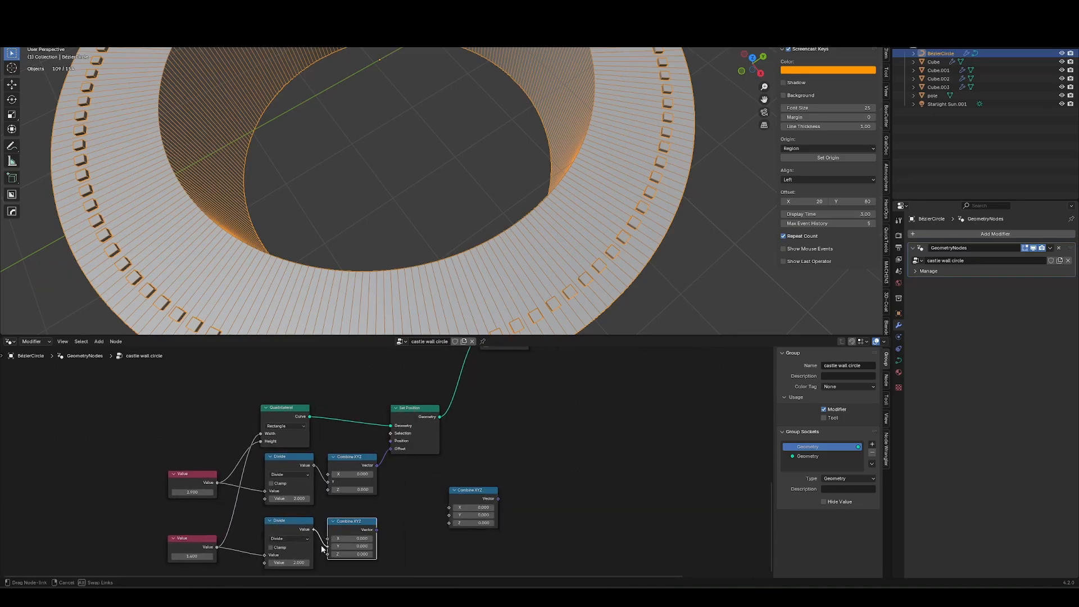
pyautogui.moveTo(336, 474); pyautogui.dragTo(334, 474)
pyautogui.press('x')
pyautogui.press('x')
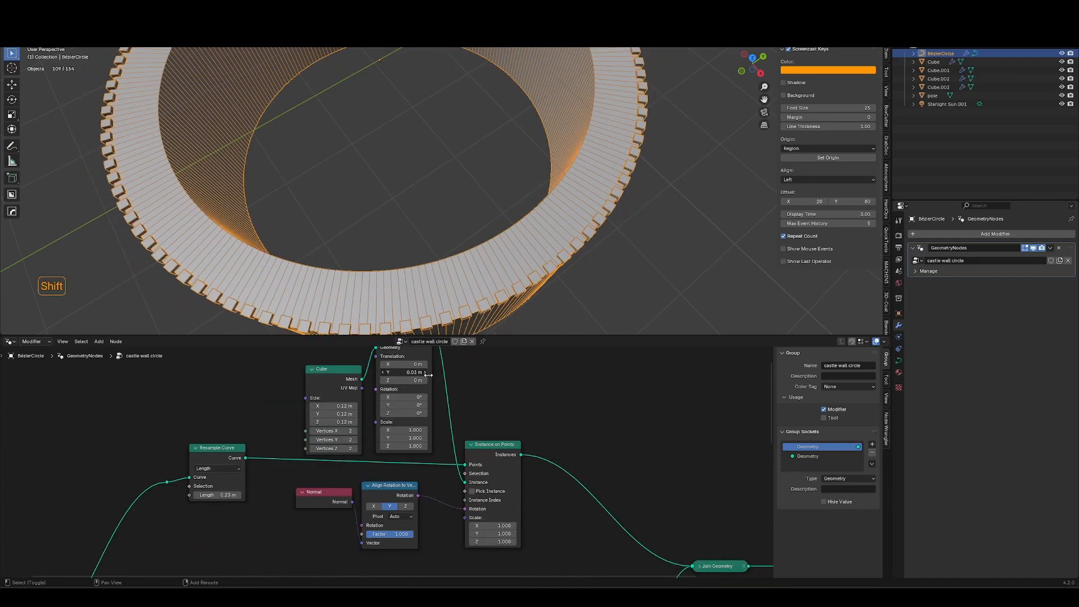
# Replace the profile's width and height Value nodes with Multiply nodes of 2.9 and 0.7.
pyautogui.keyDown('shift'); pyautogui.moveTo(428, 375); pyautogui.dragTo(413, 375); pyautogui.keyUp('shift')
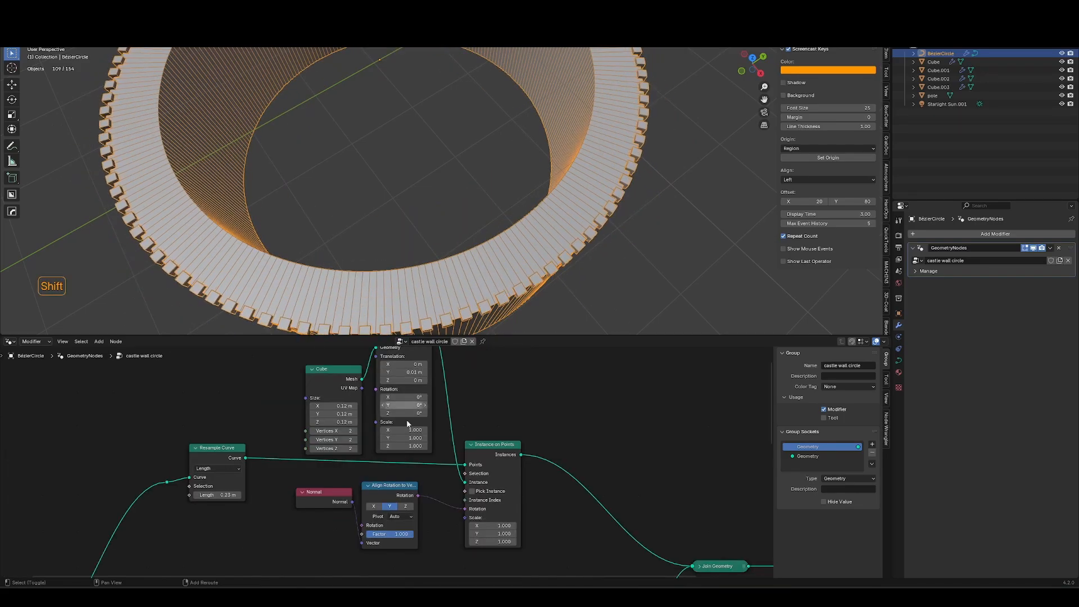
pyautogui.press('Tab')
pyautogui.moveTo(646, 248); pyautogui.dragTo(610, 199, button='middle')
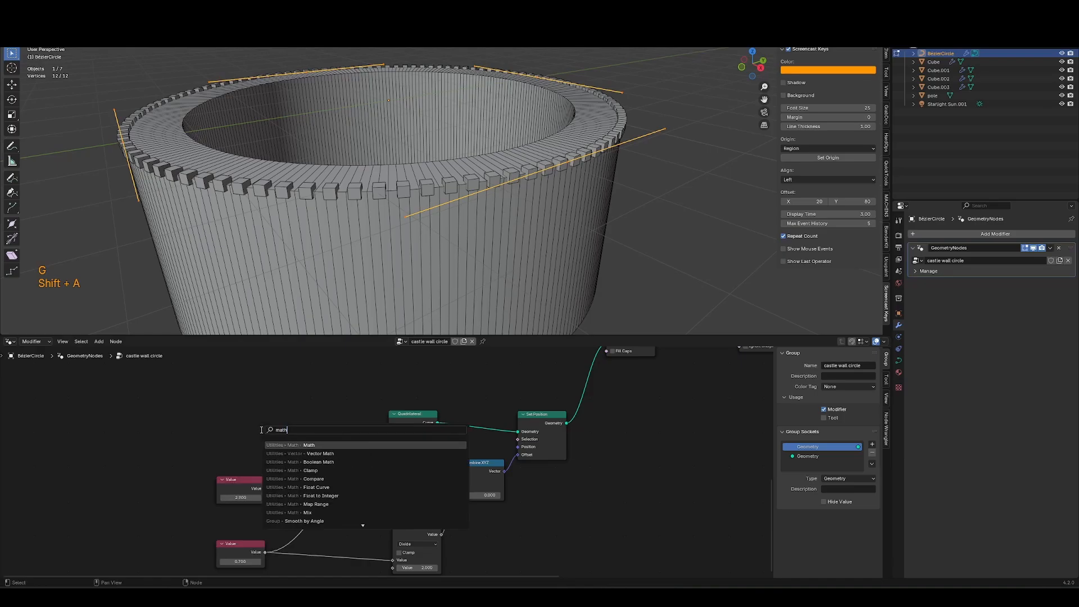
pyautogui.hotkey('ctrl', 'c')
pyautogui.hotkey('shift', 'd')
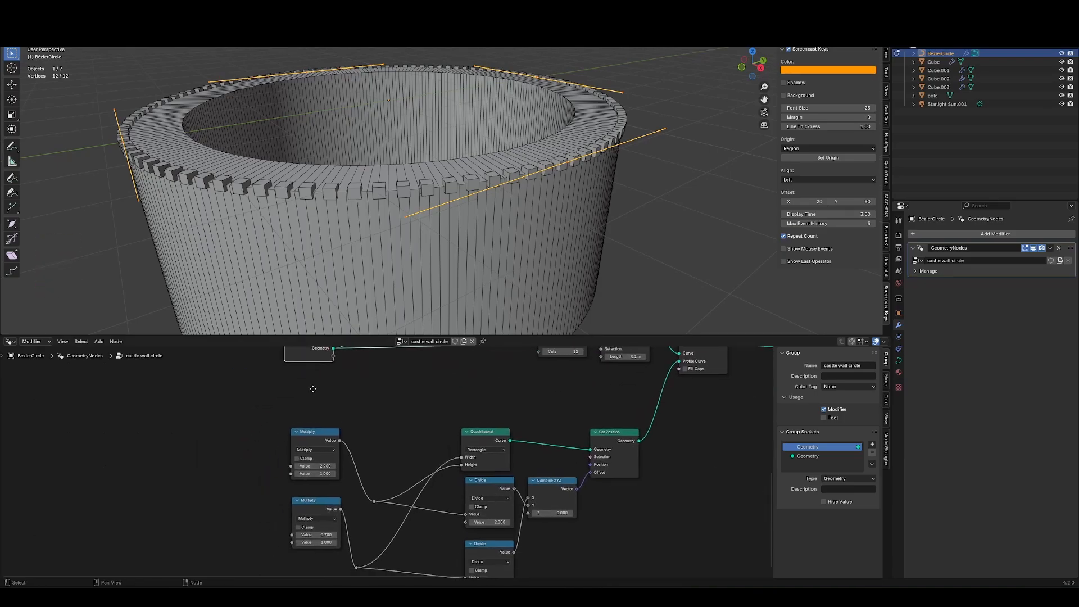
# Add a Group Input node and connect a new input socket to the first Multiply's second value.
pyautogui.hotkey('shift', 'd')
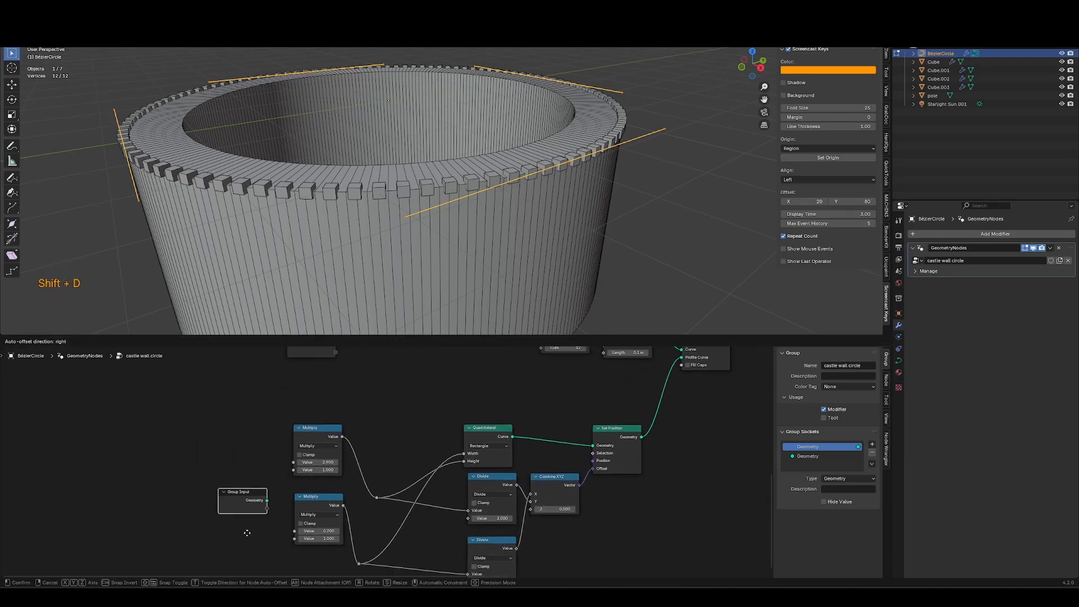
pyautogui.click(252, 462)
pyautogui.scroll(2, 252, 463)
pyautogui.moveTo(252, 463); pyautogui.dragTo(238, 481, button='middle')
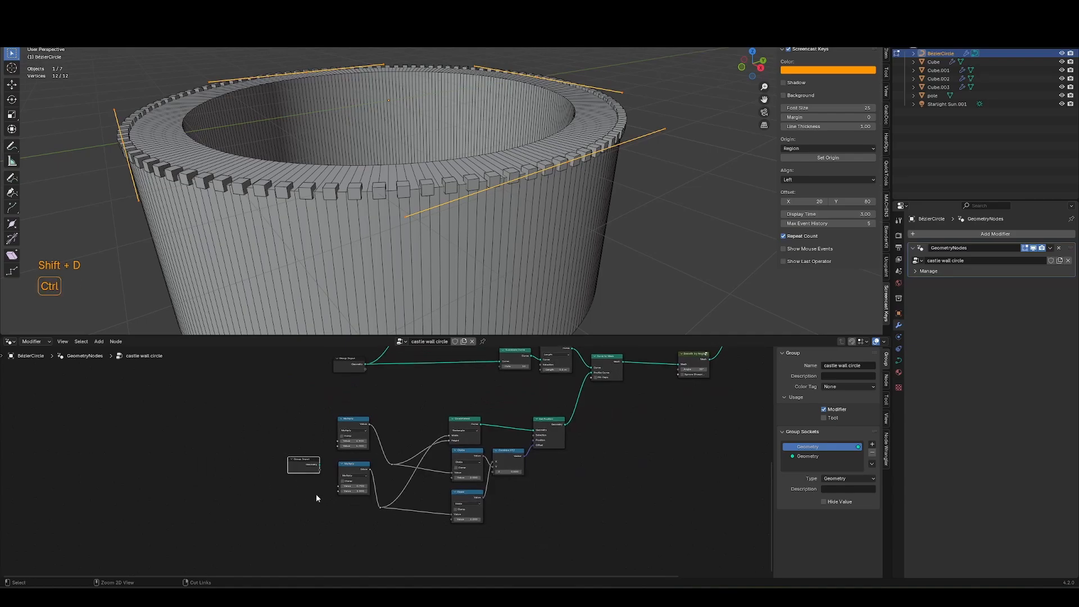
pyautogui.keyDown('ctrl'); pyautogui.moveTo(316, 498); pyautogui.dragTo(318, 417, button='middle'); pyautogui.keyUp('ctrl')
pyautogui.press('g')
pyautogui.click(206, 487)
pyautogui.keyDown('shift'); pyautogui.moveTo(228, 487); pyautogui.dragTo(322, 475, button='middle'); pyautogui.keyUp('shift')
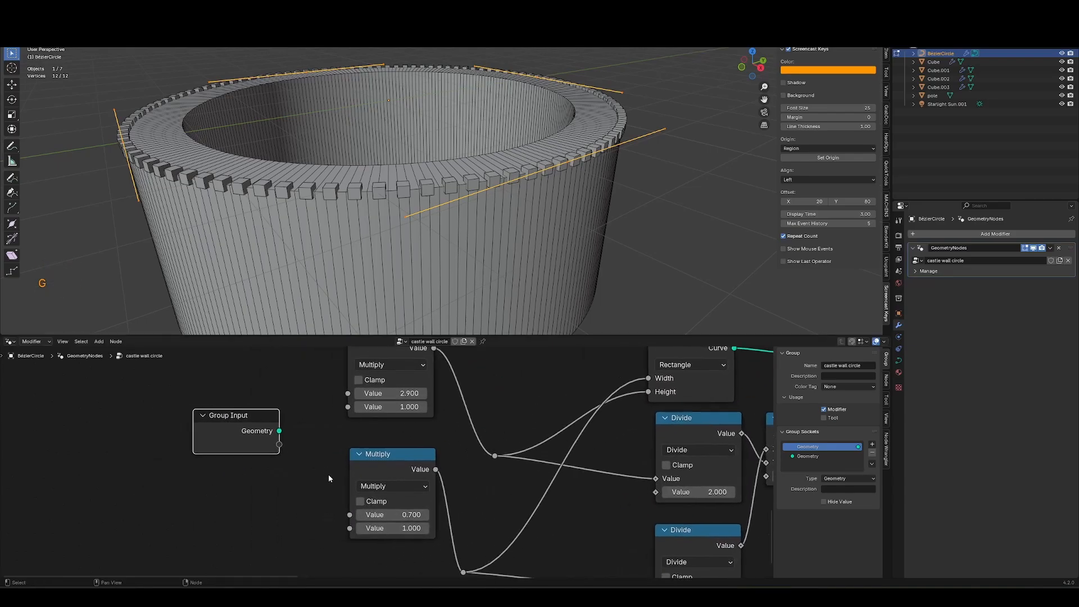
pyautogui.press('g')
pyautogui.click(341, 500)
pyautogui.moveTo(326, 406); pyautogui.dragTo(329, 457, button='middle')
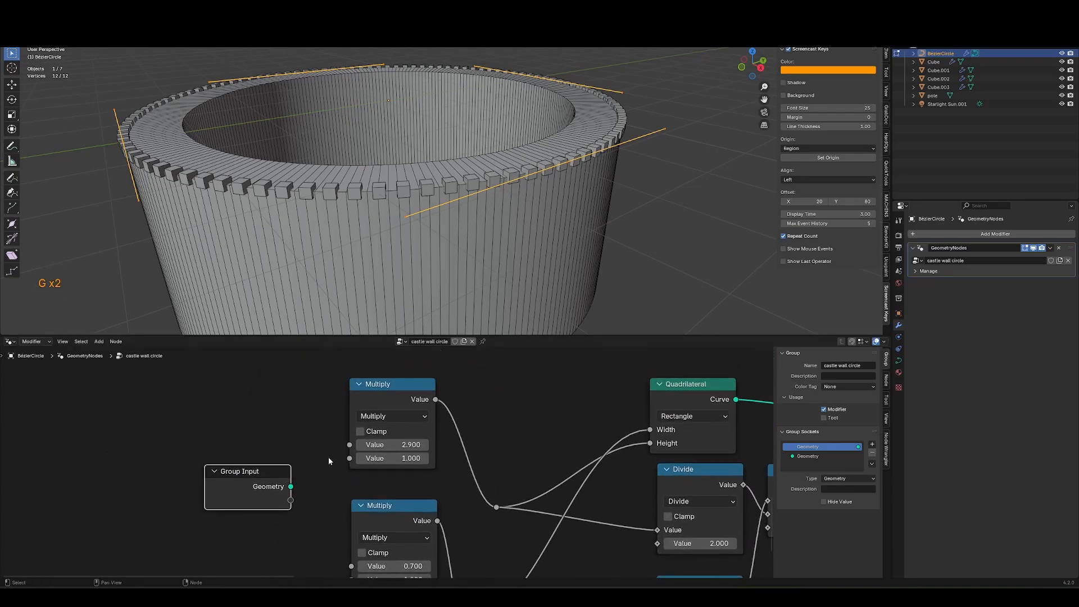
pyautogui.moveTo(349, 458); pyautogui.dragTo(290, 500)
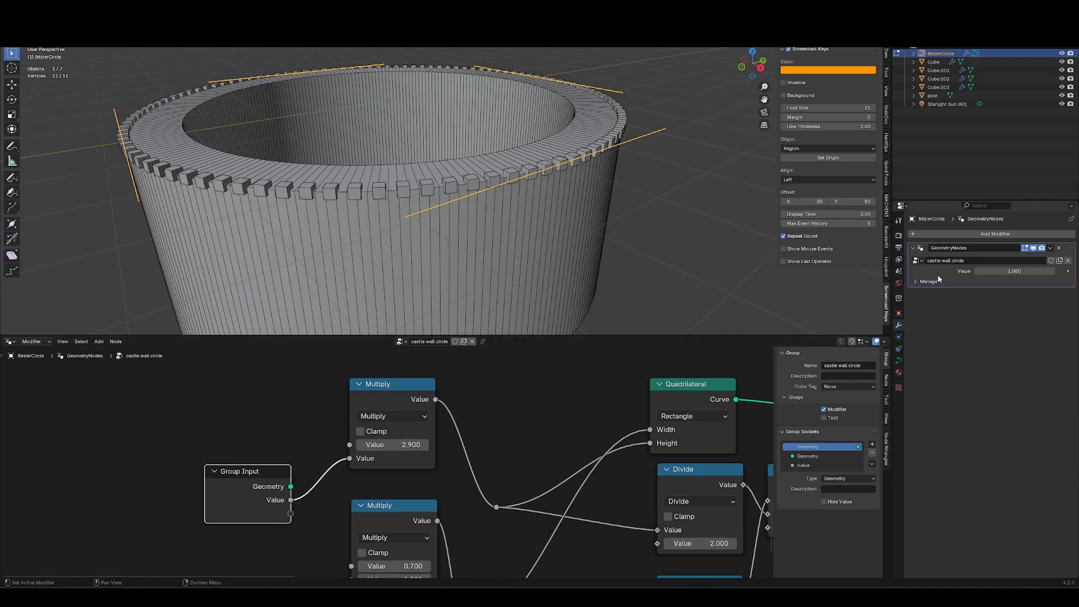
# Set the new modifier input to about 0.47 and rename the group socket to wall height.
pyautogui.moveTo(1008, 272)
pyautogui.mouseDown()
pyautogui.moveTo(1029, 272)
pyautogui.moveTo(989, 272)
pyautogui.mouseUp()
pyautogui.doubleClick(801, 465)
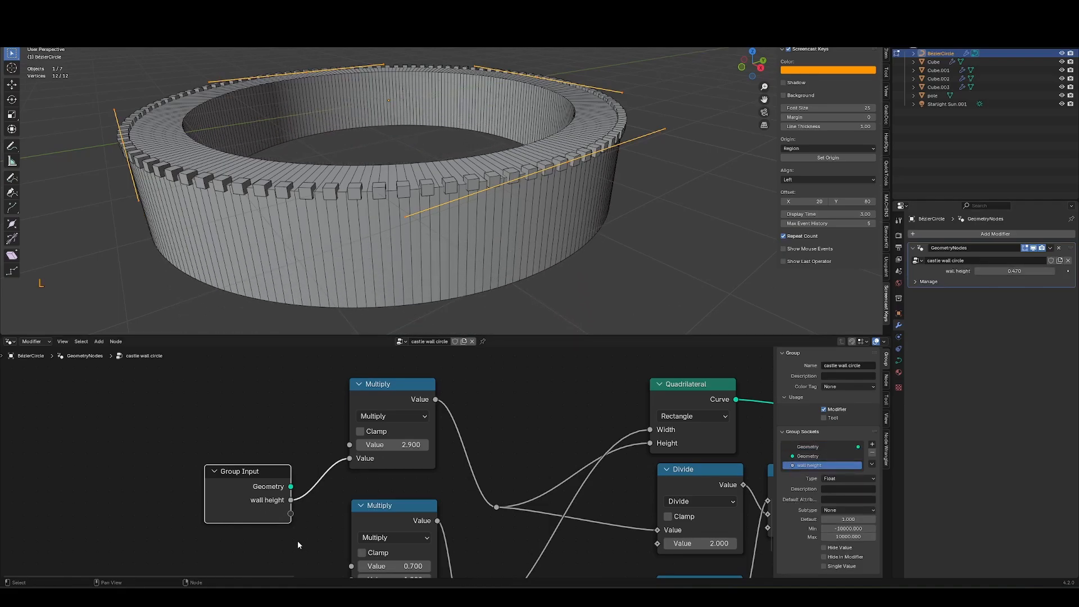
# Connect a new wall thickness input to the second Multiply's value and set it to 0.85 in the modifier.
pyautogui.moveTo(298, 542); pyautogui.dragTo(315, 443, button='middle')
pyautogui.click(284, 430)
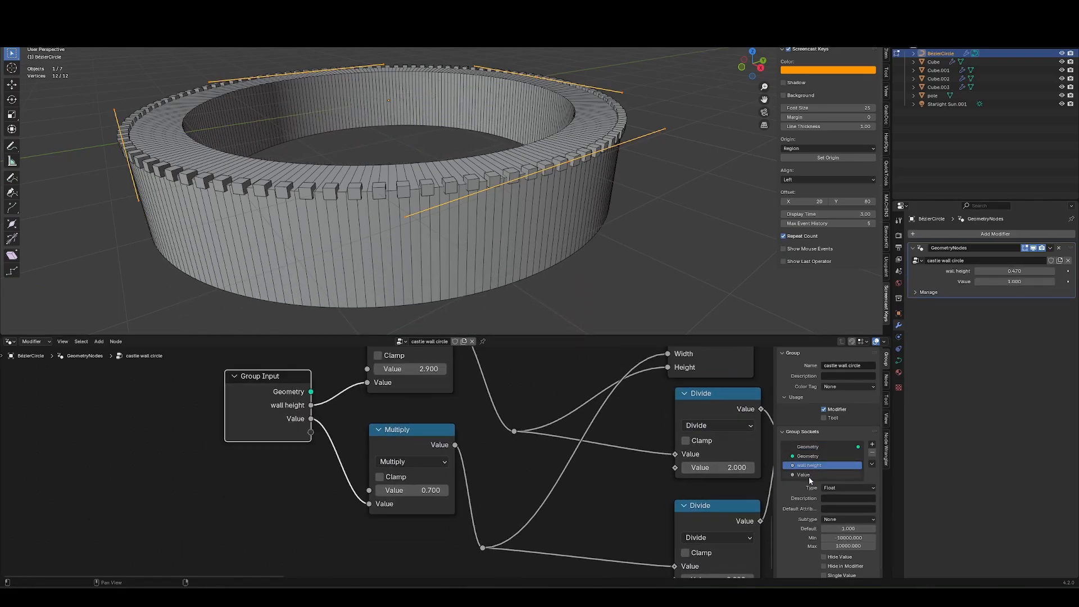
pyautogui.doubleClick(810, 477)
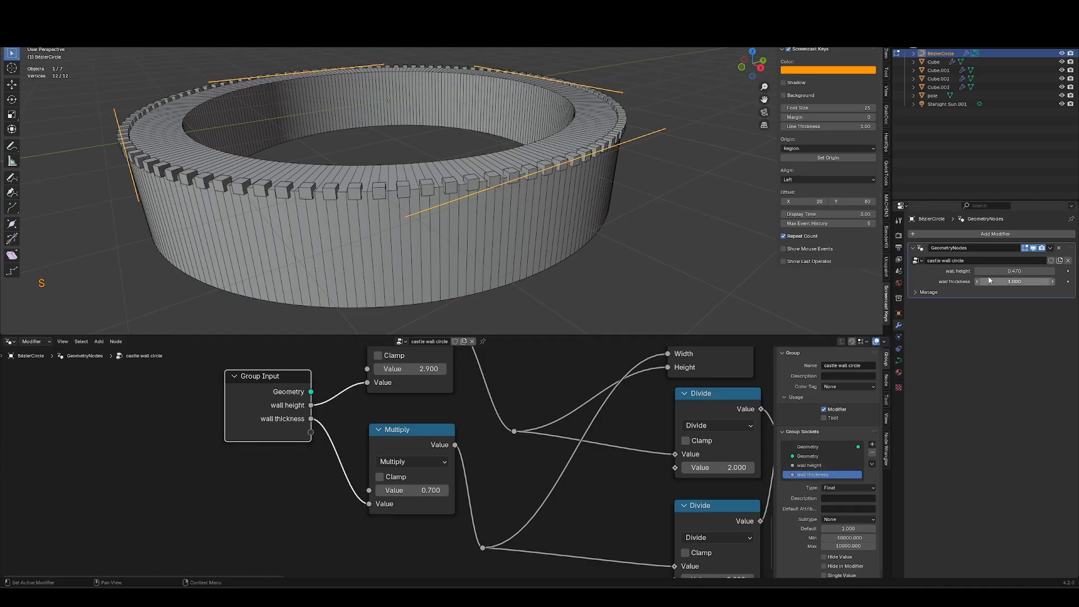
pyautogui.moveTo(989, 280); pyautogui.dragTo(965, 280)
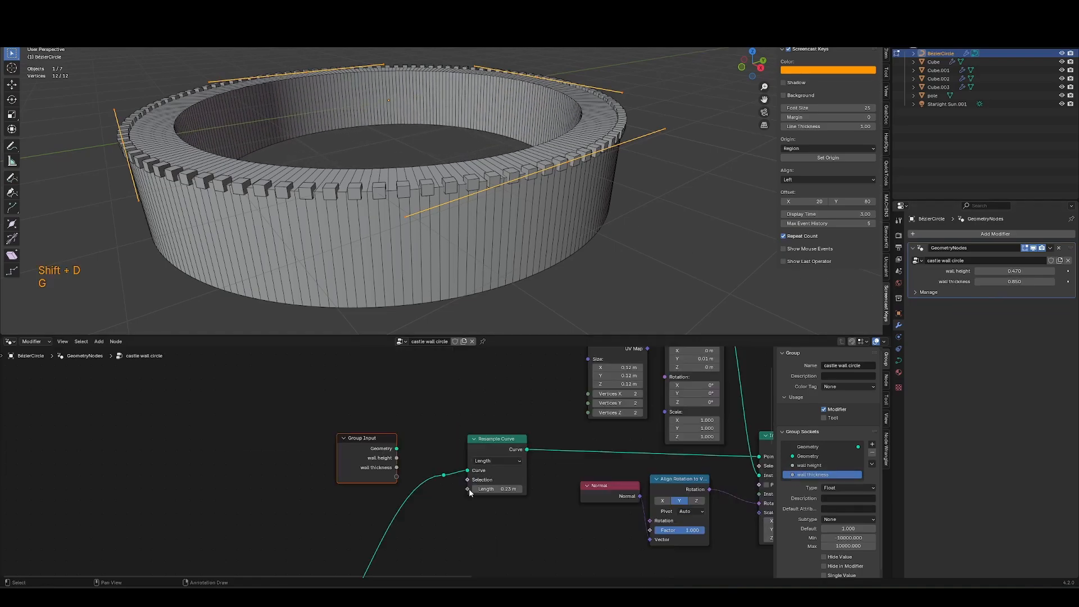
# Connect a new crenelation freq group input to the Resample Curve's Length.
pyautogui.moveTo(394, 481); pyautogui.dragTo(397, 477)
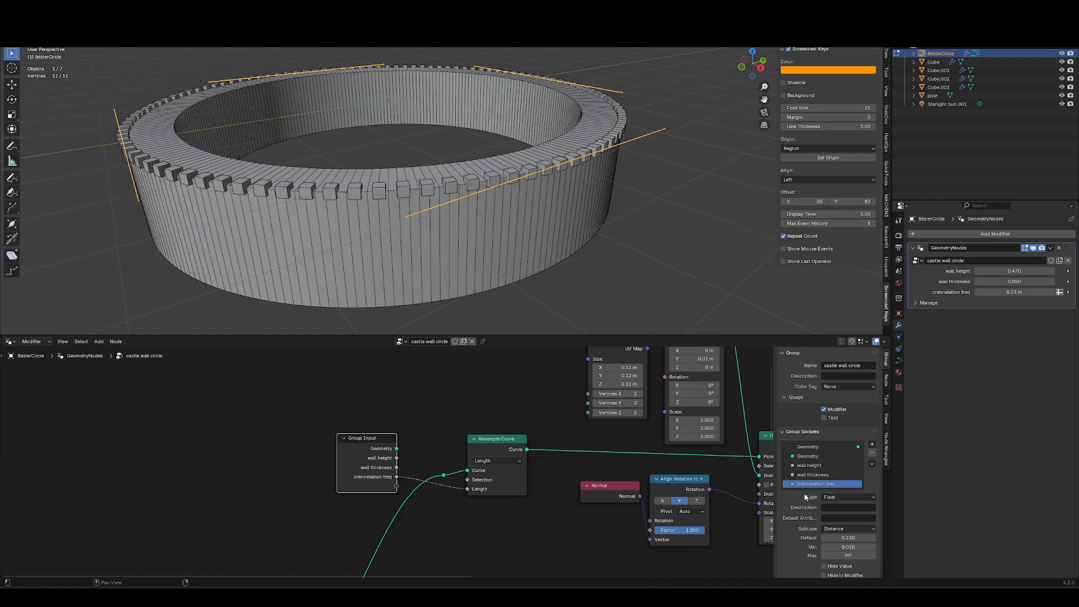
pyautogui.moveTo(1019, 293); pyautogui.dragTo(1014, 302)
pyautogui.press('Tab')
pyautogui.moveTo(675, 260); pyautogui.dragTo(537, 230, button='middle')
pyautogui.scroll(-4, 386, 291)
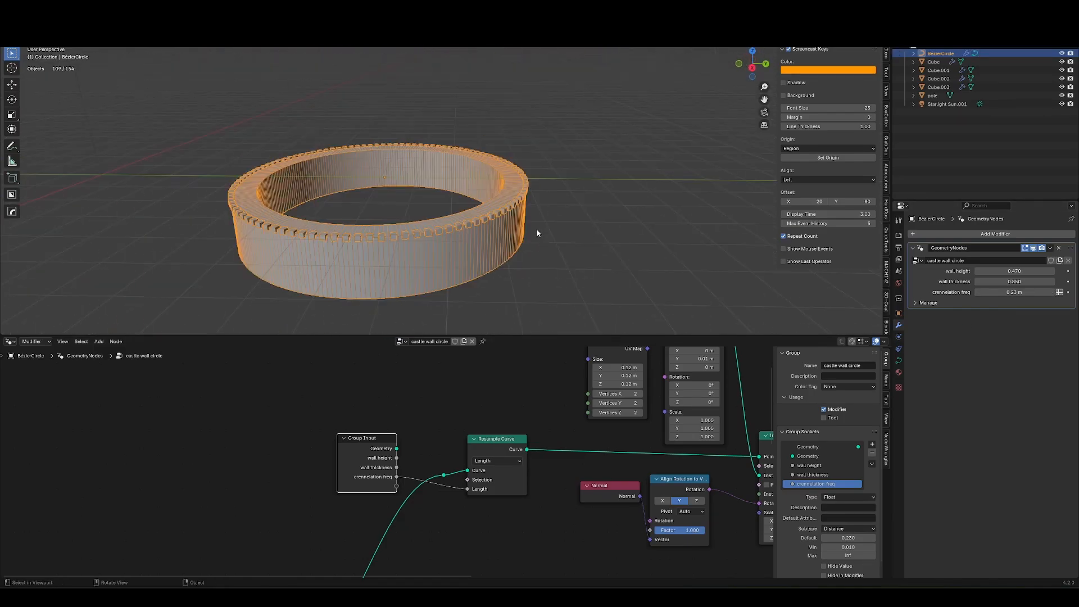
# Duplicate the wall, shrink the copy's curve in edit mode, and set its wall height to 1.06.
pyautogui.hotkey('shift', 'd')
pyautogui.press('Escape')
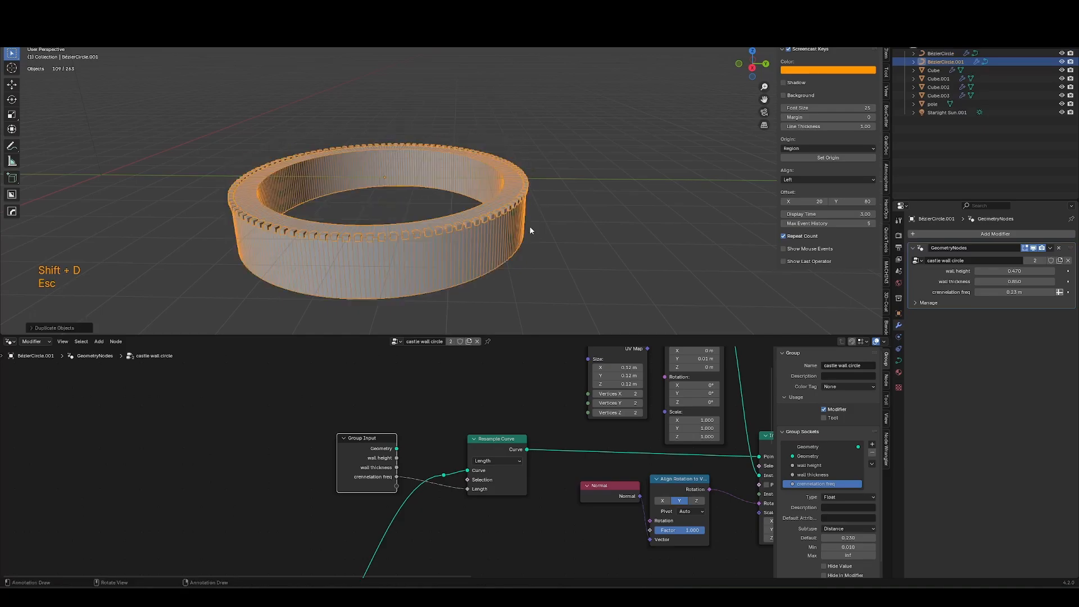
pyautogui.press('Tab')
pyautogui.press('a')
pyautogui.press('s')
pyautogui.click(556, 231)
pyautogui.press('Tab')
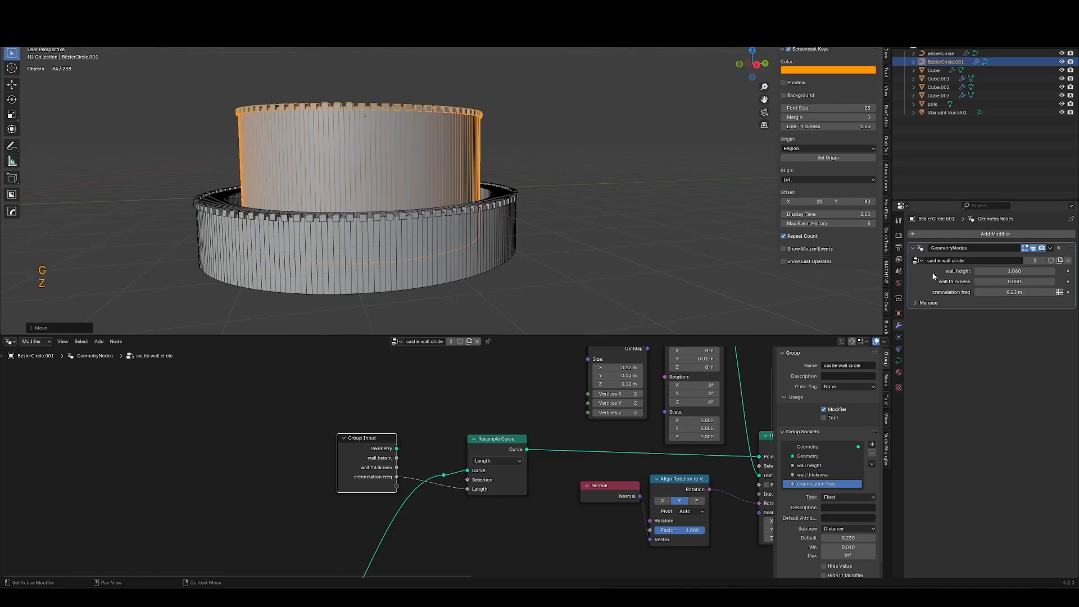
pyautogui.moveTo(1015, 292); pyautogui.dragTo(1052, 292)
# Scale the duplicated wall along Z and delete it.
pyautogui.moveTo(495, 185); pyautogui.dragTo(516, 159, button='middle')
pyautogui.press('s')
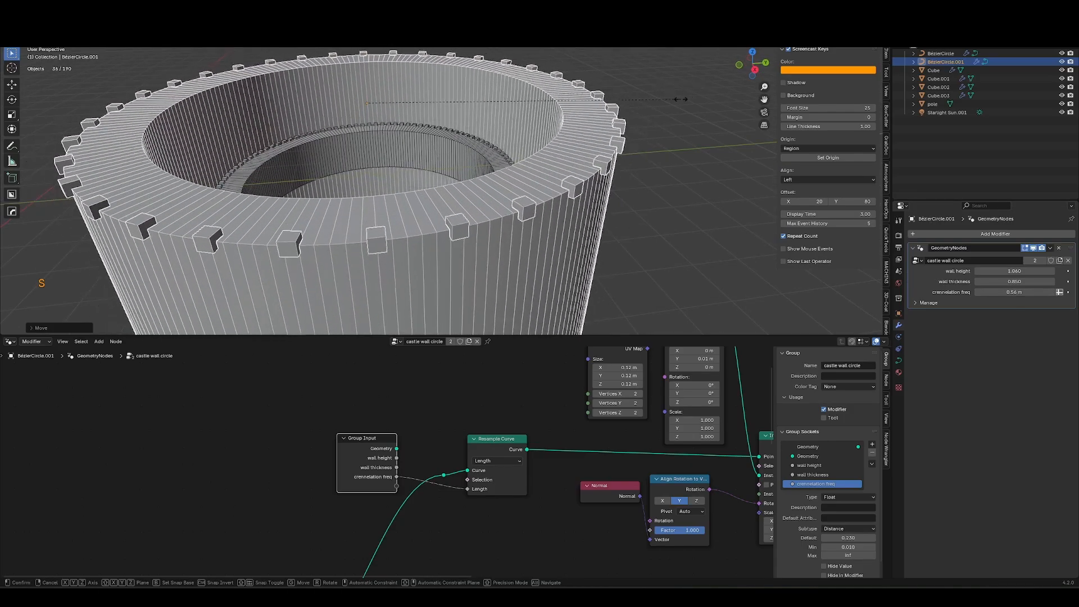
pyautogui.press('Escape')
pyautogui.press('s')
pyautogui.press('z')
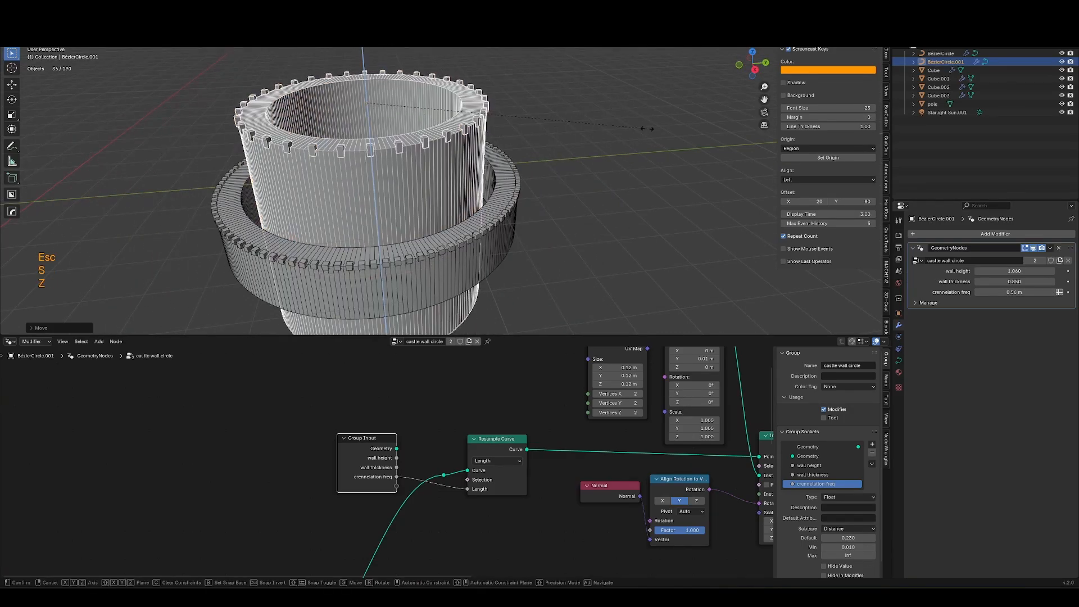
pyautogui.click(646, 202)
pyautogui.moveTo(647, 203); pyautogui.dragTo(578, 221, button='middle')
pyautogui.press('x')
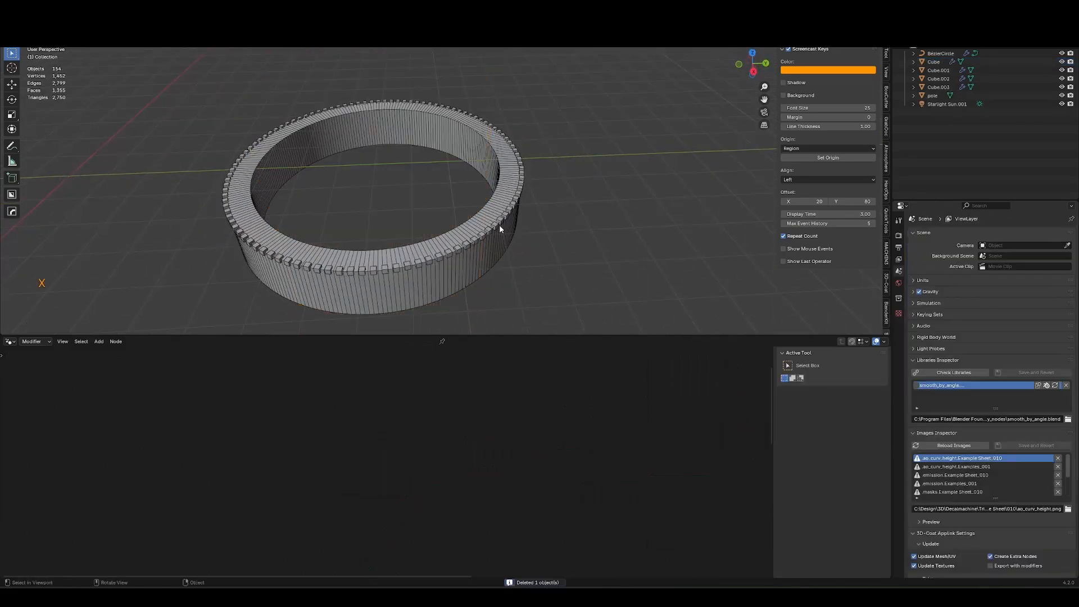
# Duplicate the original wall along Y and give the copy its own node group named castle wall circle 2.
pyautogui.click(500, 228)
pyautogui.scroll(-3, 523, 484)
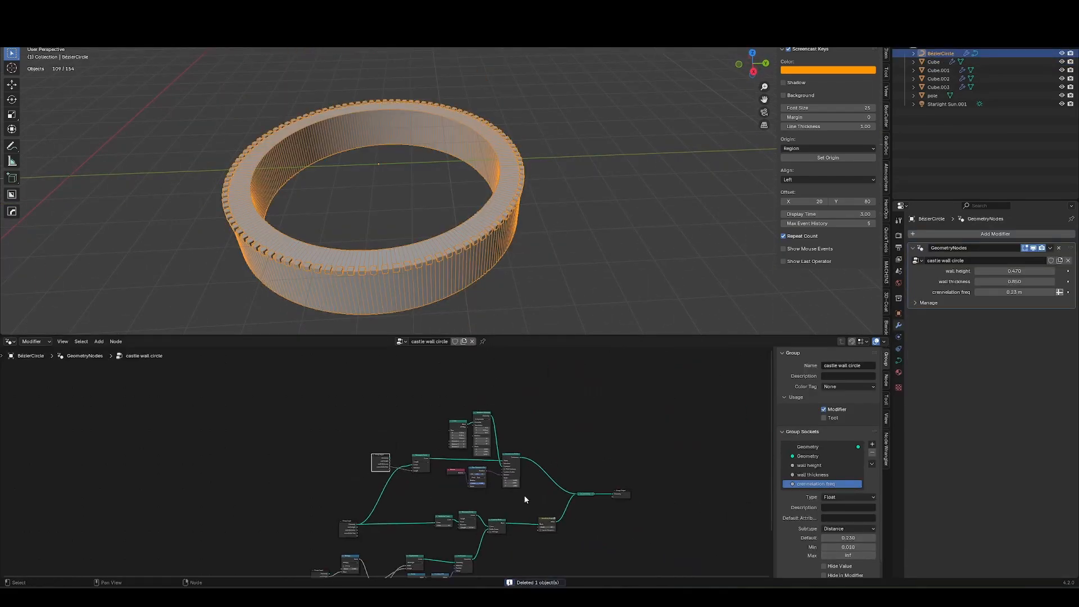
pyautogui.scroll(4, 495, 444)
pyautogui.scroll(-2, 478, 439)
pyautogui.keyDown('ctrl'); pyautogui.moveTo(468, 472); pyautogui.dragTo(379, 512, button='middle'); pyautogui.keyUp('ctrl')
pyautogui.keyDown('ctrl'); pyautogui.moveTo(392, 459); pyautogui.dragTo(400, 508, button='middle'); pyautogui.keyUp('ctrl')
pyautogui.hotkey('shift', 'd')
pyautogui.press('y')
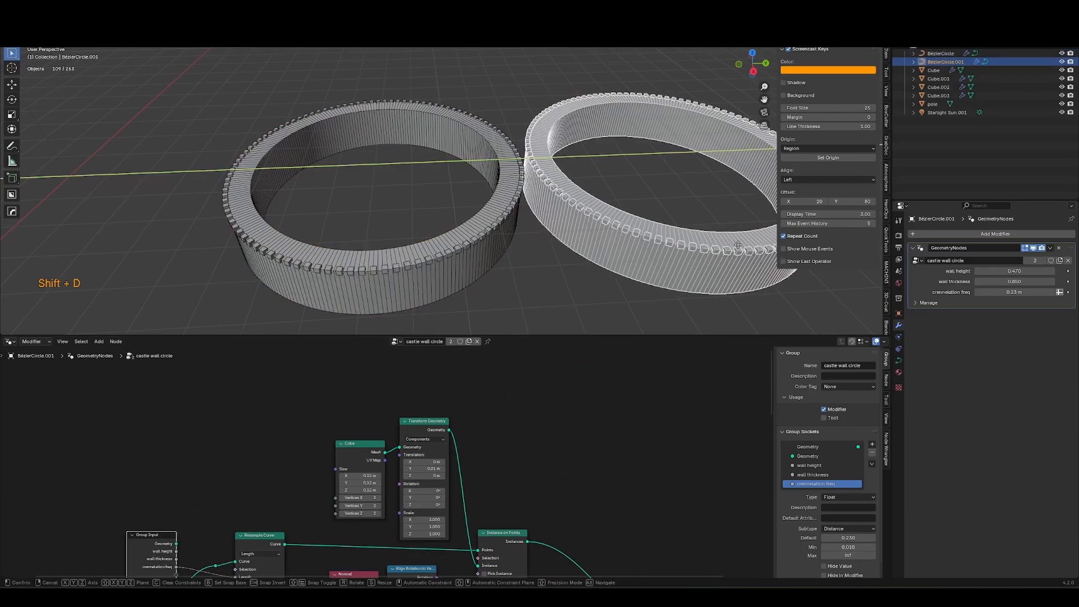
pyautogui.click(641, 274)
pyautogui.keyDown('shift'); pyautogui.moveTo(640, 276); pyautogui.dragTo(468, 278, button='middle'); pyautogui.keyUp('shift')
pyautogui.press('g')
pyautogui.press('y')
pyautogui.click(501, 272)
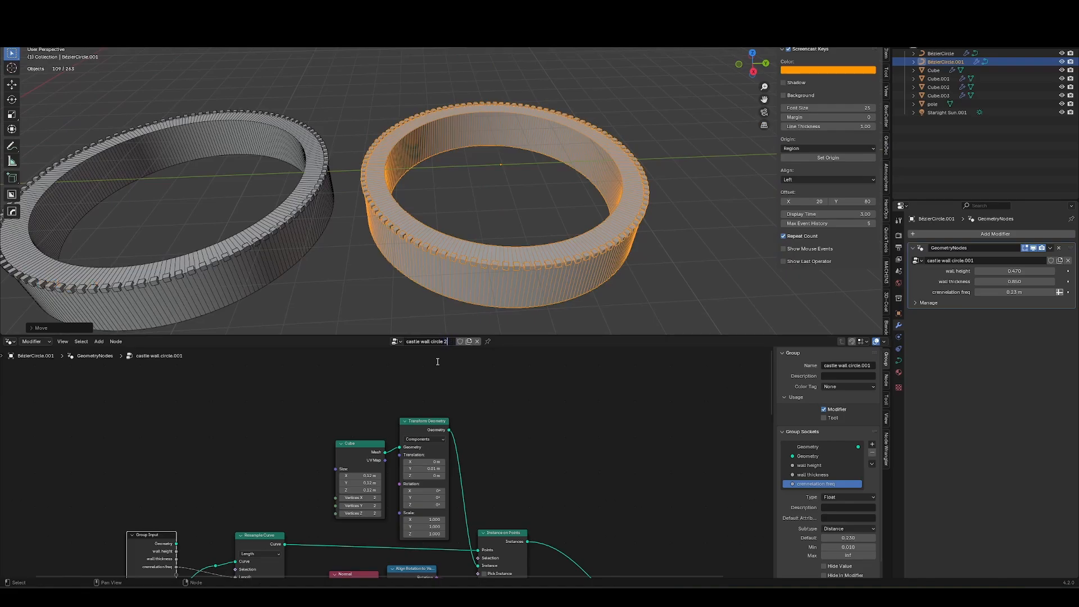
# Remove the Cube and Transform Geometry nodes feeding the instances and pin the node tree.
pyautogui.moveTo(462, 495); pyautogui.dragTo(465, 453, button='middle')
pyautogui.moveTo(465, 453); pyautogui.dragTo(330, 470)
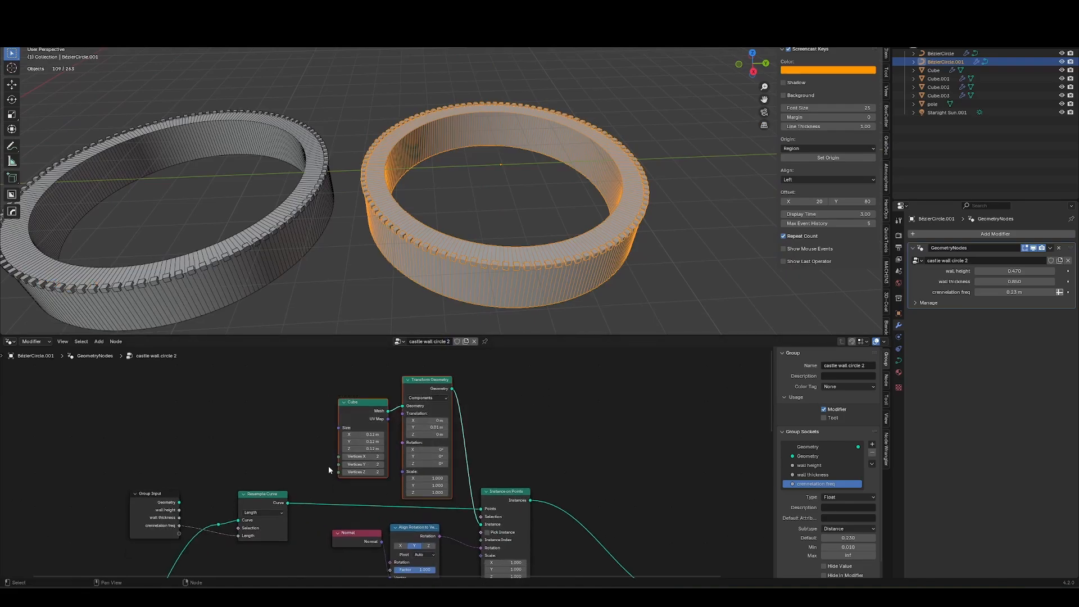
pyautogui.hotkey('ctrl', 'x')
pyautogui.click(485, 342)
# Add a cube beside the walls and move it into a new collection named crennelation fancy.
pyautogui.keyDown('shift'); pyautogui.moveTo(595, 256); pyautogui.dragTo(485, 241, button='middle'); pyautogui.keyUp('shift')
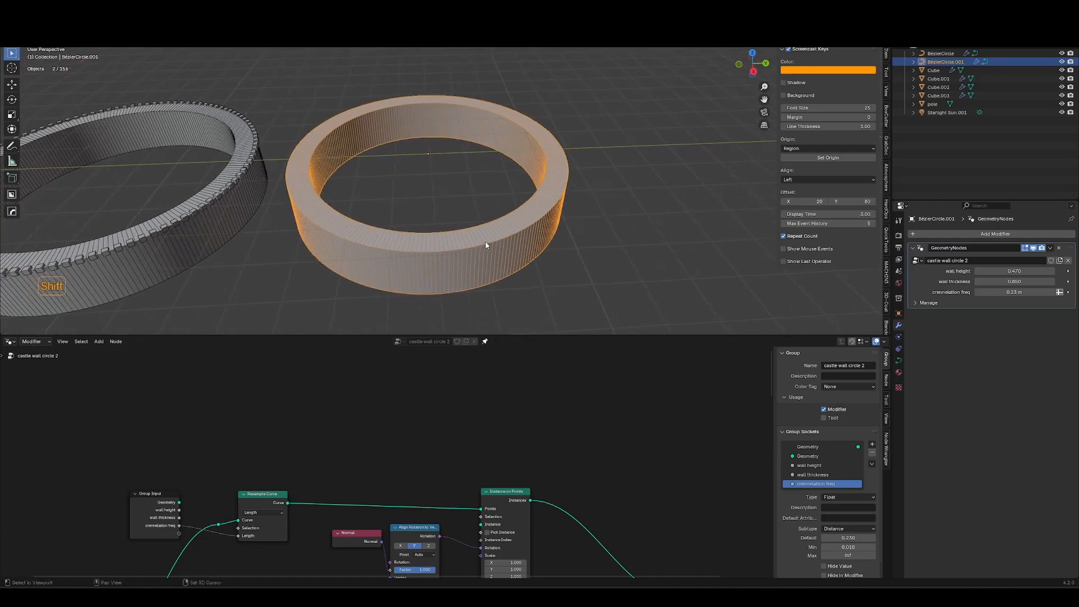
pyautogui.hotkey('shift', 'a')
pyautogui.moveTo(502, 218)
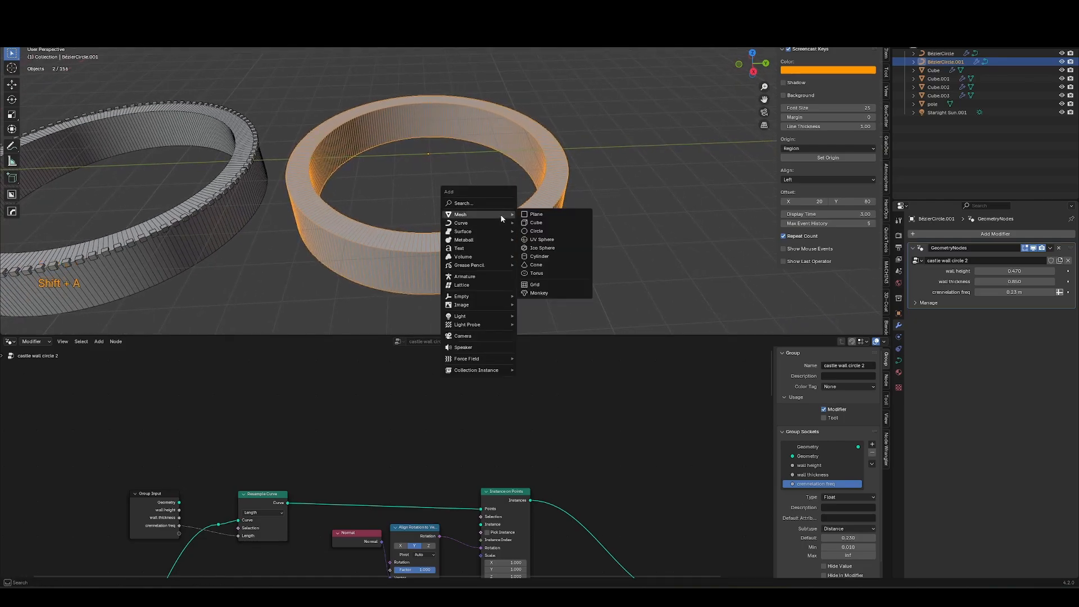
pyautogui.click(548, 223)
pyautogui.press('g')
pyautogui.click(727, 165)
pyautogui.keyDown('shift'); pyautogui.moveTo(727, 166); pyautogui.dragTo(660, 195, button='middle'); pyautogui.keyUp('shift')
pyautogui.press('m')
pyautogui.click(585, 235)
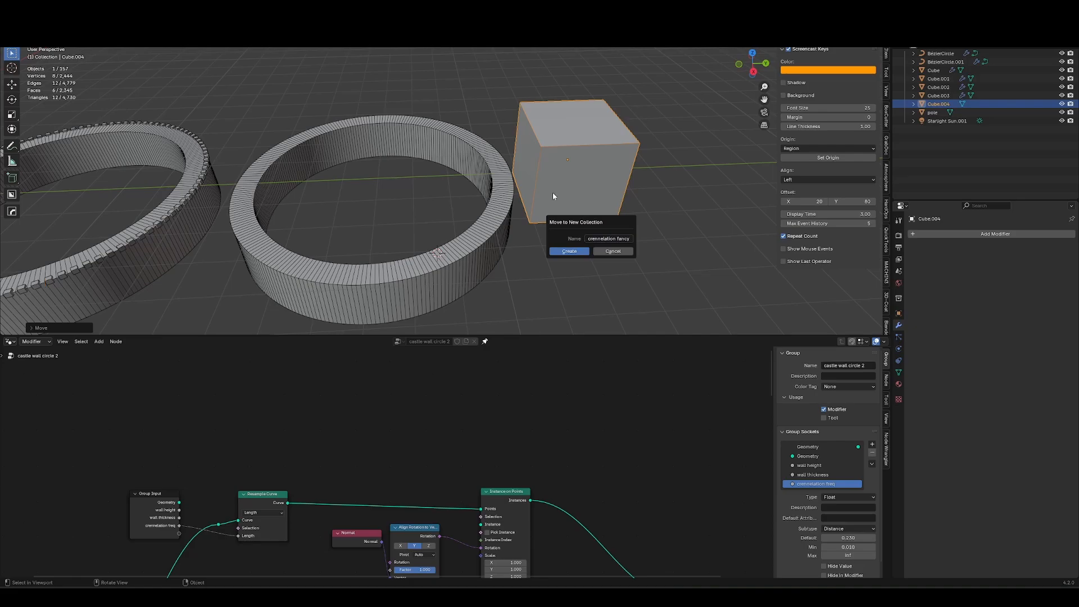
pyautogui.click(579, 252)
pyautogui.keyDown('shift'); pyautogui.moveTo(581, 253); pyautogui.dragTo(463, 272, button='middle'); pyautogui.keyUp('shift')
# Reshape the cube in edit mode with a loop cut and moved and scaled geometry into a tall merlon block.
pyautogui.press('Tab')
pyautogui.moveTo(463, 273); pyautogui.dragTo(441, 167, button='middle')
pyautogui.hotkey('ctrl', 'r')
pyautogui.click(438, 193)
pyautogui.click(438, 183)
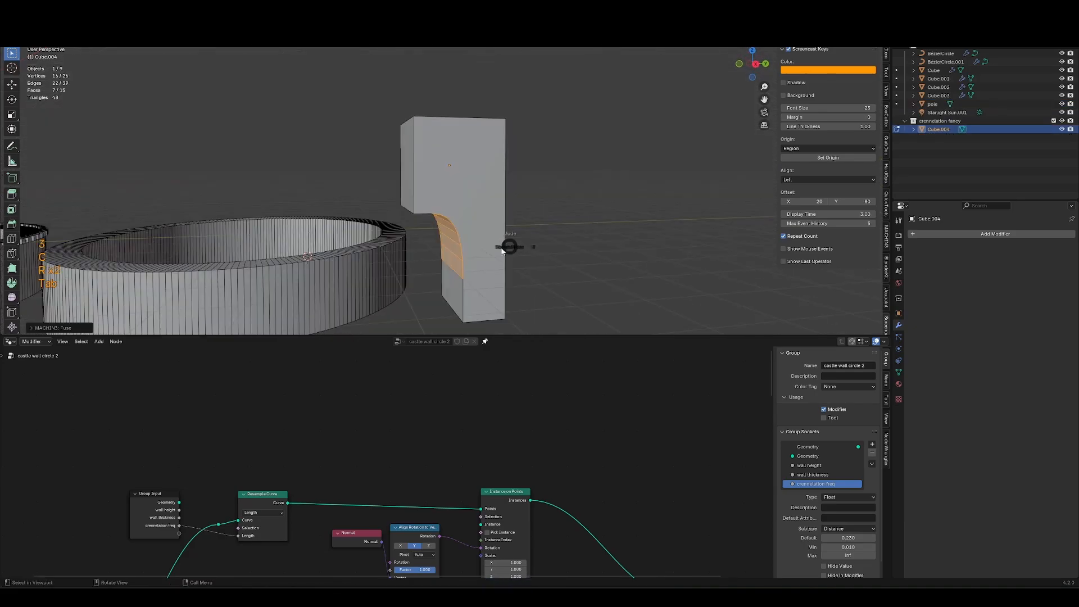
pyautogui.press('Tab')
pyautogui.moveTo(506, 244); pyautogui.dragTo(477, 236, button='middle')
pyautogui.press('g')
pyautogui.click(438, 197)
pyautogui.keyDown('shift'); pyautogui.moveTo(439, 197); pyautogui.dragTo(463, 197, button='middle'); pyautogui.keyUp('shift')
pyautogui.press('Tab')
pyautogui.press('a')
pyautogui.press('s')
pyautogui.click(466, 212)
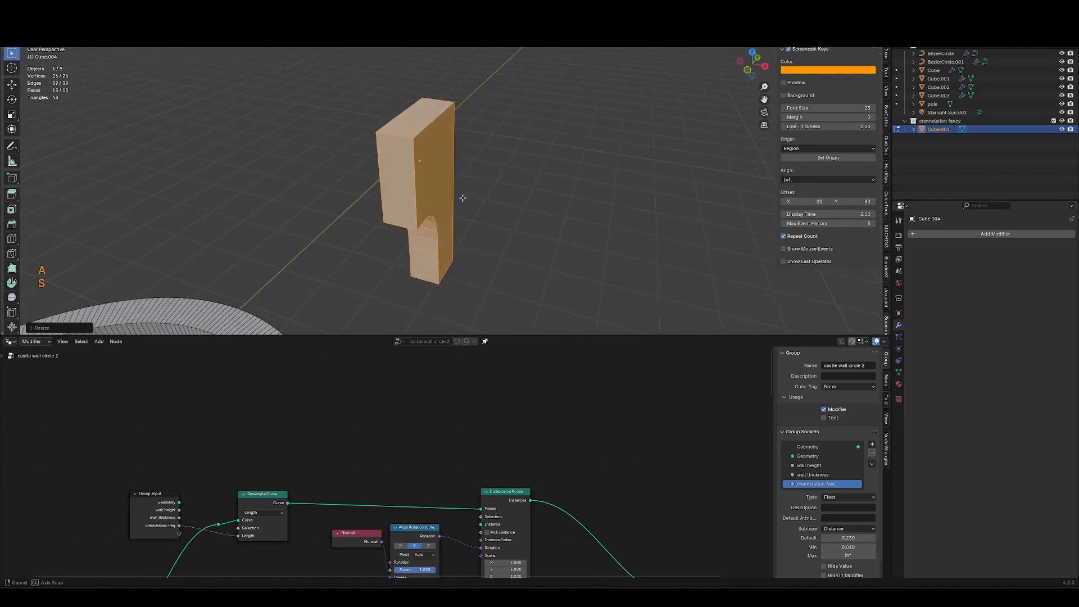
pyautogui.moveTo(463, 198); pyautogui.dragTo(473, 193, button='middle')
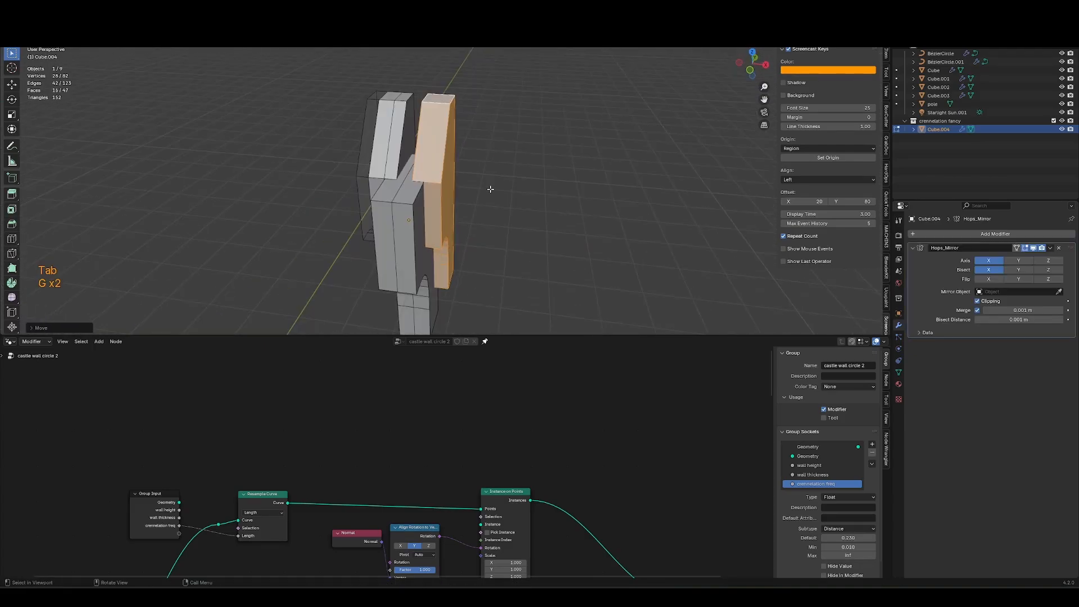
# Duplicate part of the merlon's geometry and scale the copy.
pyautogui.hotkey('shift', 'd')
pyautogui.click(517, 184)
pyautogui.press('s')
pyautogui.click(508, 197)
pyautogui.moveTo(508, 197); pyautogui.dragTo(487, 169, button='middle')
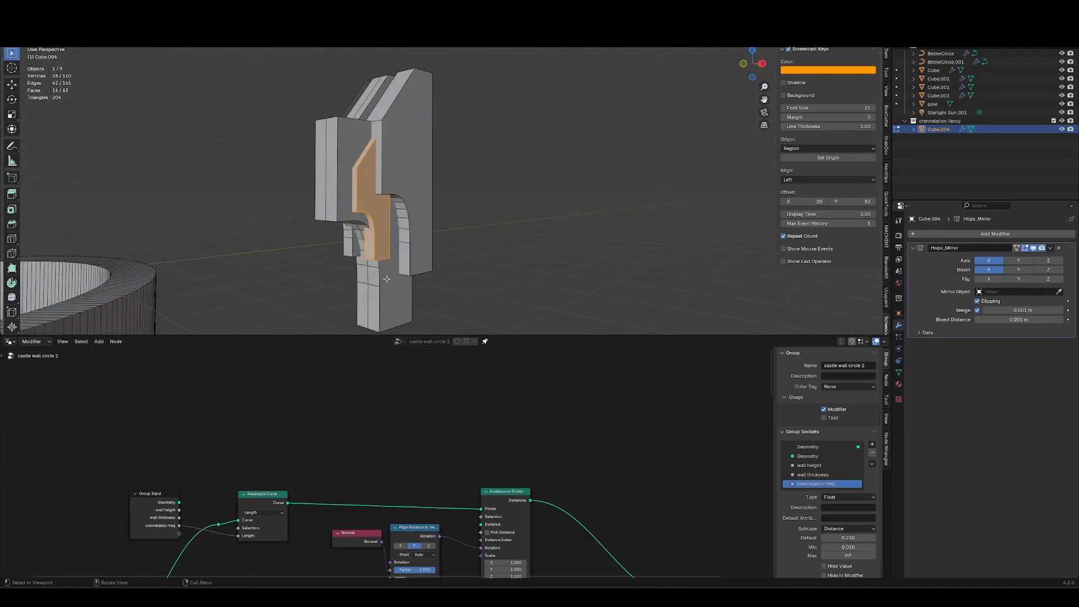
# Add another box to the merlon and duplicate it, scaling the copy along Z.
pyautogui.press('Tab')
pyautogui.keyDown('shift'); pyautogui.moveTo(293, 306); pyautogui.dragTo(400, 247, button='middle'); pyautogui.keyUp('shift')
pyautogui.press('Tab')
pyautogui.press('Tab')
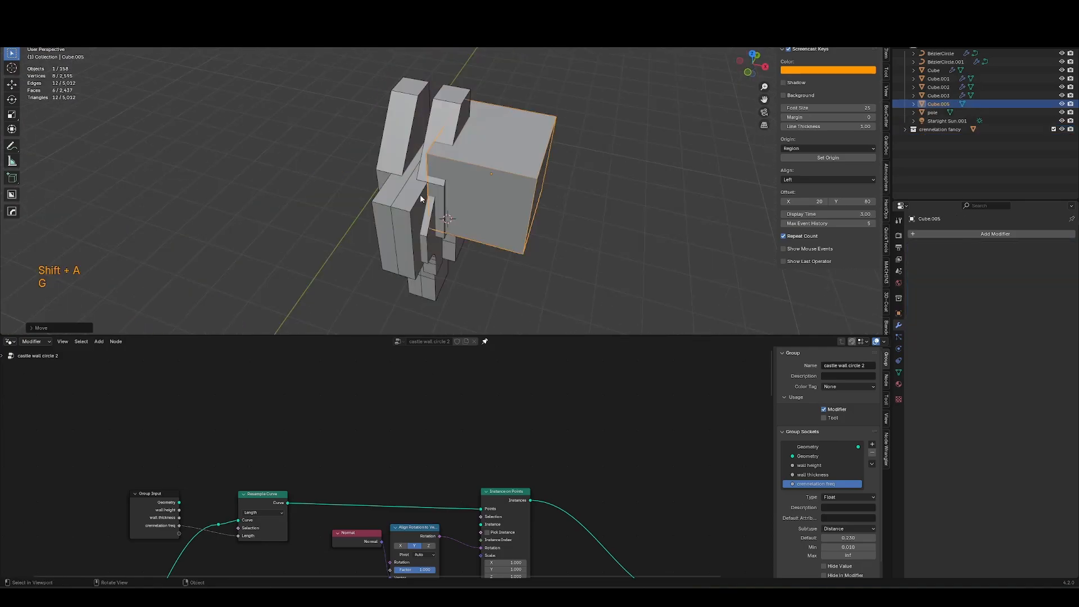
pyautogui.hotkey('alt', 'x')
pyautogui.hotkey('shift', 'd')
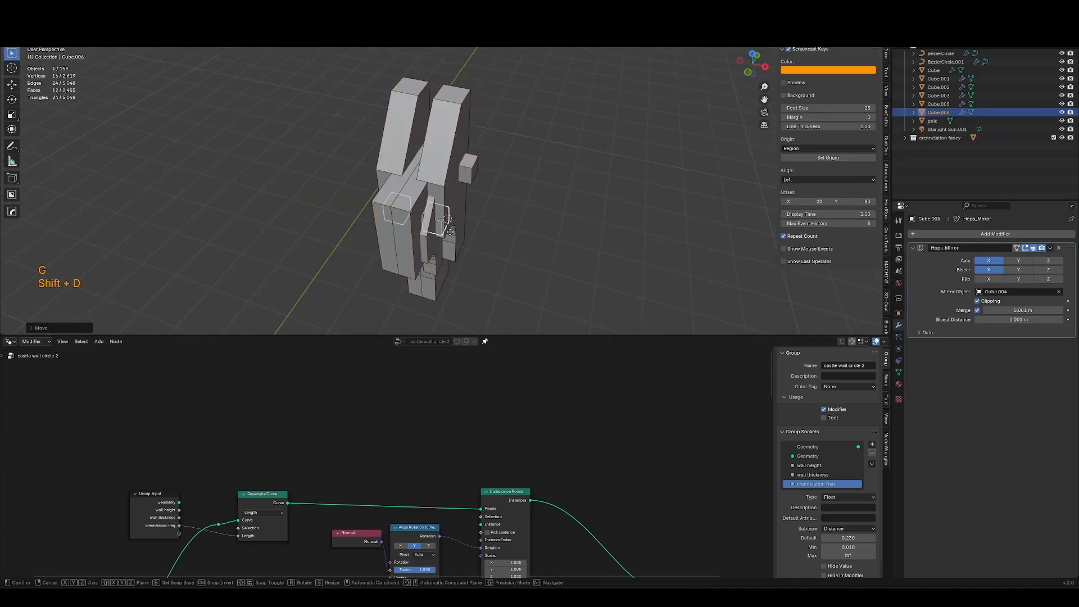
pyautogui.press('s')
pyautogui.press('z')
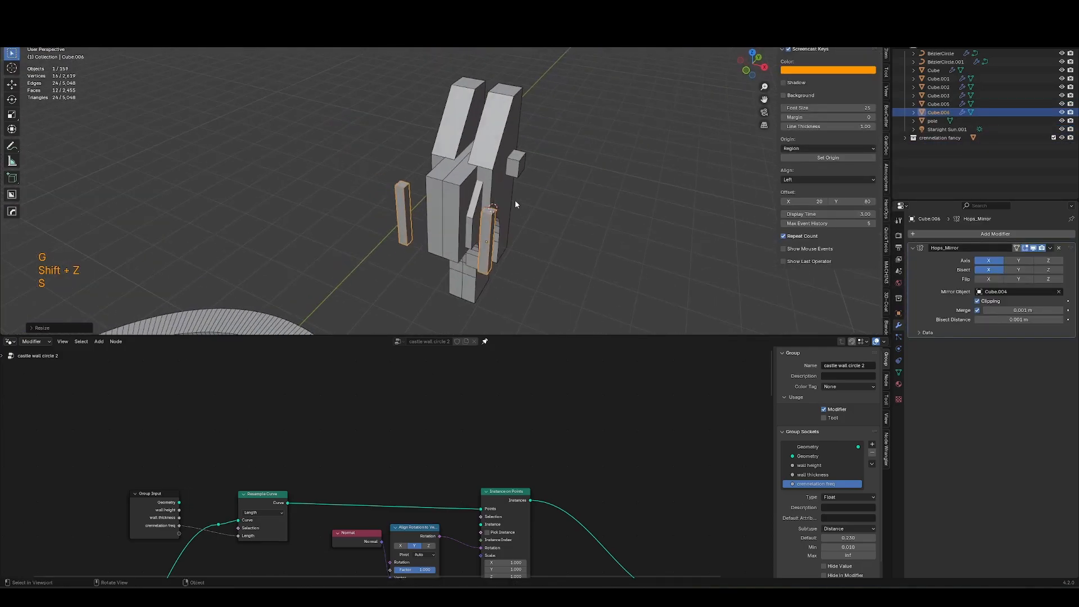
# Scale the duplicated box and move it upward along Z.
pyautogui.press('s')
pyautogui.press('g')
pyautogui.press('g')
pyautogui.press('z')
pyautogui.click(491, 167)
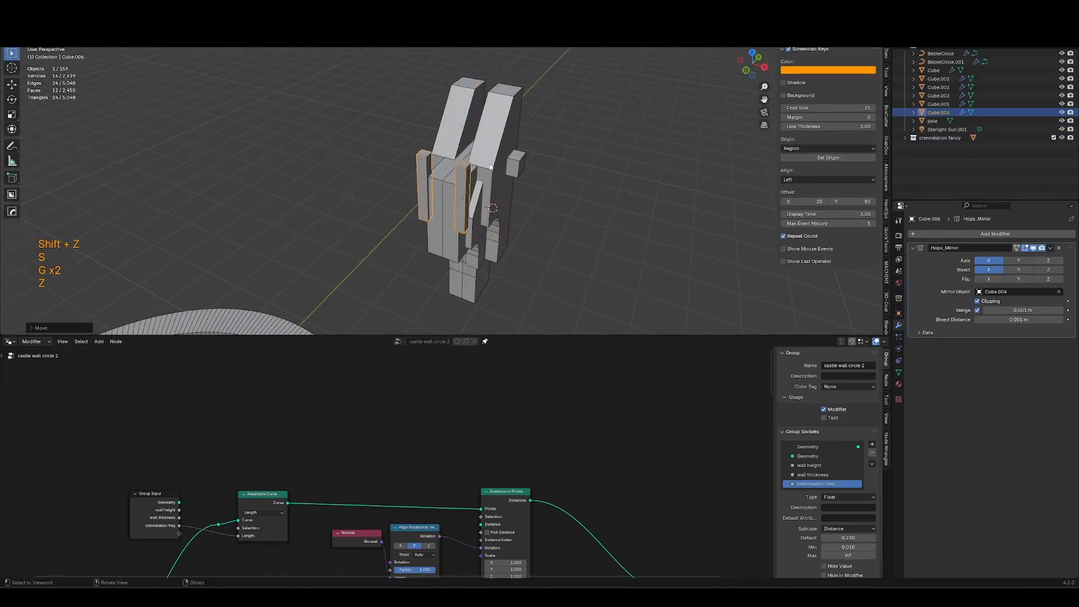
# Select the side pieces of the merlon and move them along Y and Z into place.
pyautogui.moveTo(491, 167); pyautogui.dragTo(476, 196, button='middle')
pyautogui.moveTo(540, 129); pyautogui.dragTo(463, 267)
pyautogui.click(422, 217)
pyautogui.press('g')
pyautogui.press('y')
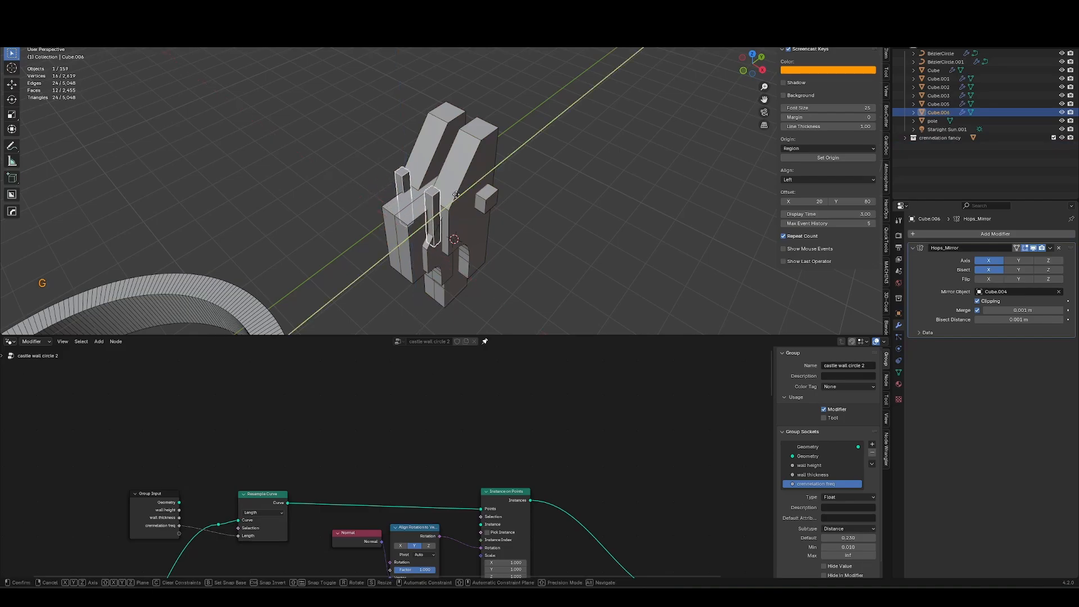
pyautogui.click(481, 176)
pyautogui.press('g')
pyautogui.press('z')
pyautogui.click(483, 155)
# Move the new merlon pieces into the crennelation fancy collection.
pyautogui.press('m')
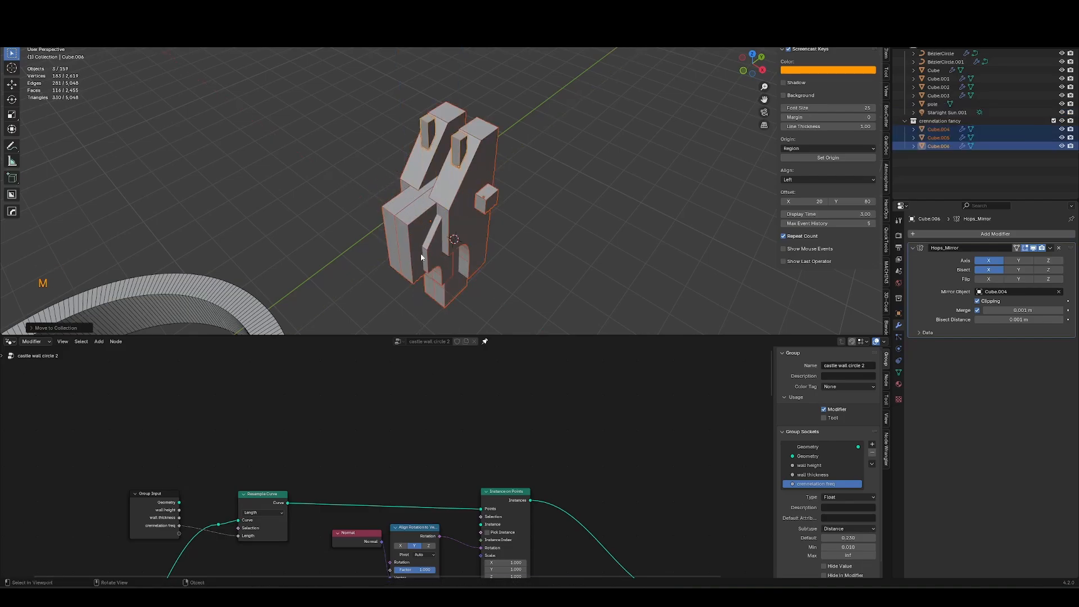
pyautogui.moveTo(365, 306); pyautogui.dragTo(513, 140, button='middle')
pyautogui.click(403, 226)
pyautogui.click(413, 305)
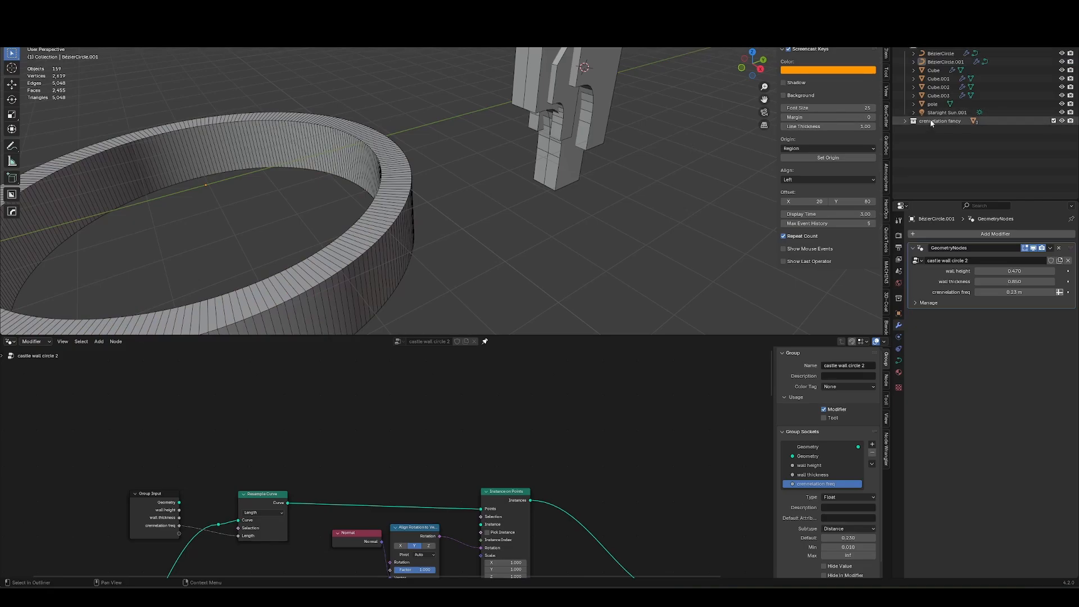
# Bring the crennelation fancy collection into the node tree and connect its Collection Info to the Instance on Points' Instance input.
pyautogui.moveTo(930, 125); pyautogui.dragTo(401, 468)
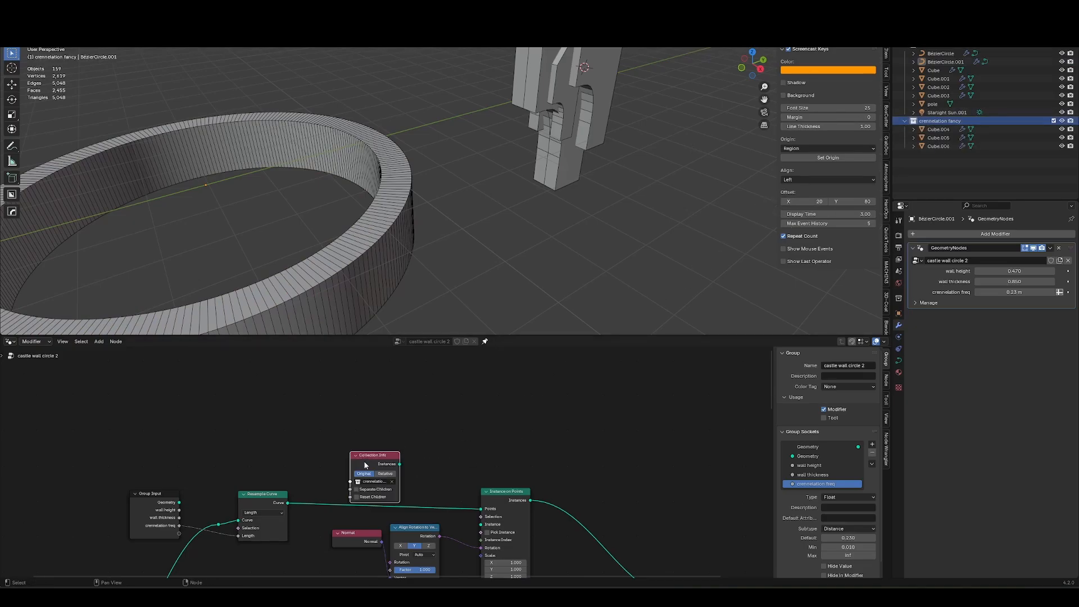
pyautogui.moveTo(401, 467); pyautogui.dragTo(361, 425, button='middle')
pyautogui.moveTo(442, 487); pyautogui.dragTo(442, 486)
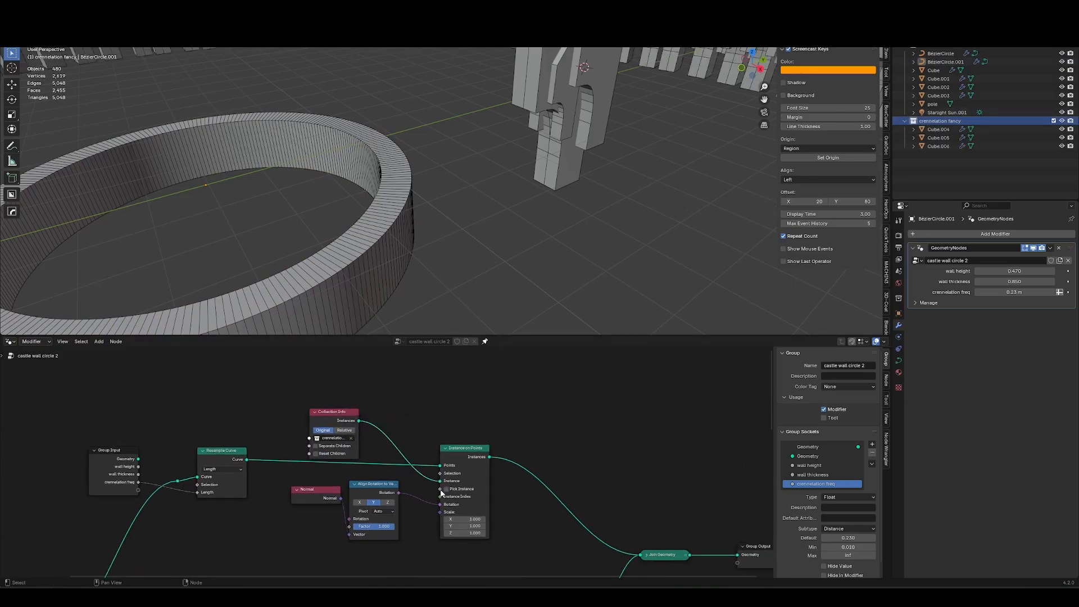
# Try clearing the location of the selected merlon pieces.
pyautogui.scroll(-6, 401, 241)
pyautogui.moveTo(584, 254); pyautogui.dragTo(537, 221, button='middle')
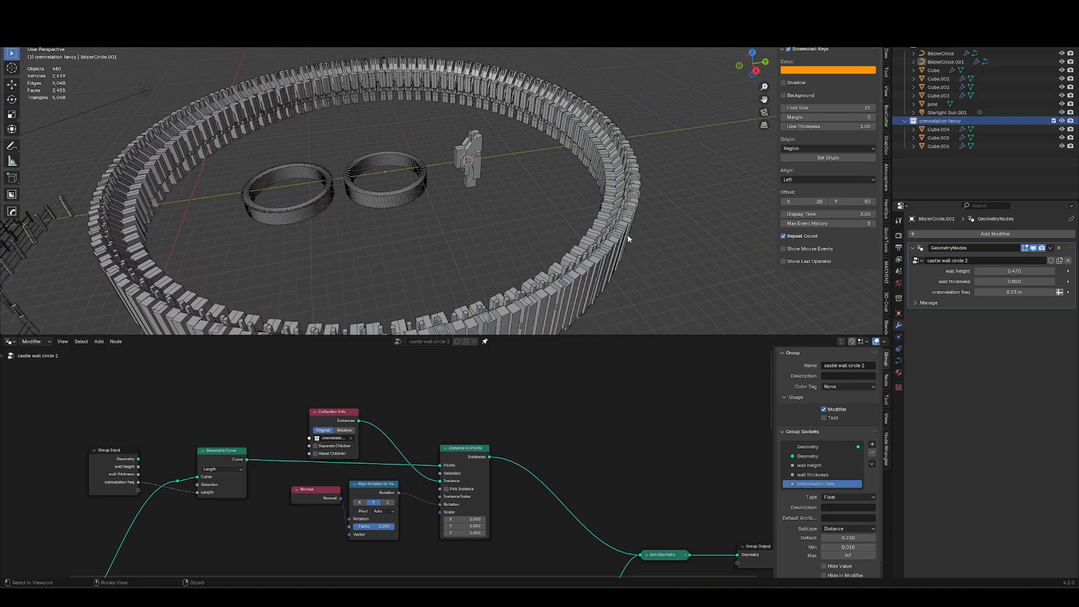
pyautogui.moveTo(503, 128); pyautogui.dragTo(466, 242)
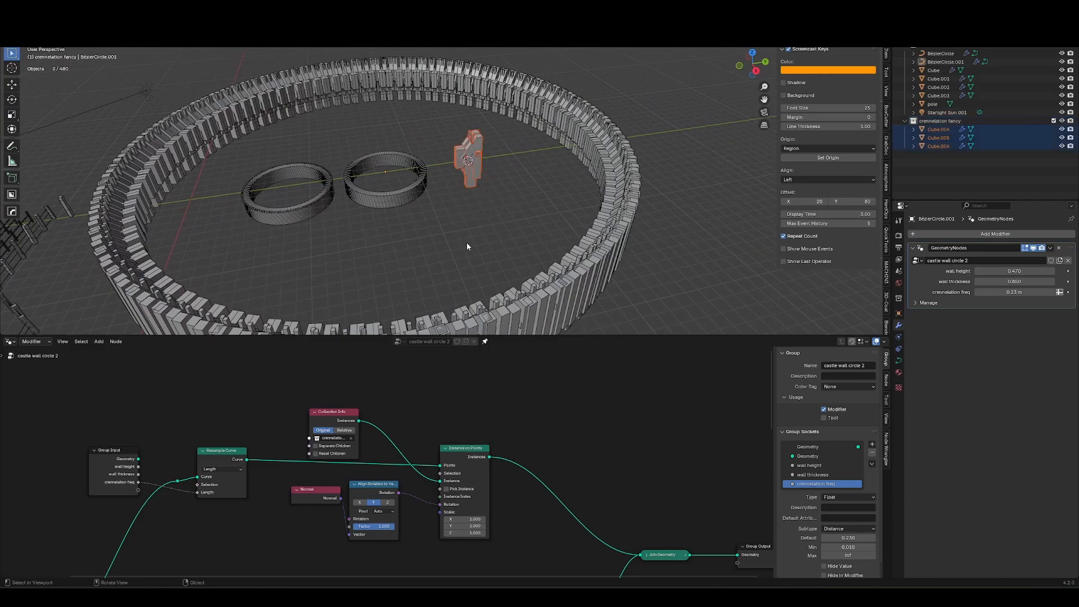
pyautogui.hotkey('alt', 'g')
pyautogui.scroll(4, 384, 164)
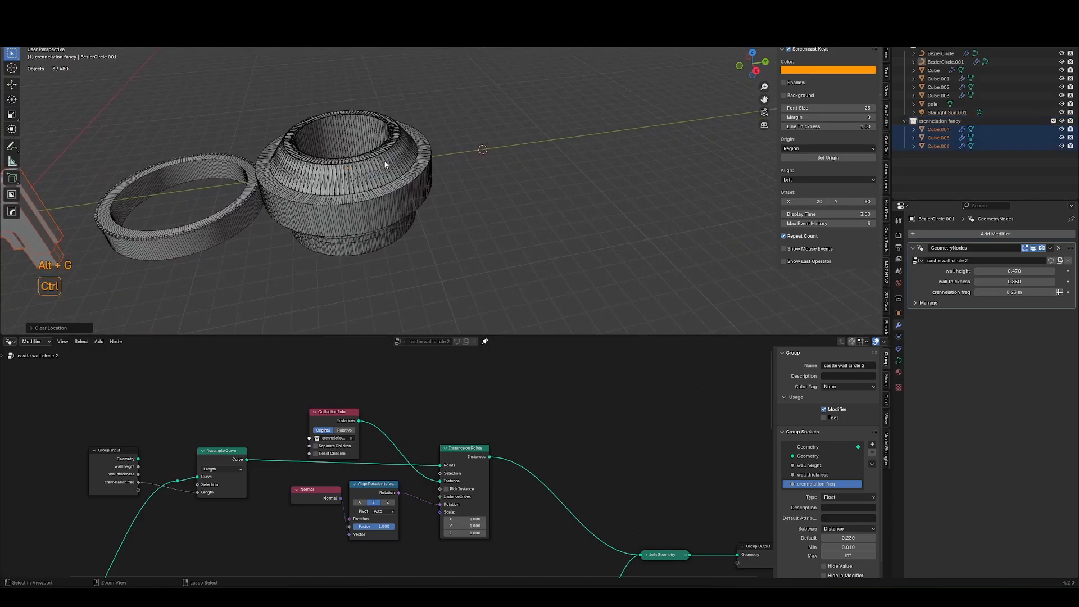
pyautogui.hotkey('ctrl', 'z')
# Add an instance of the crennelation fancy collection to the scene.
pyautogui.keyDown('shift'); pyautogui.moveTo(501, 167); pyautogui.dragTo(447, 177, button='middle'); pyautogui.keyUp('shift')
pyautogui.click(446, 173)
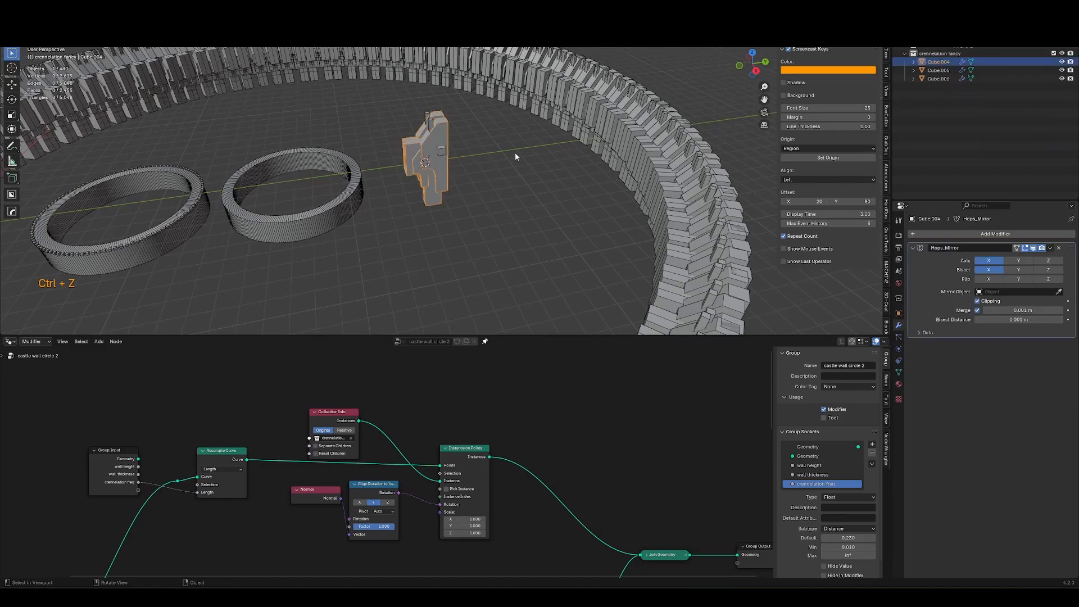
pyautogui.moveTo(494, 243); pyautogui.dragTo(498, 261, button='middle')
pyautogui.scroll(2, 511, 196)
pyautogui.moveTo(512, 195); pyautogui.dragTo(515, 216, button='middle')
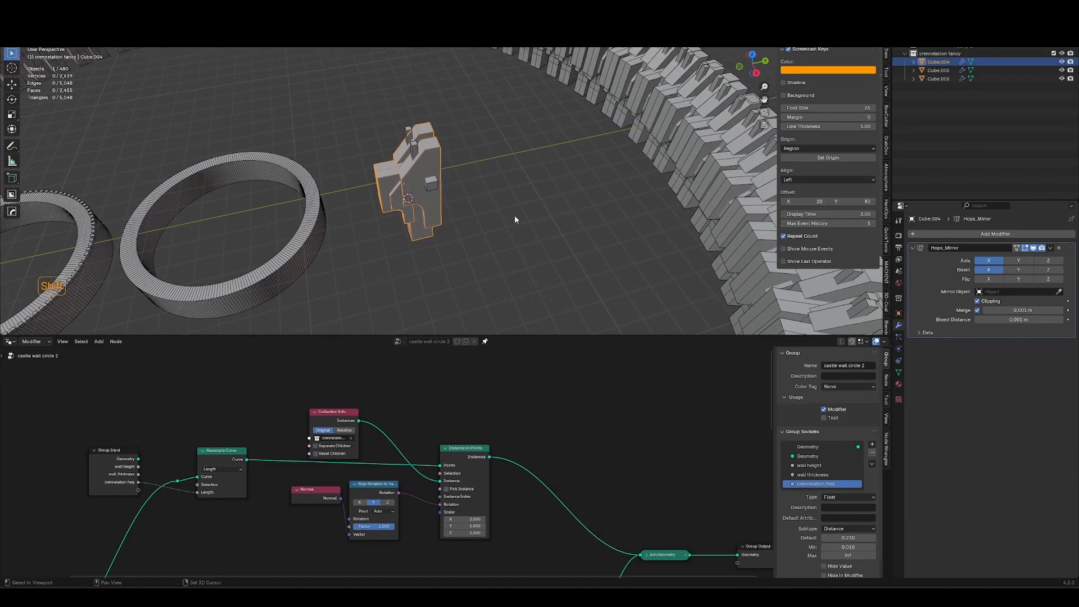
pyautogui.click(515, 216)
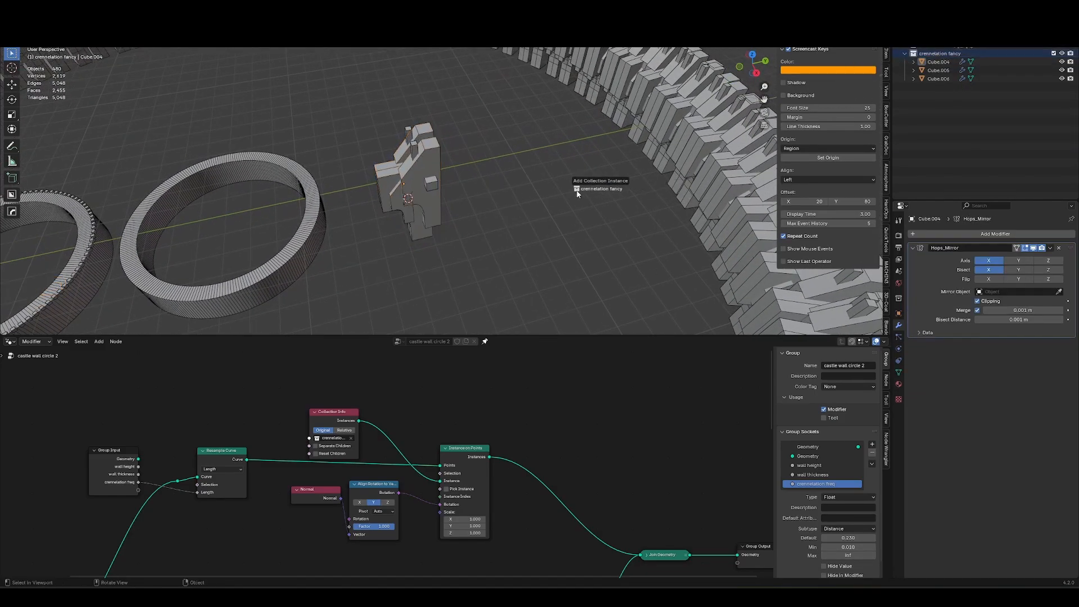
pyautogui.moveTo(507, 192); pyautogui.dragTo(510, 192)
pyautogui.moveTo(528, 217); pyautogui.dragTo(592, 188, button='middle')
pyautogui.scroll(-3, 515, 170)
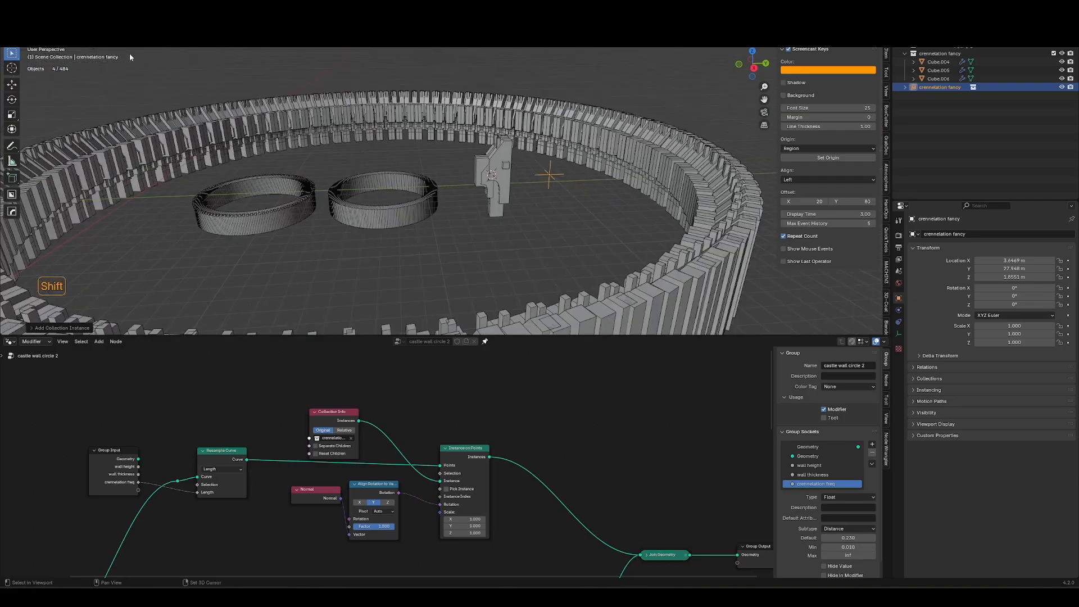
# Set the collection instance's origin to its geometry and move the instance aside.
pyautogui.click(133, 27)
pyautogui.moveTo(159, 45)
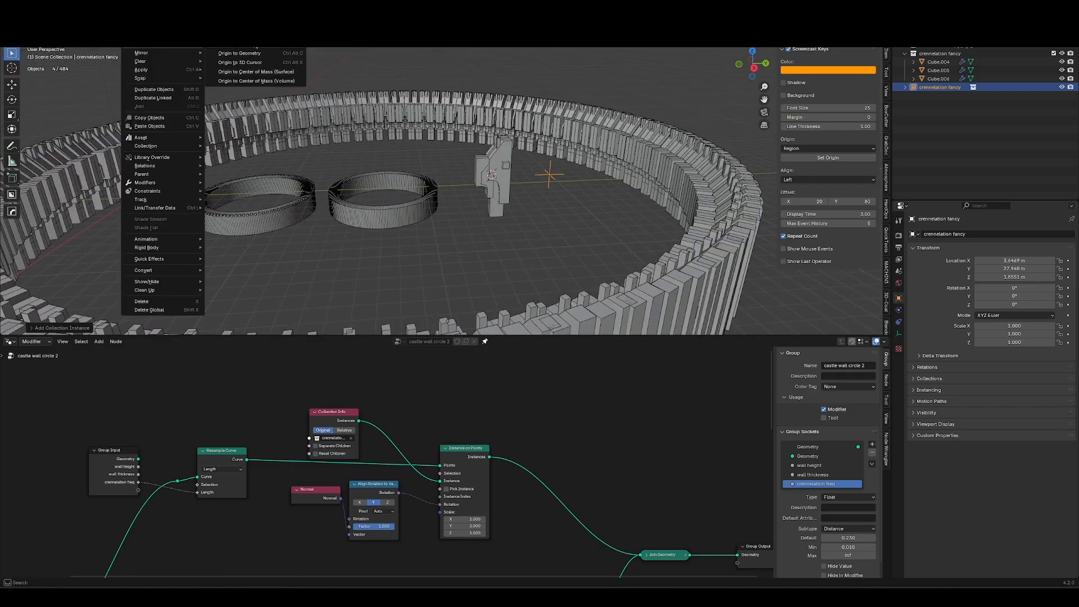
pyautogui.click(258, 54)
pyautogui.press('g')
pyautogui.click(572, 251)
pyautogui.press('KP_Decimal')
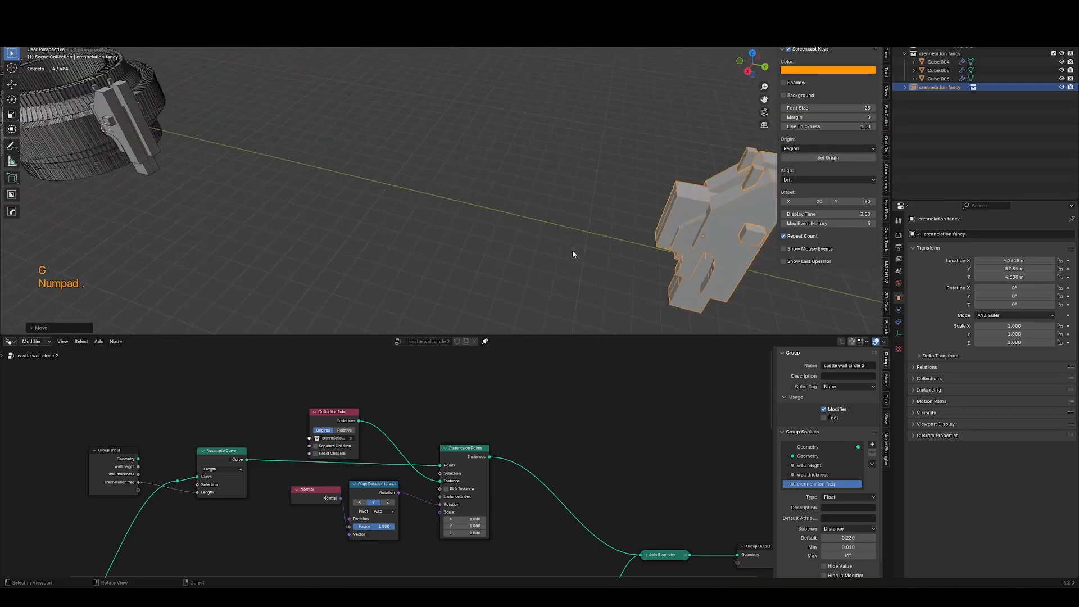
pyautogui.moveTo(429, 192); pyautogui.dragTo(465, 175, button='middle')
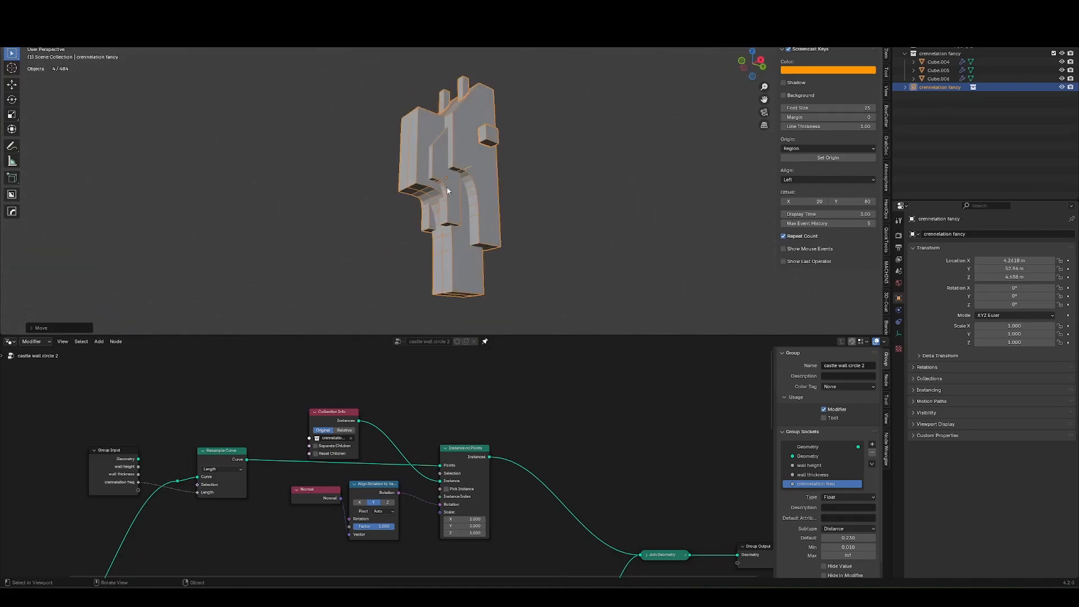
# Delete the crennelation fancy collection instance from the scene.
pyautogui.press('g')
pyautogui.press('Escape')
pyautogui.keyDown('ctrl'); pyautogui.moveTo(463, 186); pyautogui.dragTo(331, 149, button='middle'); pyautogui.keyUp('ctrl')
pyautogui.press('x')
pyautogui.moveTo(332, 148); pyautogui.dragTo(506, 169, button='middle')
pyautogui.moveTo(506, 168); pyautogui.dragTo(474, 197, button='middle')
pyautogui.click(533, 133)
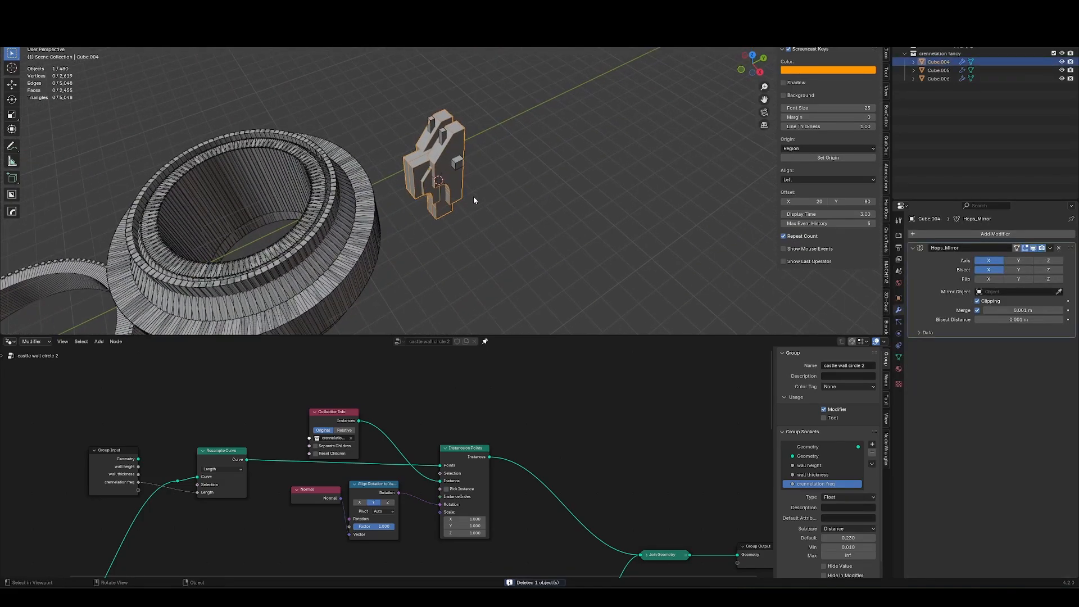
pyautogui.keyDown('shift'); pyautogui.click(450, 160); pyautogui.keyUp('shift')
pyautogui.moveTo(451, 159); pyautogui.dragTo(435, 197, button='middle')
pyautogui.press('g')
pyautogui.hotkey('shift', 'z')
pyautogui.hotkey('ctrl', 'alt', 'c')
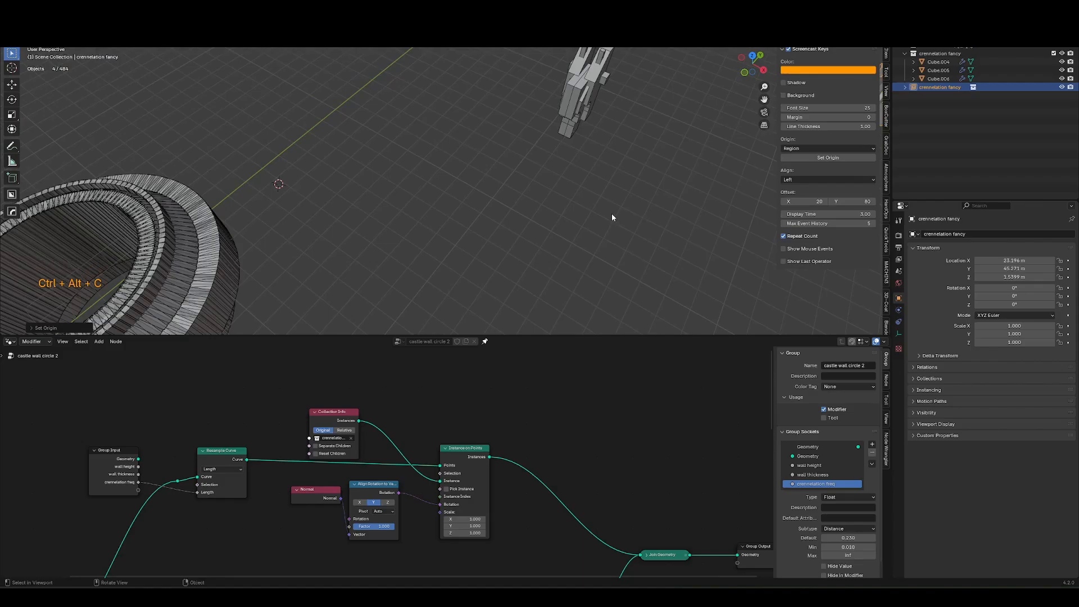
pyautogui.moveTo(612, 218); pyautogui.dragTo(554, 178, button='middle')
pyautogui.press('x')
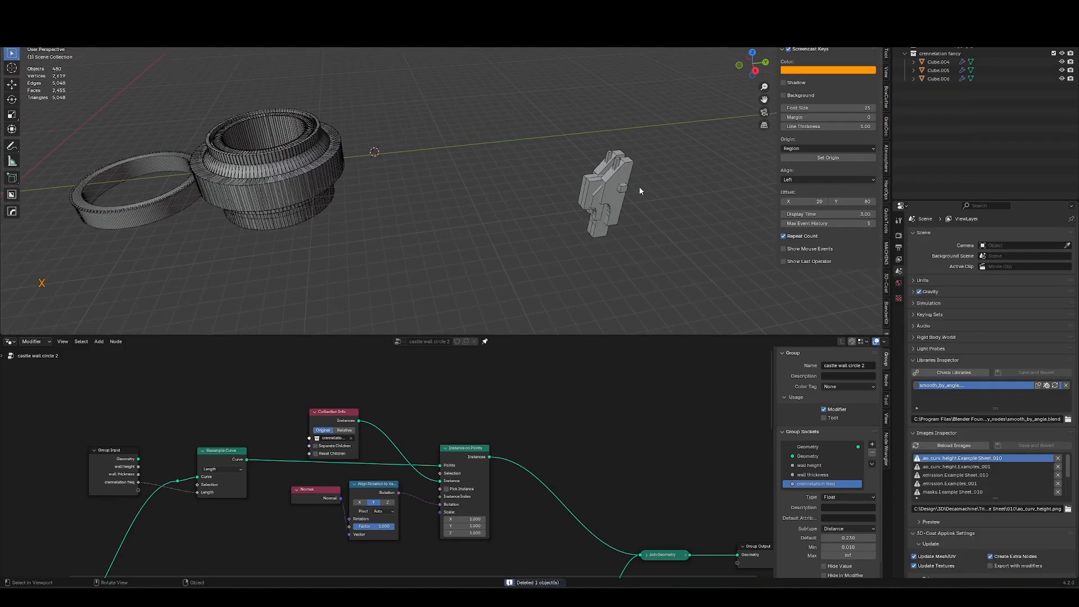
# Box-select the three merlon pieces of the crennelation fancy collection and scale them down.
pyautogui.click(614, 164)
pyautogui.press('g')
pyautogui.press('Escape')
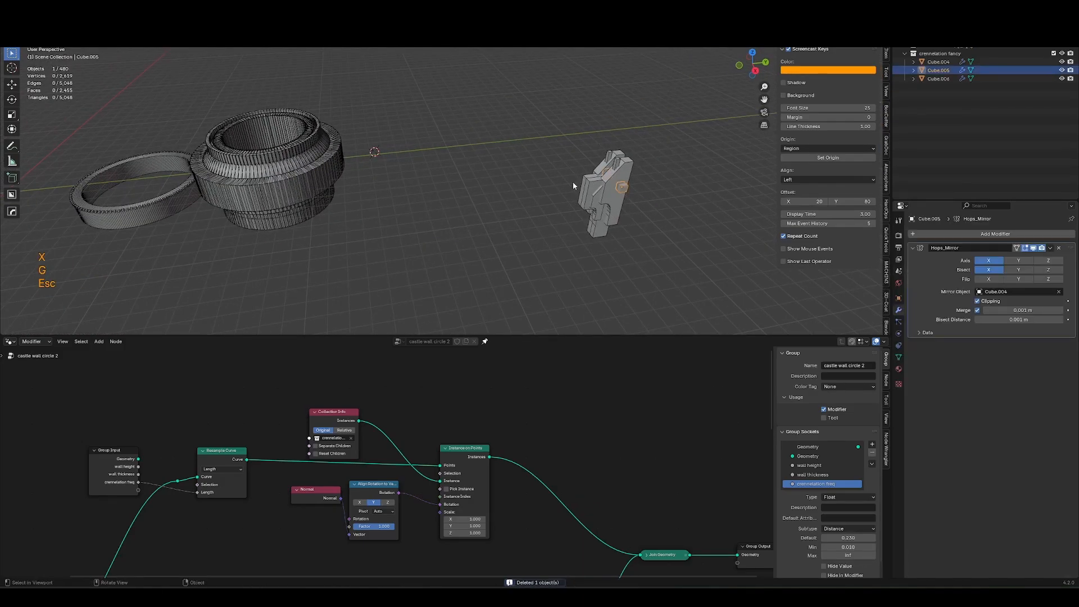
pyautogui.click(296, 216)
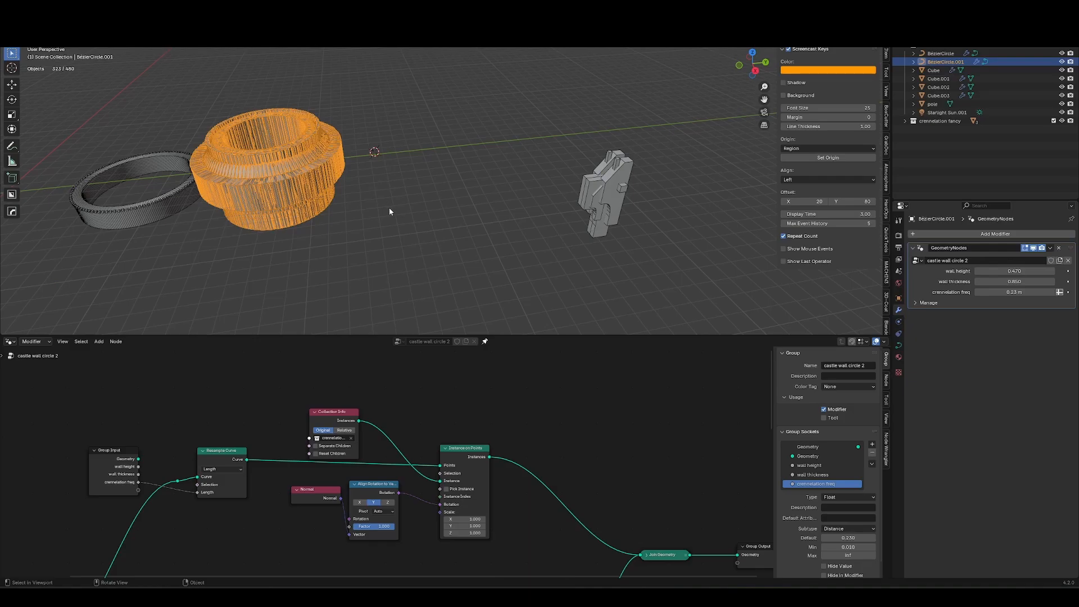
pyautogui.moveTo(658, 130); pyautogui.dragTo(566, 258)
pyautogui.press('s')
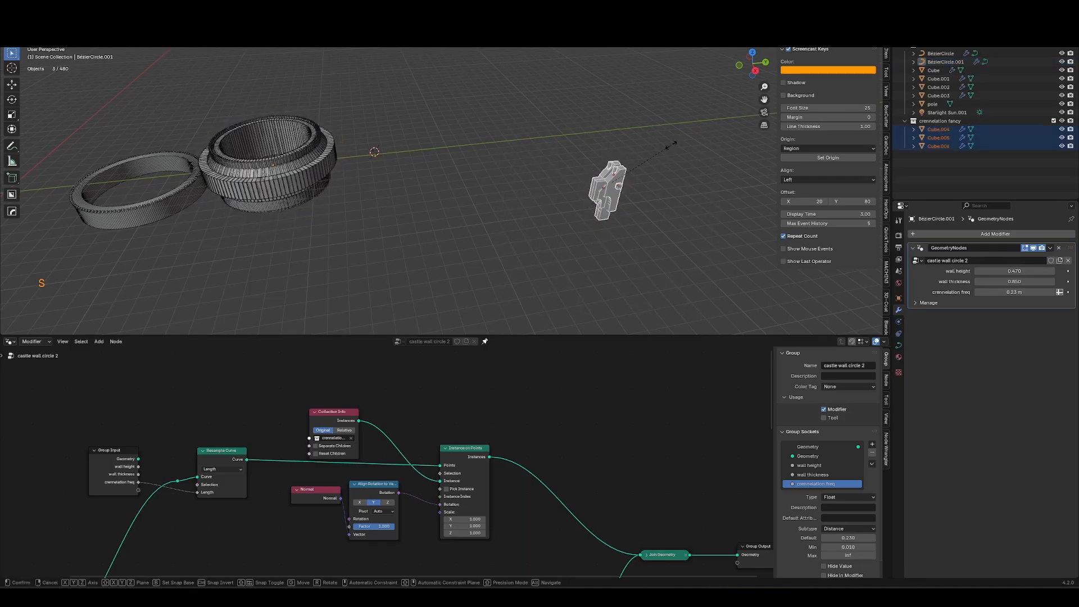
pyautogui.click(626, 180)
pyautogui.keyDown('shift'); pyautogui.moveTo(625, 180); pyautogui.dragTo(653, 241, button='middle'); pyautogui.keyUp('shift')
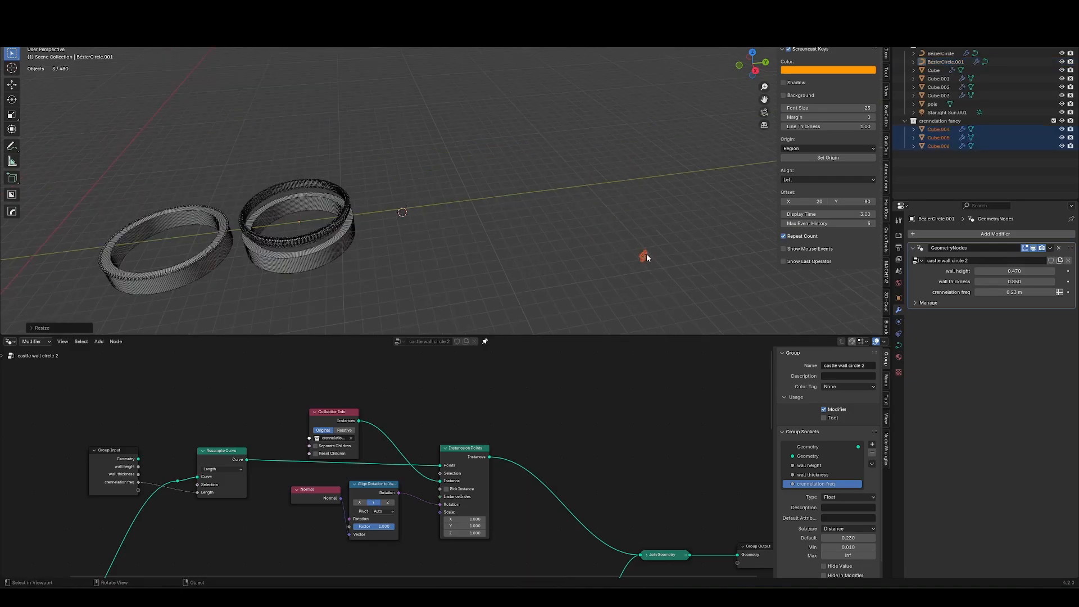
# Move the selected merlon pieces along the ground plane.
pyautogui.press('g')
pyautogui.hotkey('shift', 'z')
pyautogui.click(380, 213)
pyautogui.moveTo(923, 121); pyautogui.dragTo(585, 212)
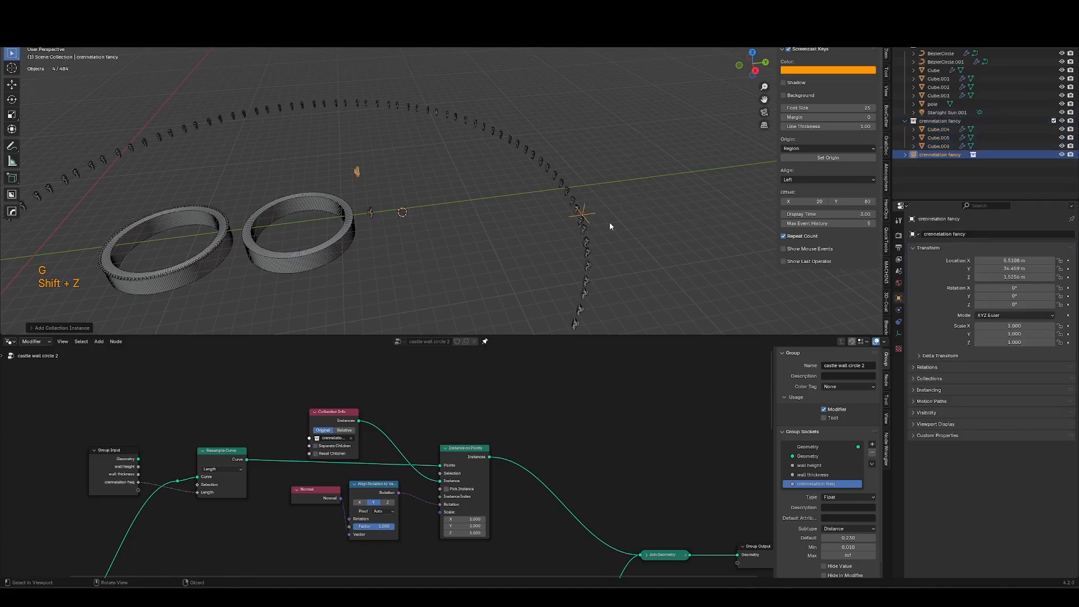
pyautogui.hotkey('ctrl', 'alt', 'c')
pyautogui.press('x')
# Frame a merlon piece and scale the merlon pieces up so the battlements on the circular wall grow.
pyautogui.click(371, 212)
pyautogui.press('KP_Decimal')
pyautogui.moveTo(390, 210); pyautogui.dragTo(416, 224, button='middle')
pyautogui.keyDown('shift'); pyautogui.moveTo(416, 225); pyautogui.dragTo(434, 210, button='middle'); pyautogui.keyUp('shift')
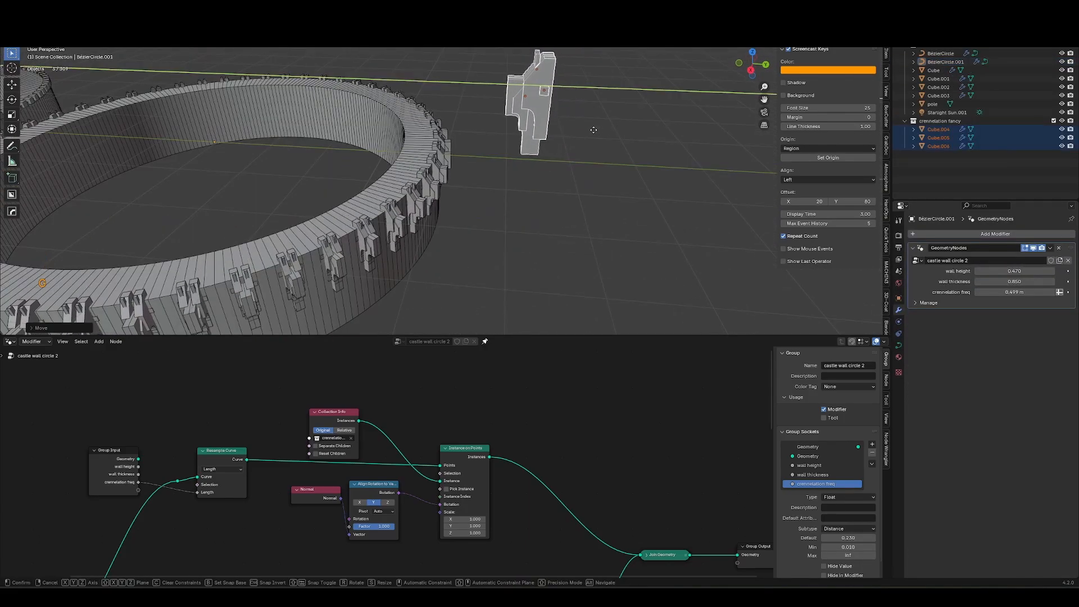
pyautogui.click(593, 130)
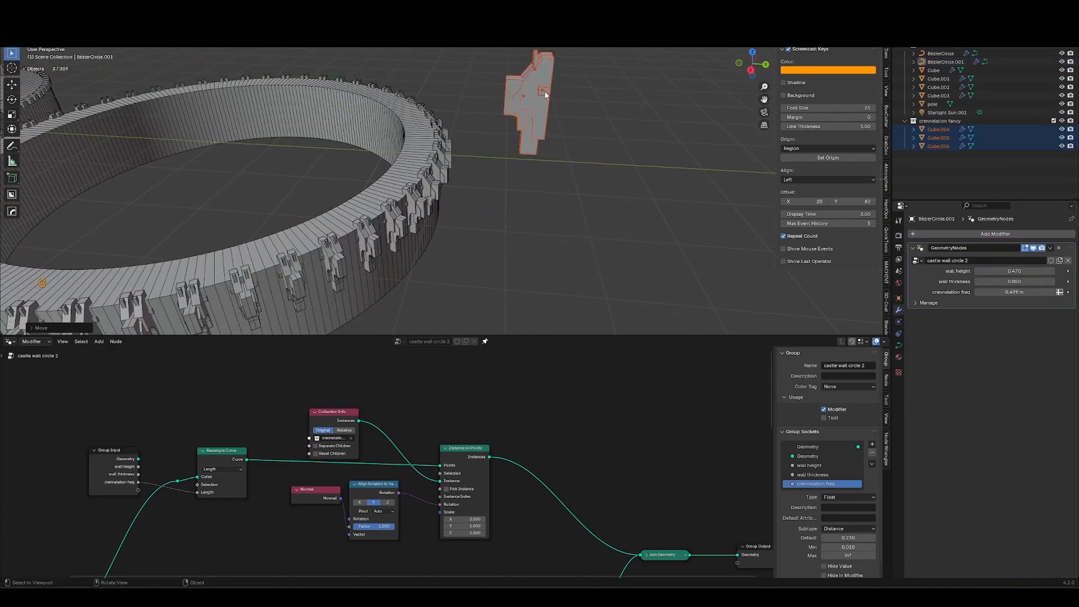
pyautogui.press('s')
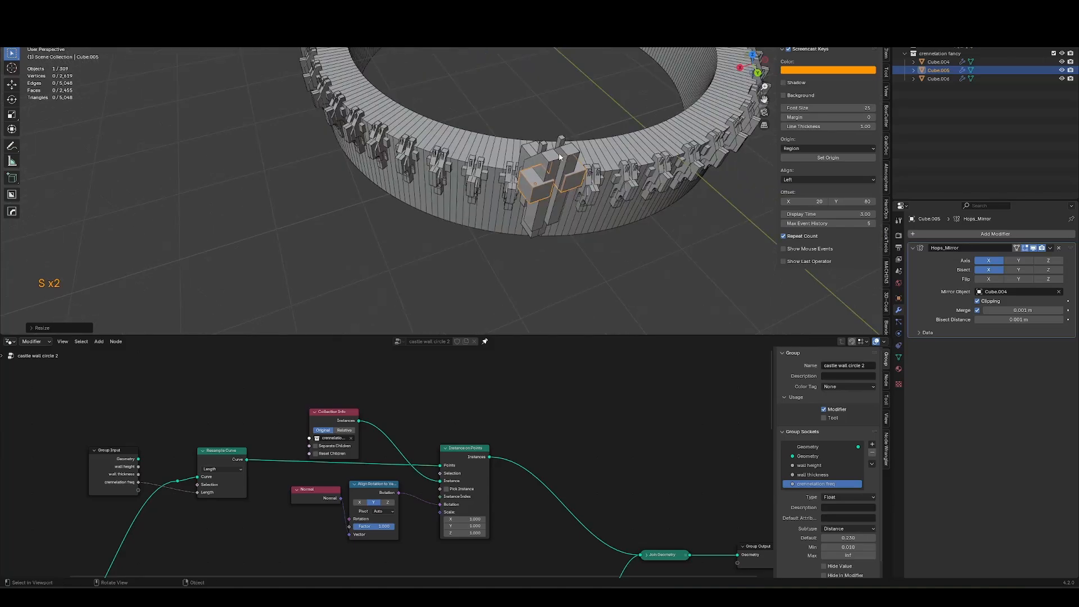
pyautogui.press('s')
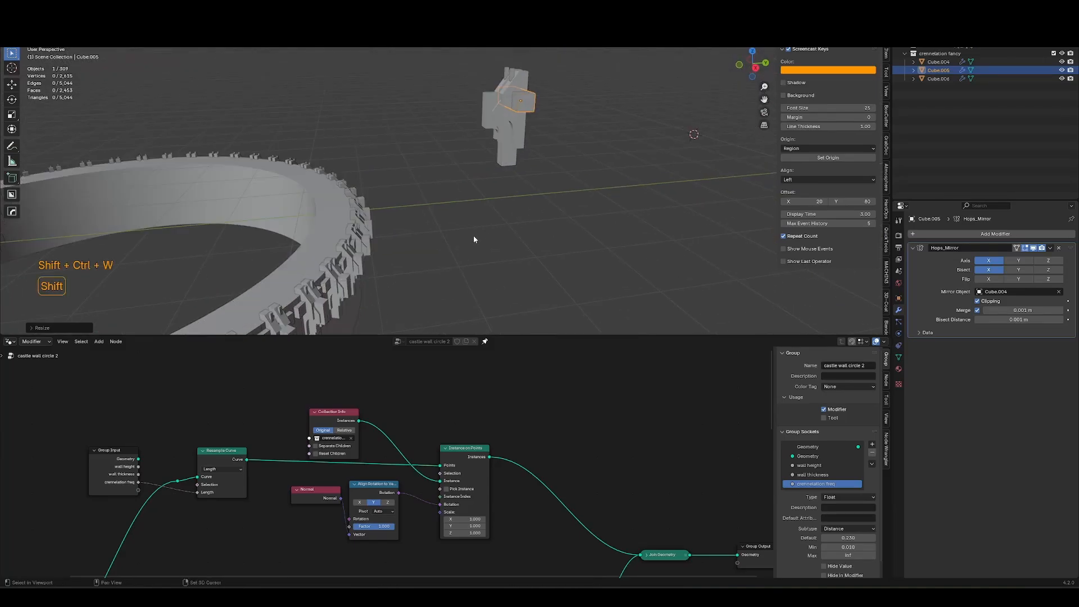
# Scale the two thin vertical slats added to the merlon.
pyautogui.moveTo(473, 235); pyautogui.dragTo(409, 239, button='middle')
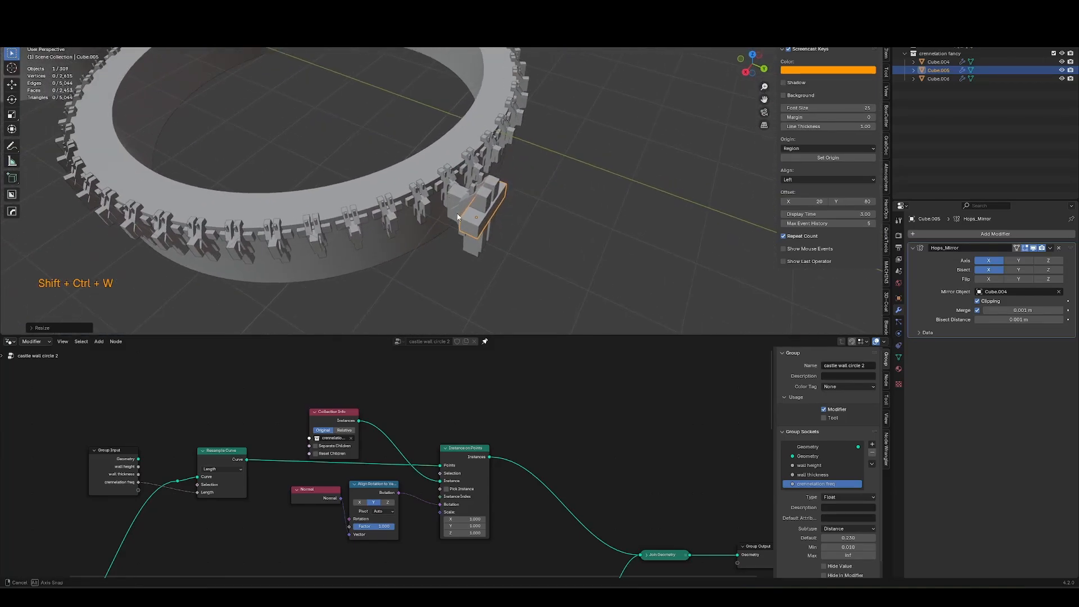
pyautogui.click(407, 238)
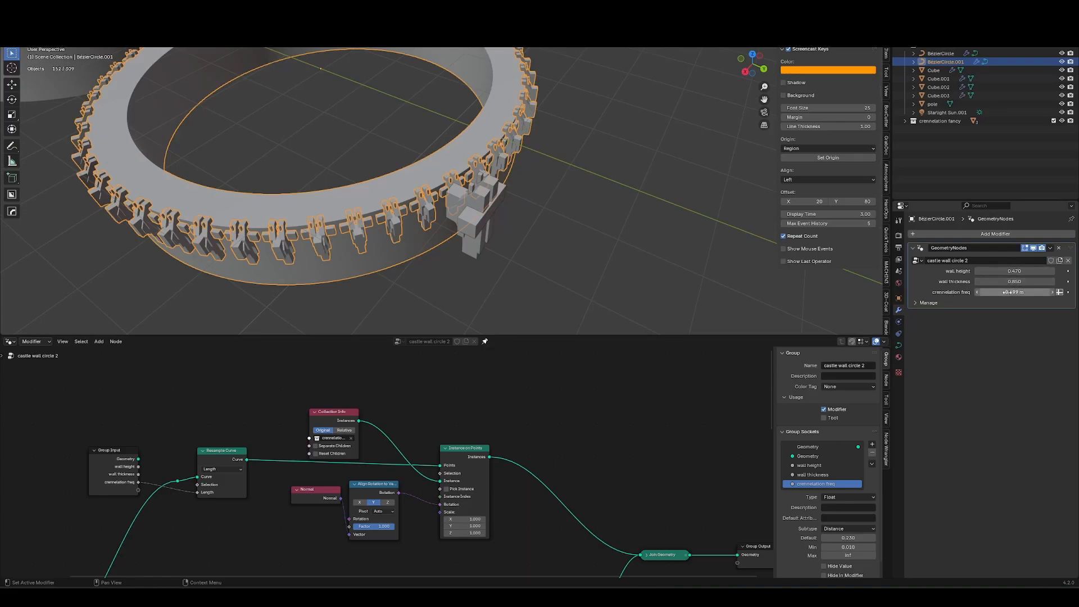
pyautogui.press('KP_Decimal')
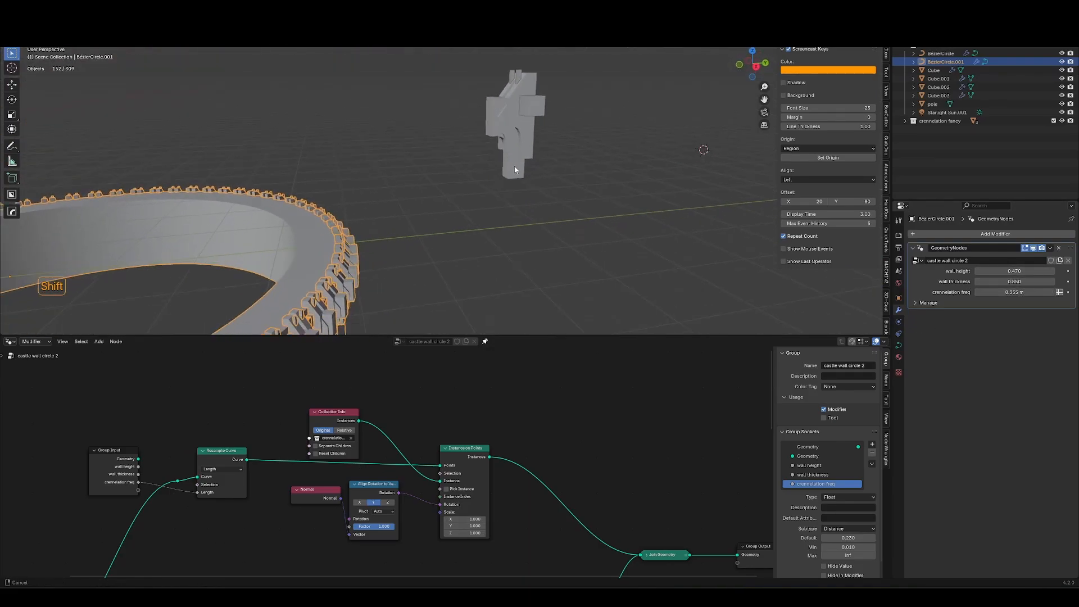
pyautogui.press('s')
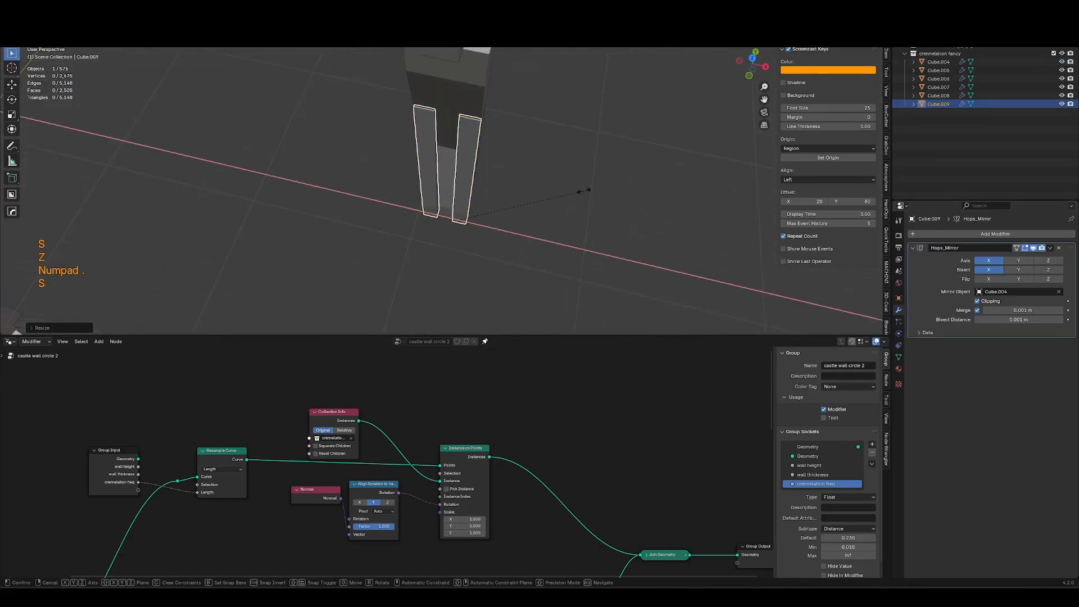
pyautogui.click(510, 193)
pyautogui.moveTo(511, 193); pyautogui.dragTo(589, 173, button='middle')
pyautogui.moveTo(589, 173); pyautogui.dragTo(485, 180, button='middle')
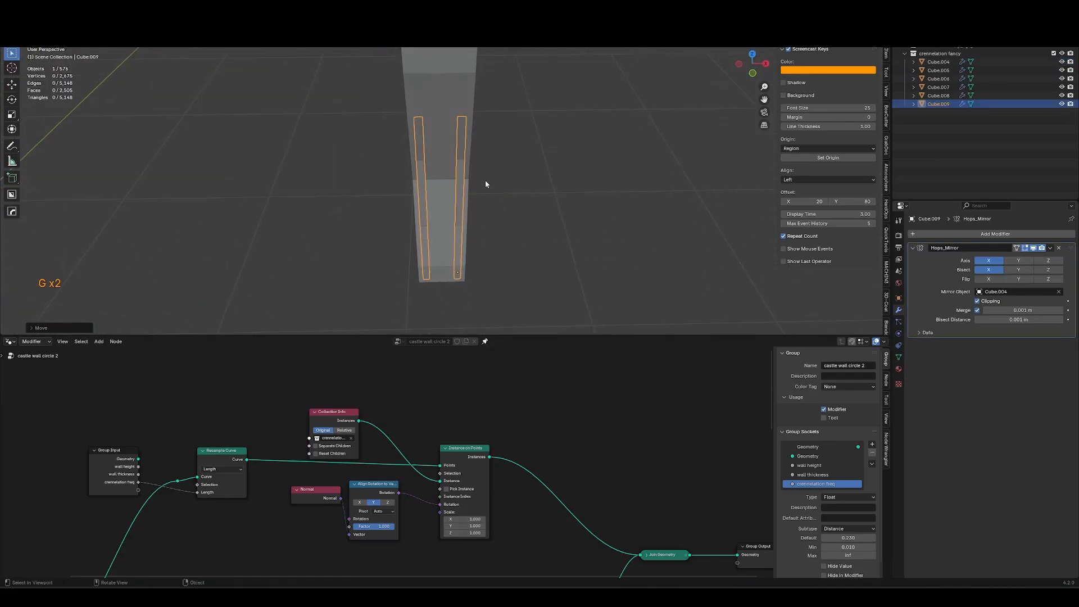
# Duplicate one slat, place the copy beside the others, and scale the slats along the Y axis.
pyautogui.hotkey('shift', 'd')
pyautogui.middleClick(473, 191)
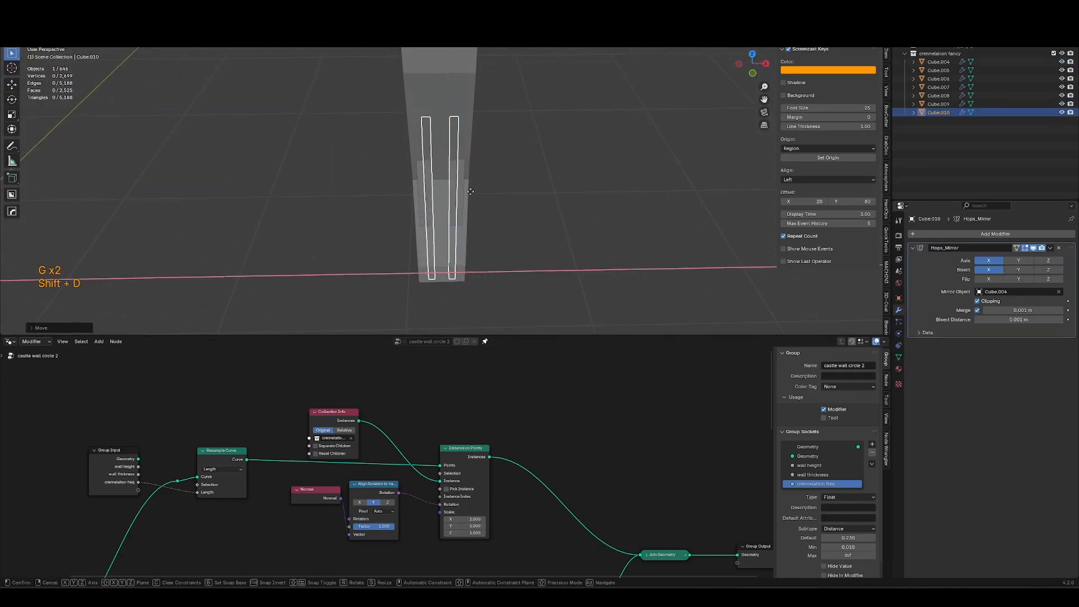
pyautogui.click(463, 191)
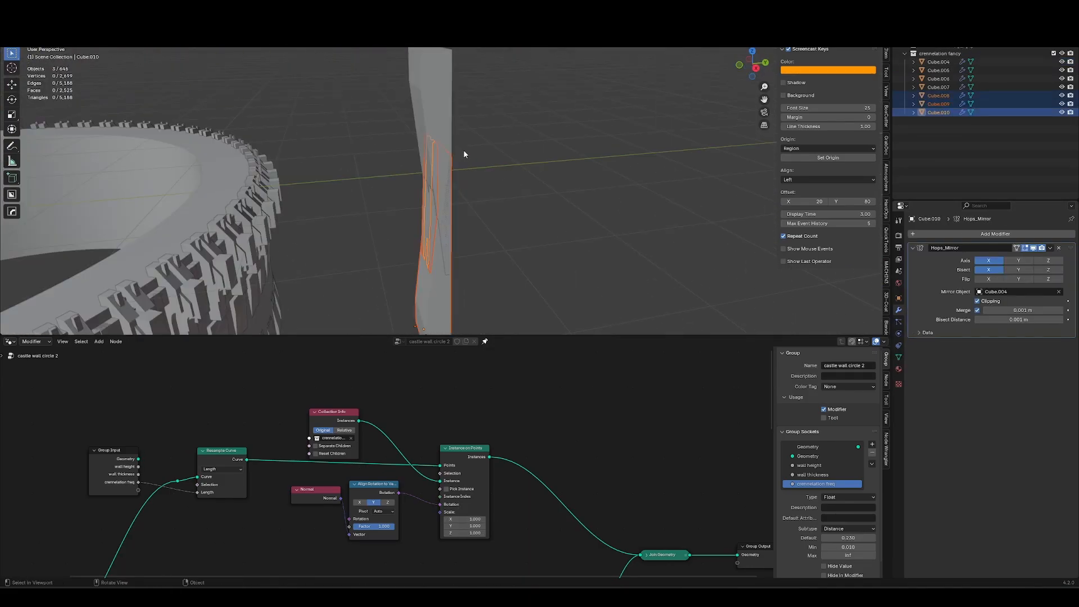
pyautogui.moveTo(464, 150); pyautogui.dragTo(474, 212, button='middle')
pyautogui.press('s')
pyautogui.press('y')
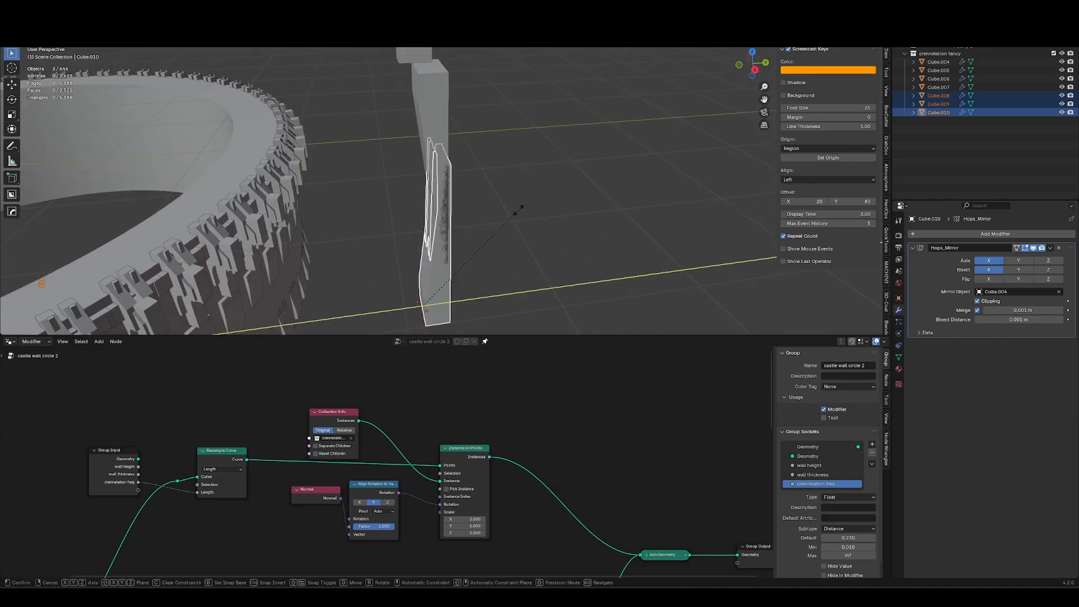
pyautogui.click(609, 197)
# Inspect the battlements along the circular wall with the updated merlon pieces.
pyautogui.moveTo(610, 197); pyautogui.dragTo(473, 155, button='middle')
pyautogui.press('g')
pyautogui.press('Tab')
pyautogui.click(571, 221)
pyautogui.scroll(-2, 487, 238)
pyautogui.scroll(-4, 474, 155)
pyautogui.moveTo(276, 225)
pyautogui.keyDown('shift'); pyautogui.mouseDown(button='middle')
pyautogui.moveTo(395, 206)
pyautogui.moveTo(459, 219)
pyautogui.mouseUp(button='middle'); pyautogui.keyUp('shift')
pyautogui.press('z')
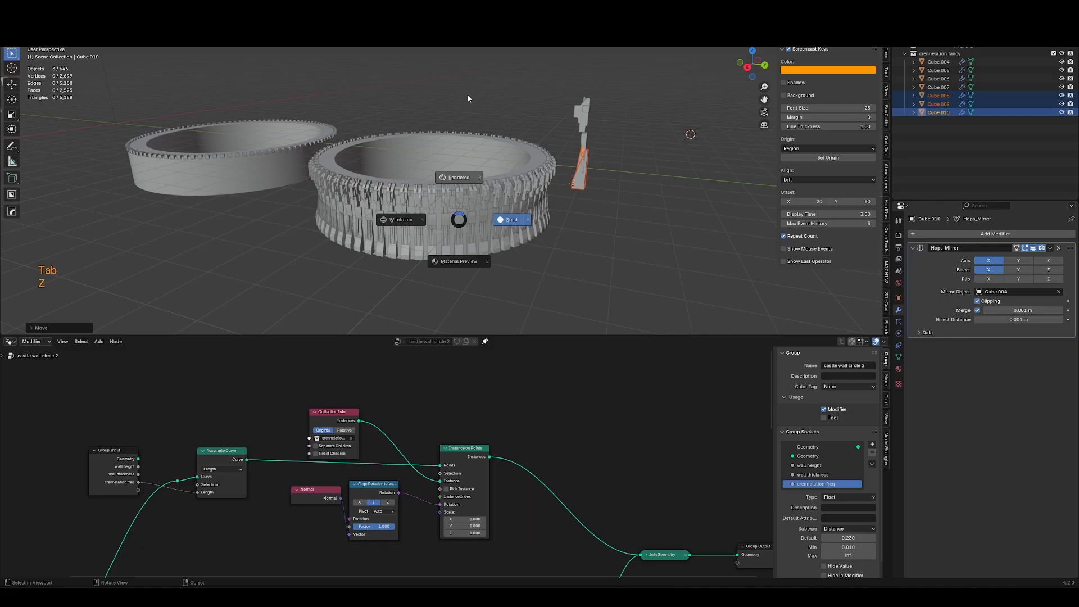
pyautogui.click(467, 93)
pyautogui.scroll(7, 484, 136)
pyautogui.moveTo(484, 136); pyautogui.dragTo(517, 122, button='middle')
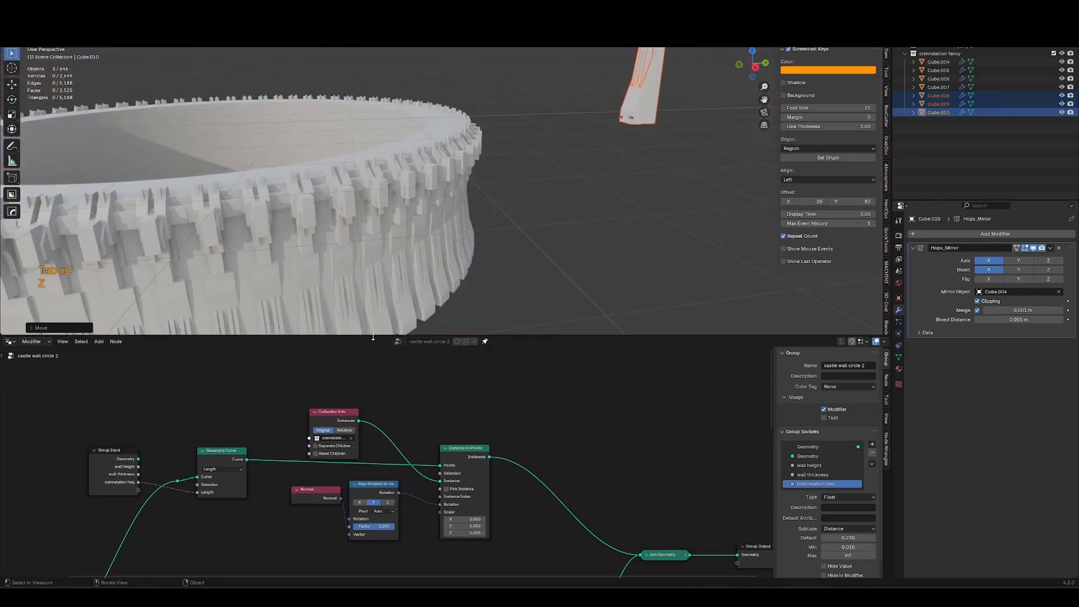
pyautogui.moveTo(506, 169); pyautogui.dragTo(525, 164, button='middle')
pyautogui.scroll(-3, 628, 229)
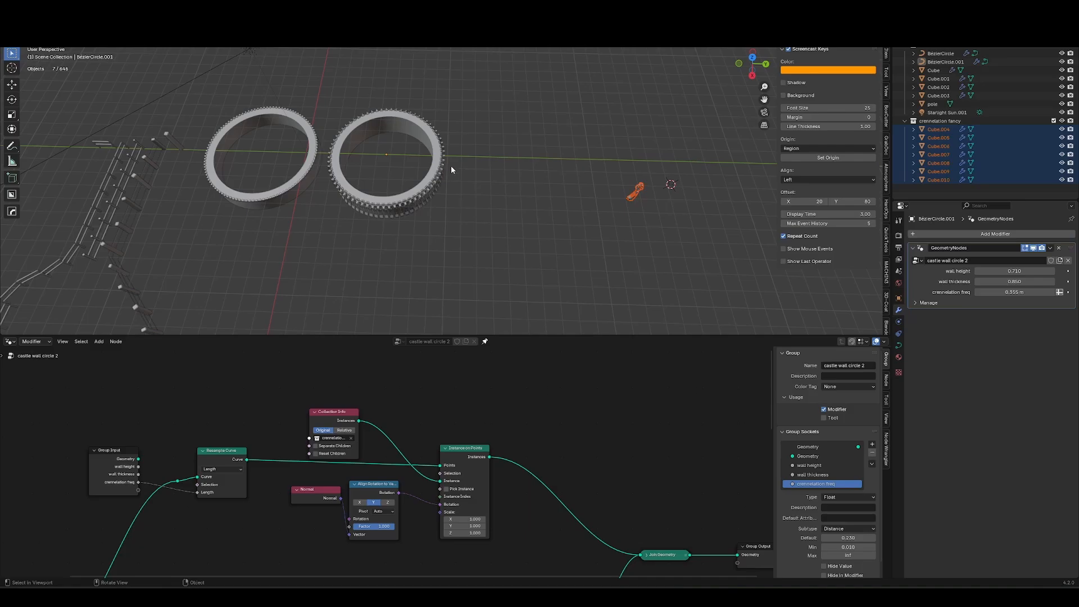
# Scale down the duplicated rock's mesh in Edit Mode.
pyautogui.moveTo(435, 190); pyautogui.dragTo(427, 191, button='middle')
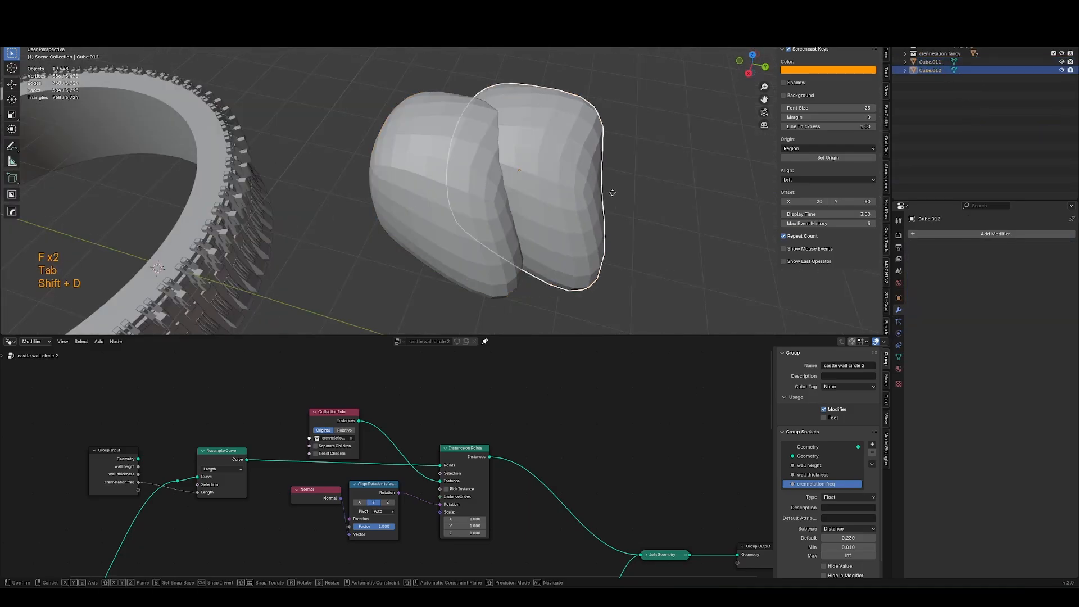
pyautogui.press('q')
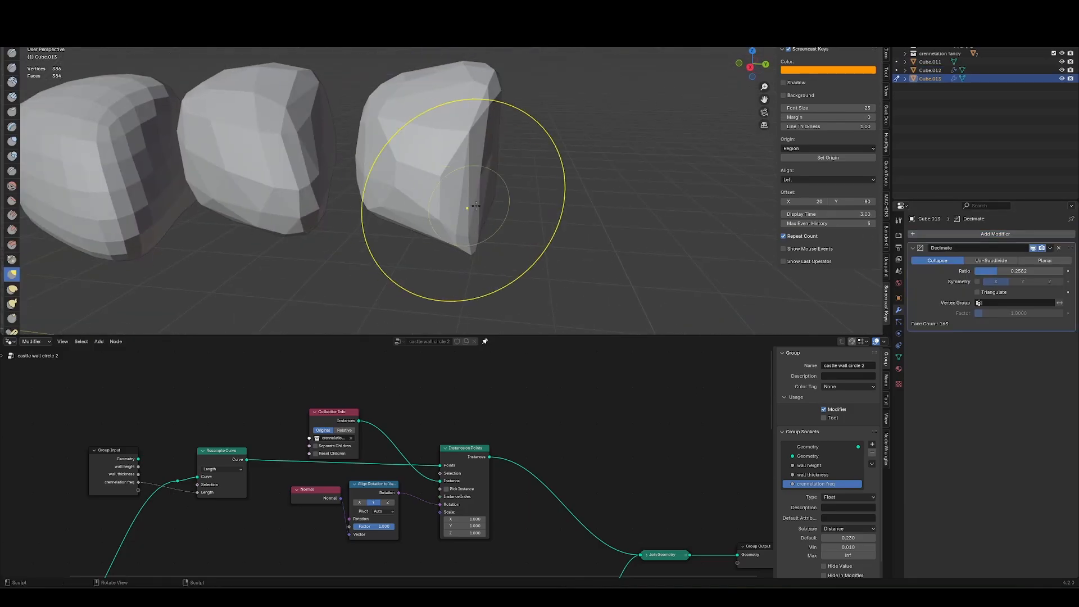
pyautogui.press('Tab')
pyautogui.press('a')
pyautogui.press('s')
pyautogui.click(366, 164)
pyautogui.press('Tab')
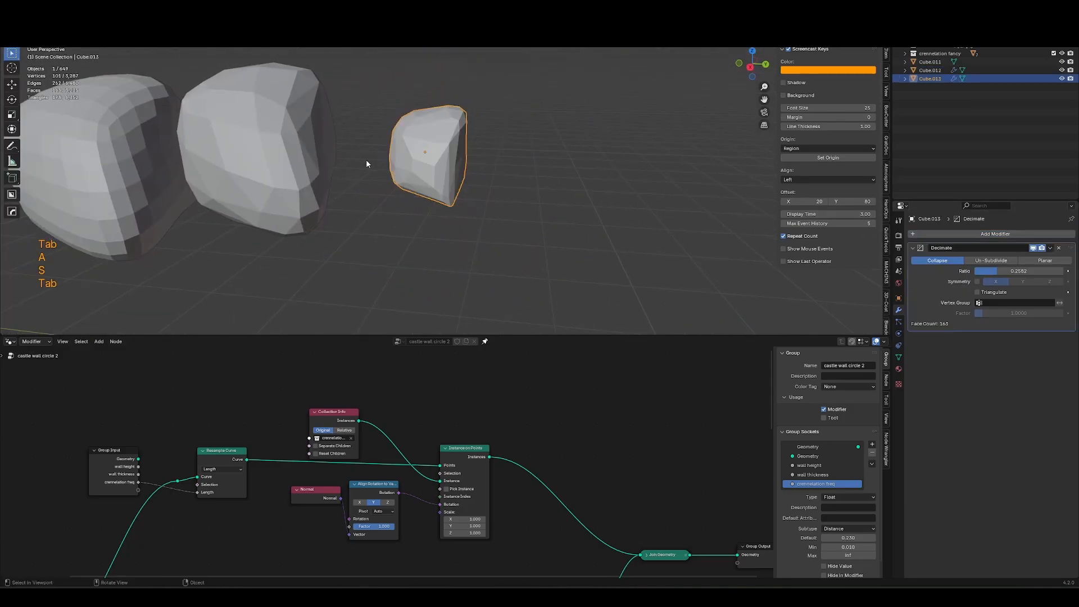
# Delete one of the rock objects.
pyautogui.press('Tab')
pyautogui.moveTo(367, 164); pyautogui.dragTo(225, 221, button='middle')
pyautogui.press('Tab')
pyautogui.click(224, 222)
pyautogui.press('x')
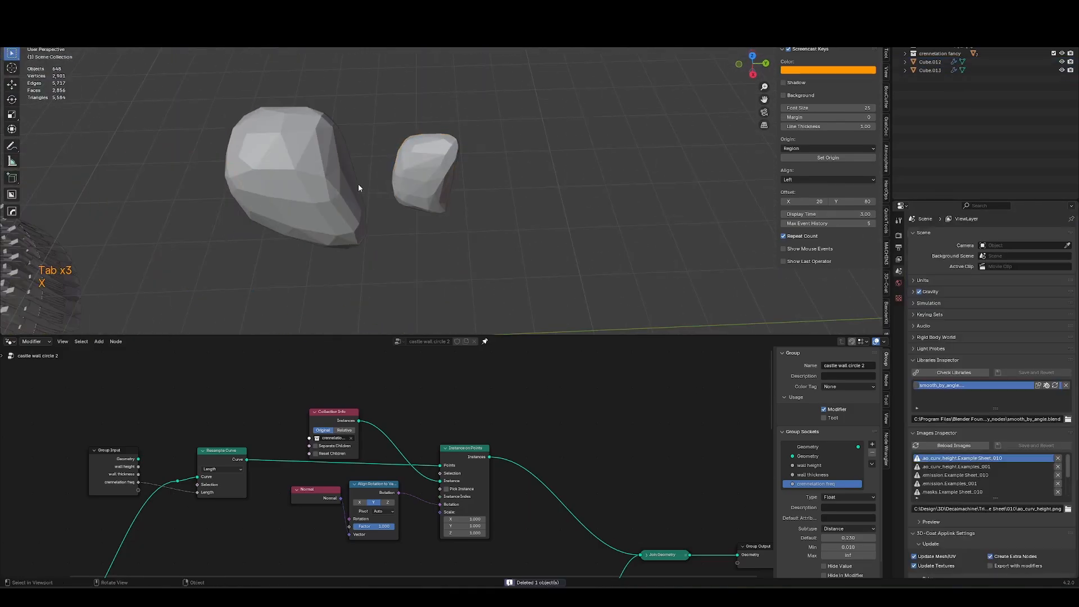
# Duplicate the small rock and place the copy beside the others.
pyautogui.click(413, 180)
pyautogui.hotkey('shift', 'd')
pyautogui.click(537, 175)
pyautogui.press('Tab')
pyautogui.keyDown('shift'); pyautogui.moveTo(621, 190); pyautogui.dragTo(569, 90, button='middle'); pyautogui.keyUp('shift')
pyautogui.press('a')
pyautogui.press('Tab')
pyautogui.press('a')
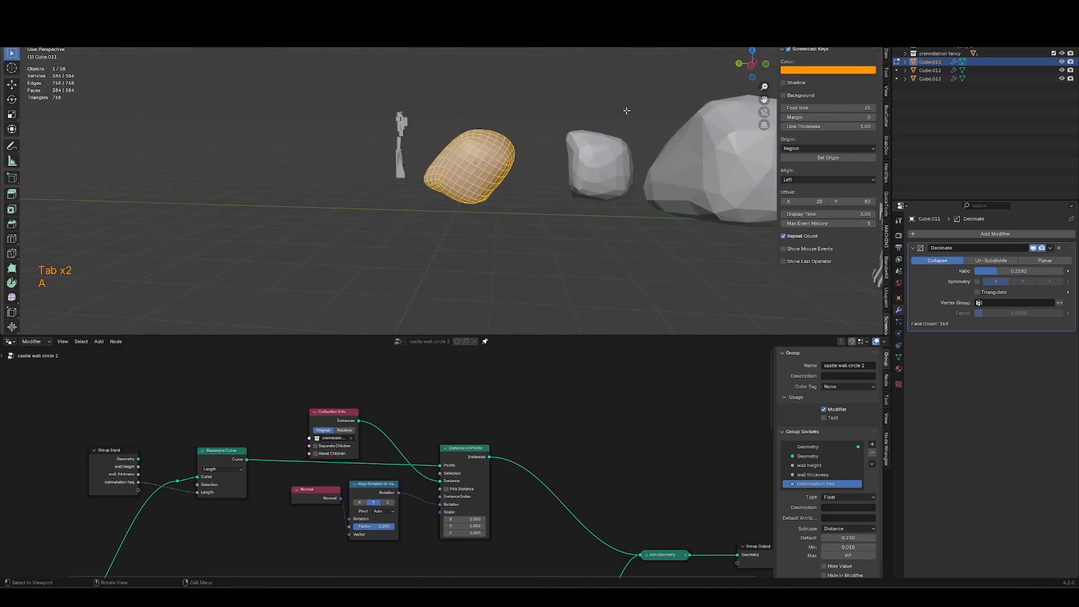
# Scale the rock mesh and set its Decimate ratio to 0.1737.
pyautogui.press('s')
pyautogui.click(541, 141)
pyautogui.press('Tab')
pyautogui.moveTo(541, 140); pyautogui.dragTo(270, 163, button='middle')
pyautogui.keyDown('shift'); pyautogui.moveTo(1021, 272); pyautogui.dragTo(1008, 271); pyautogui.keyUp('shift')
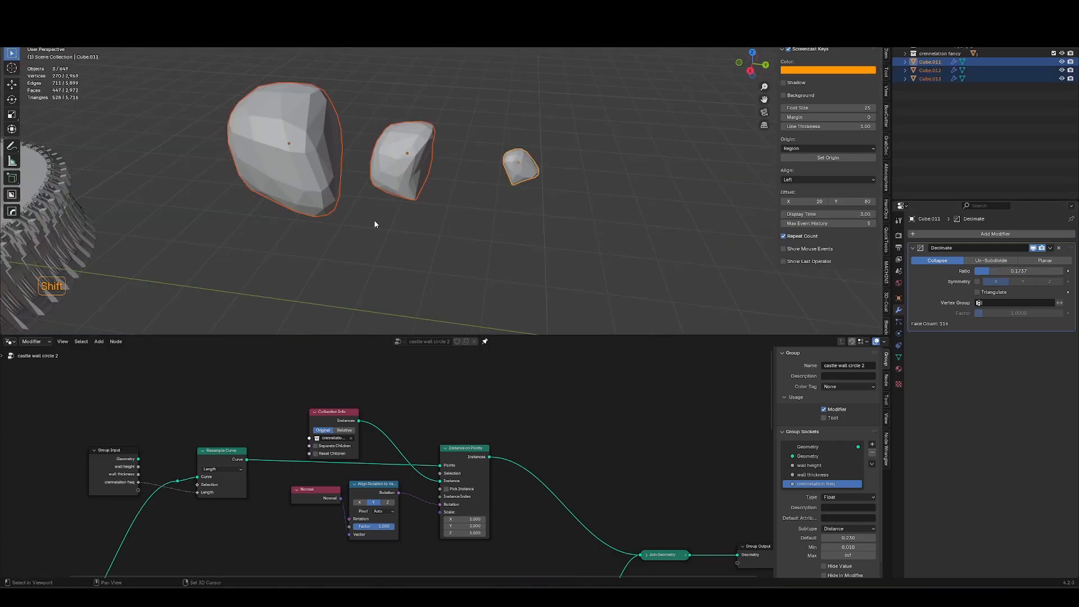
# Clear a rock's rotation and move it along the ground plane.
pyautogui.press('q')
pyautogui.moveTo(376, 220)
pyautogui.click(414, 220)
pyautogui.hotkey('alt', 'r')
pyautogui.moveTo(426, 181); pyautogui.dragTo(436, 224, button='middle')
pyautogui.press('g')
pyautogui.hotkey('shift', 'z')
pyautogui.click(500, 194)
# Add a cube and move it along the ground plane beside the rocks.
pyautogui.hotkey('shift', 'a')
pyautogui.click(486, 236)
pyautogui.press('g')
pyautogui.hotkey('shift', 'z')
pyautogui.click(542, 182)
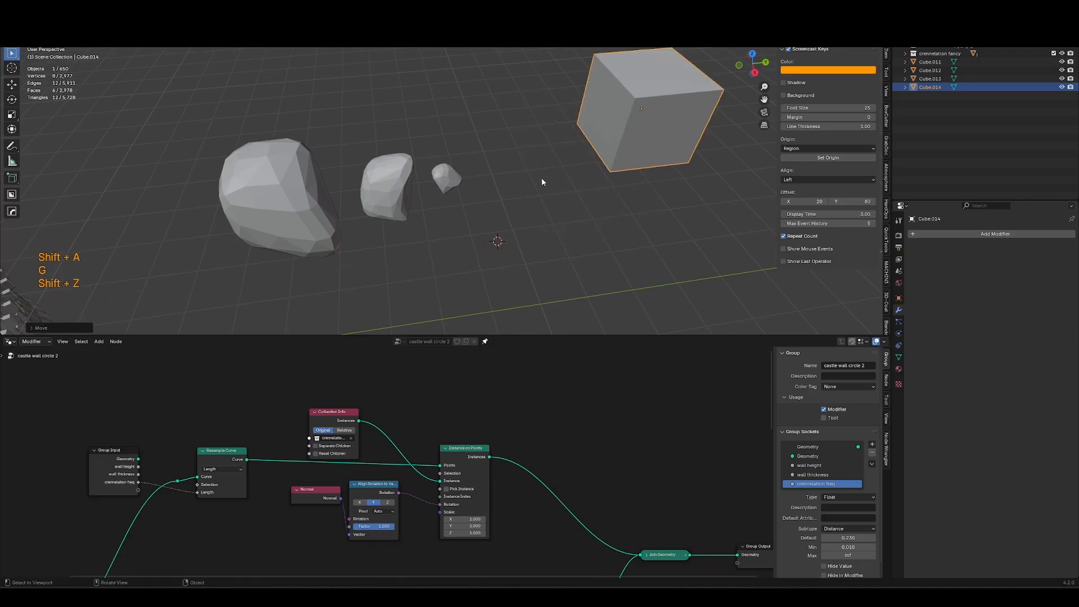
# Add a plane under the cube as ground.
pyautogui.hotkey('shift', 'a')
pyautogui.hotkey('shift', 'a')
pyautogui.click(632, 162)
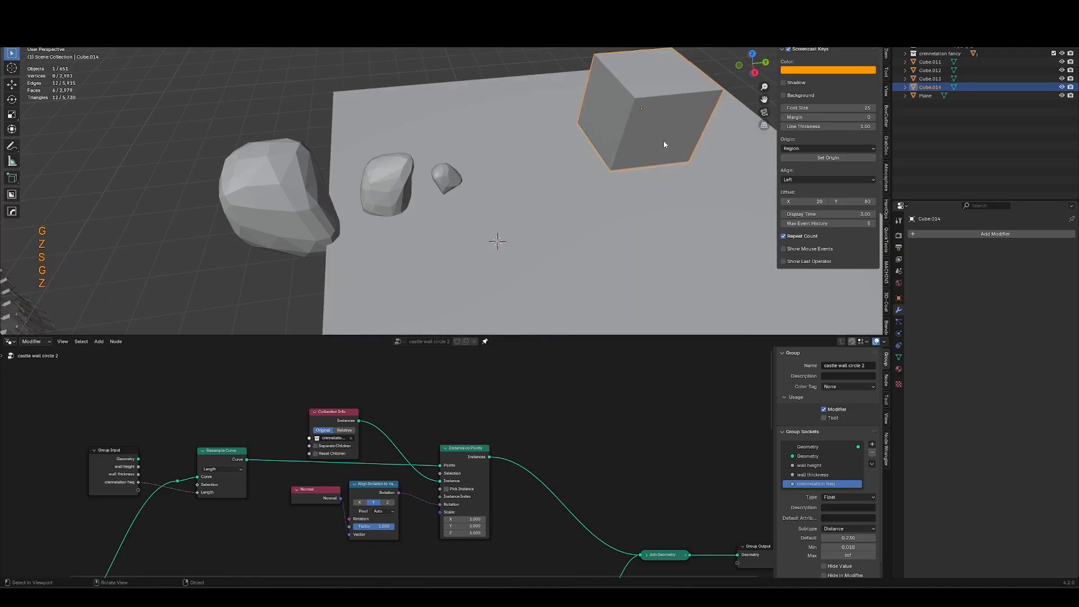
# Duplicate the cube, move the copy beside the original and scale it down along Z.
pyautogui.hotkey('shift', 'd')
pyautogui.hotkey('shift', 'z')
pyautogui.click(613, 168)
pyautogui.press('s')
pyautogui.press('z')
pyautogui.click(561, 196)
pyautogui.click(476, 195)
pyautogui.moveTo(476, 195); pyautogui.dragTo(432, 225, button='middle')
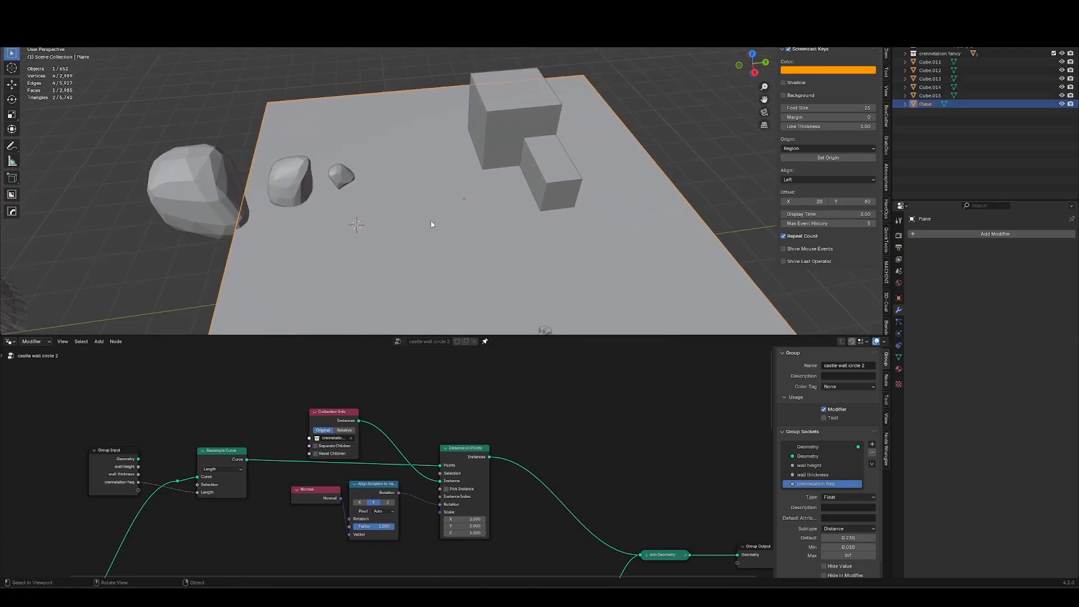
# Duplicate the ground plane and sculpt hills and ridges into the copy.
pyautogui.hotkey('shift', 'd')
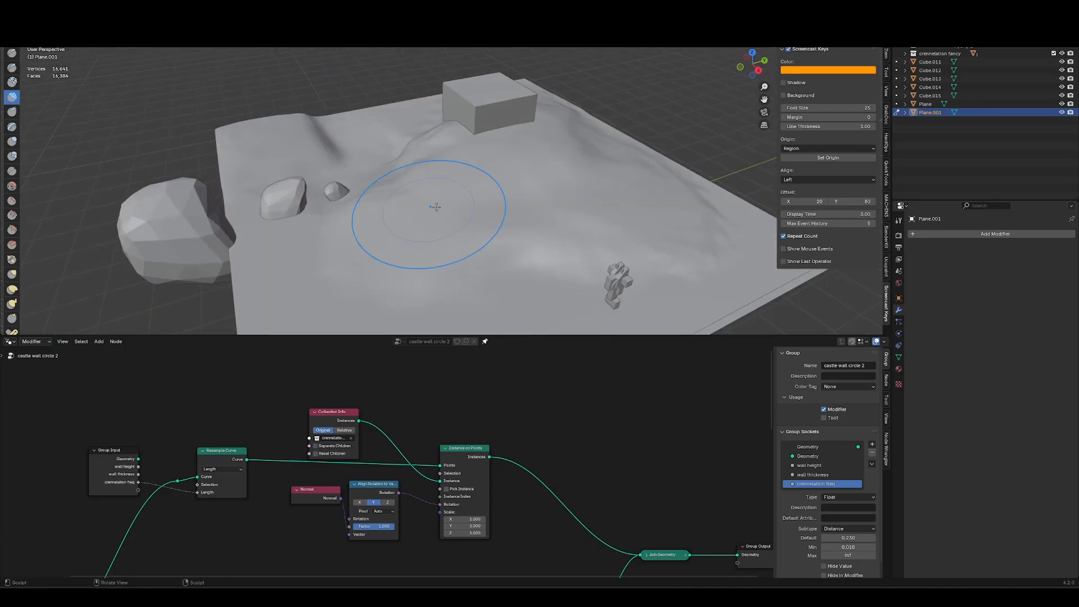
pyautogui.moveTo(433, 212); pyautogui.dragTo(567, 157, button='middle')
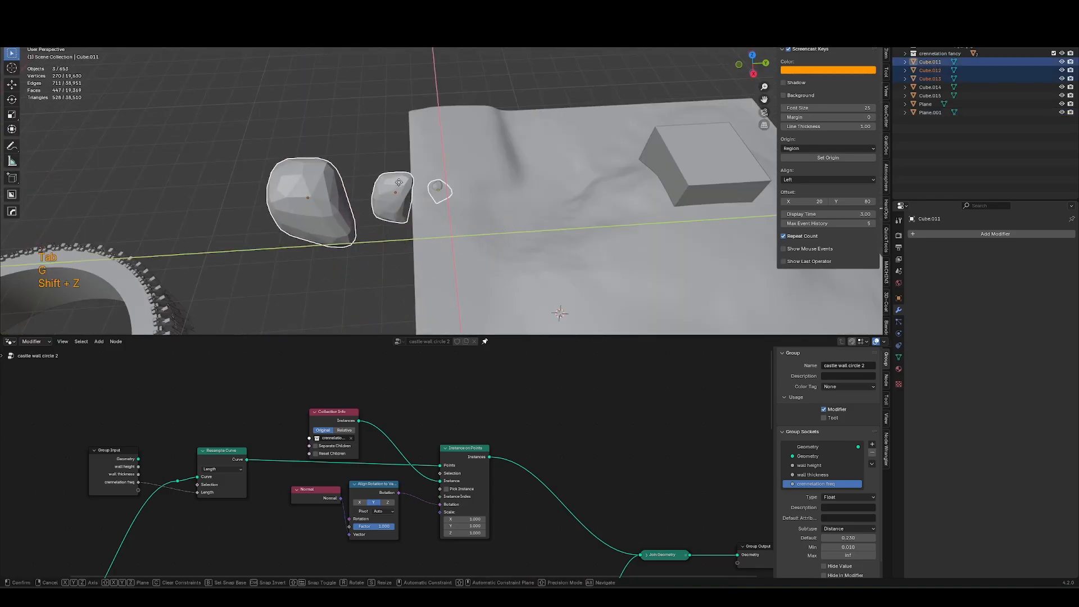
pyautogui.moveTo(393, 214); pyautogui.dragTo(421, 248, button='middle')
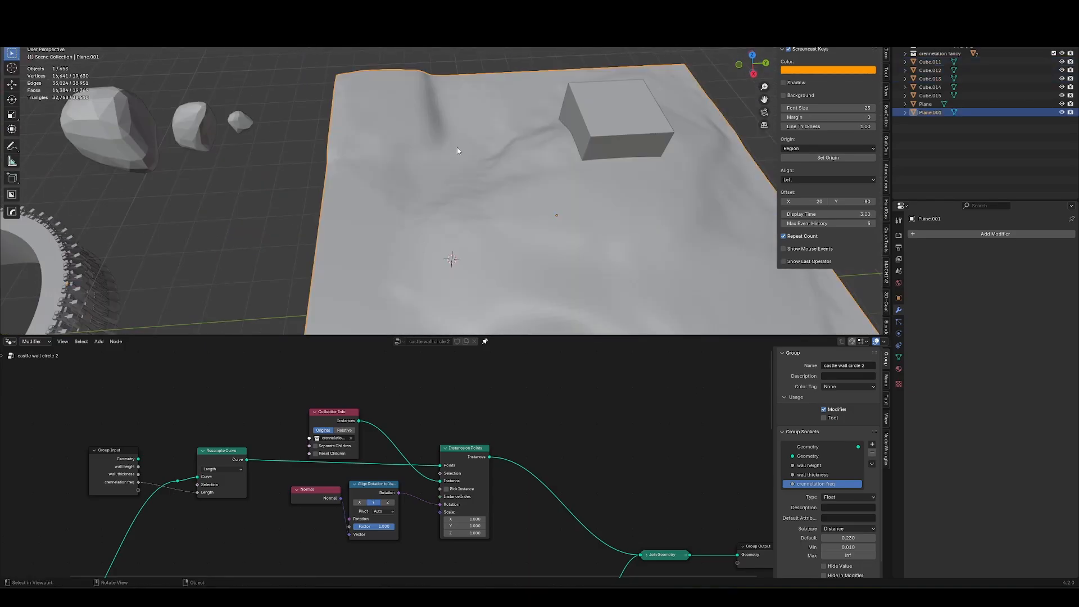
pyautogui.click(484, 342)
pyautogui.moveTo(492, 321); pyautogui.dragTo(505, 286, button='middle')
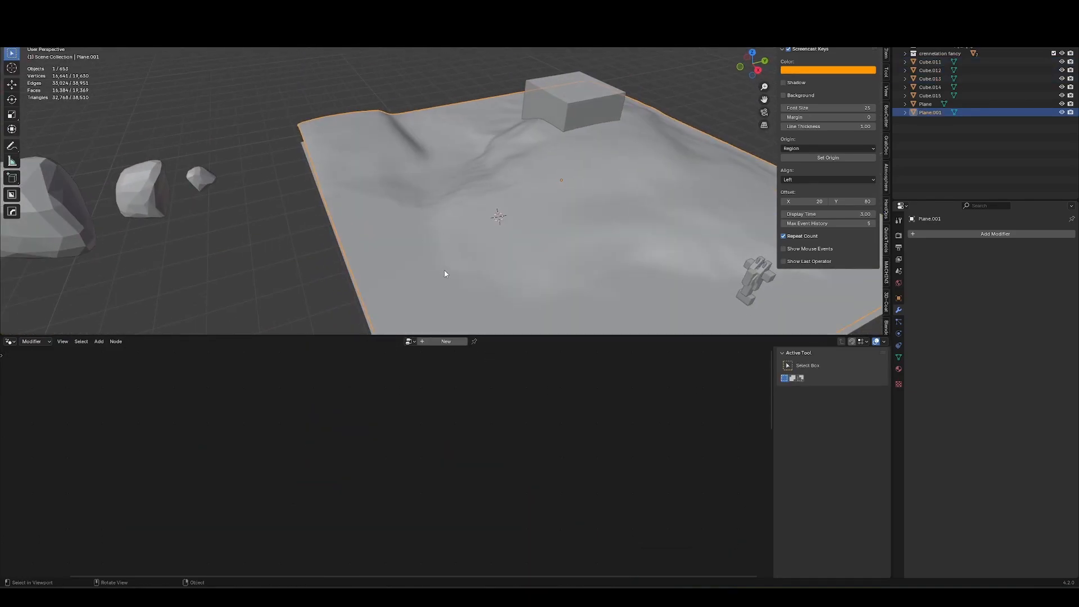
pyautogui.moveTo(565, 216); pyautogui.dragTo(624, 193, button='middle')
pyautogui.hotkey('shift', 'ctrl', 'w')
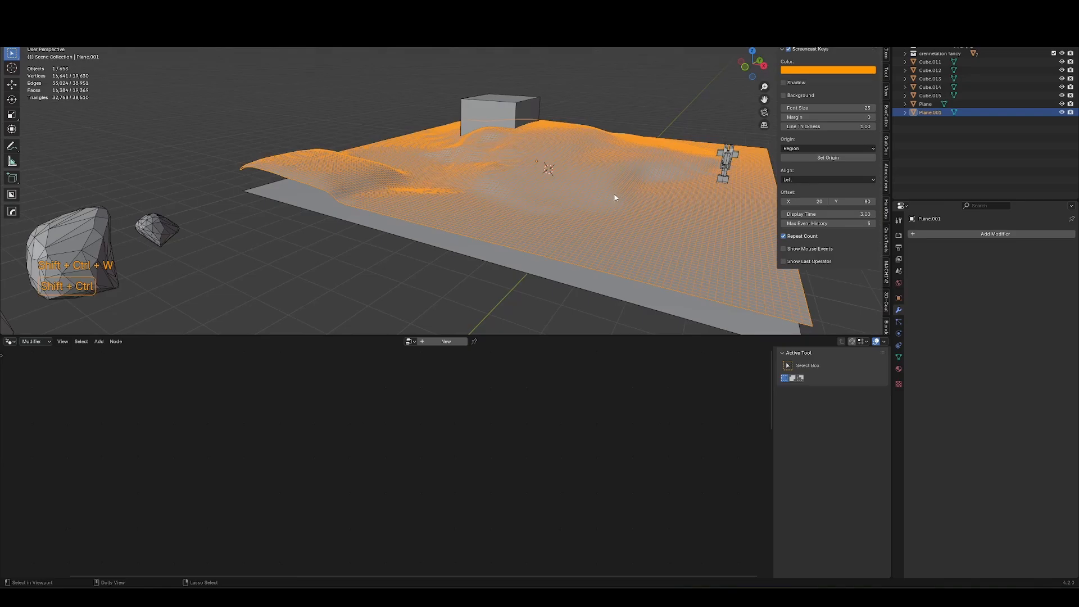
pyautogui.hotkey('shift', 'ctrl', 'w')
pyautogui.moveTo(511, 199); pyautogui.dragTo(443, 197, button='middle')
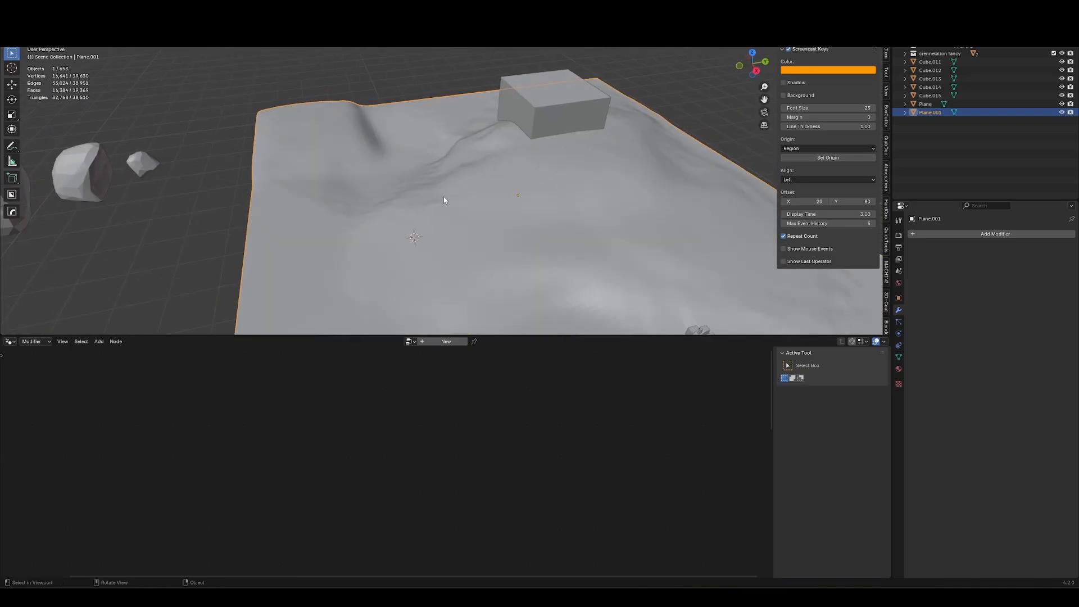
# Duplicate the cube, stretch the copy tall along Z and move it across the ground.
pyautogui.click(516, 163)
pyautogui.hotkey('shift', 'd')
pyautogui.hotkey('shift', 'z')
pyautogui.click(570, 153)
pyautogui.press('s')
pyautogui.press('s')
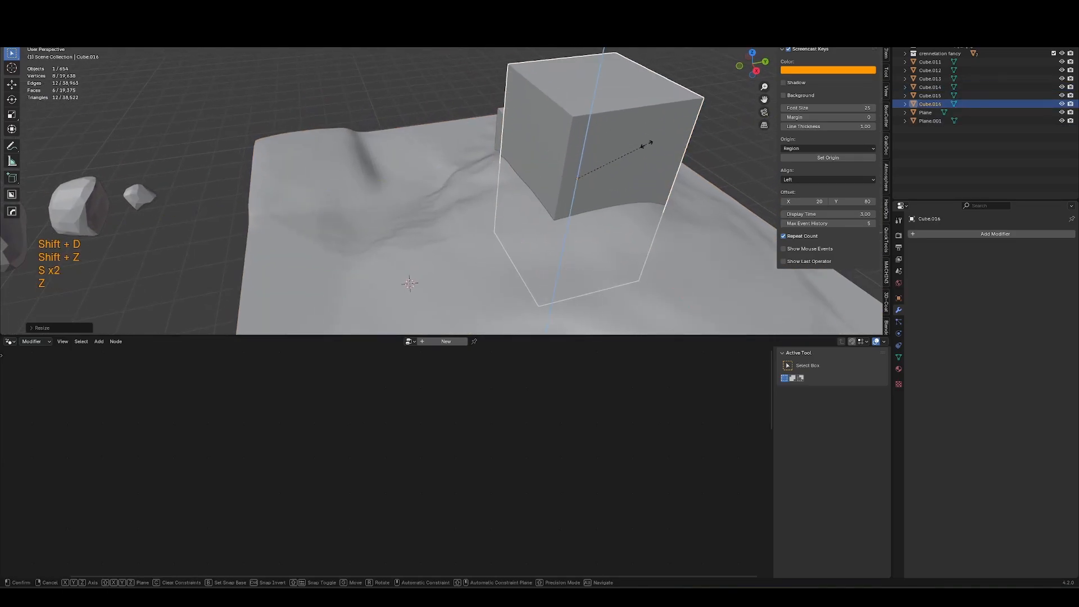
pyautogui.press('z')
pyautogui.click(585, 147)
pyautogui.moveTo(584, 146); pyautogui.dragTo(383, 237, button='middle')
pyautogui.press('g')
pyautogui.hotkey('shift', 'z')
pyautogui.click(585, 149)
# Duplicate the sculpted ground plane, rotate the copy and move it beside the original.
pyautogui.click(557, 187)
pyautogui.hotkey('shift', 'd')
pyautogui.press('r')
pyautogui.press('r')
pyautogui.press('g')
pyautogui.hotkey('shift', 'z')
pyautogui.click(663, 176)
pyautogui.press('r')
pyautogui.press('z')
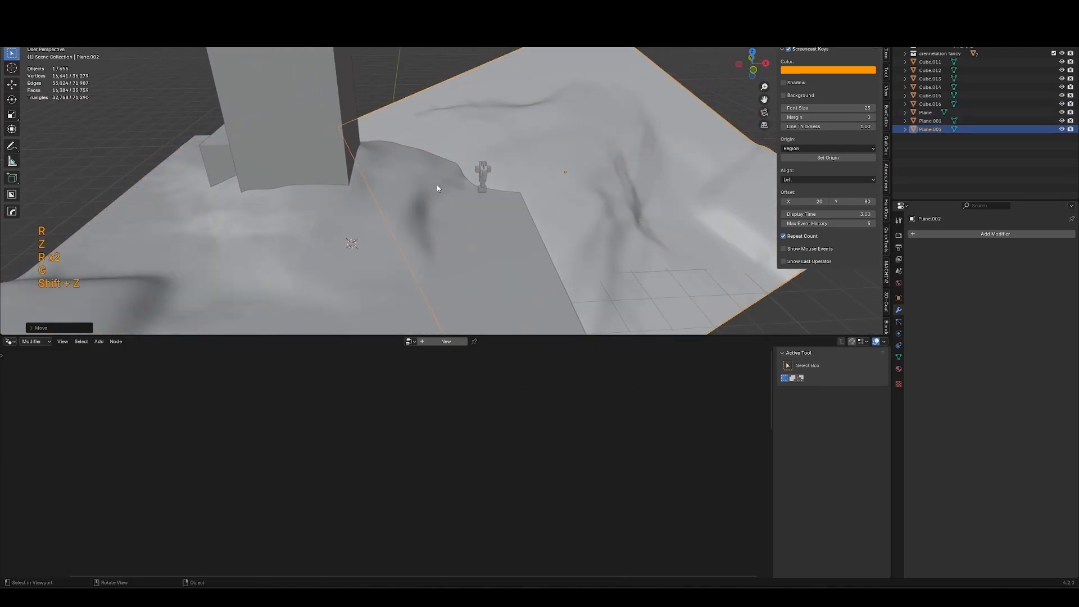
pyautogui.click(418, 130)
pyautogui.moveTo(505, 223); pyautogui.dragTo(449, 186, button='middle')
pyautogui.click(371, 221)
pyautogui.keyDown('shift'); pyautogui.moveTo(449, 185); pyautogui.dragTo(416, 265, button='middle'); pyautogui.keyUp('shift')
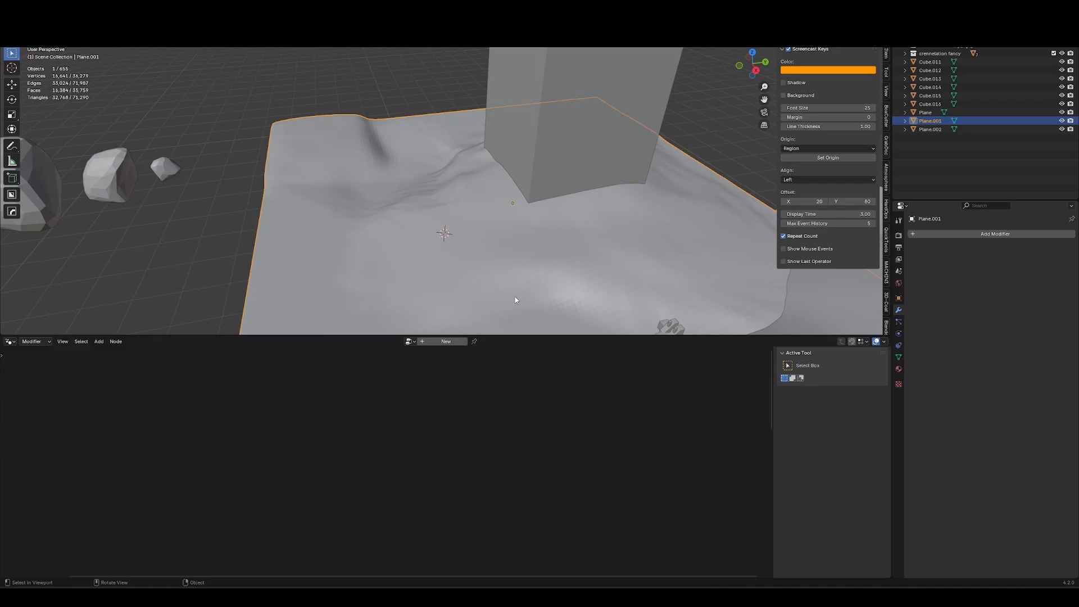
# Add a Bezier curve scaled down on the ground and create a new geometry nodes group for it named curve scatter.
pyautogui.hotkey('shift', 'a')
pyautogui.moveTo(457, 224)
pyautogui.click(492, 224)
pyautogui.press('s')
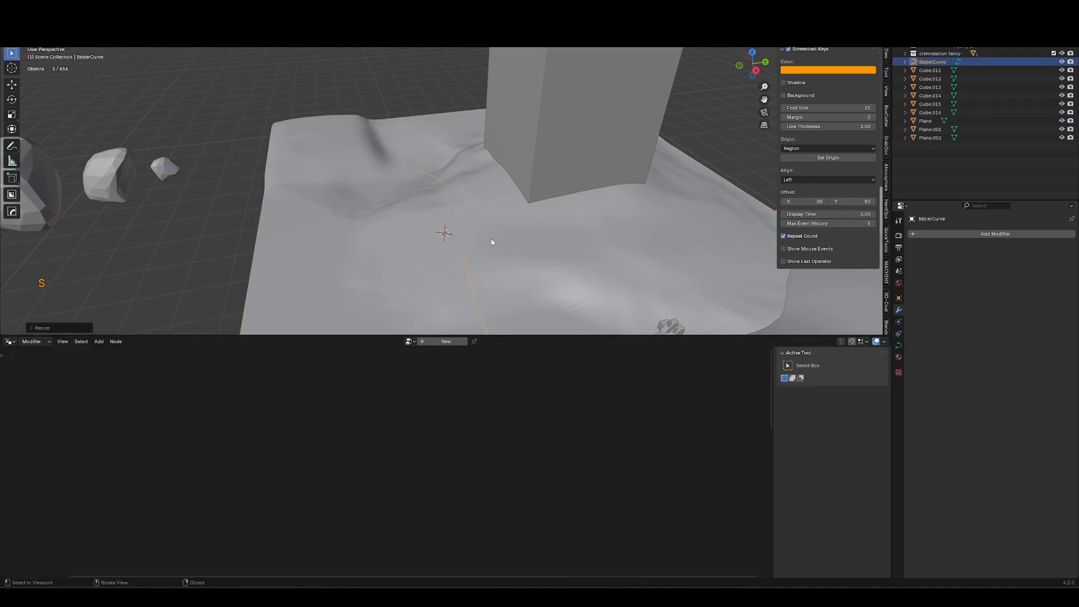
pyautogui.click(490, 241)
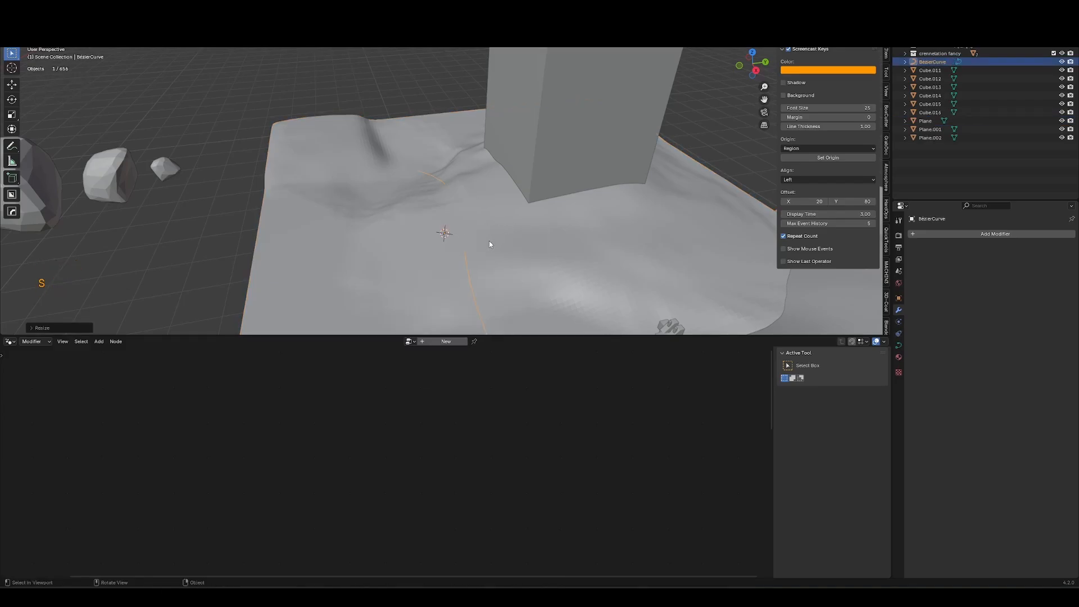
pyautogui.click(444, 341)
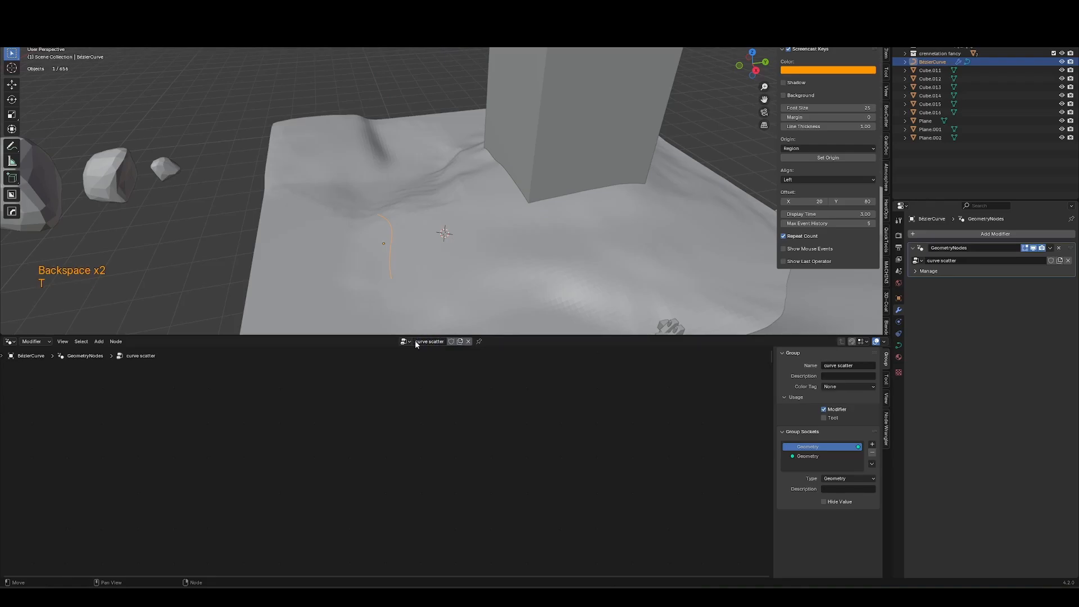
# Move the three rocks into a new collection named rocks.
pyautogui.keyDown('shift'); pyautogui.click(164, 197); pyautogui.keyUp('shift')
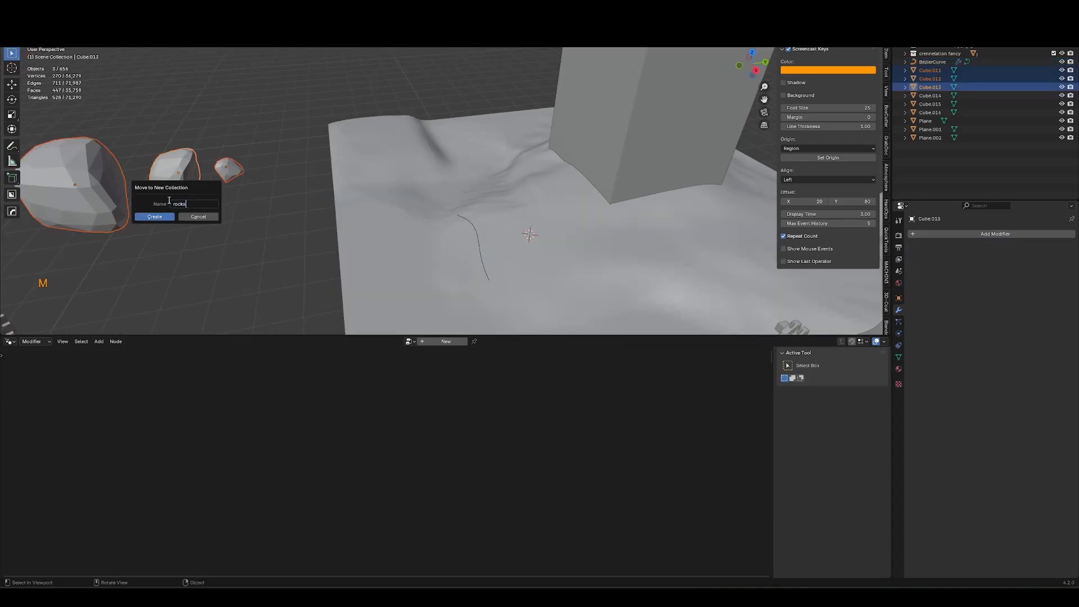
pyautogui.press('Return')
pyautogui.click(478, 248)
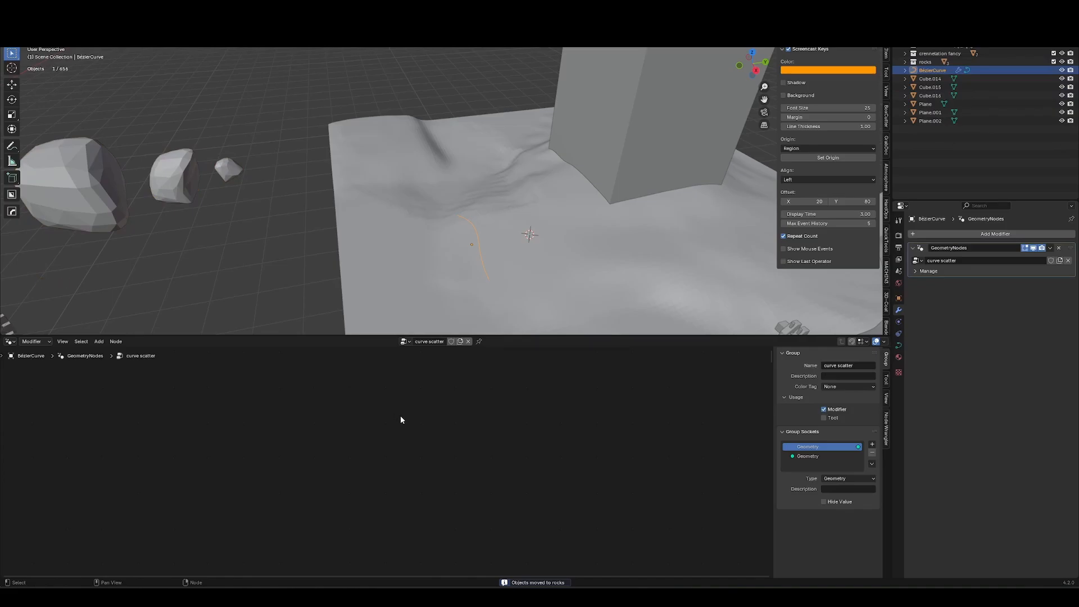
# Insert an Instance on Points node between Group Input and Group Output.
pyautogui.hotkey('shift', 'a')
pyautogui.press('a')
pyautogui.press('KP_Decimal')
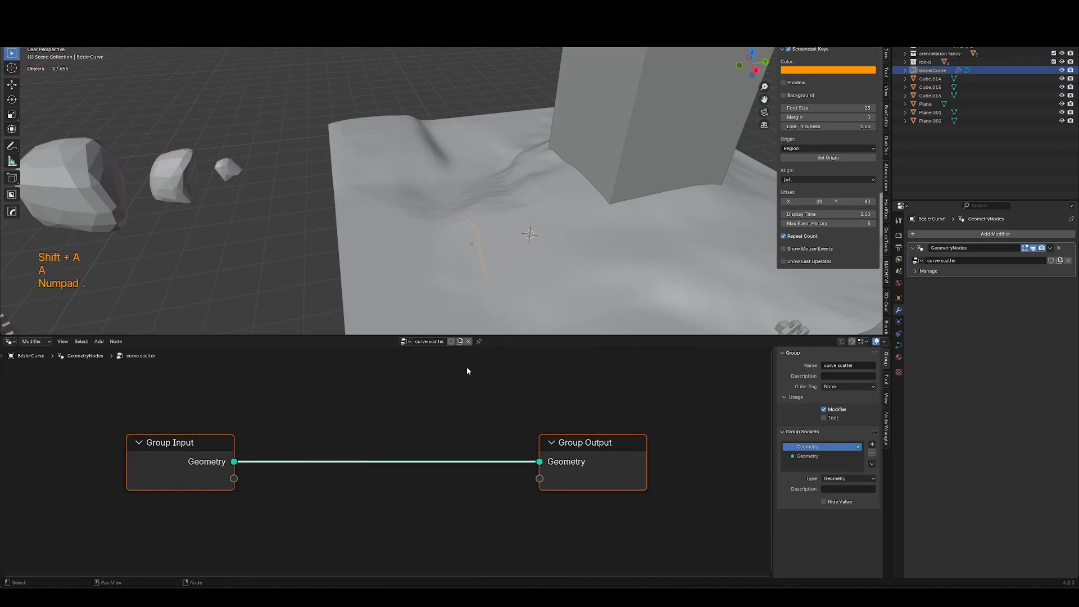
pyautogui.hotkey('shift', 'a')
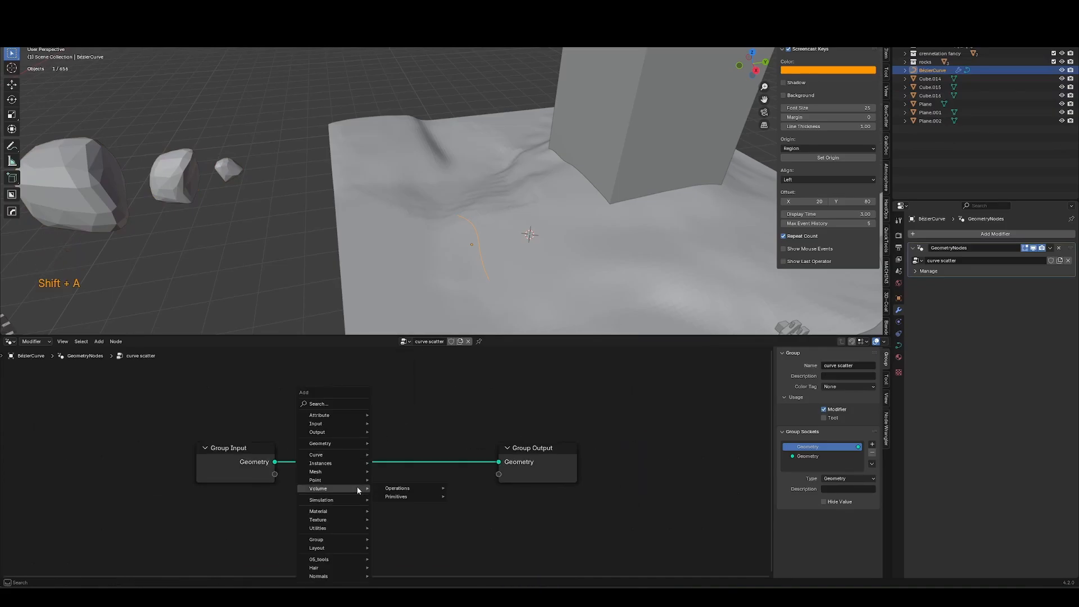
pyautogui.write('instance on points')
pyautogui.press('Return')
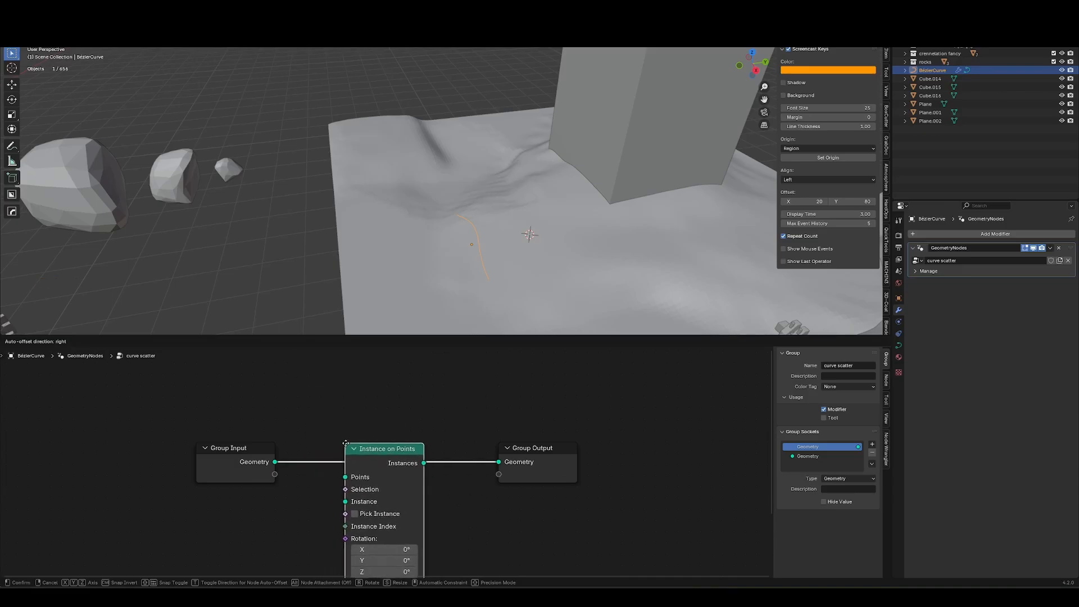
pyautogui.click(346, 441)
# Add the rocks collection as a Collection Info node feeding Instance, enabling Separate Children, Reset Children and Pick Instance.
pyautogui.moveTo(926, 62); pyautogui.dragTo(260, 520)
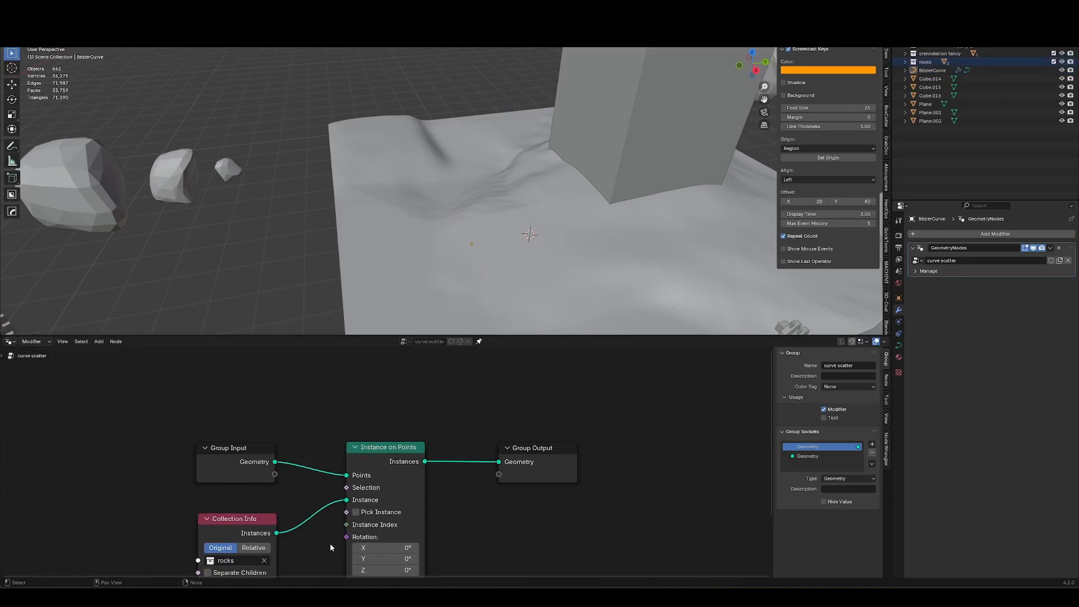
pyautogui.moveTo(330, 545); pyautogui.dragTo(354, 504, button='middle')
pyautogui.moveTo(248, 532); pyautogui.dragTo(247, 544)
pyautogui.click(389, 471)
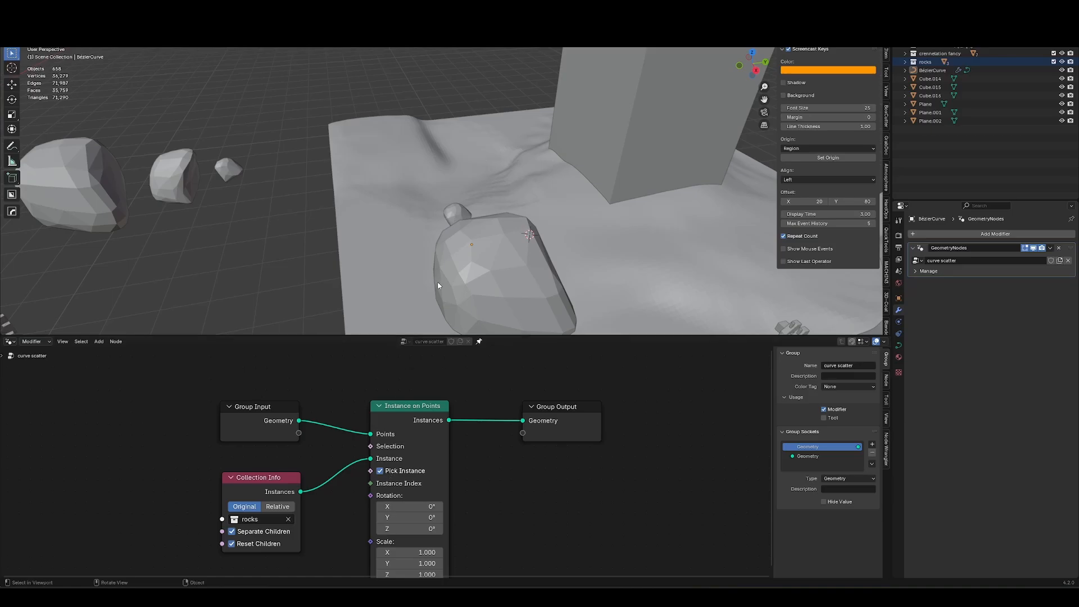
# Extrude the curve's end point several times in edit mode, then delete the extruded points.
pyautogui.press('Tab')
pyautogui.press('a')
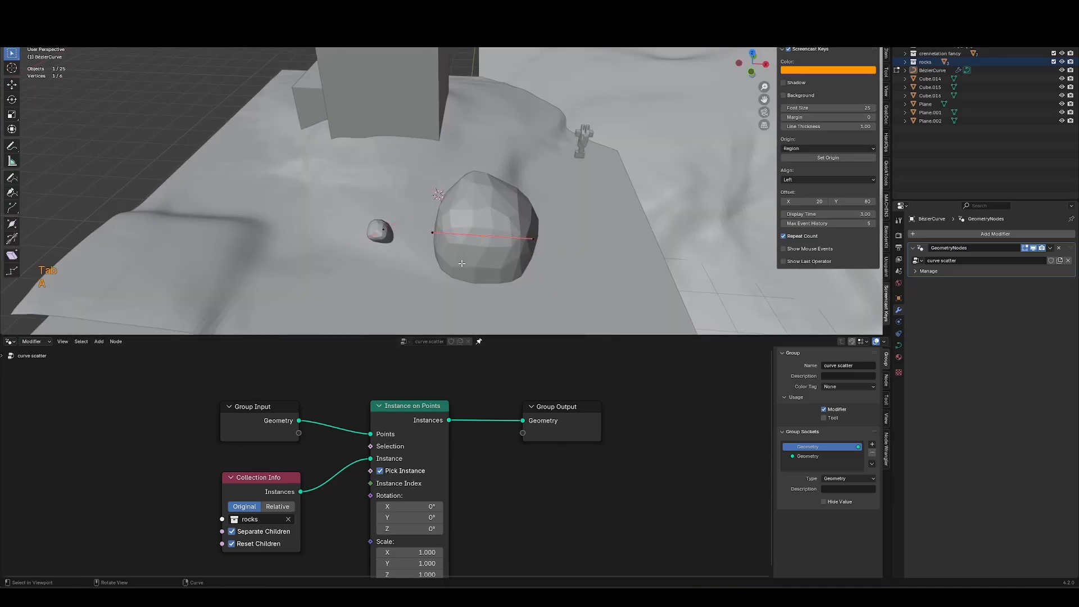
pyautogui.press('e')
pyautogui.click(553, 181)
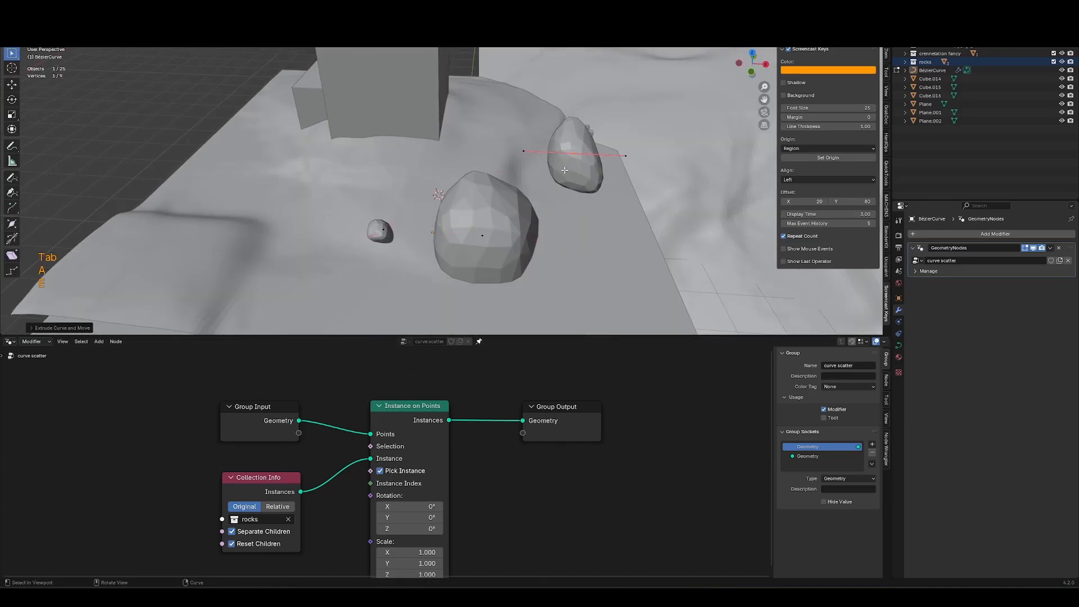
pyautogui.press('e')
pyautogui.click(664, 126)
pyautogui.press('e')
pyautogui.click(615, 110)
pyautogui.press('e')
pyautogui.click(506, 133)
pyautogui.click(354, 151)
pyautogui.press('e')
pyautogui.click(254, 149)
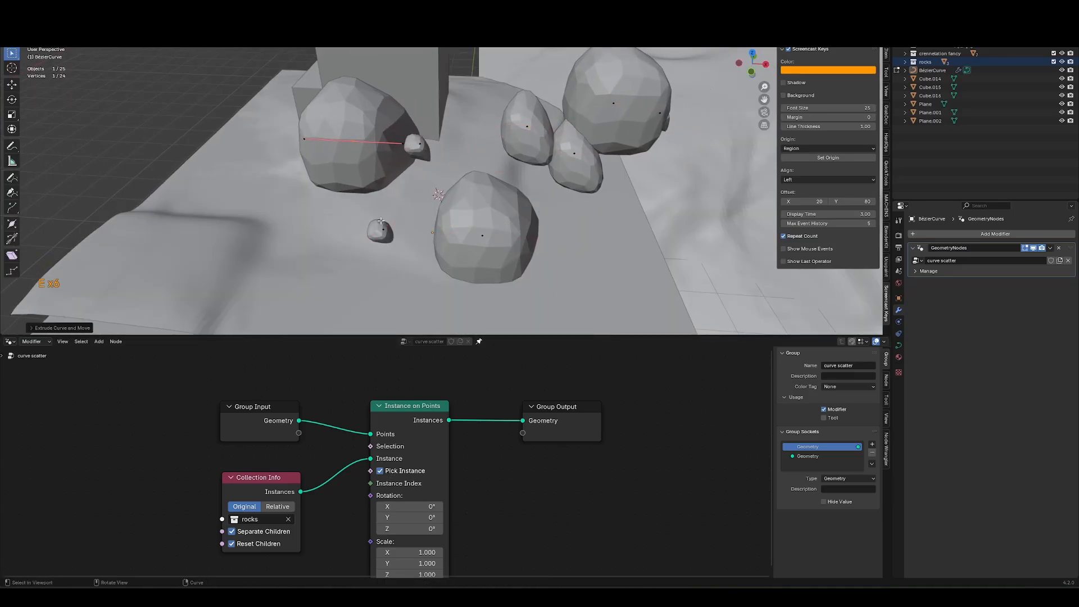
pyautogui.moveTo(461, 244); pyautogui.dragTo(437, 215, button='middle')
pyautogui.moveTo(326, 73); pyautogui.dragTo(694, 194)
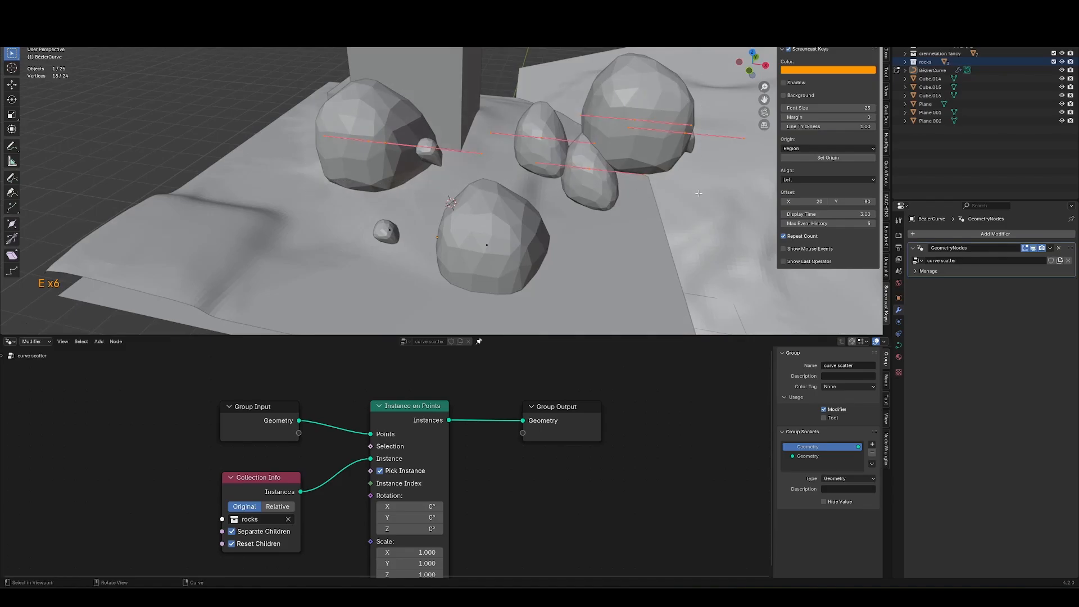
pyautogui.press('x')
pyautogui.click(687, 195)
# Insert a Resample Curve node before Instance on Points, switch it to Length mode and set the length to 1.3 m.
pyautogui.press('a')
pyautogui.hotkey('shift', 'a')
pyautogui.write('res')
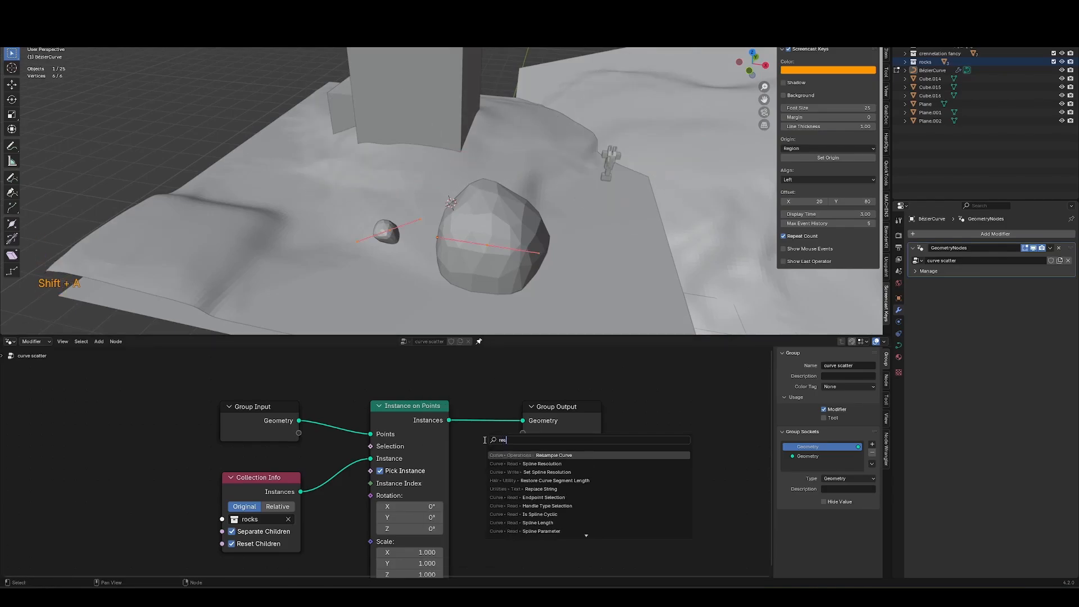
pyautogui.press('Return')
pyautogui.click(321, 402)
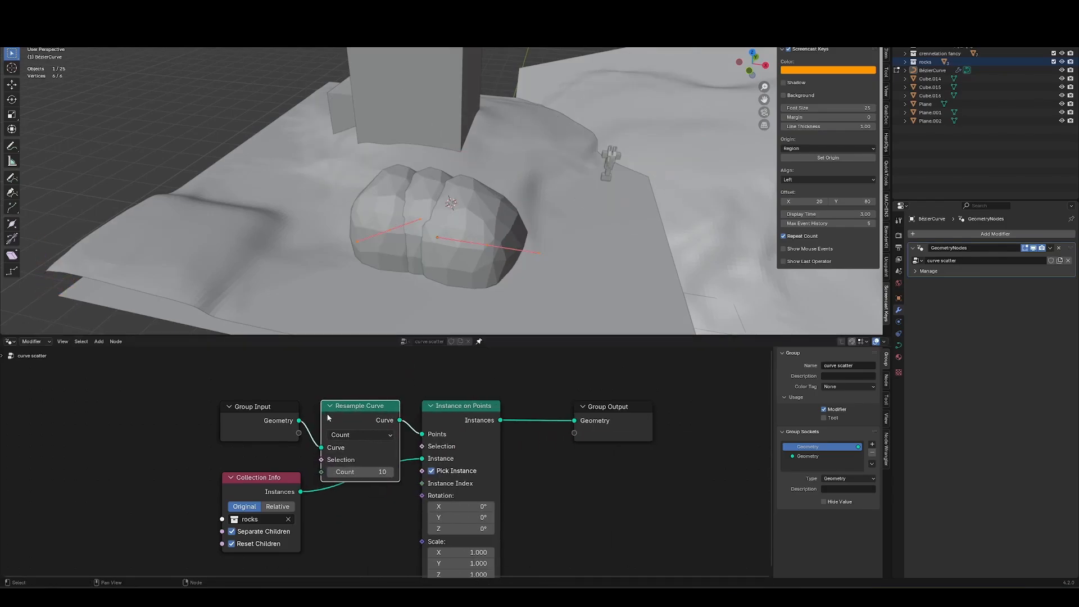
pyautogui.click(357, 489)
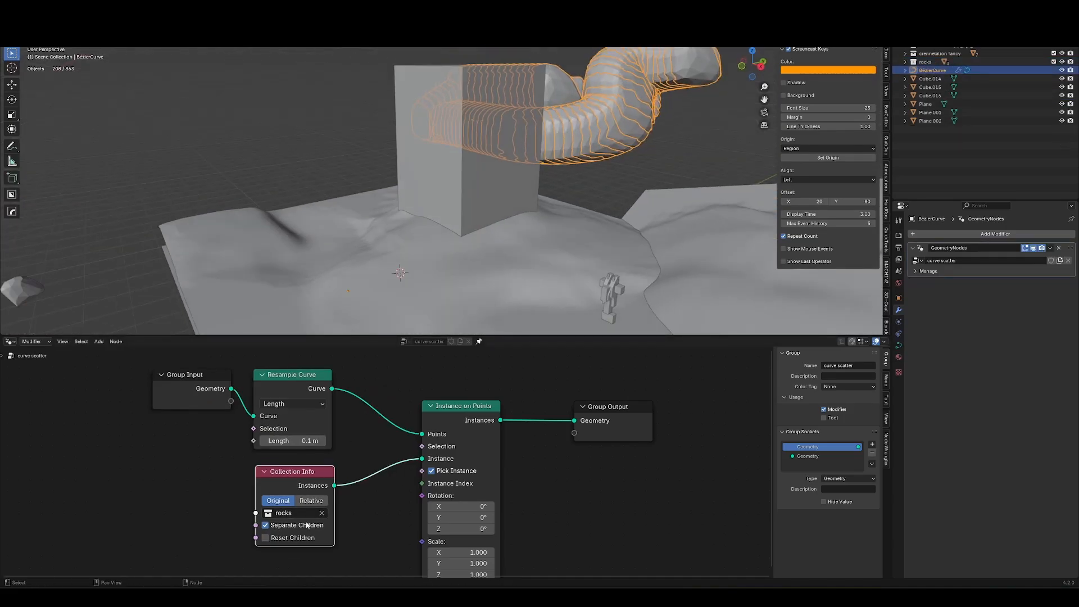
pyautogui.click(266, 538)
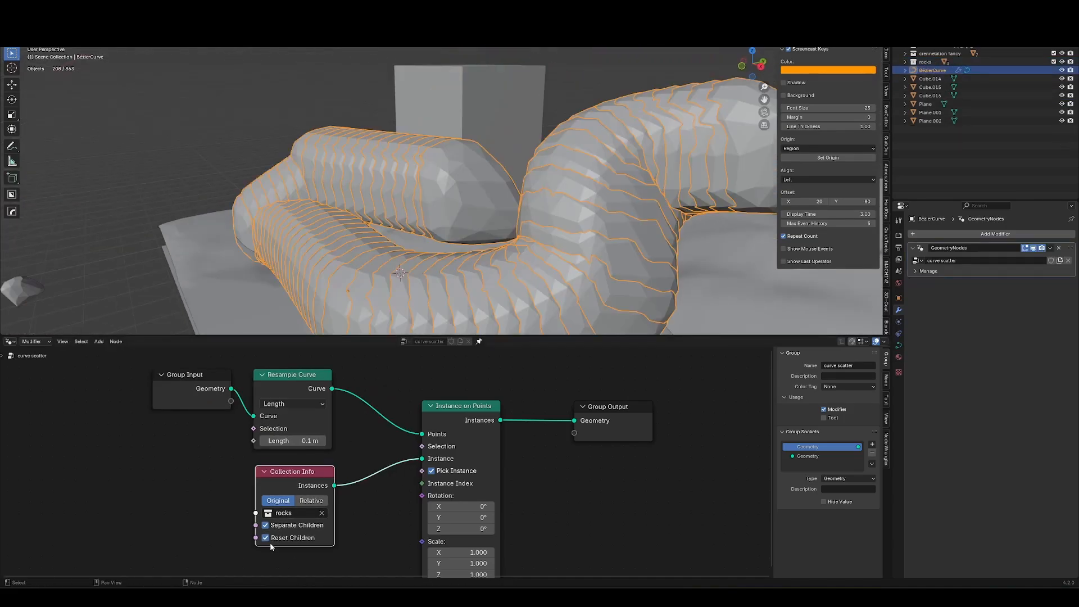
pyautogui.moveTo(286, 441); pyautogui.dragTo(296, 441)
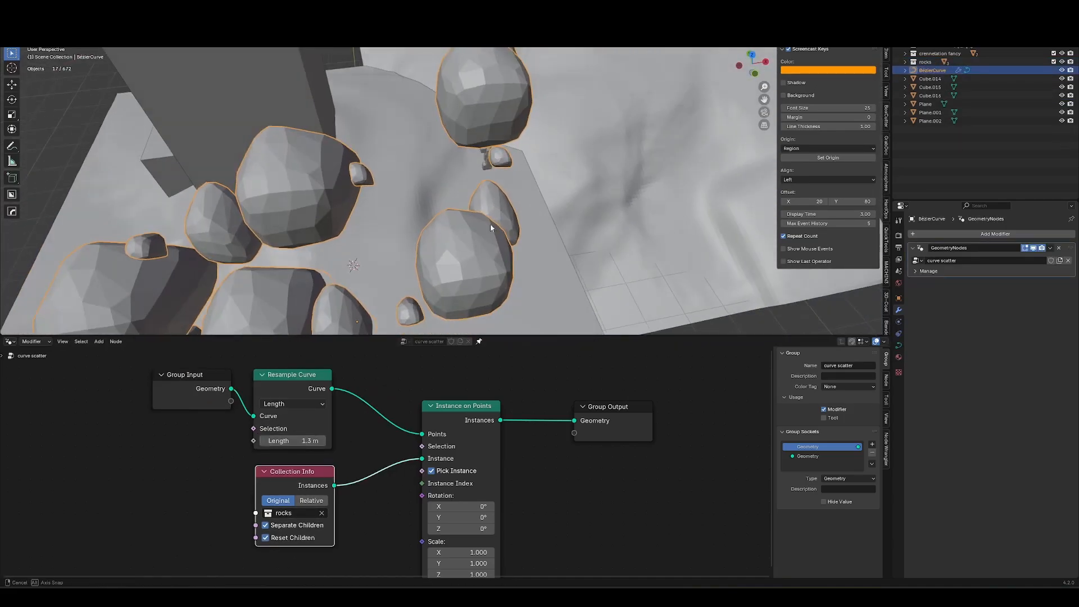
# Delete all of the curve's points in edit mode.
pyautogui.press('Tab')
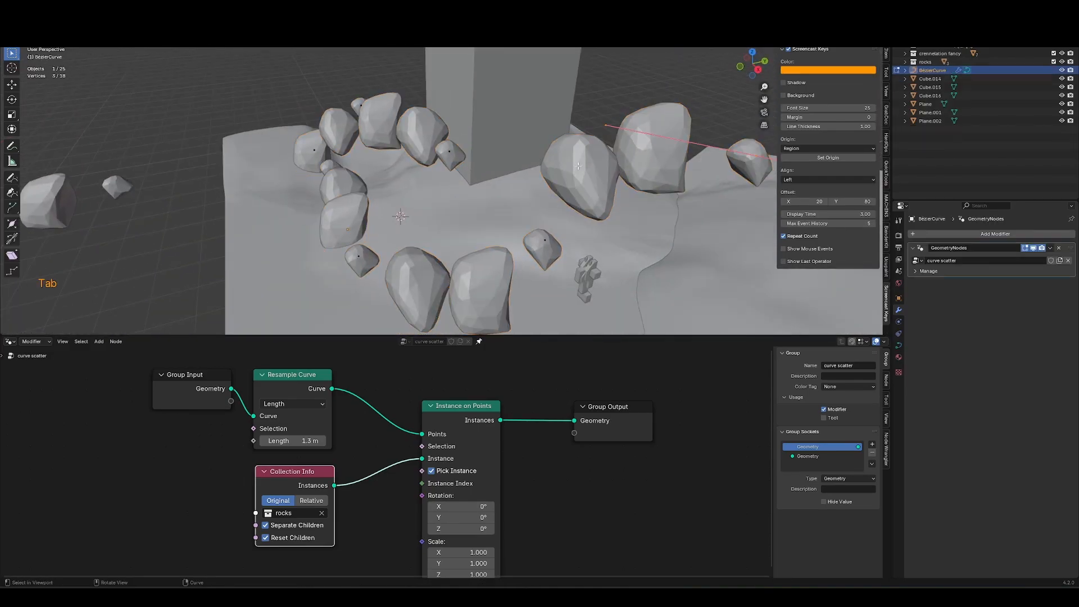
pyautogui.moveTo(472, 214); pyautogui.dragTo(493, 210, button='middle')
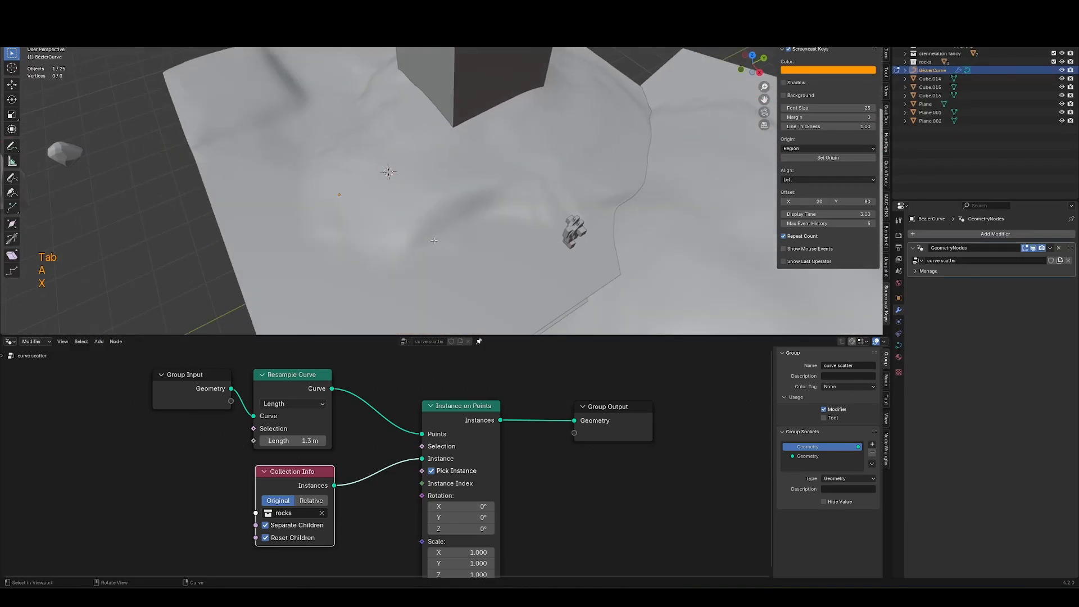
pyautogui.press('x')
pyautogui.click(517, 224)
pyautogui.moveTo(523, 192); pyautogui.dragTo(473, 211, button='middle')
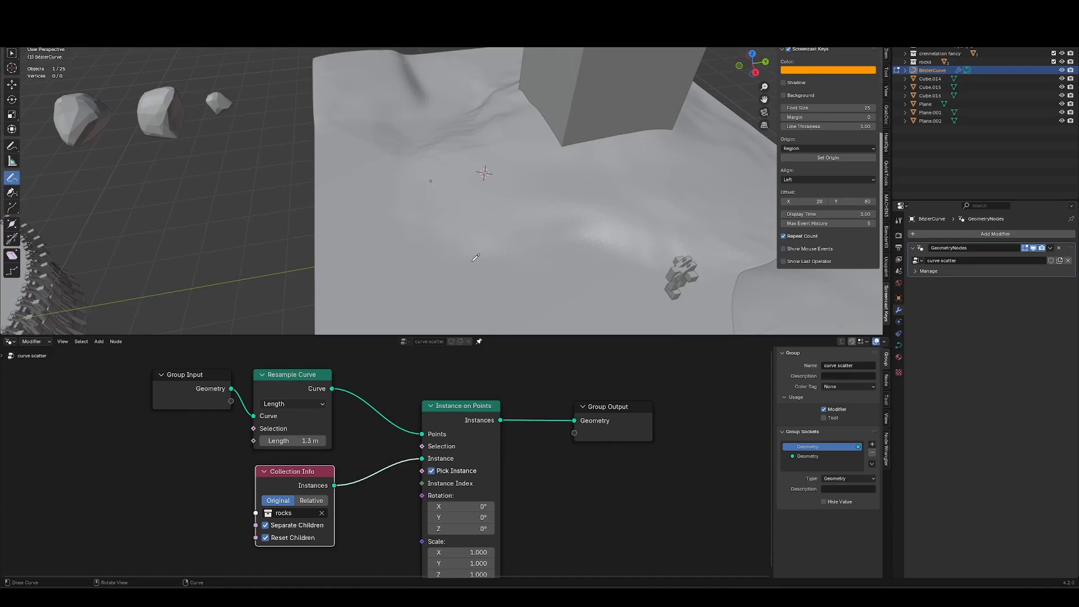
# Draw several freehand curve strokes over the terrain, then delete them all.
pyautogui.moveTo(537, 282); pyautogui.dragTo(479, 109)
pyautogui.moveTo(479, 118); pyautogui.dragTo(573, 132, button='middle')
pyautogui.moveTo(430, 188)
pyautogui.keyDown('shift'); pyautogui.mouseDown(button='middle')
pyautogui.moveTo(508, 166)
pyautogui.moveTo(501, 219)
pyautogui.mouseUp(button='middle'); pyautogui.keyUp('shift')
pyautogui.moveTo(485, 212); pyautogui.dragTo(450, 92)
pyautogui.moveTo(450, 107); pyautogui.dragTo(540, 81, button='middle')
pyautogui.moveTo(413, 130); pyautogui.dragTo(350, 303)
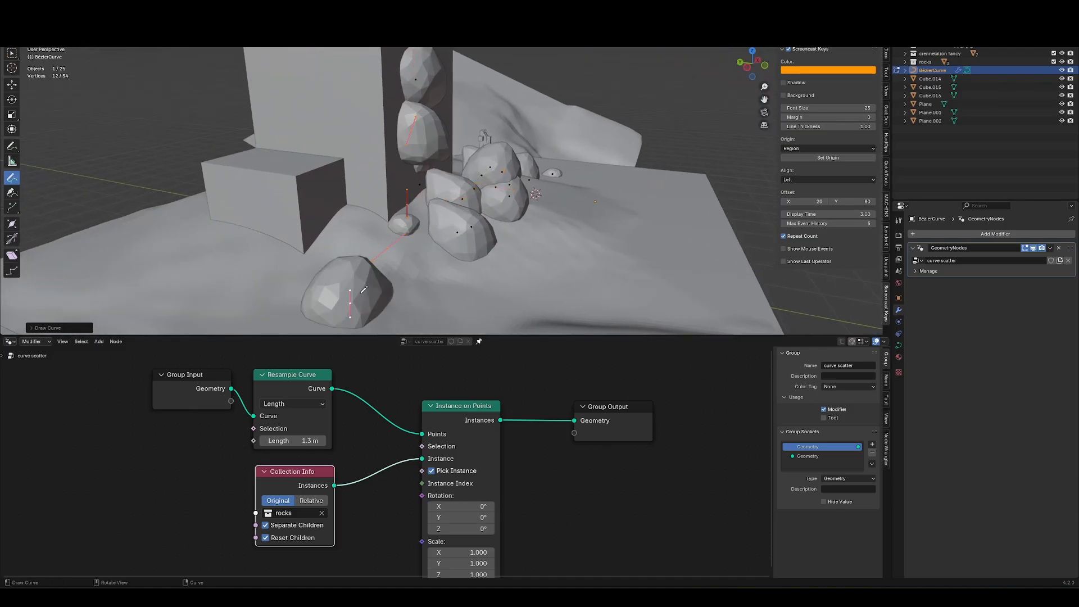
pyautogui.moveTo(383, 259); pyautogui.dragTo(331, 182)
pyautogui.moveTo(360, 248); pyautogui.dragTo(397, 216, button='middle')
pyautogui.moveTo(397, 147); pyautogui.dragTo(285, 242)
pyautogui.moveTo(292, 241)
pyautogui.mouseDown(button='middle')
pyautogui.moveTo(449, 222)
pyautogui.moveTo(473, 229)
pyautogui.mouseUp(button='middle')
pyautogui.moveTo(472, 231)
pyautogui.mouseDown()
pyautogui.moveTo(366, 212)
pyautogui.moveTo(421, 183)
pyautogui.mouseUp()
pyautogui.moveTo(551, 203); pyautogui.dragTo(467, 217, button='middle')
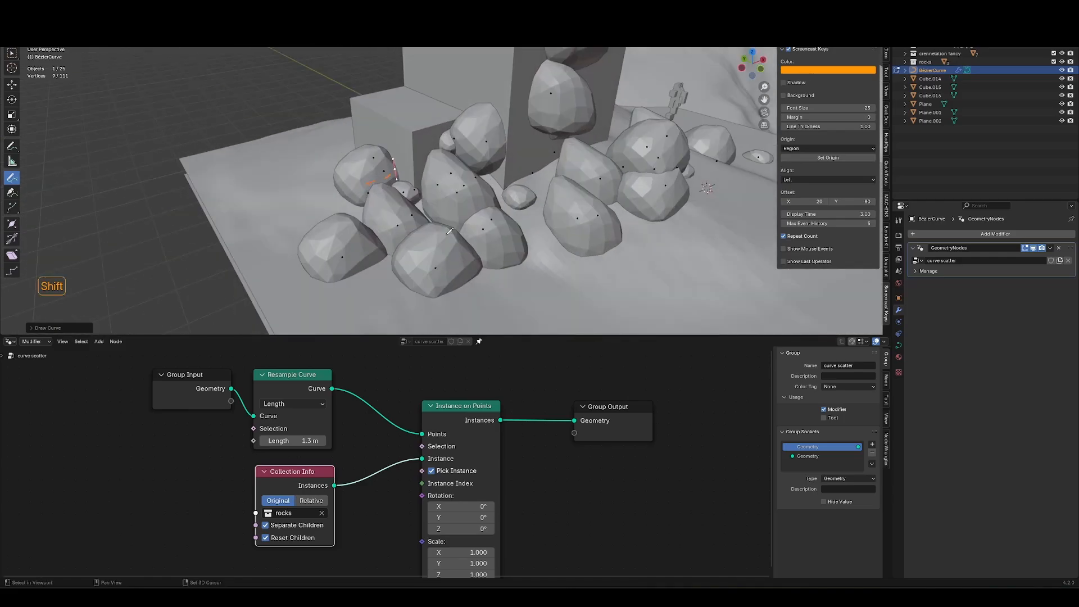
pyautogui.moveTo(554, 224)
pyautogui.keyDown('shift'); pyautogui.mouseDown(button='middle')
pyautogui.moveTo(633, 225)
pyautogui.moveTo(369, 186)
pyautogui.moveTo(411, 182)
pyautogui.moveTo(449, 225)
pyautogui.moveTo(482, 233)
pyautogui.mouseUp(button='middle'); pyautogui.keyUp('shift')
pyautogui.press('a')
pyautogui.press('x')
pyautogui.click(366, 187)
# Select the three source rocks and scale them down.
pyautogui.moveTo(482, 233); pyautogui.dragTo(444, 180)
pyautogui.scroll(-5, 444, 225)
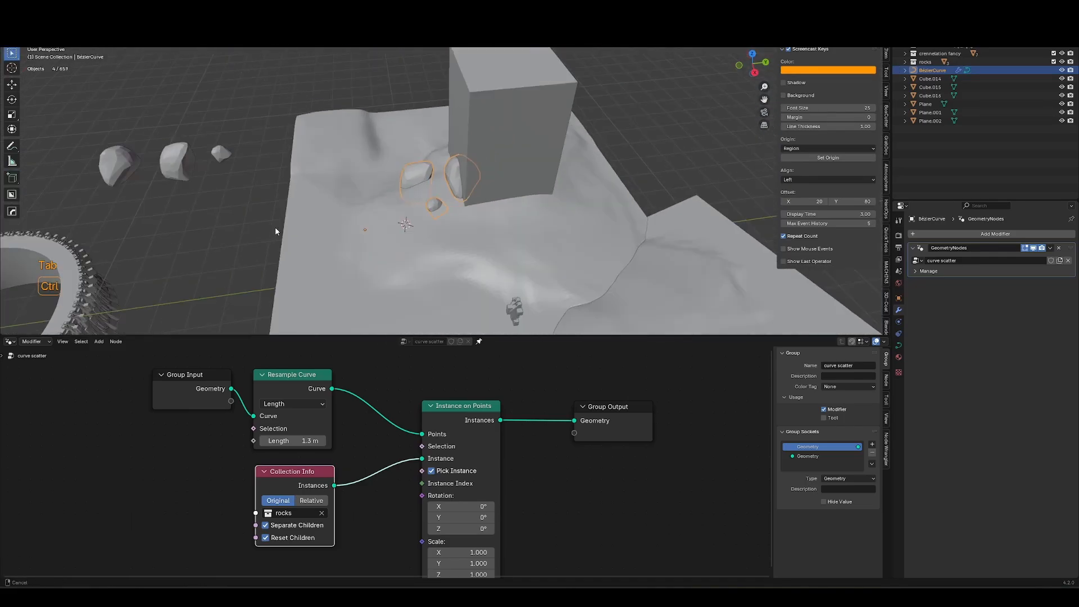
pyautogui.press('Tab')
pyautogui.click(248, 181)
pyautogui.keyDown('shift'); pyautogui.click(161, 184); pyautogui.keyUp('shift')
pyautogui.keyDown('shift'); pyautogui.click(218, 192); pyautogui.keyUp('shift')
pyautogui.press('Tab')
pyautogui.press('a')
pyautogui.moveTo(321, 209); pyautogui.dragTo(393, 216, button='middle')
pyautogui.press('.')
pyautogui.click(393, 263)
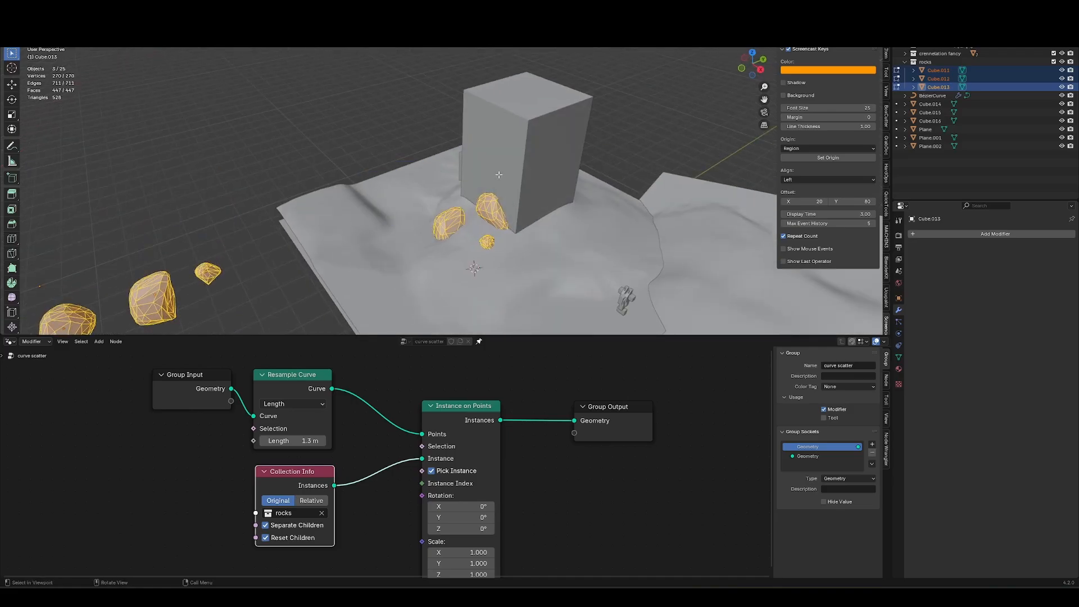
pyautogui.press('s')
pyautogui.click(374, 231)
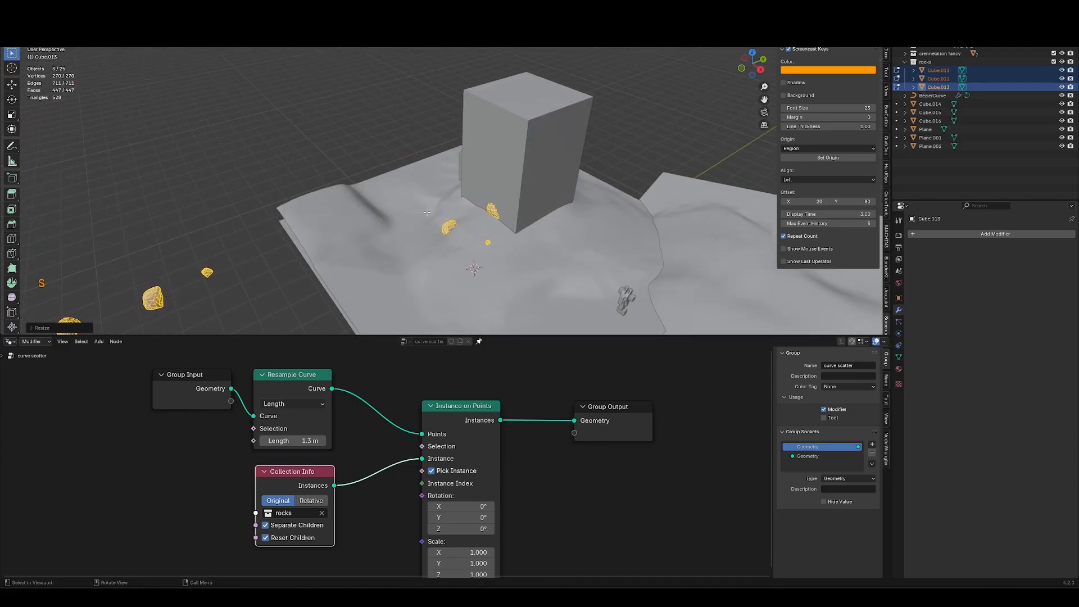
# Enter the curve's edit mode and draw new freehand rock paths across the terrain.
pyautogui.press('Tab')
pyautogui.moveTo(450, 166); pyautogui.dragTo(495, 203, button='middle')
pyautogui.click(509, 198)
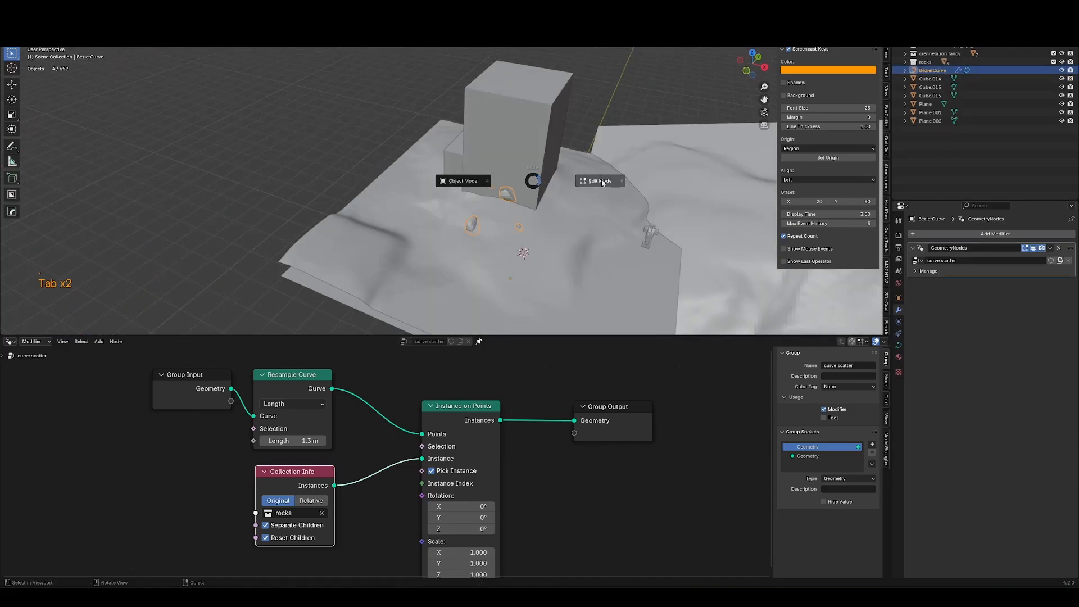
pyautogui.click(601, 181)
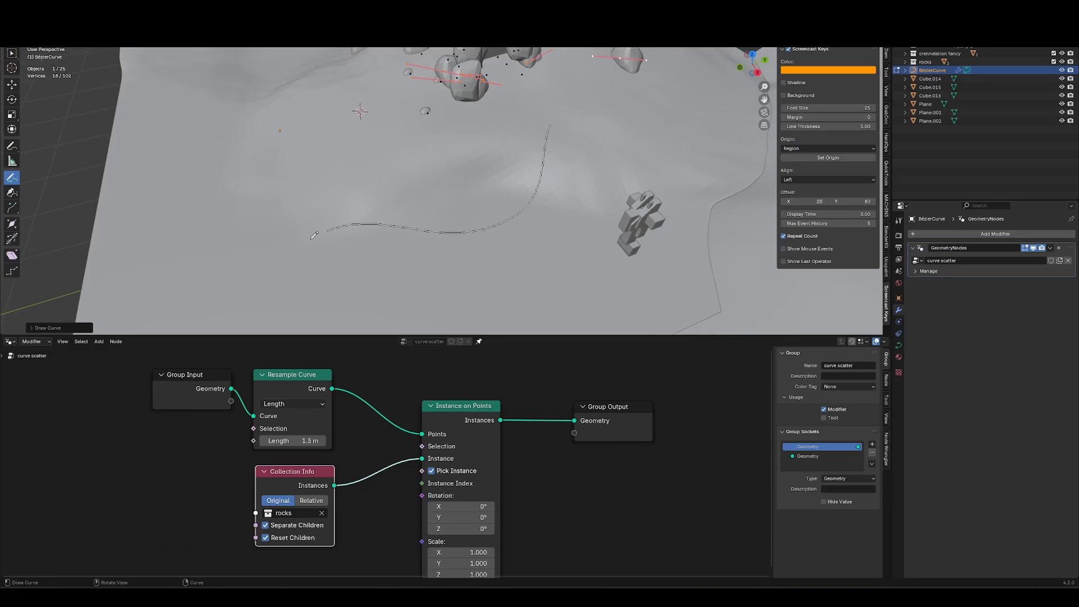
pyautogui.moveTo(312, 239); pyautogui.dragTo(285, 291)
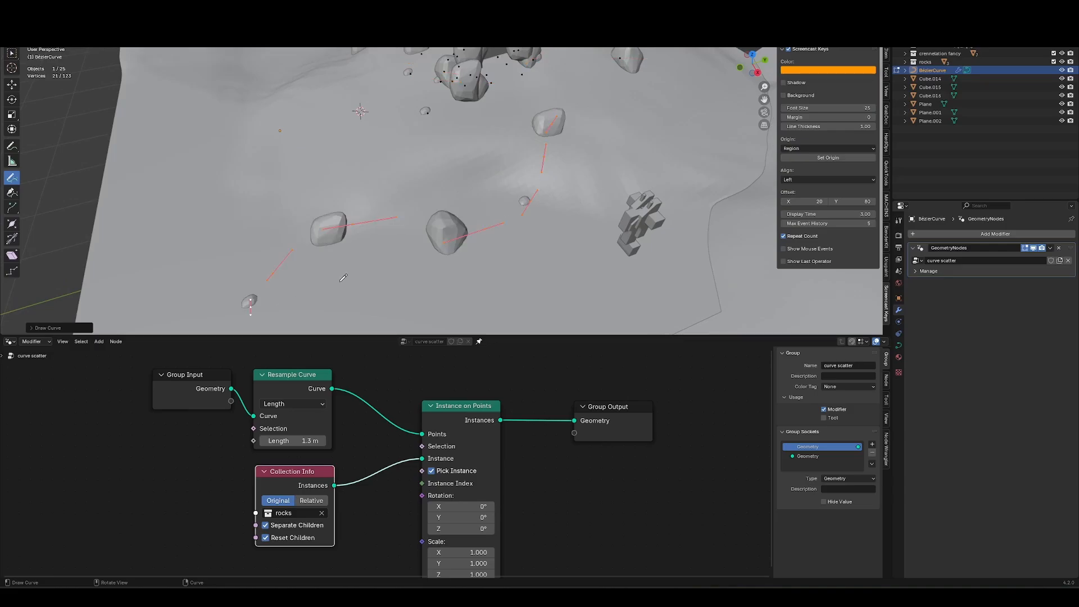
pyautogui.keyDown('shift'); pyautogui.moveTo(378, 329); pyautogui.dragTo(439, 226, button='middle'); pyautogui.keyUp('shift')
pyautogui.scroll(1, 439, 226)
pyautogui.moveTo(664, 176); pyautogui.dragTo(284, 289)
# Set the Resample Curve length to 0.24 m and draw one more path stroke.
pyautogui.keyDown('shift'); pyautogui.moveTo(319, 443); pyautogui.dragTo(221, 445); pyautogui.keyUp('shift')
pyautogui.moveTo(489, 186); pyautogui.dragTo(479, 207, button='middle')
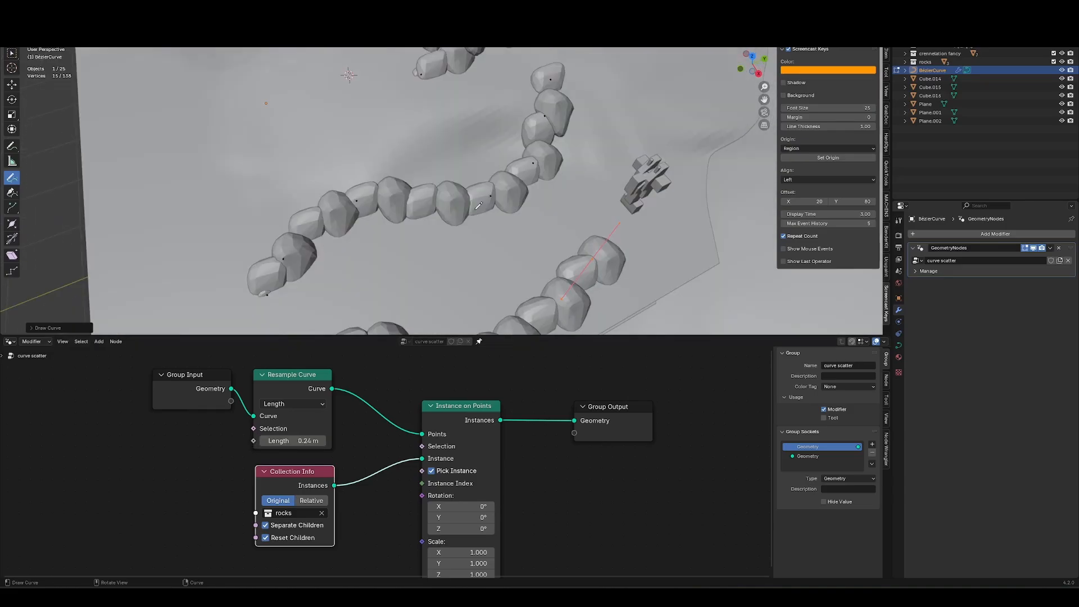
# Move the Group Output node aside and insert a Translate Instances node after Instance on Points.
pyautogui.keyDown('ctrl'); pyautogui.moveTo(367, 438); pyautogui.dragTo(382, 524, button='middle'); pyautogui.keyUp('ctrl')
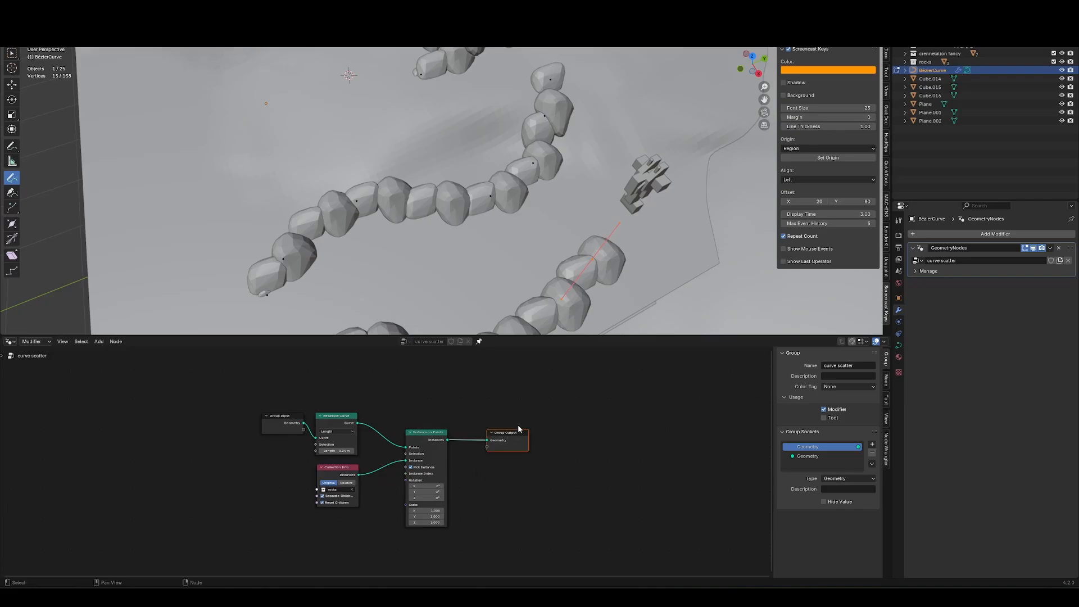
pyautogui.press('g')
pyautogui.click(676, 429)
pyautogui.moveTo(550, 482); pyautogui.dragTo(433, 458, button='middle')
pyautogui.moveTo(421, 464); pyautogui.dragTo(362, 487, button='middle')
pyautogui.hotkey('shift', 'a')
pyautogui.write('tran')
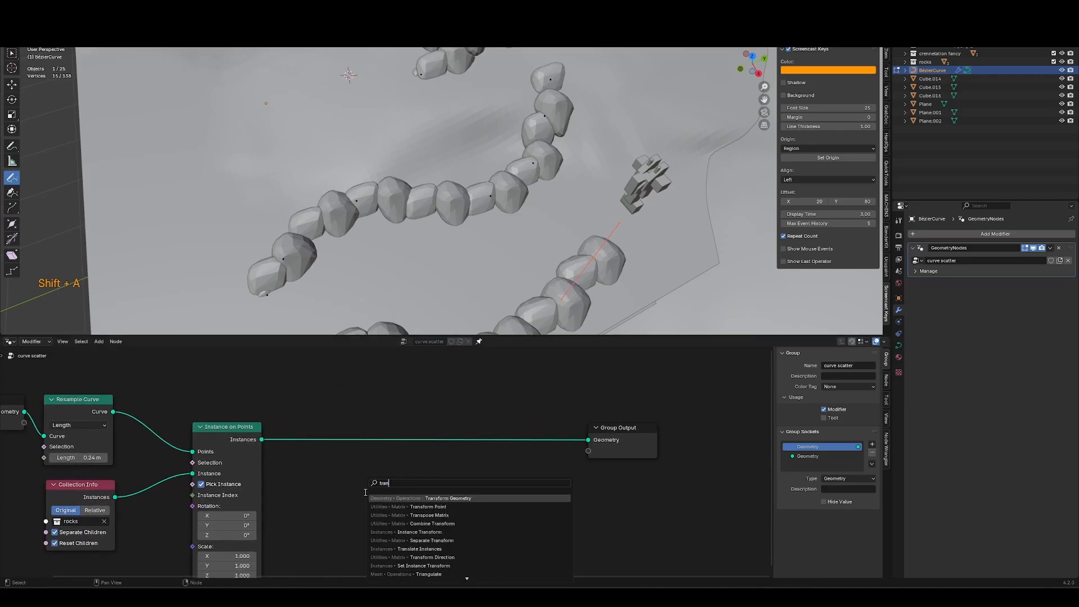
pyautogui.write('sl')
pyautogui.press('Return')
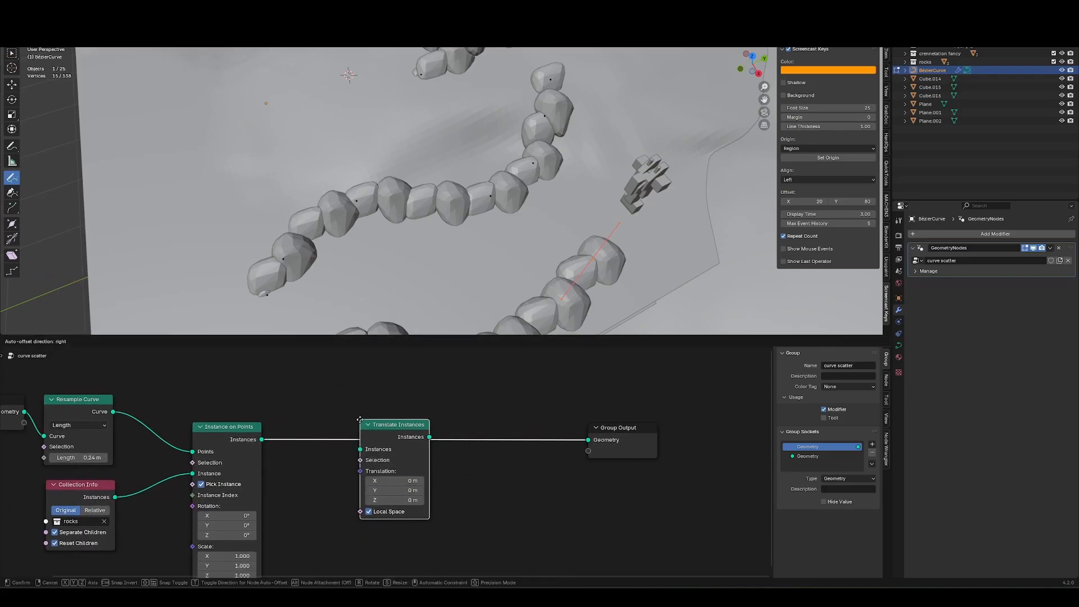
# Connect a vector Random Value node to the Translate Instances translation with min -0.18, -0.22, -0.09 and max 0.26, 0.28, 0.01.
pyautogui.click(360, 419)
pyautogui.moveTo(361, 470); pyautogui.dragTo(331, 487)
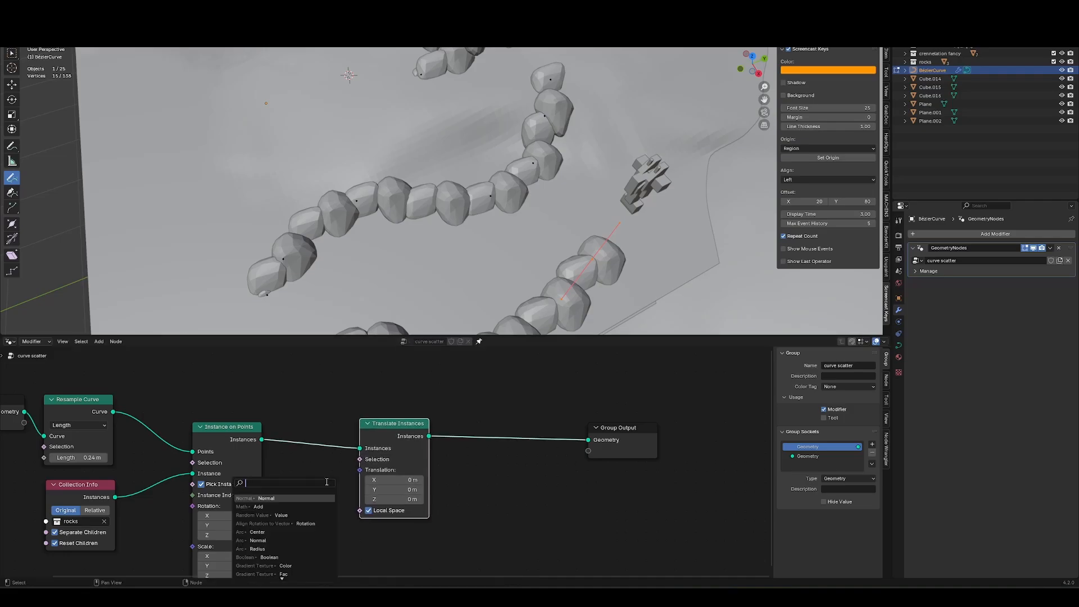
pyautogui.write('random')
pyautogui.press('Return')
pyautogui.click(326, 481)
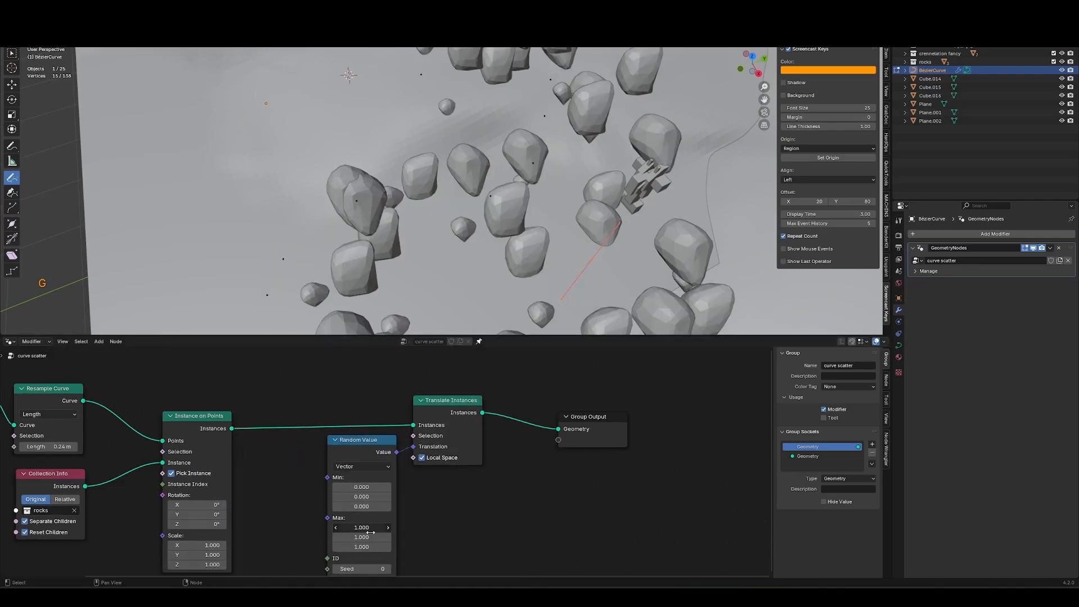
pyautogui.moveTo(362, 527); pyautogui.dragTo(380, 560)
pyautogui.write('0')
pyautogui.press('Return')
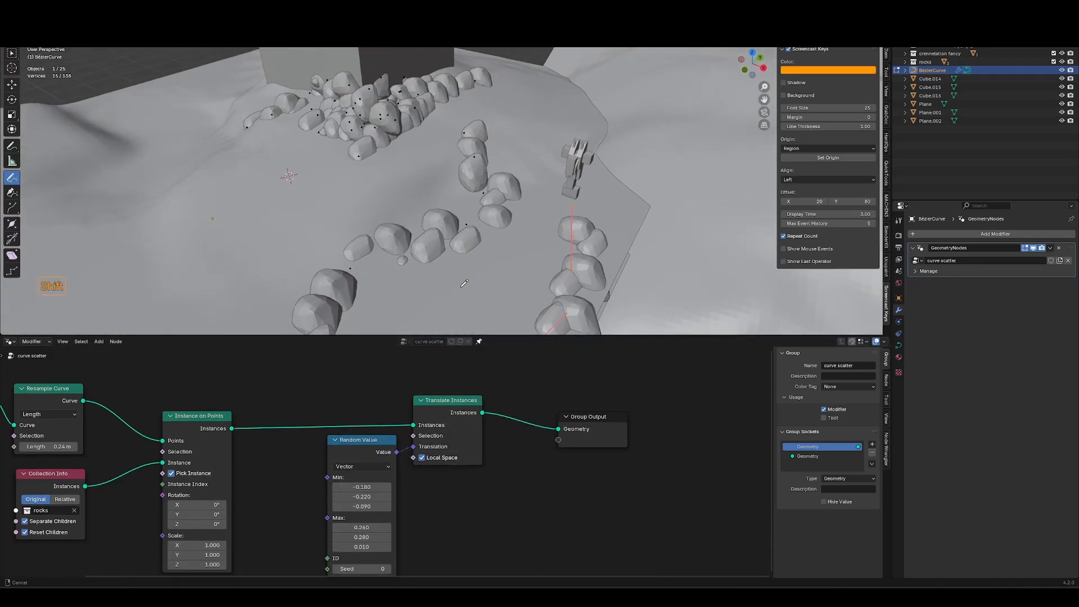
# Move the Group Output node aside and insert a Scale Instances node after Translate Instances.
pyautogui.press('ctrl')
pyautogui.press('g')
pyautogui.hotkey('shift', 'a')
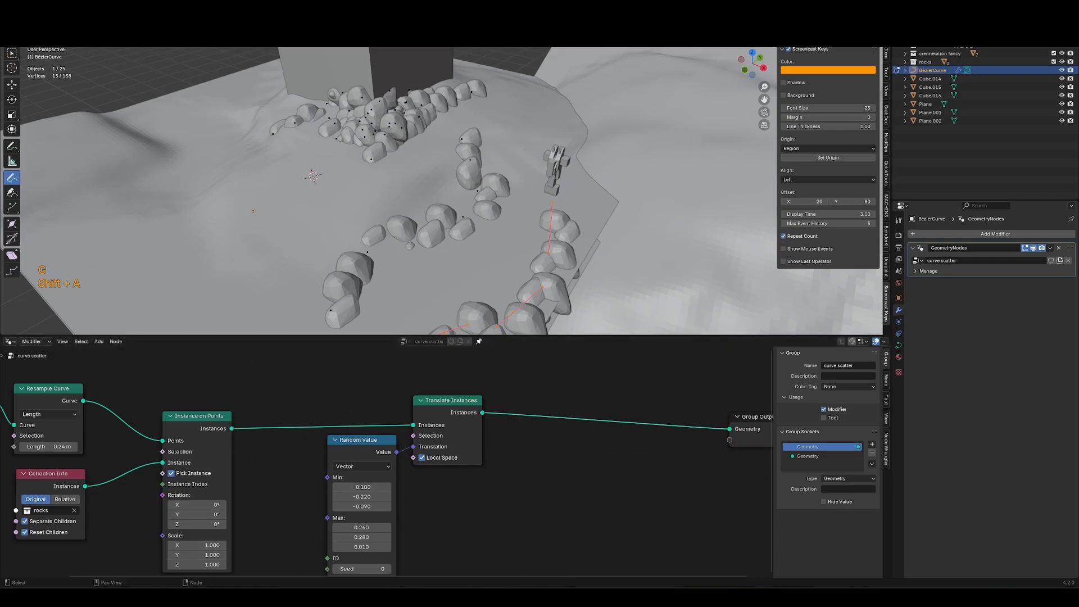
pyautogui.press('x')
pyautogui.hotkey('shift', 'a')
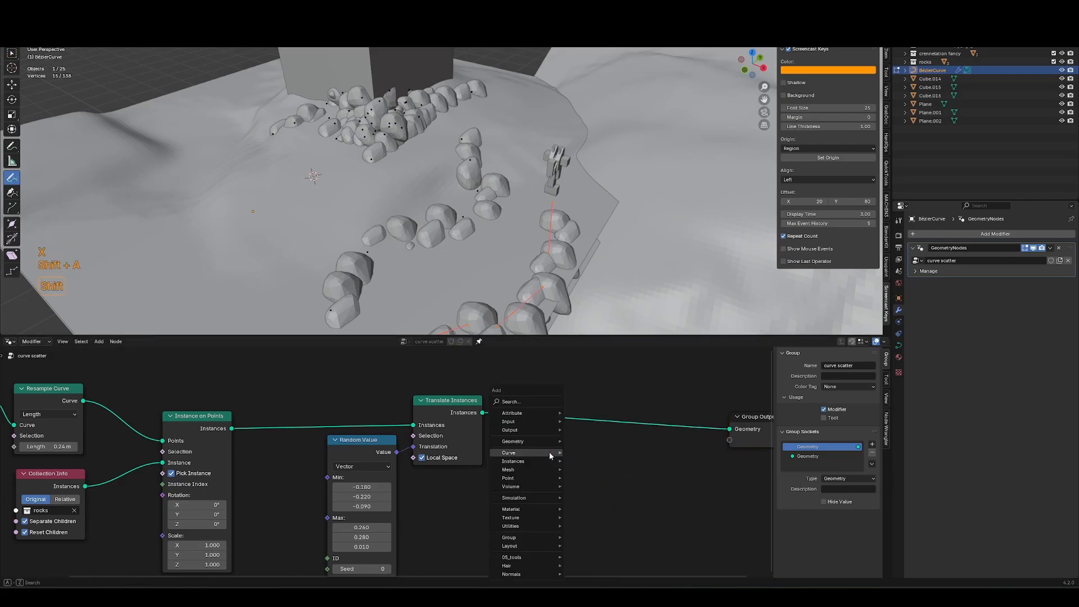
pyautogui.write('scale in')
pyautogui.press('Return')
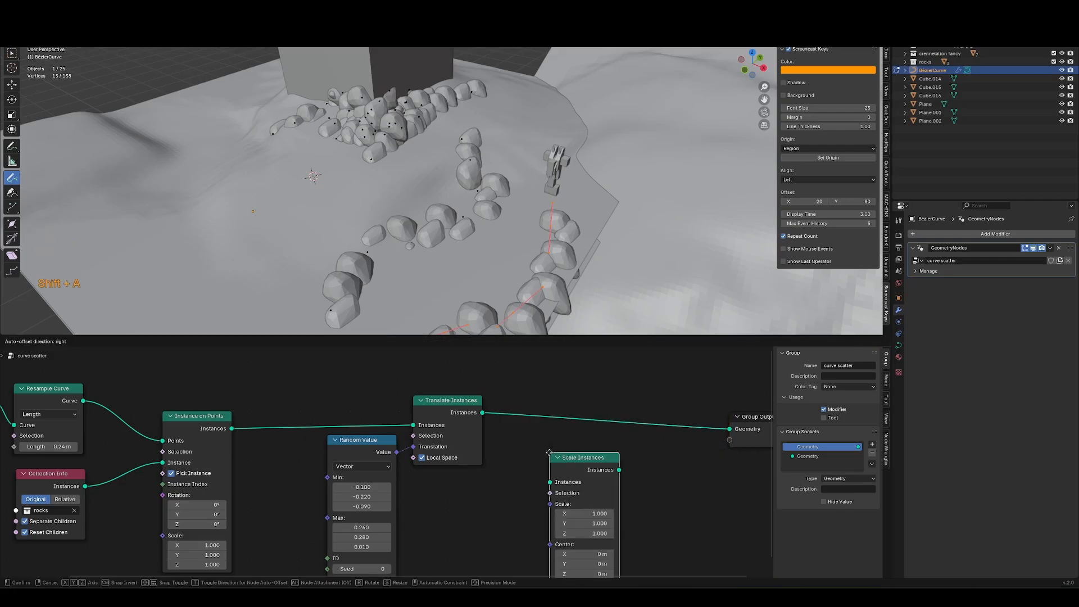
pyautogui.click(621, 392)
# Connect a vector Random Value node to the Scale Instances scale with min 0.51 and max 1.02.
pyautogui.moveTo(621, 442); pyautogui.dragTo(546, 481)
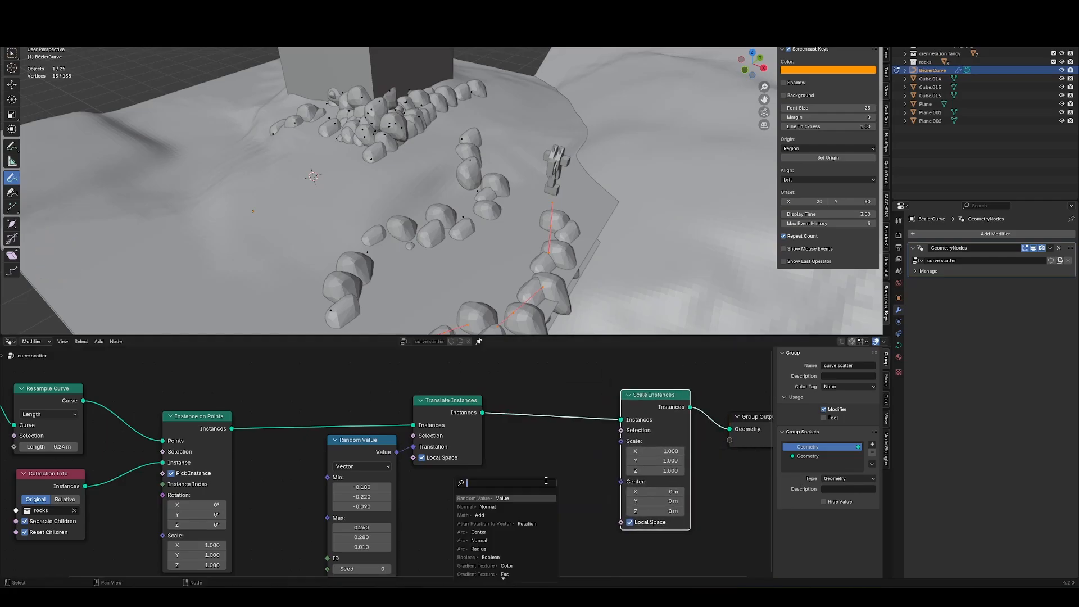
pyautogui.write('random')
pyautogui.press('Return')
pyautogui.click(564, 448)
pyautogui.moveTo(539, 474); pyautogui.dragTo(478, 451, button='middle')
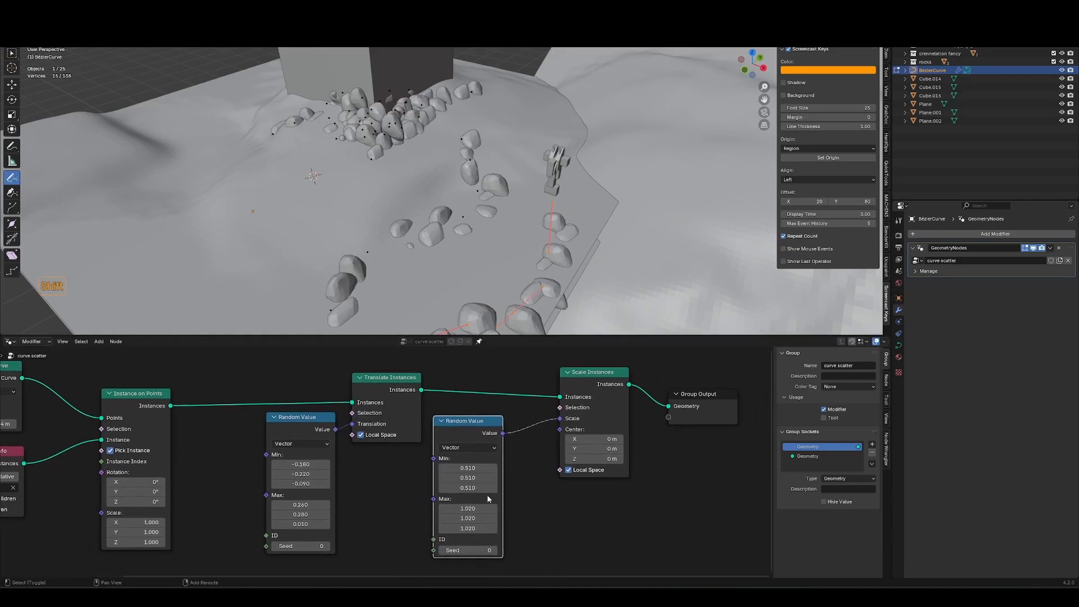
# Enter the curve's edit mode, draw another rock path stroke across the terrain, and return to object mode.
pyautogui.press('Tab')
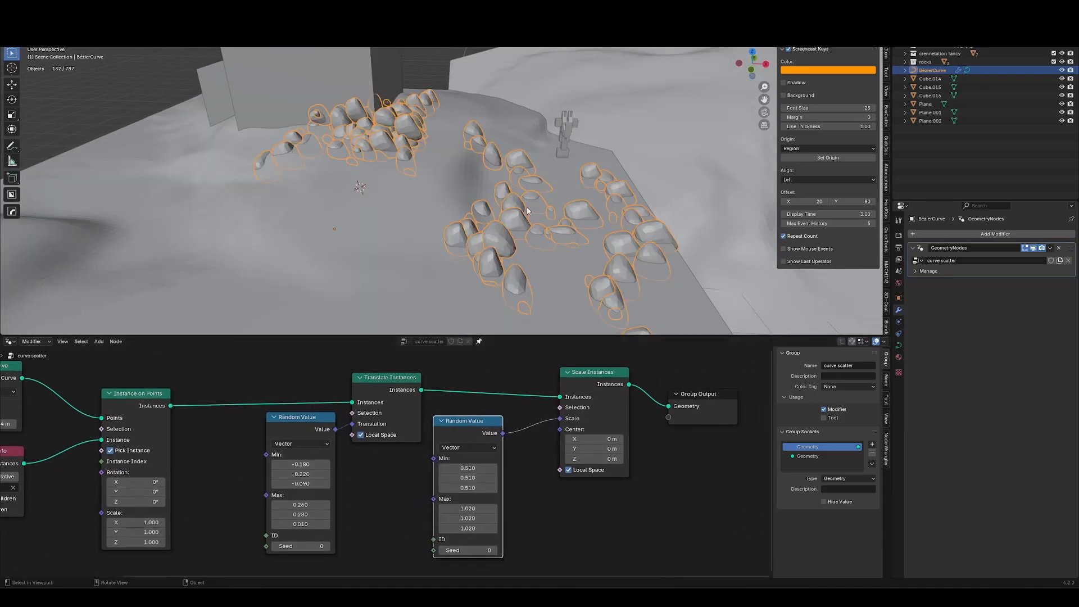
pyautogui.moveTo(528, 211); pyautogui.dragTo(417, 228, button='middle')
pyautogui.press('Tab')
pyautogui.moveTo(458, 236); pyautogui.dragTo(495, 241)
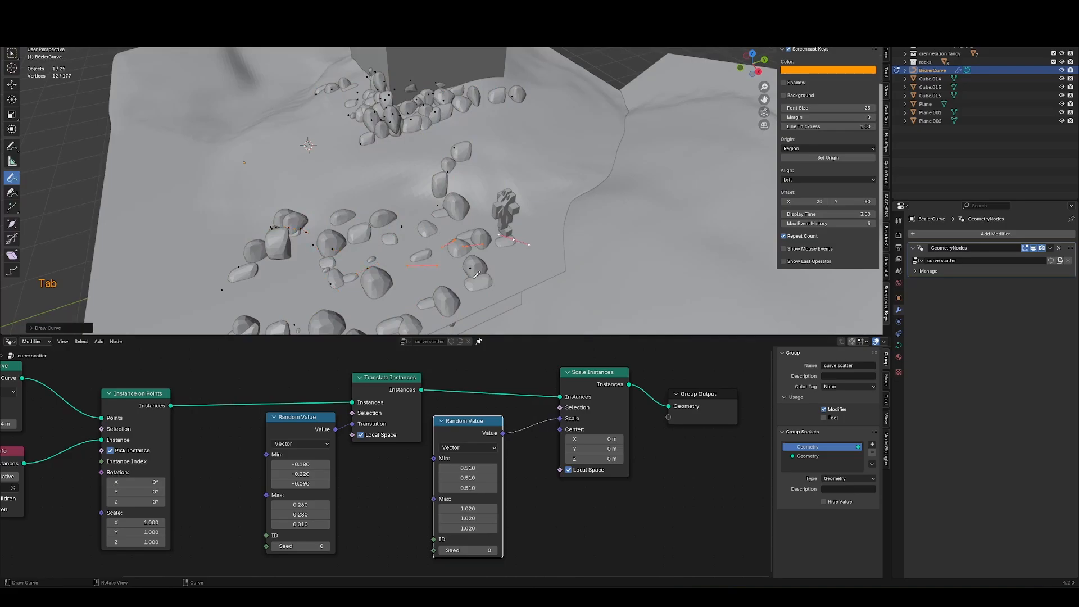
pyautogui.hotkey('alt', 's')
pyautogui.press('Escape')
pyautogui.press('Tab')
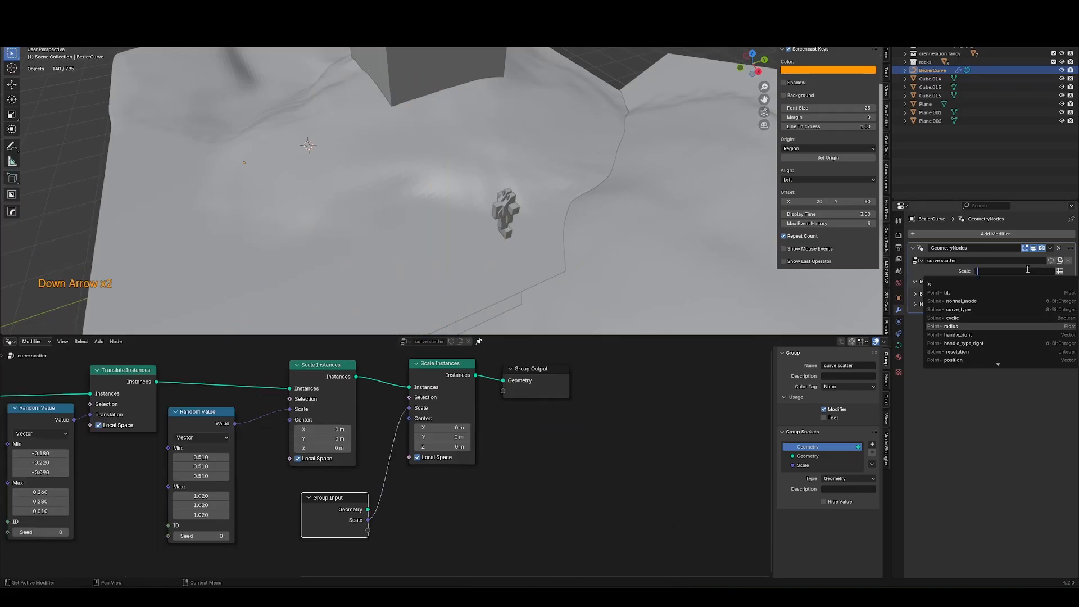
# Expose the Instance on Points scale as a modifier input and set it to the radius attribute.
pyautogui.click(1028, 273)
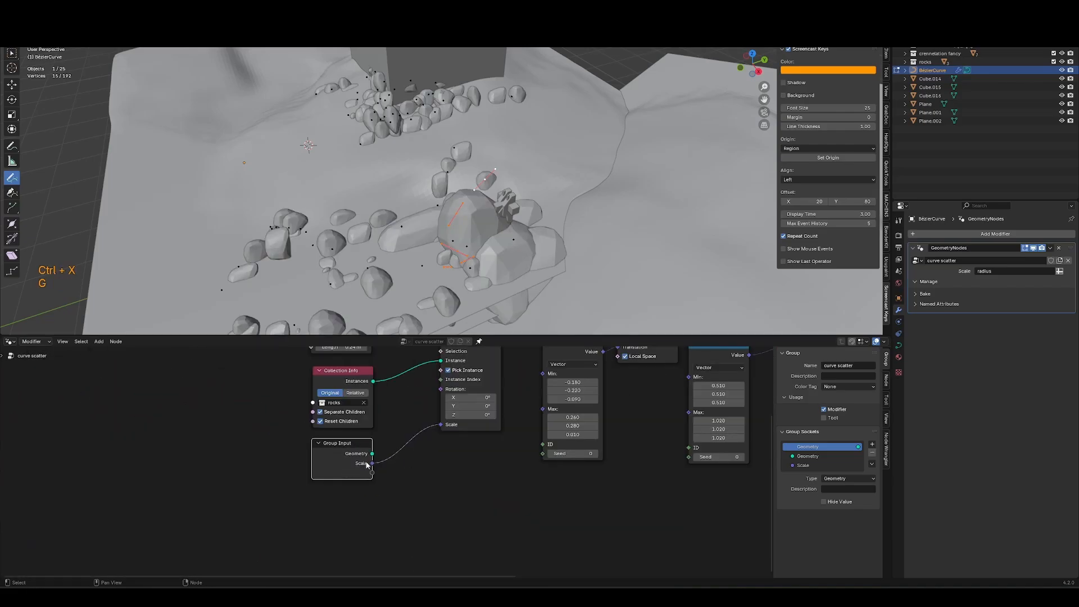
pyautogui.click(1059, 272)
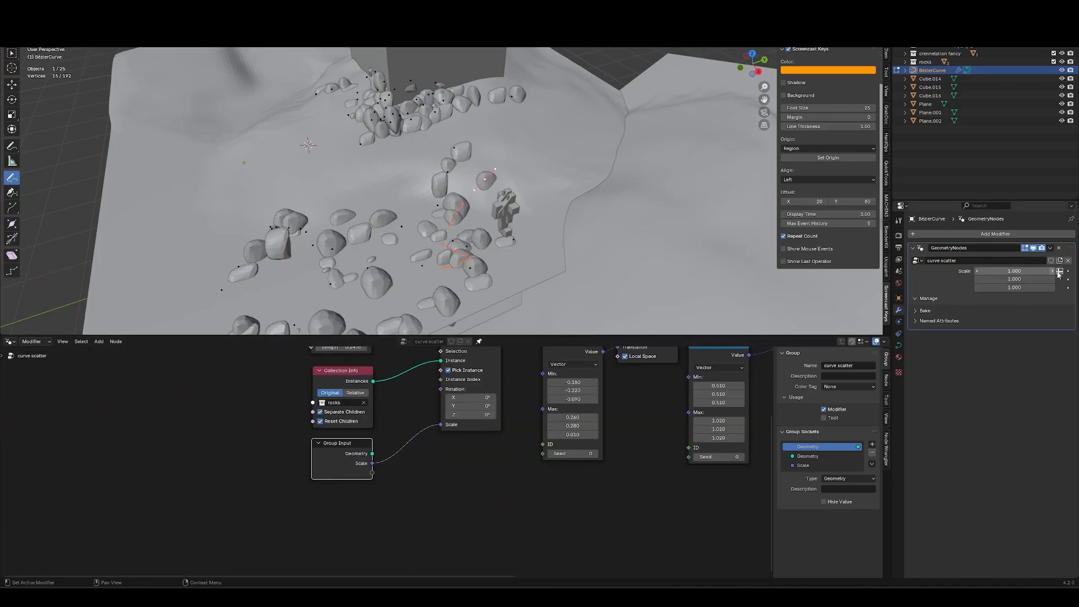
pyautogui.click(1059, 271)
pyautogui.click(1021, 271)
pyautogui.write('radius')
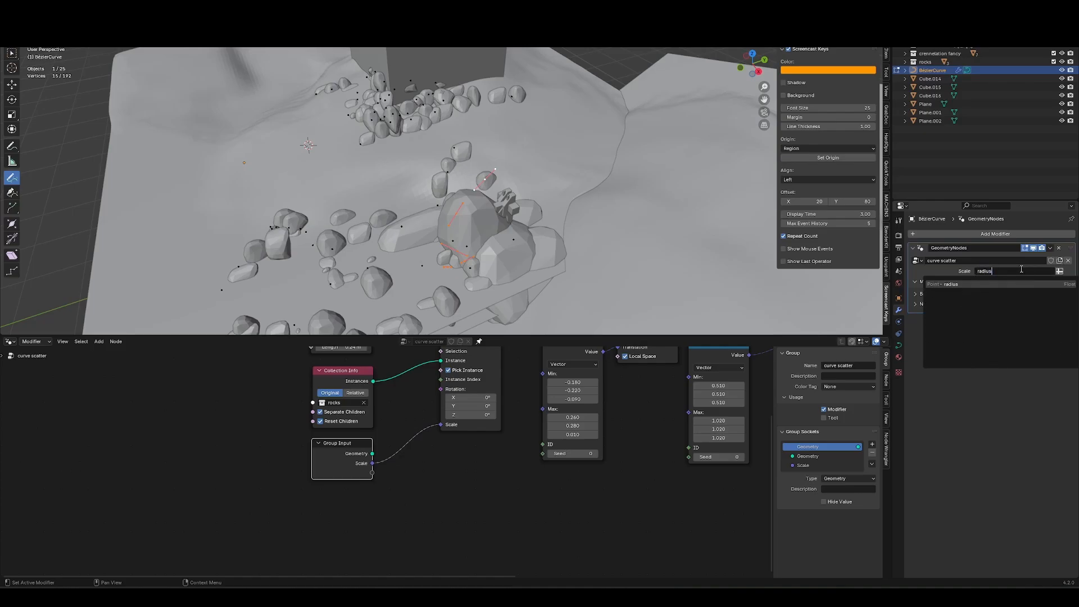
pyautogui.press('Return')
# Draw a new rock path stroke in edit mode and enlarge the radius of its points.
pyautogui.moveTo(414, 201); pyautogui.dragTo(391, 220, button='middle')
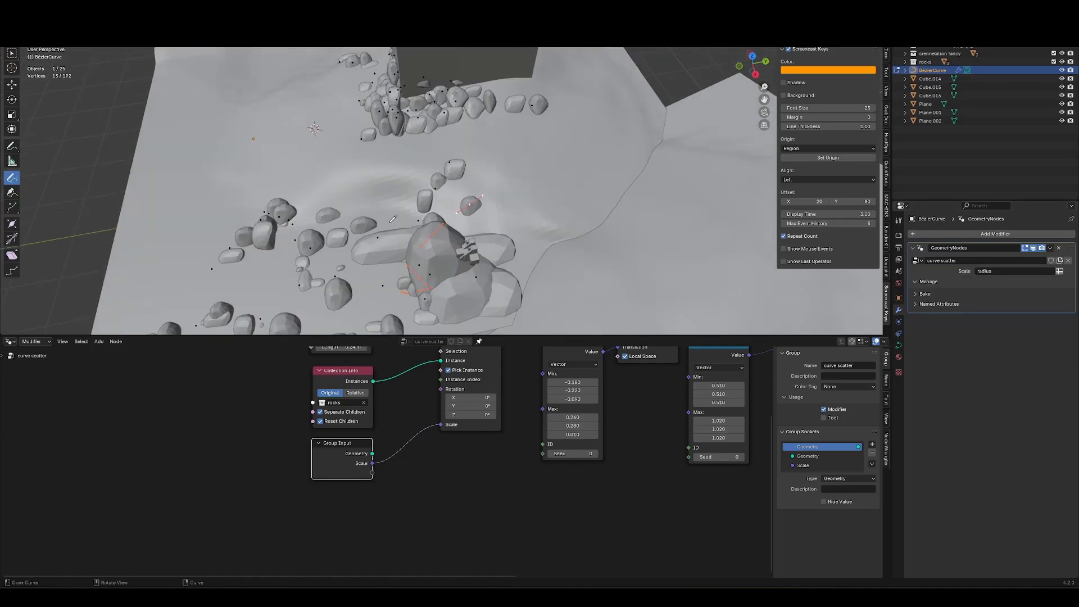
pyautogui.moveTo(333, 288); pyautogui.dragTo(452, 233, button='middle')
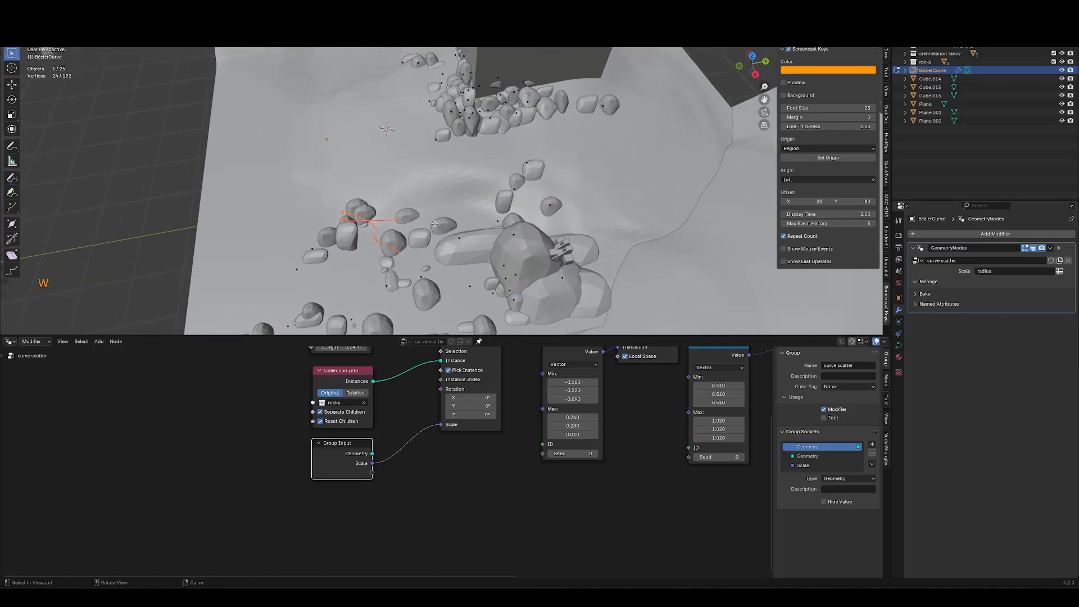
pyautogui.hotkey('alt', 's')
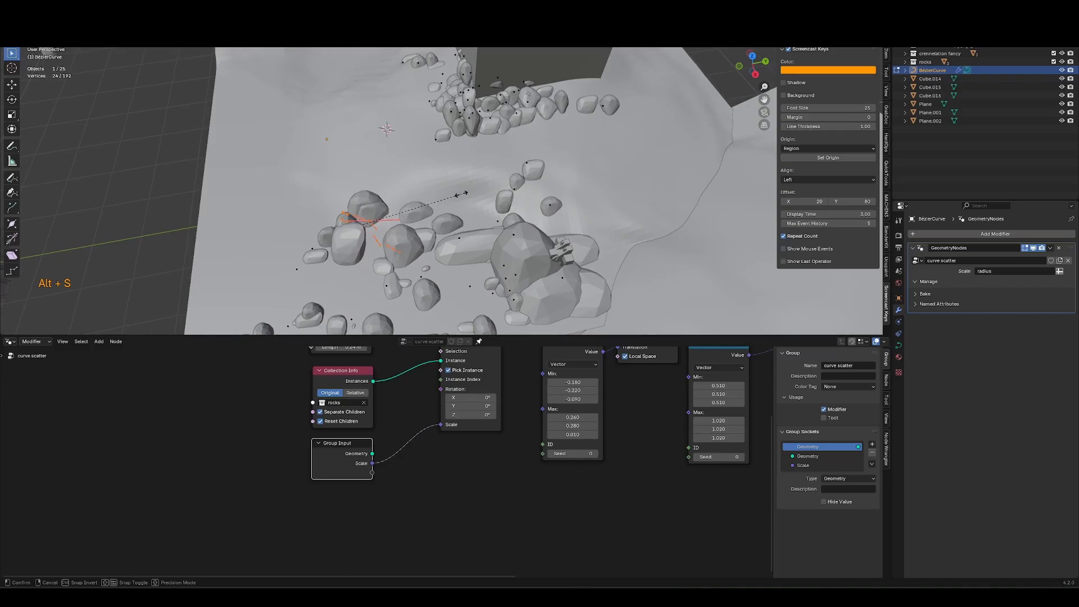
pyautogui.click(448, 204)
# Increase the radius of the curve points near the tower base and draw a short extra stroke there.
pyautogui.click(476, 129)
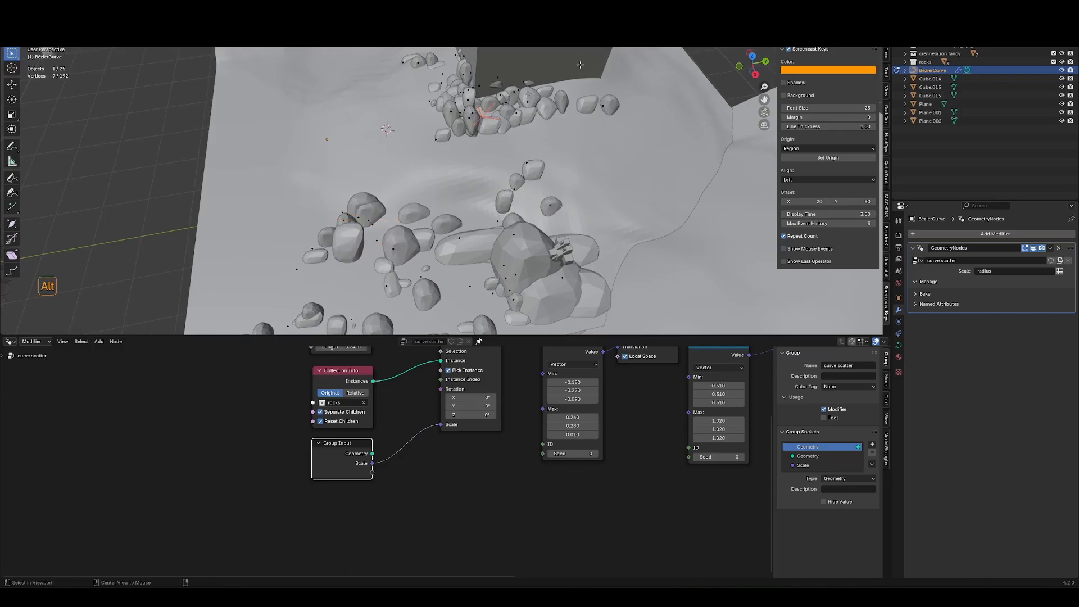
pyautogui.hotkey('alt', 's')
pyautogui.click(544, 88)
pyautogui.moveTo(511, 78); pyautogui.dragTo(550, 109)
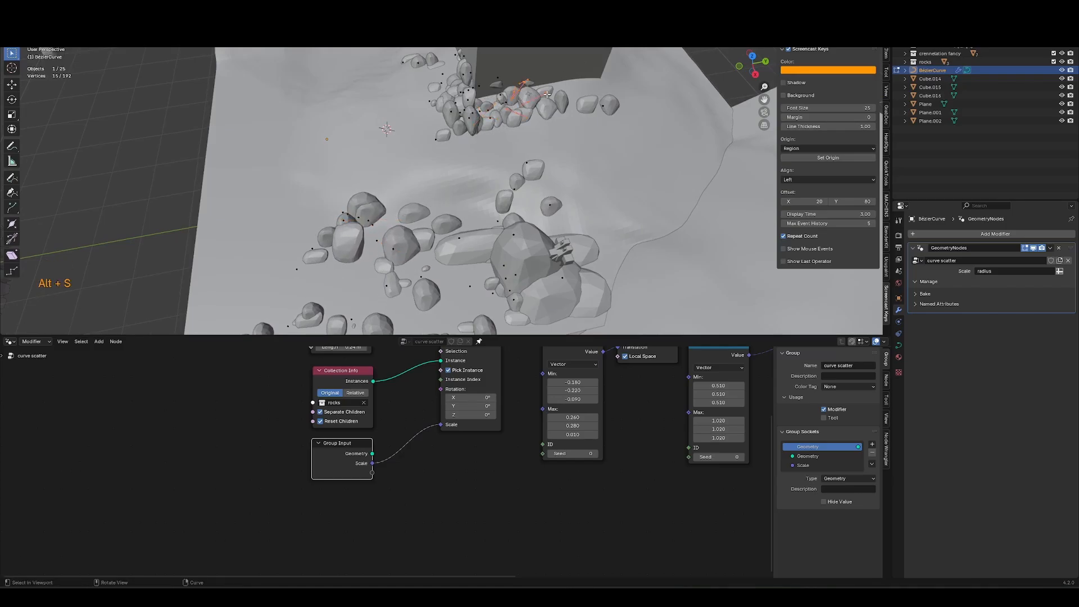
pyautogui.hotkey('alt', 's')
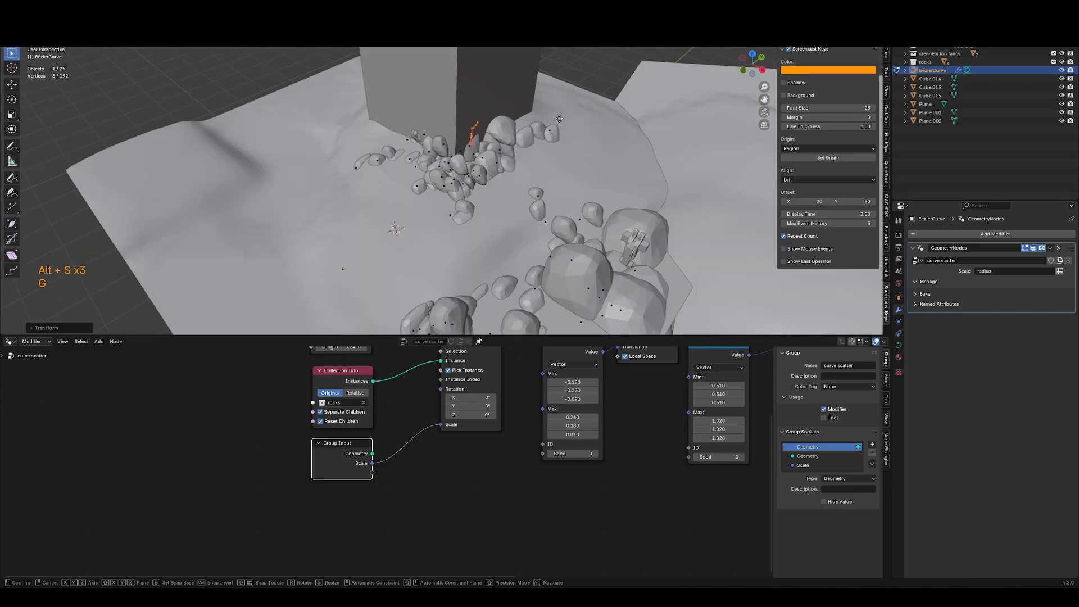
# Select curve points near the tower and move them, cancelling the rotation attempt.
pyautogui.moveTo(562, 134); pyautogui.dragTo(467, 224, button='middle')
pyautogui.press('g')
pyautogui.click(563, 147)
pyautogui.press('r')
pyautogui.press('r')
pyautogui.press('Escape')
# Box-select curve points by the tower, scale them along Z and move them in the horizontal plane.
pyautogui.moveTo(332, 132); pyautogui.dragTo(461, 188)
pyautogui.hotkey('alt', 'z')
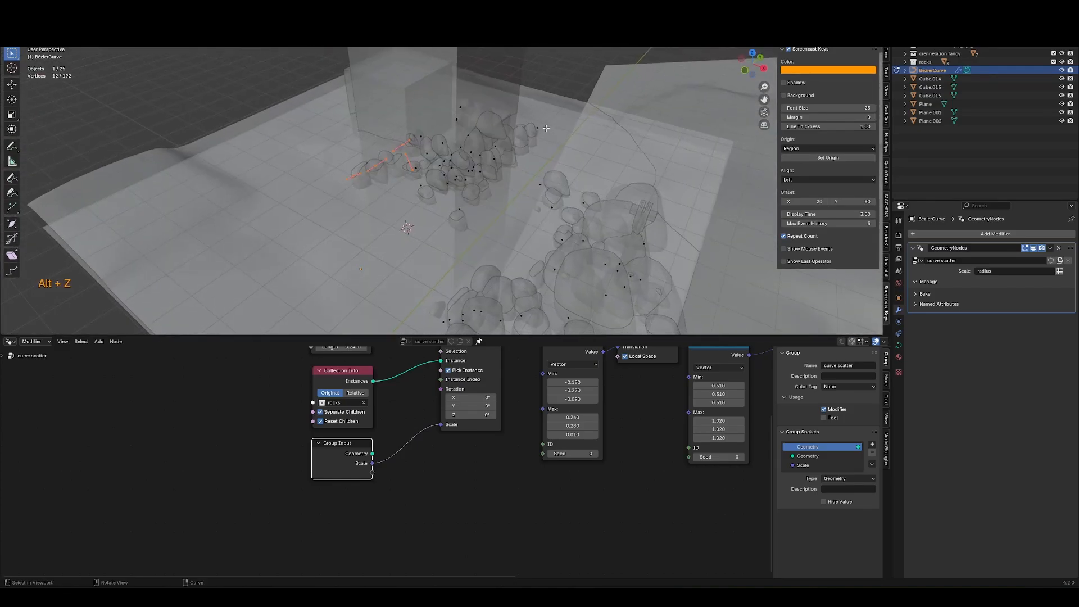
pyautogui.hotkey('alt', 'z')
pyautogui.moveTo(478, 168); pyautogui.dragTo(554, 107, button='middle')
pyautogui.press('s')
pyautogui.press('z')
pyautogui.click(546, 126)
pyautogui.press('g')
pyautogui.hotkey('shift', 'z')
pyautogui.click(513, 145)
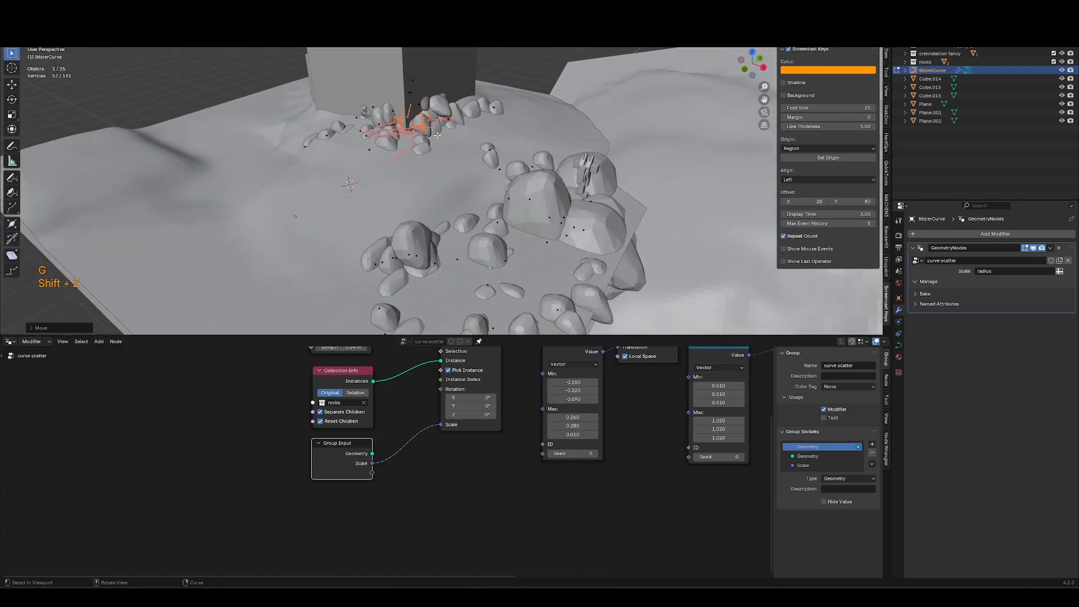
# Select a group of curve points and move them along Z.
pyautogui.moveTo(465, 146); pyautogui.dragTo(512, 179)
pyautogui.press('g')
pyautogui.moveTo(512, 168); pyautogui.dragTo(546, 117, button='middle')
pyautogui.press('z')
pyautogui.click(544, 140)
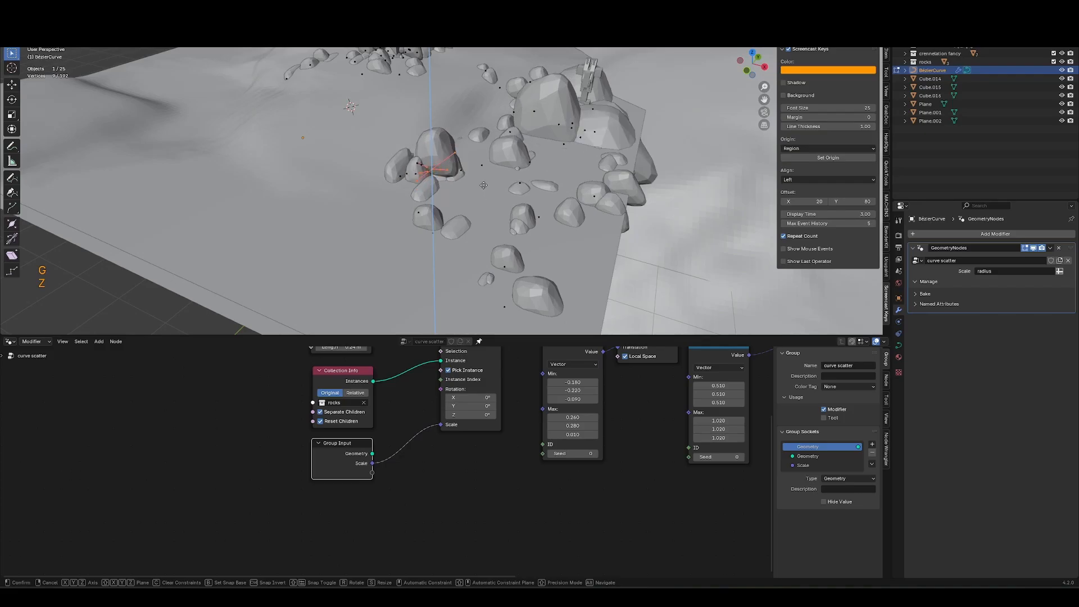
# Draw two more short rock strokes near the terrain edge and scale their radius.
pyautogui.click(446, 167)
pyautogui.keyDown('shift'); pyautogui.moveTo(447, 167); pyautogui.dragTo(472, 208, button='middle'); pyautogui.keyUp('shift')
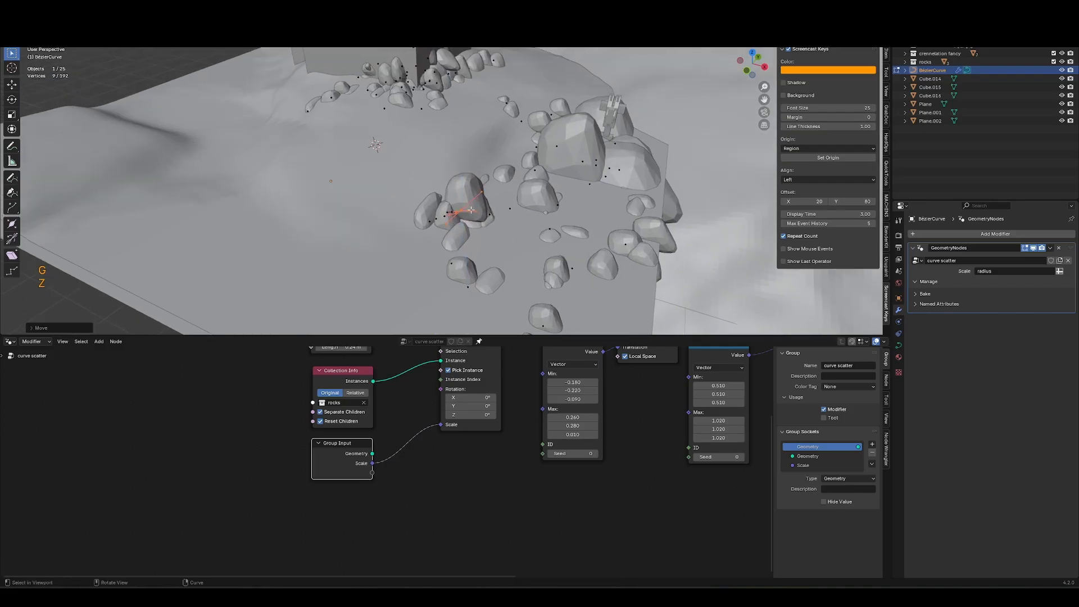
pyautogui.click(13, 178)
pyautogui.moveTo(281, 179); pyautogui.dragTo(416, 208, button='middle')
pyautogui.keyDown('shift'); pyautogui.moveTo(315, 196); pyautogui.dragTo(416, 168, button='middle'); pyautogui.keyUp('shift')
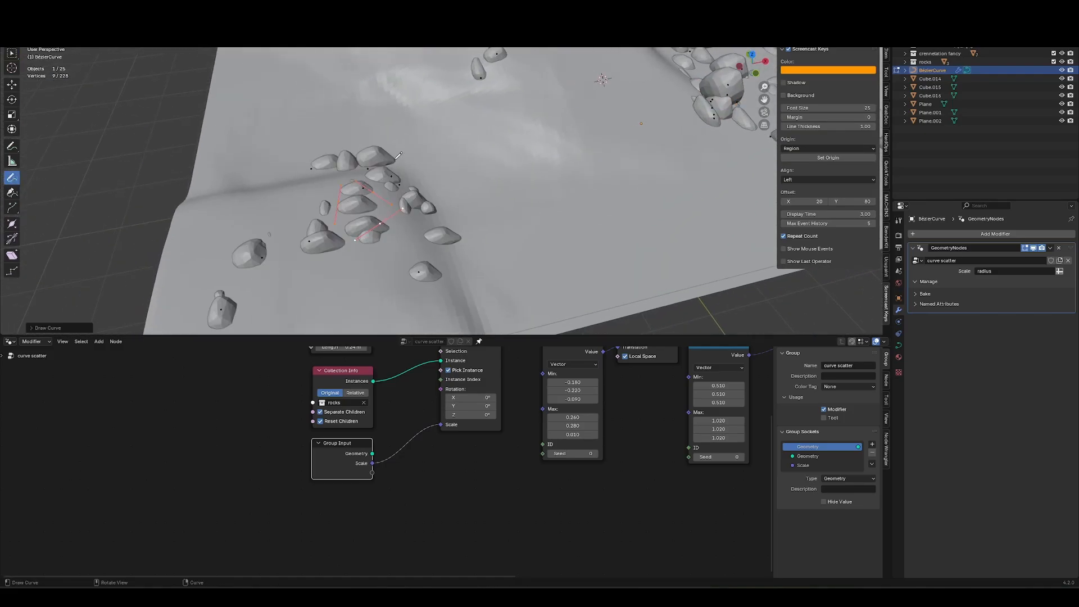
pyautogui.hotkey('alt', 's')
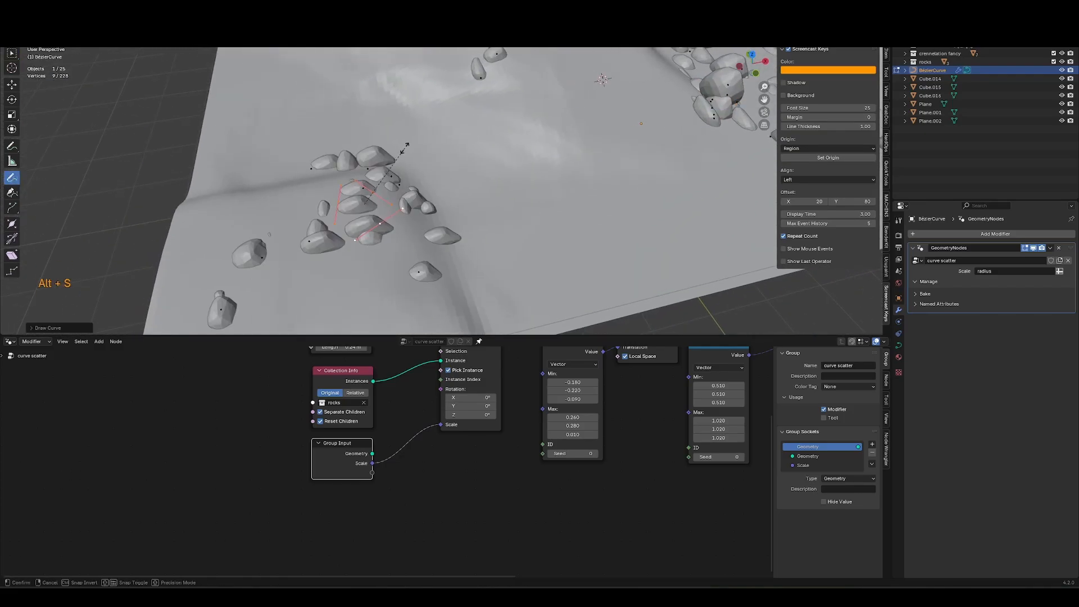
pyautogui.click(441, 145)
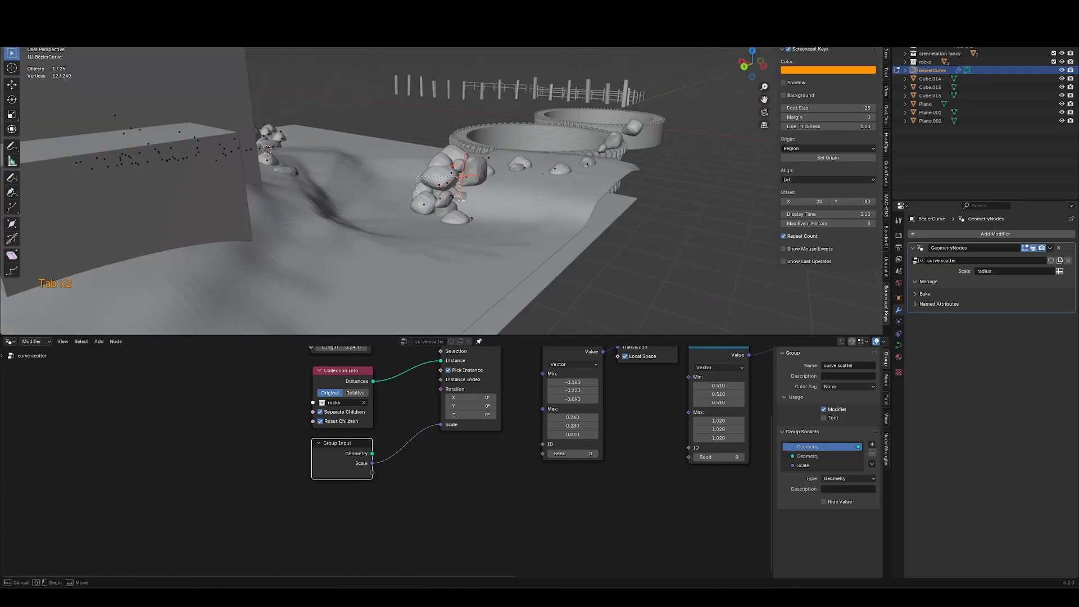
# Duplicate the selected curve points, raise them along Z and separate them into a new curve object.
pyautogui.hotkey('shift', 'd')
pyautogui.press('z')
pyautogui.click(471, 76)
pyautogui.moveTo(483, 132); pyautogui.dragTo(522, 187, button='middle')
pyautogui.press('p')
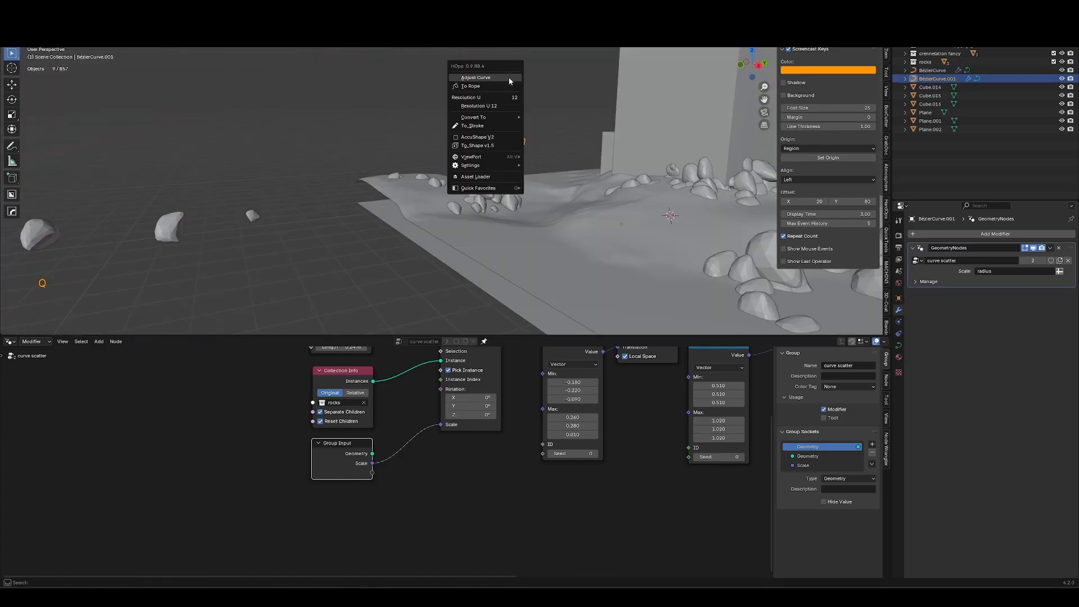
pyautogui.press('z')
pyautogui.press('Escape')
pyautogui.press('Escape')
pyautogui.press('Escape')
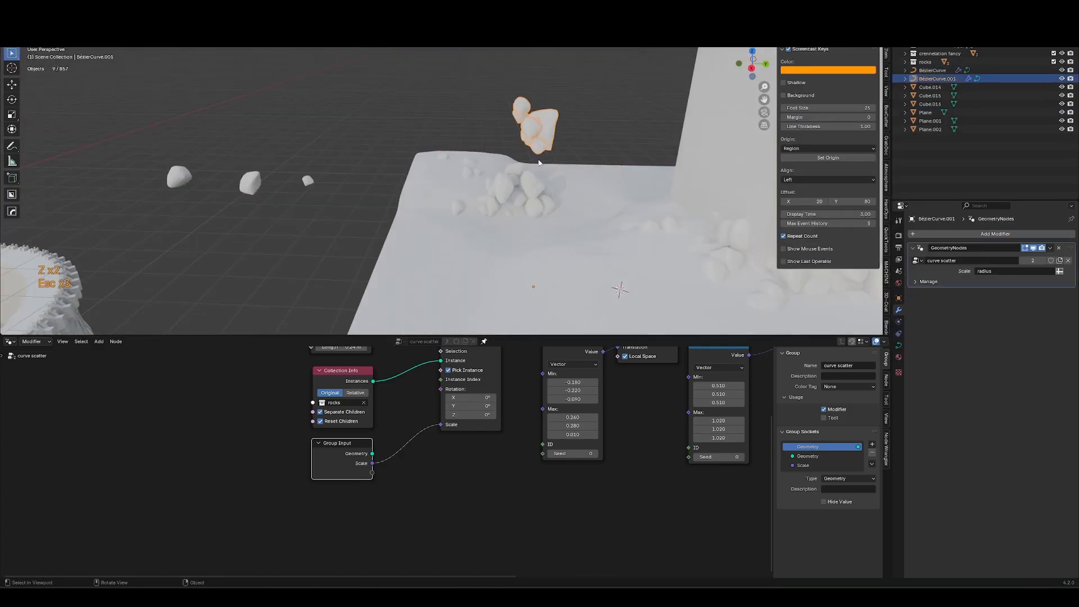
# Undo the last change and insert a Realize Instances node after Scale Instances.
pyautogui.hotkey('ctrl', 'z')
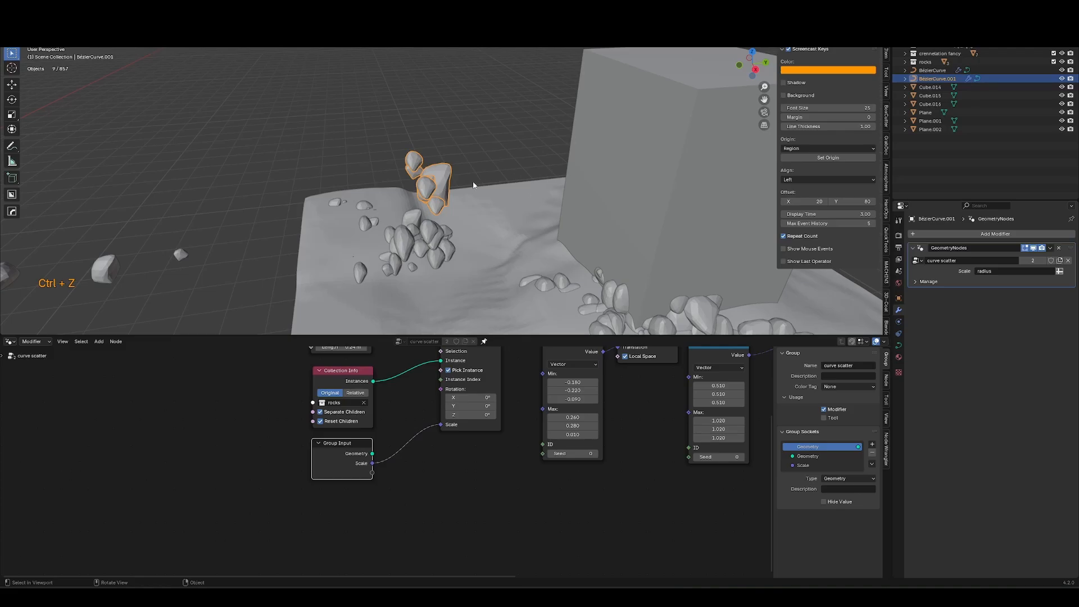
pyautogui.moveTo(603, 410); pyautogui.dragTo(179, 542, button='middle')
pyautogui.hotkey('shift', 'a')
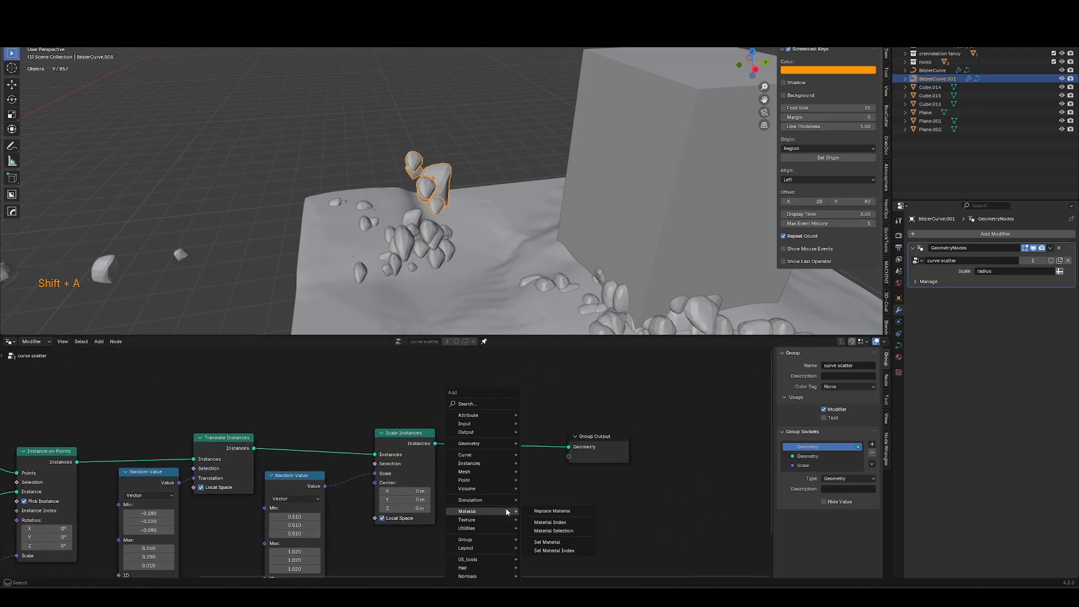
pyautogui.write('relia')
pyautogui.press('Return')
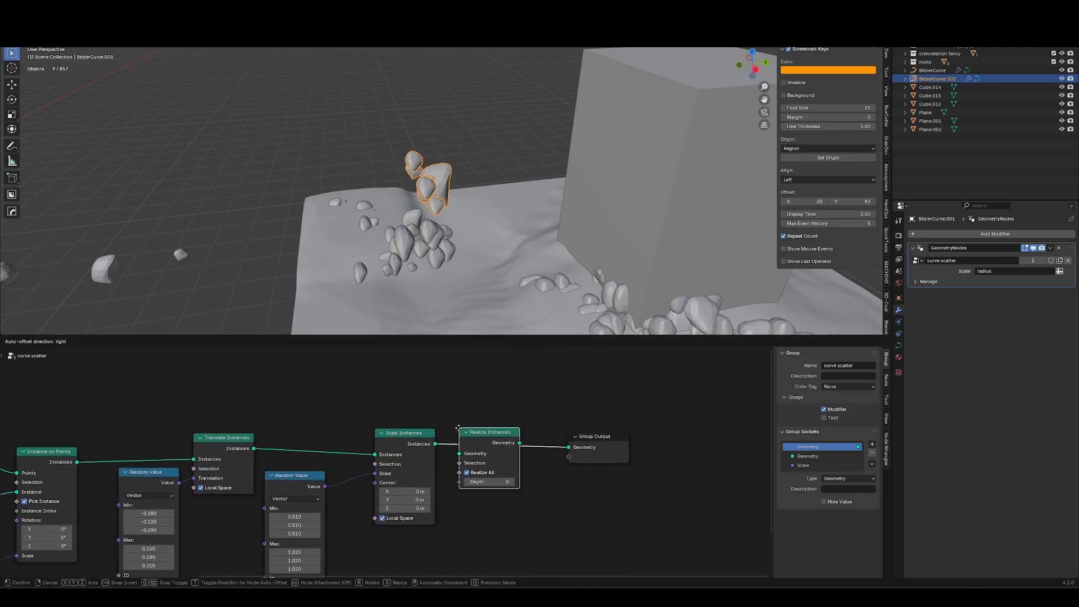
pyautogui.click(449, 400)
# Convert the separated rock curve object to a mesh.
pyautogui.rightClick(485, 237)
pyautogui.moveTo(489, 243)
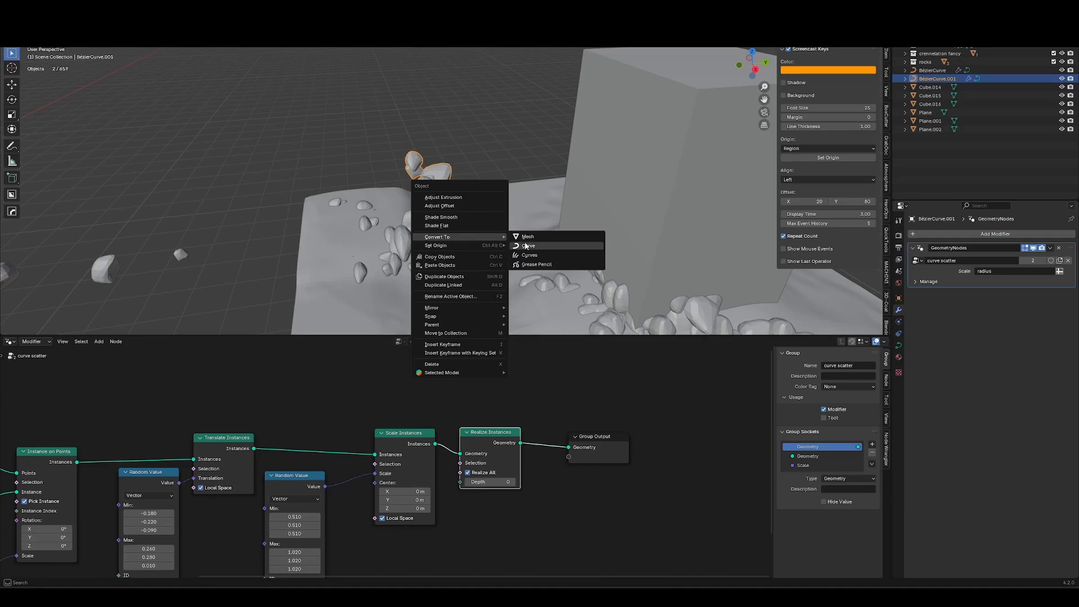
pyautogui.click(530, 237)
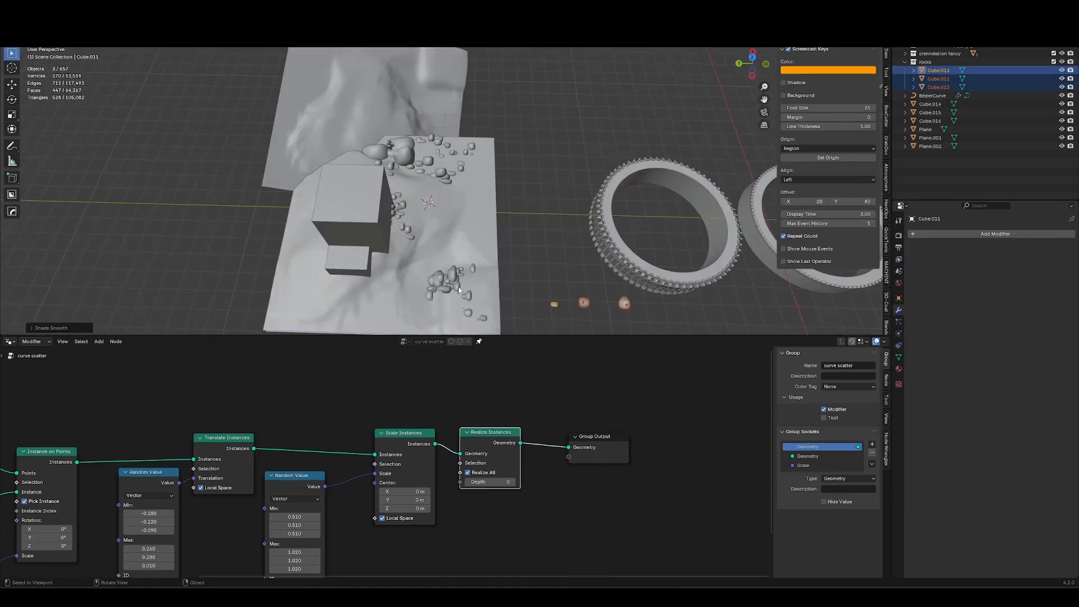
# Orbit around the scene and select the castle wall ring to inspect its modifier.
pyautogui.moveTo(460, 289); pyautogui.dragTo(574, 246, button='middle')
pyautogui.click(618, 113)
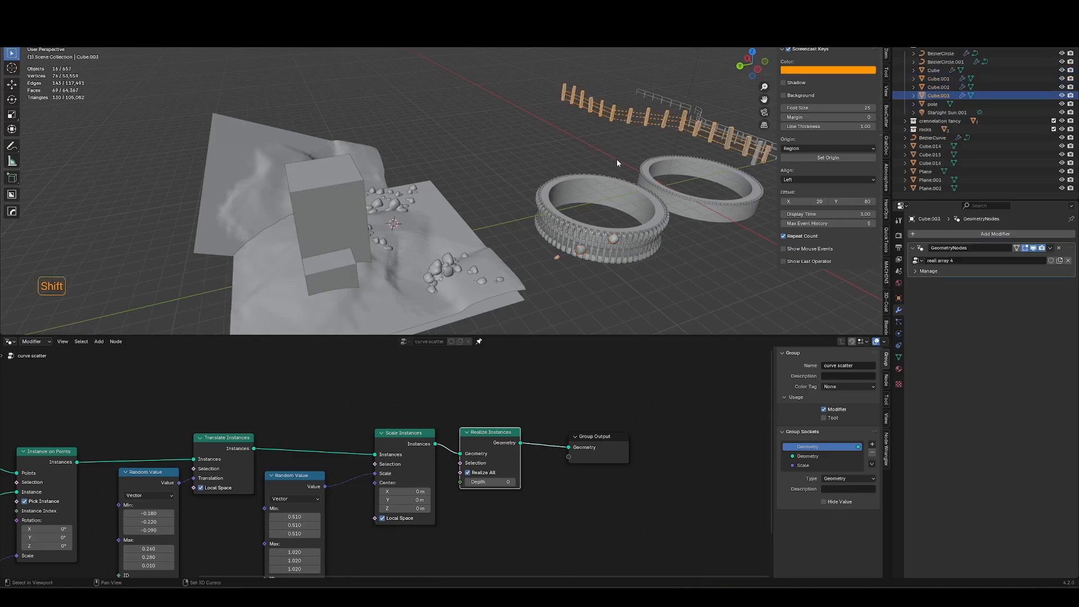
pyautogui.keyDown('shift'); pyautogui.moveTo(617, 160); pyautogui.dragTo(543, 214, button='middle'); pyautogui.keyUp('shift')
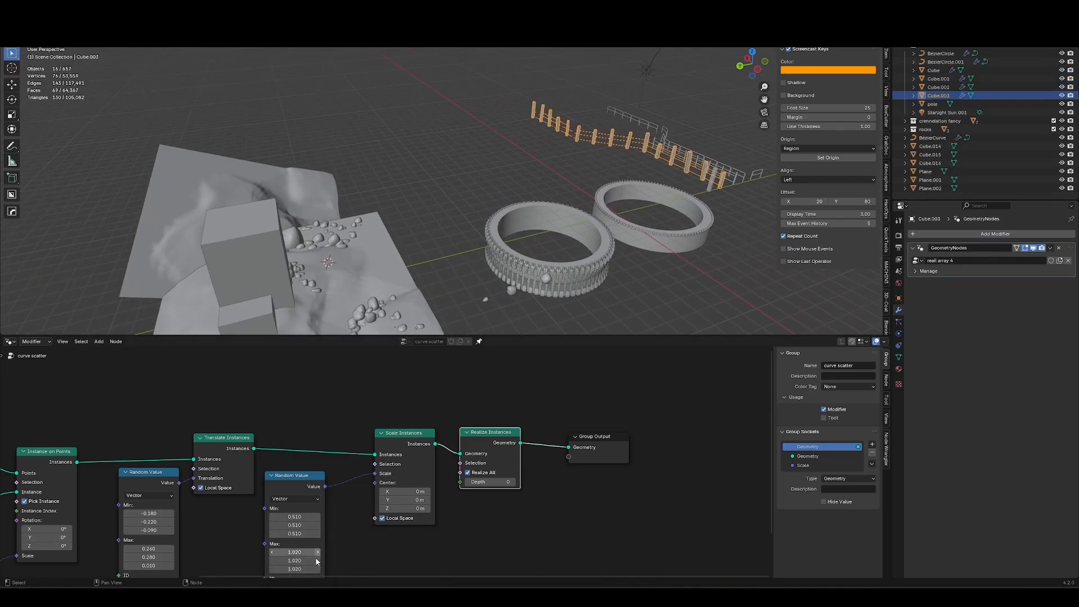
pyautogui.click(560, 285)
pyautogui.click(490, 177)
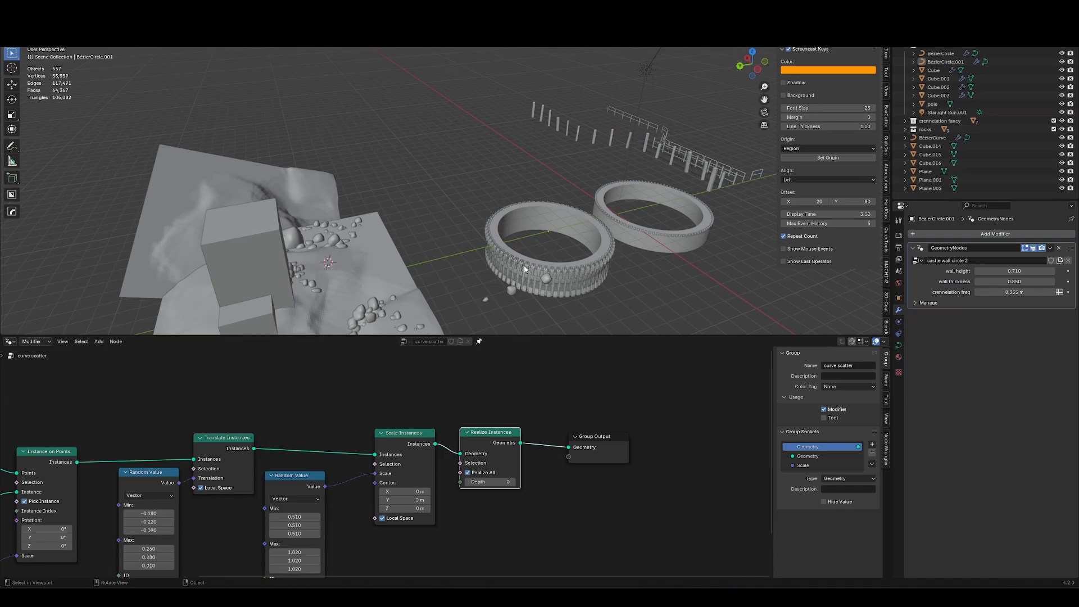